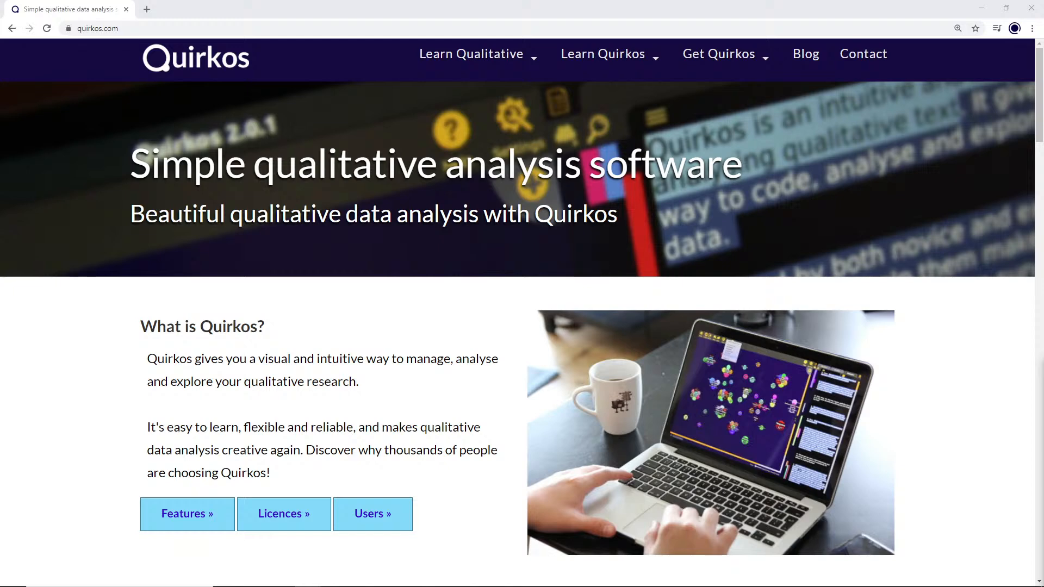
Step: Start the Windows download of Quirkos from the Get Quirkos page and cancel it while it runs
left_click(514, 398)
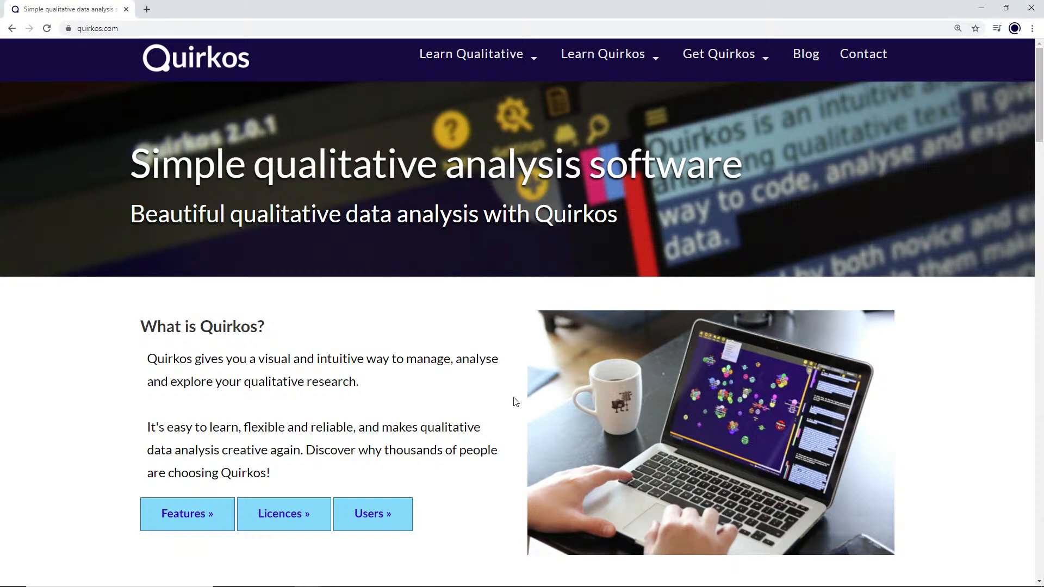
scroll(515, 401, "down", 1)
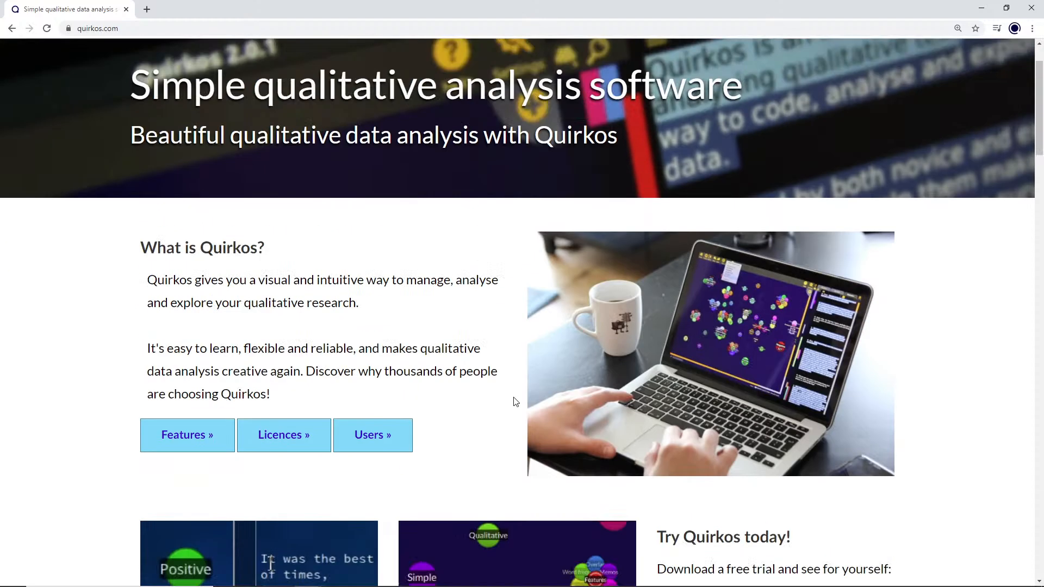
scroll(516, 401, "up", 1)
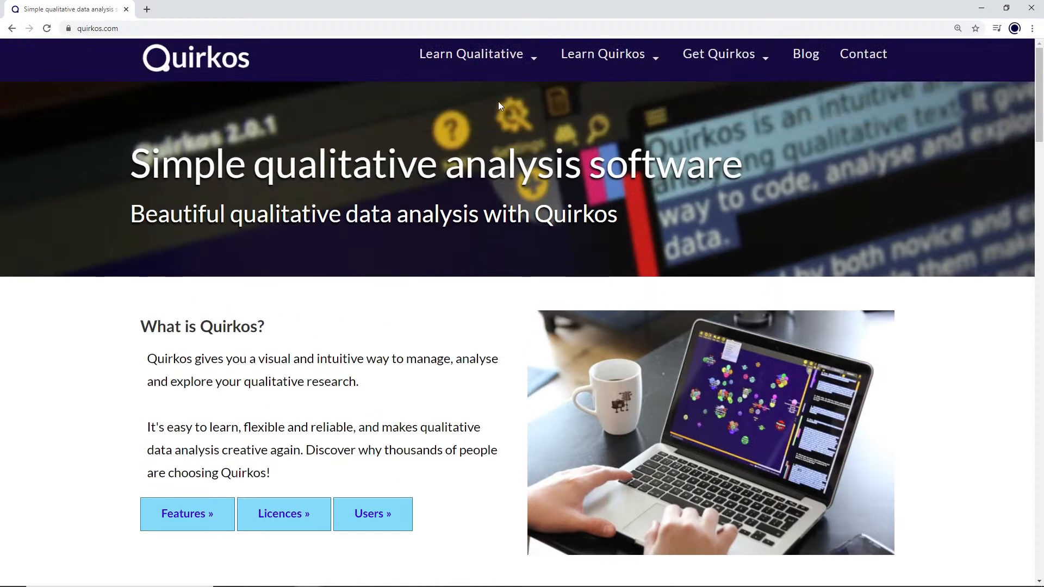
left_click(735, 57)
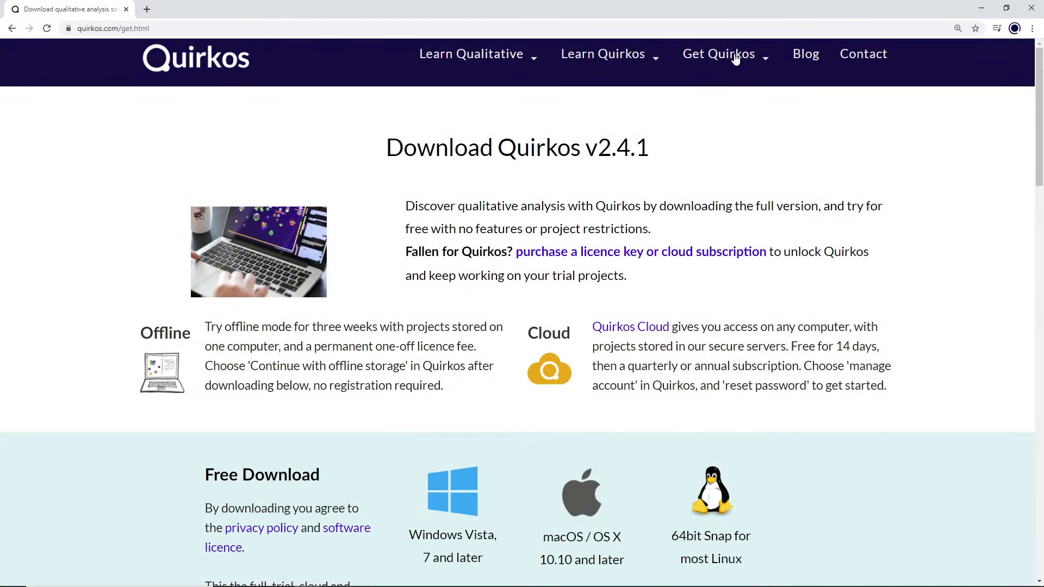
scroll(745, 361, "down", 2)
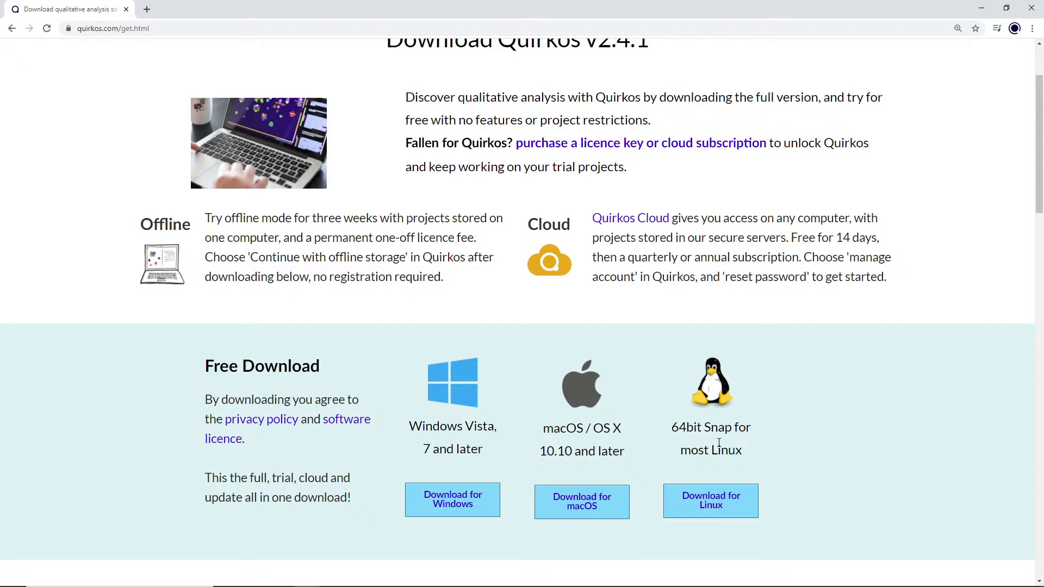
left_click(443, 510)
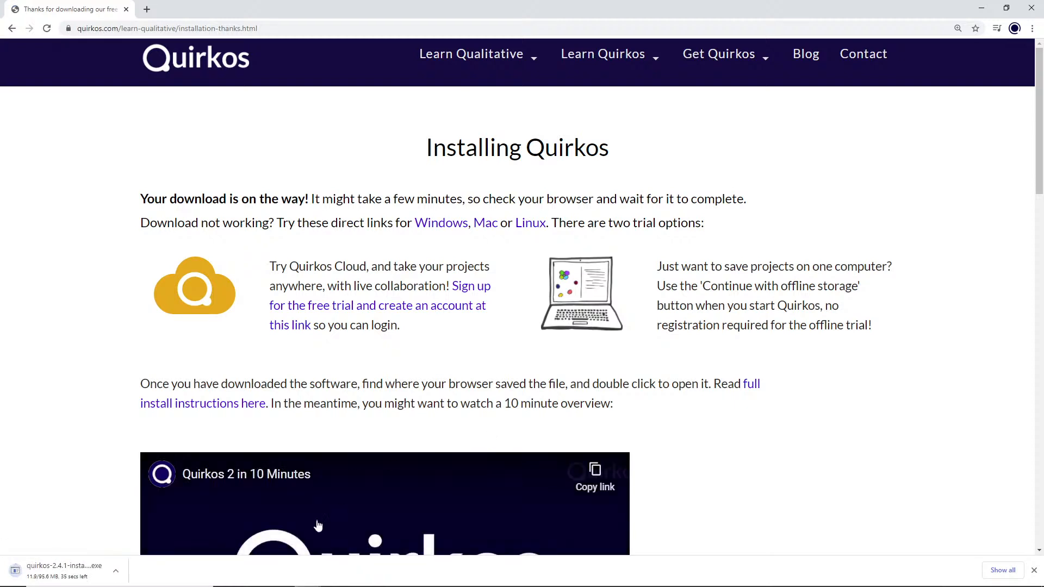
left_click(117, 574)
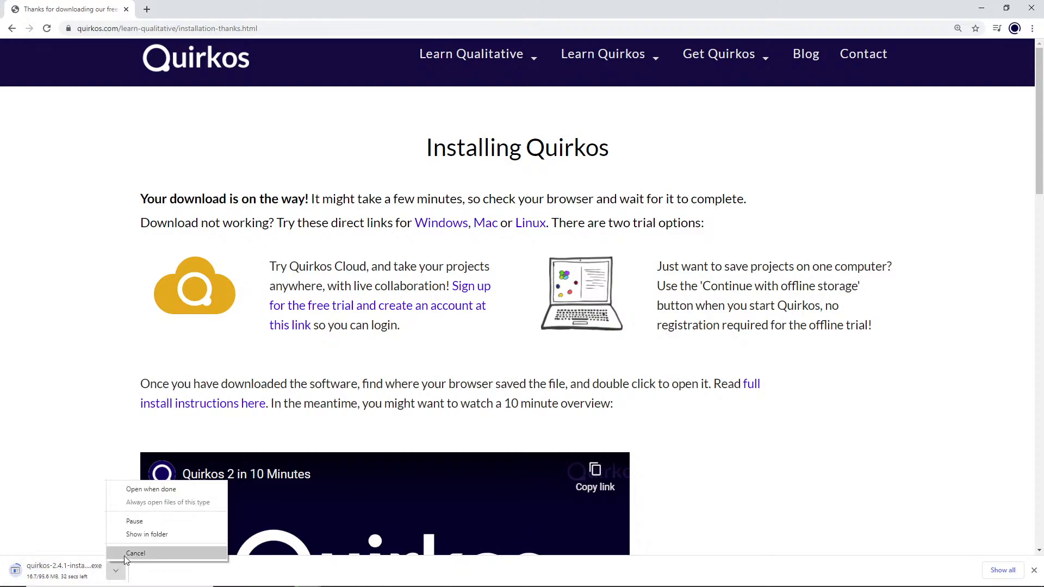
left_click(124, 555)
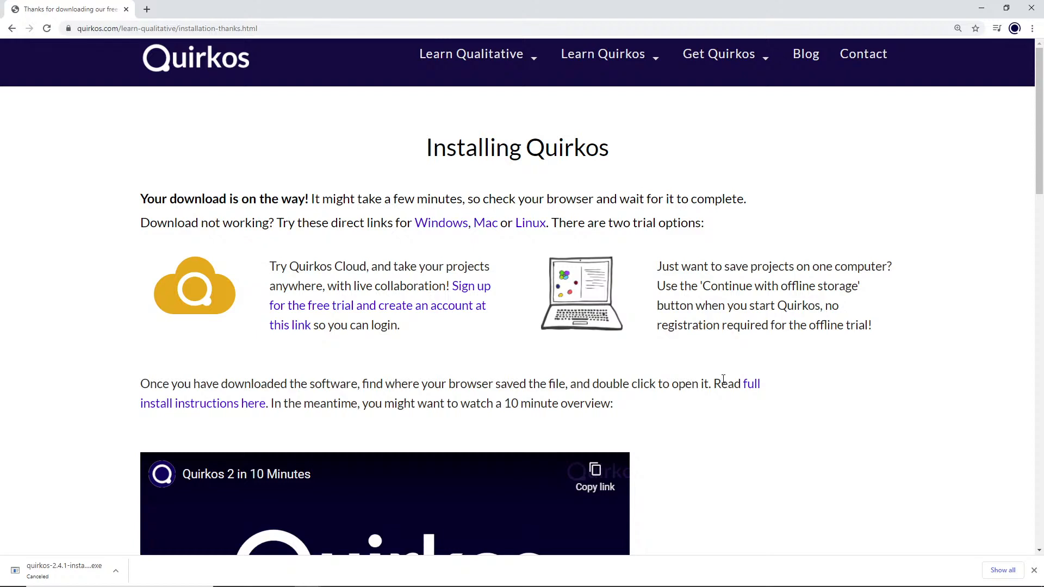
Step: Highlight the Quirkos Cloud trial description and the offline storage description on the installation page
scroll(724, 379, "down", 1)
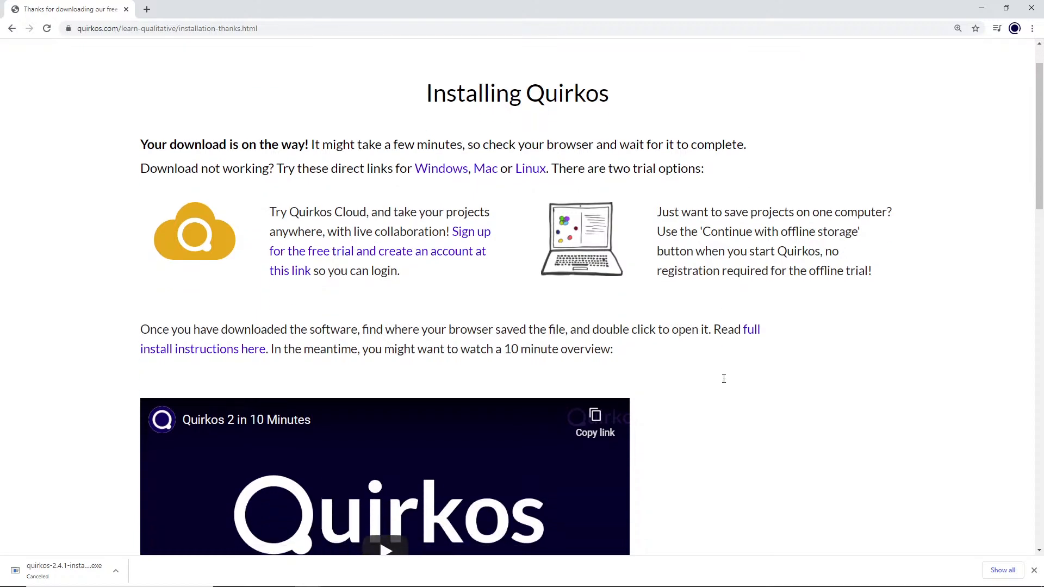
scroll(724, 379, "up", 1)
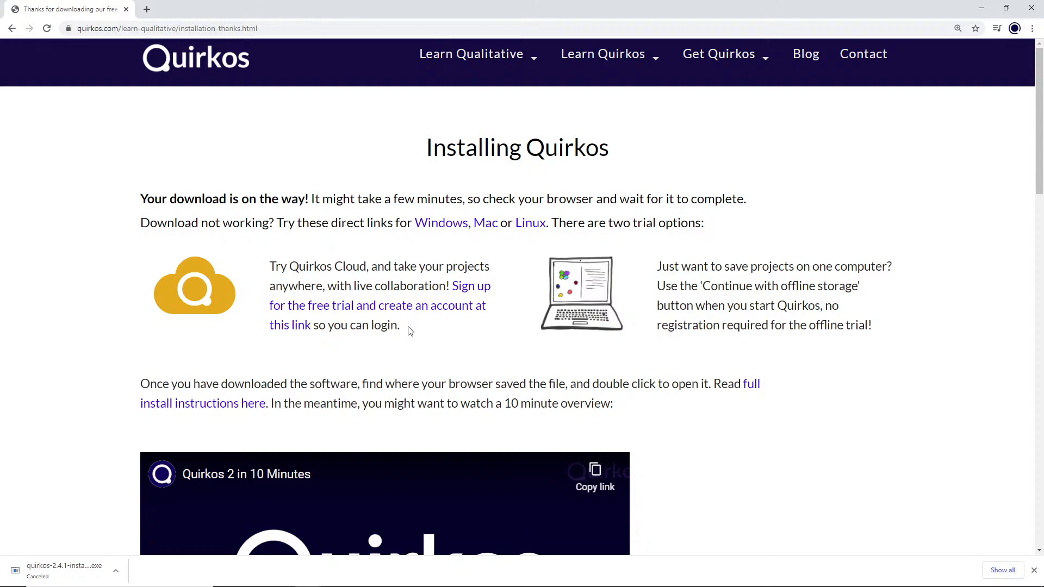
left_click_drag(408, 328, 276, 268)
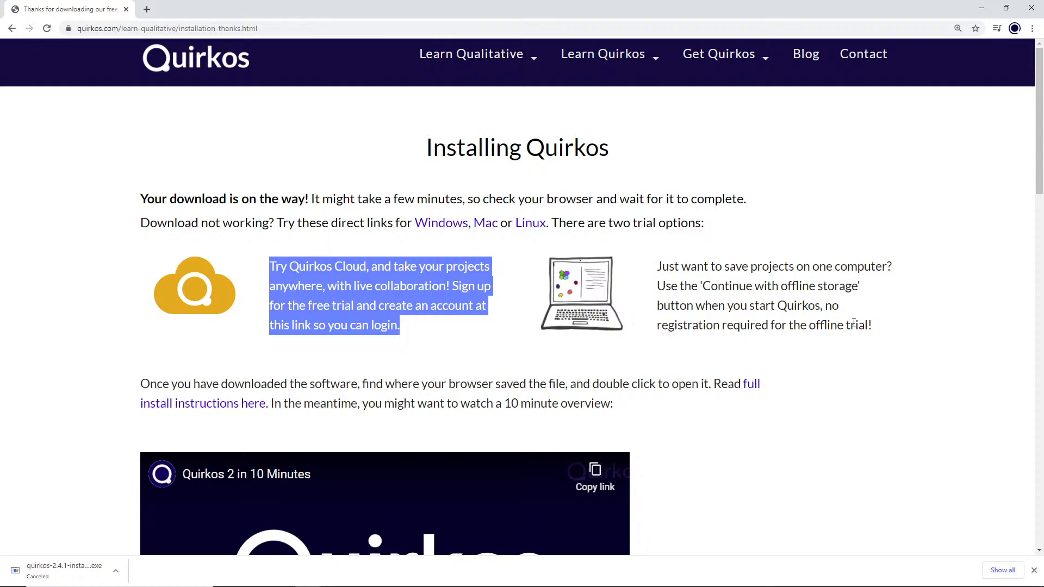
left_click_drag(885, 326, 654, 267)
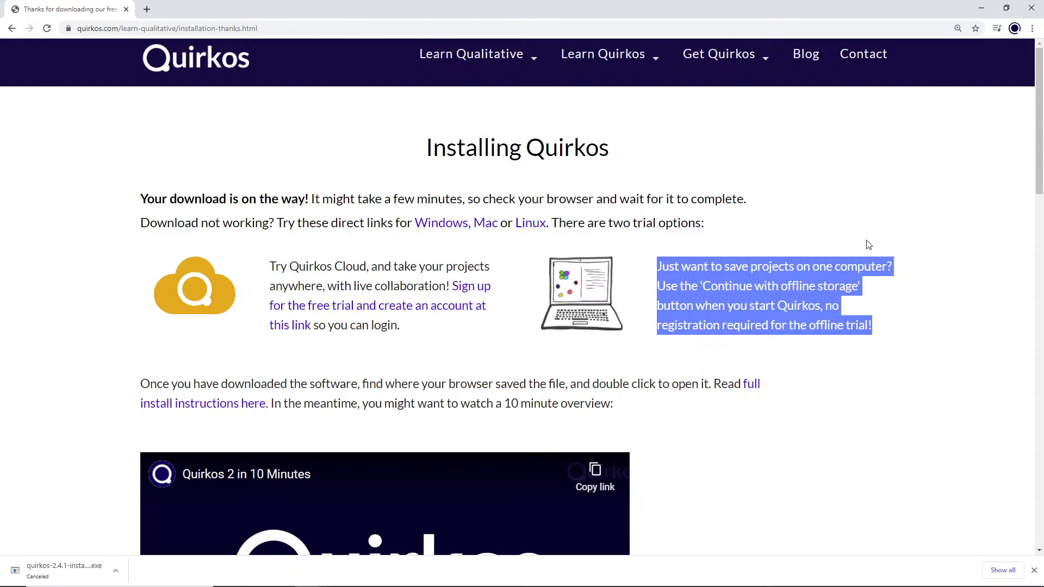
Step: Look through the Windows, Mac and Linux installation instructions and skim the step-by-step guide to using Quirkos
scroll(868, 245, "down", 2)
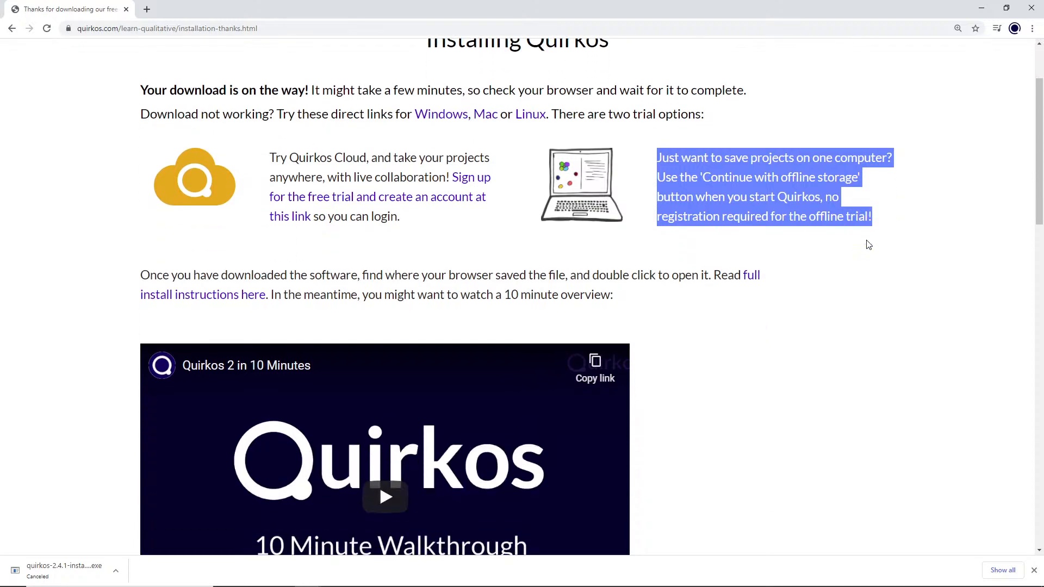
scroll(869, 245, "down", 2)
scroll(868, 244, "down", 1)
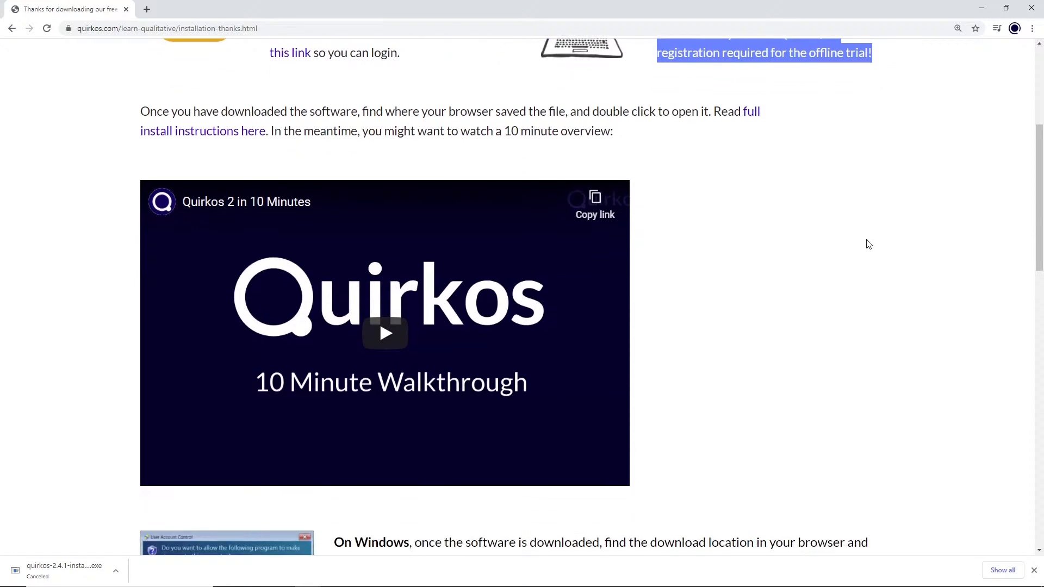
scroll(868, 245, "down", 3)
scroll(723, 243, "down", 4)
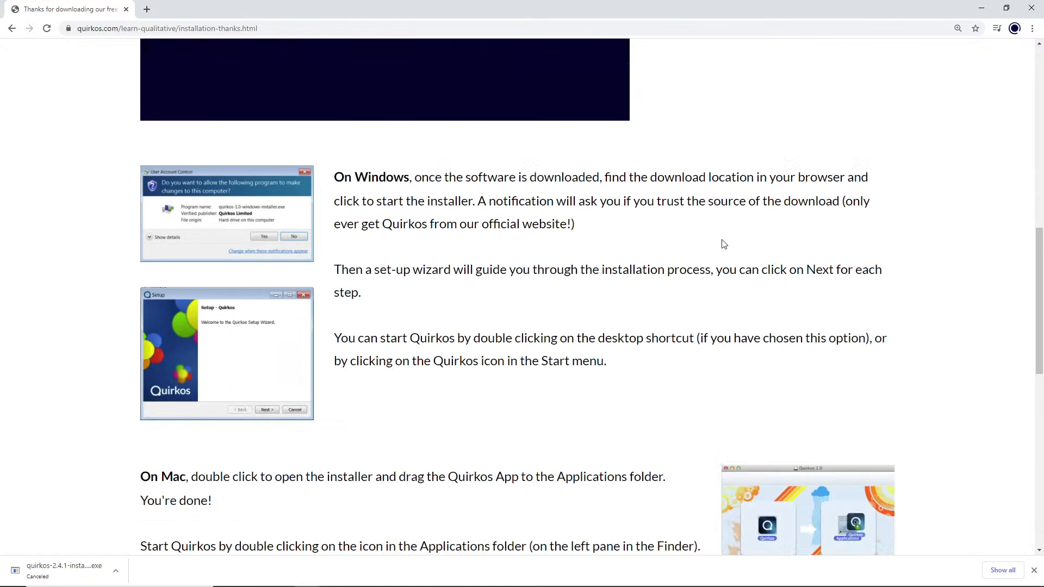
scroll(722, 243, "down", 8)
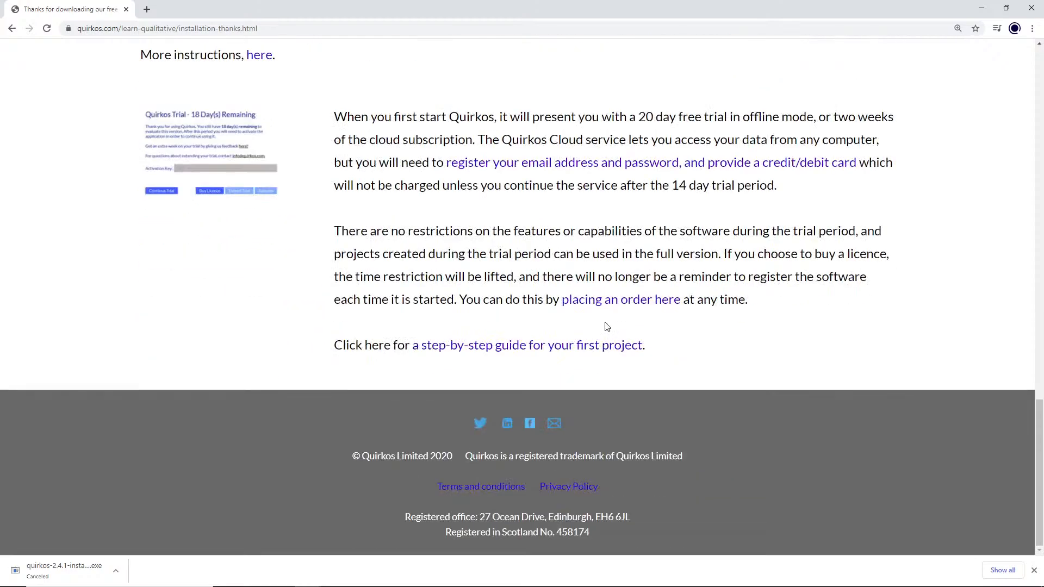
left_click(599, 345)
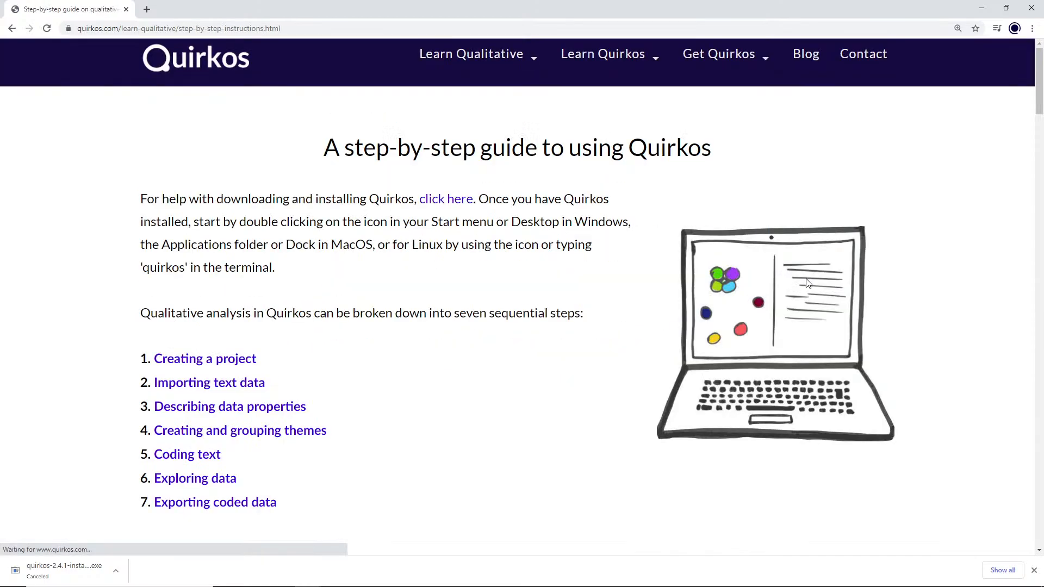
scroll(807, 279, "down", 12)
scroll(808, 283, "down", 6)
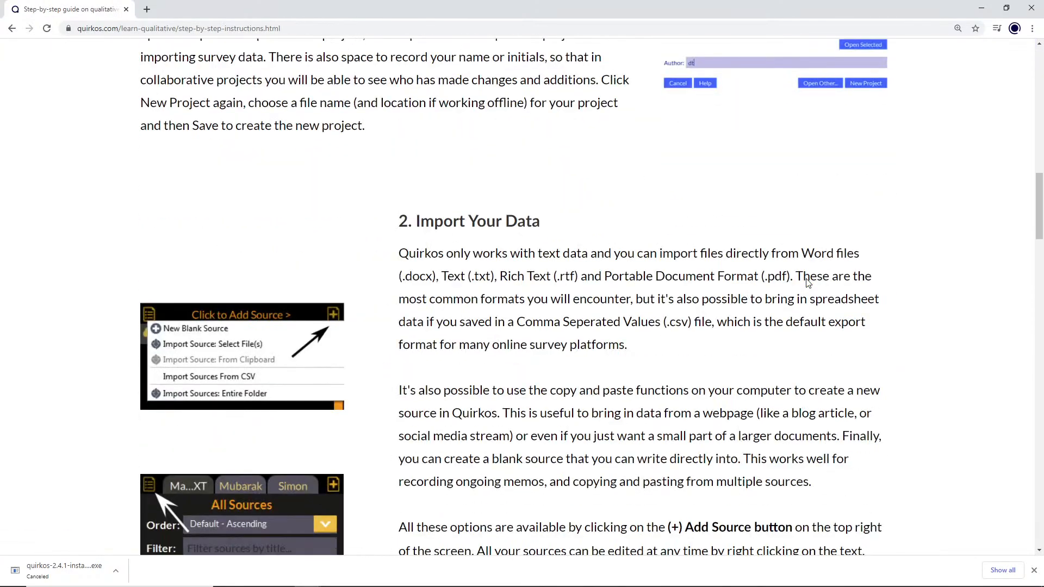
scroll(808, 283, "up", 18)
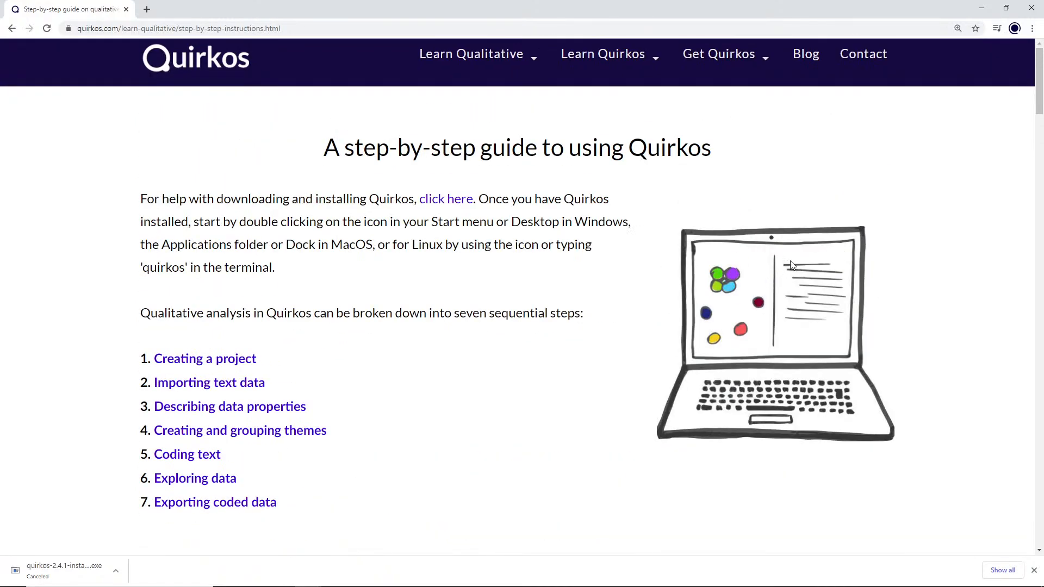
Step: Switch to the Quirkos application, open account management from its sign-in screen and view the sign-up page for a cloud trial
left_click(984, 11)
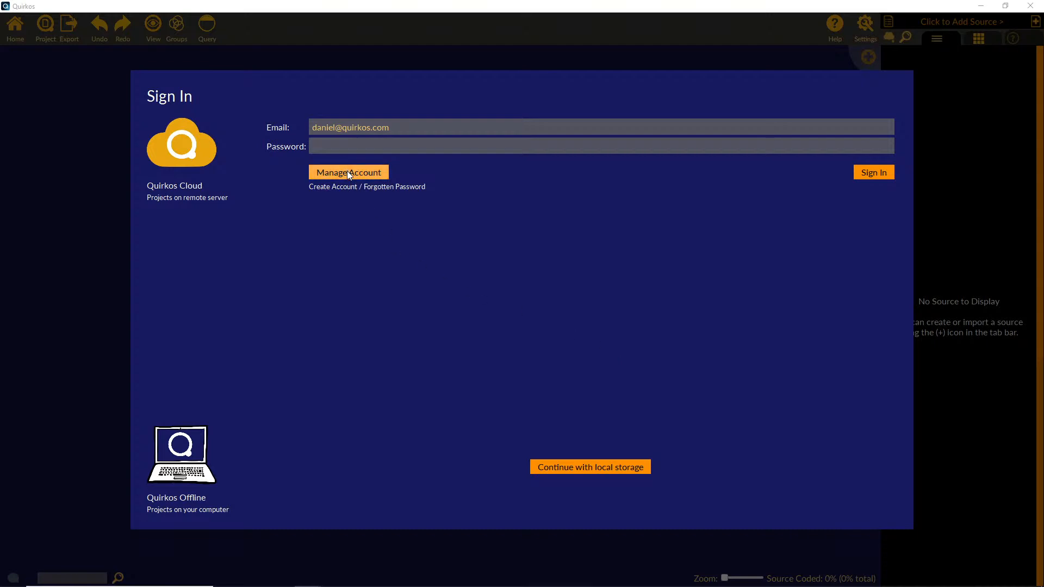
left_click(367, 174)
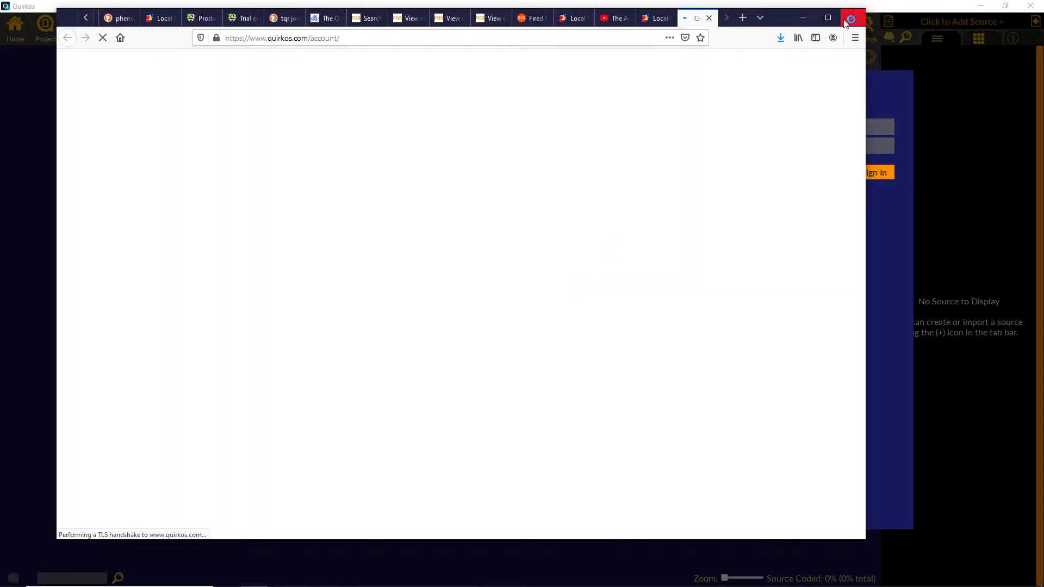
left_click(837, 18)
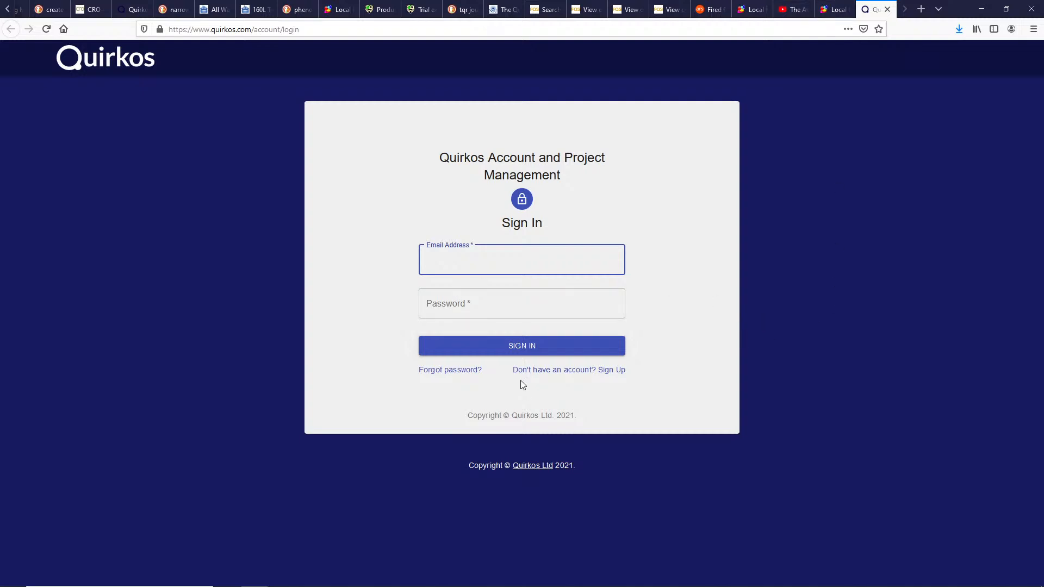
left_click(563, 375)
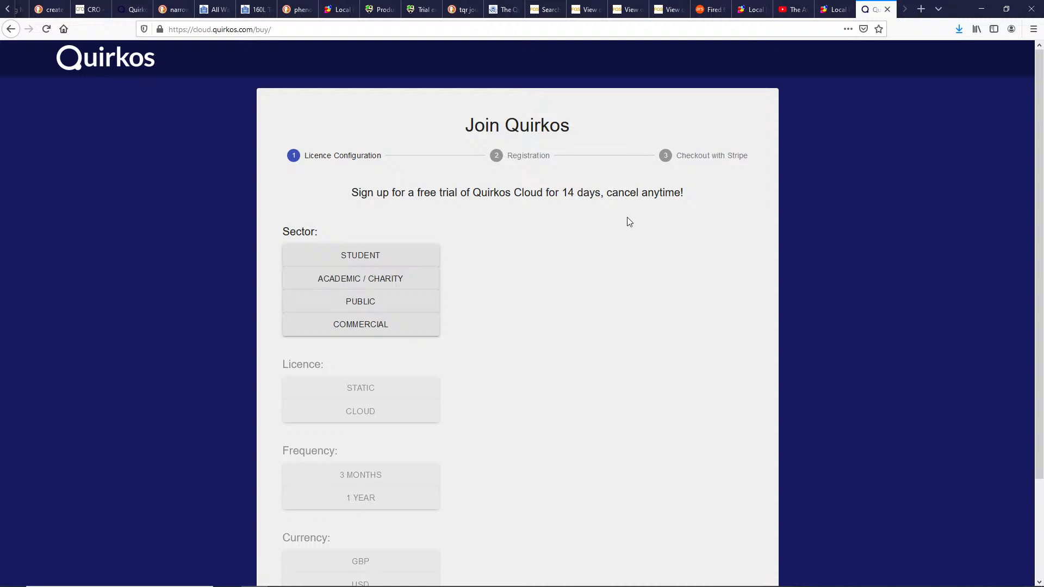
left_click(990, 13)
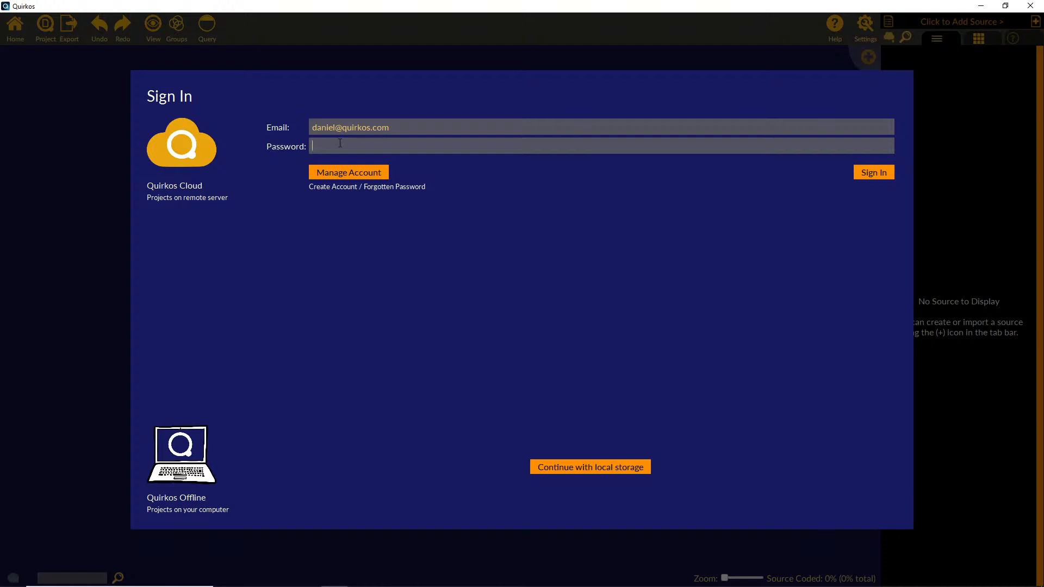
Step: Enter the account password and sign in to Quirkos Cloud
type("•••••")
key("BackSpace")
key("BackSpace")
key("BackSpace")
key("BackSpace")
key("BackSpace")
type("•••••••••••••")
key("Return")
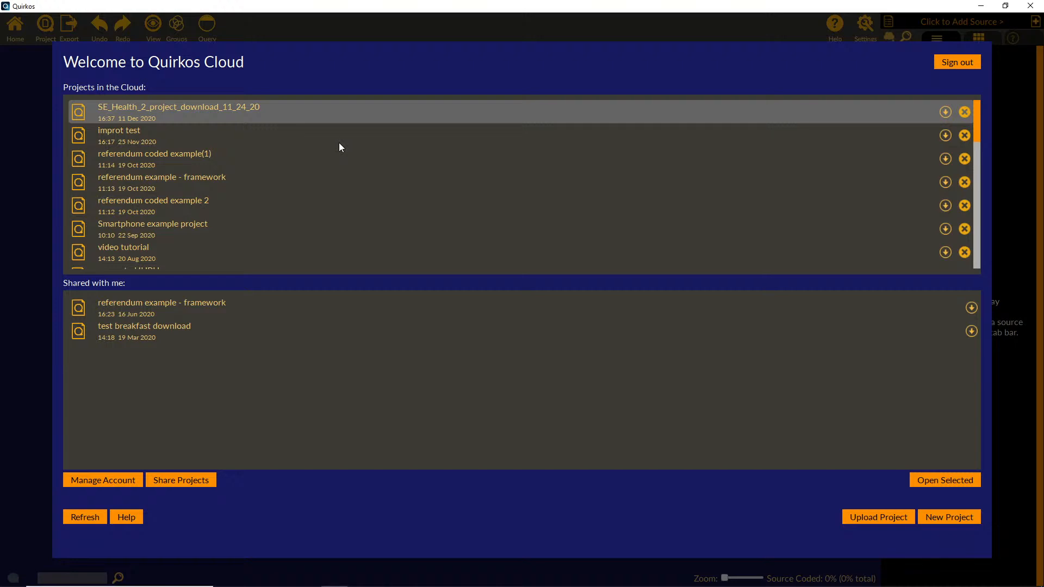
Step: Browse the cloud project list and open "referendum example - framework" from the projects shared with the account
scroll(364, 195, "down", 1)
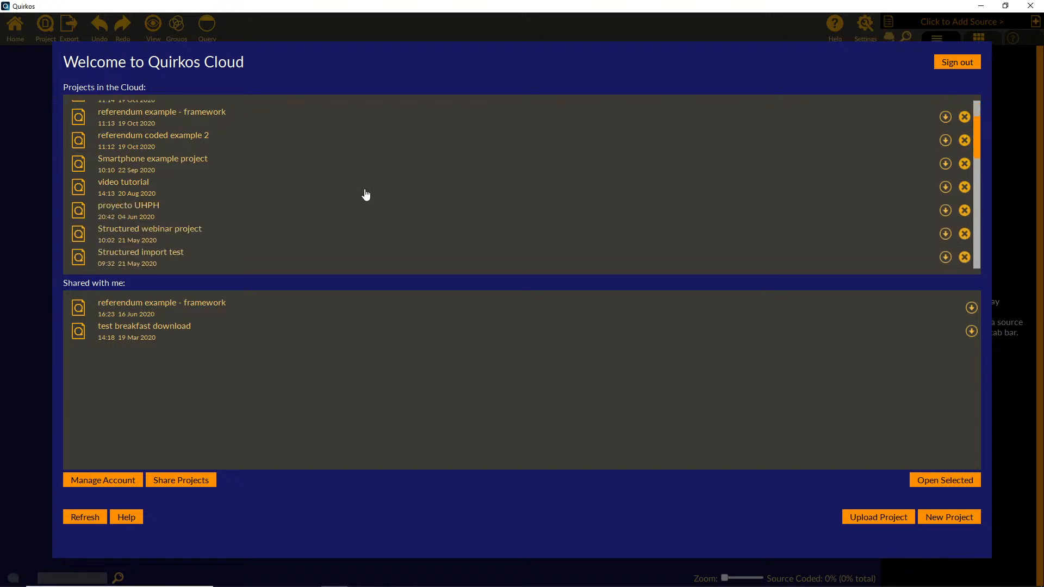
scroll(366, 195, "up", 1)
scroll(365, 195, "down", 1)
scroll(366, 196, "up", 1)
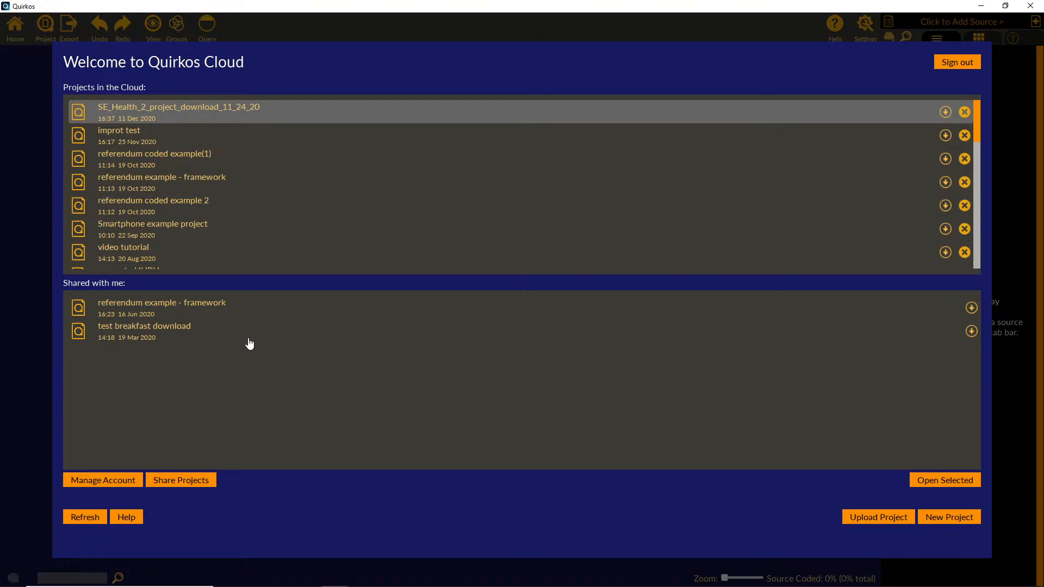
double_click(238, 314)
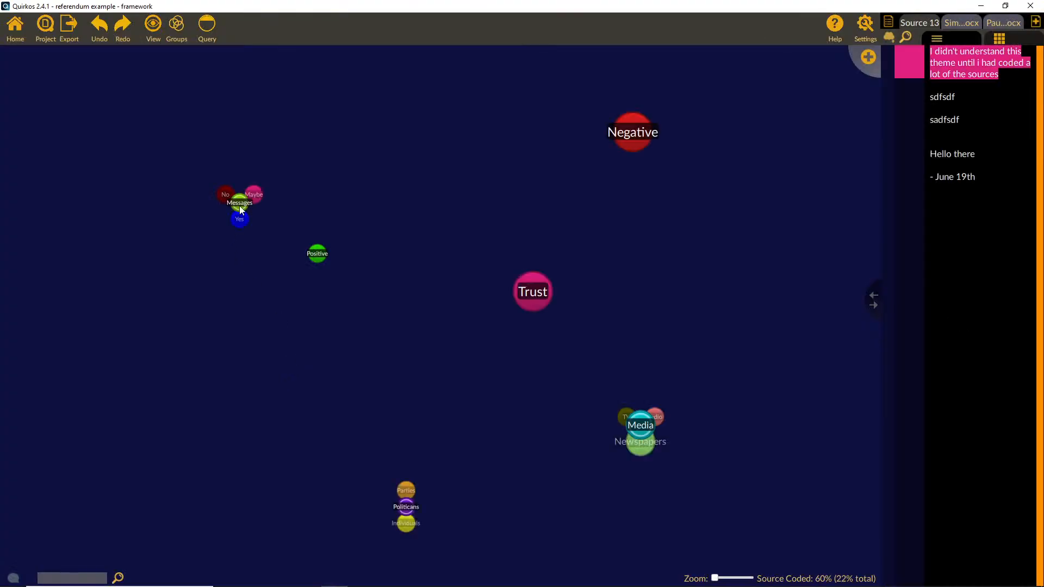
Step: Rearrange the Messages, Positive, Politicans and Negative theme bubbles on the canvas
left_click_drag(242, 207, 169, 218)
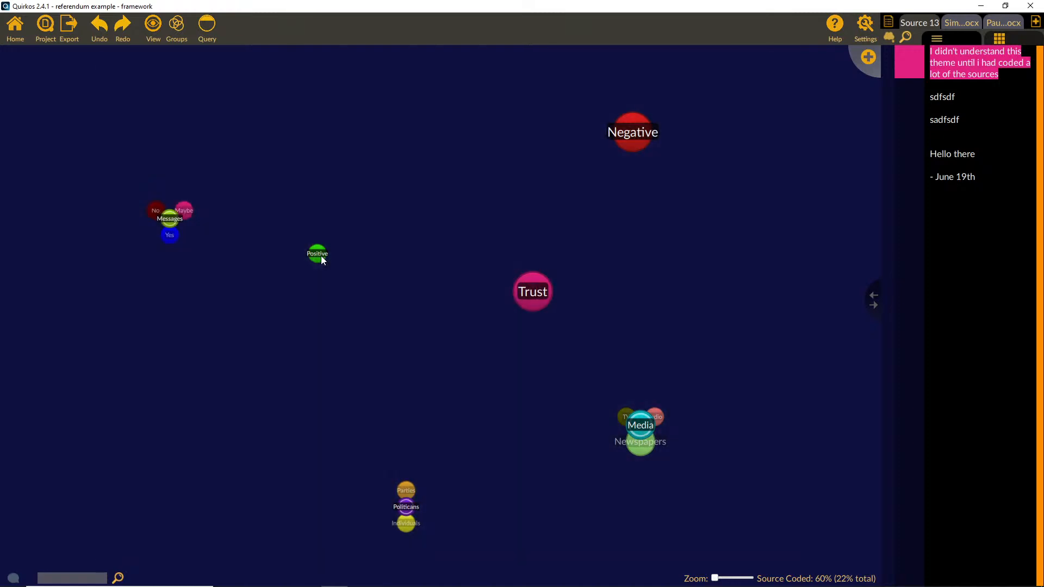
left_click_drag(320, 255, 297, 184)
left_click_drag(407, 507, 349, 346)
left_click_drag(633, 133, 518, 161)
Step: Display Simon.docx in a wider source pane and code the "It was quite a momentous thing" passage to the Trust theme
left_click(956, 25)
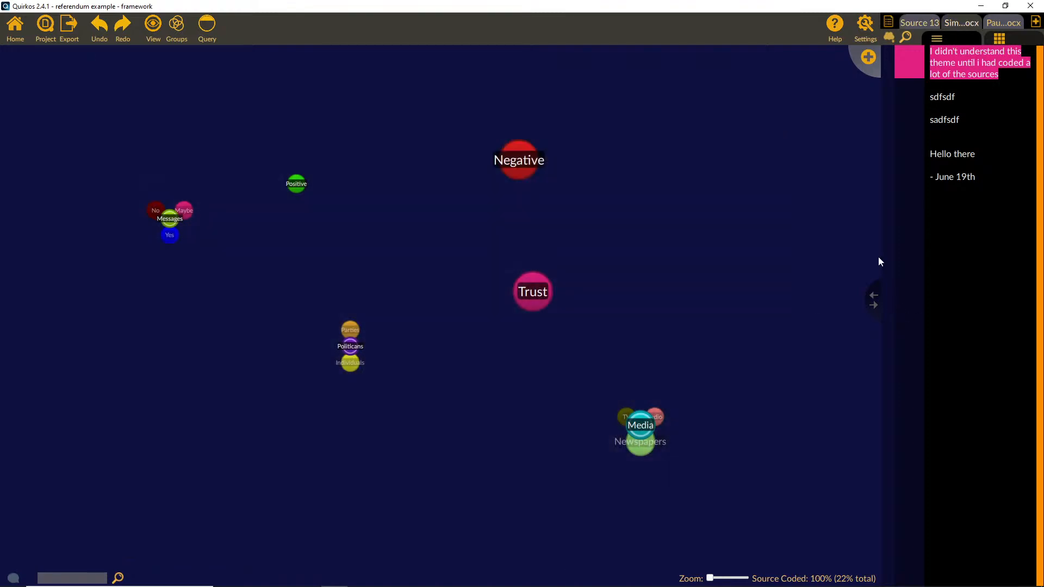
left_click_drag(872, 299, 715, 300)
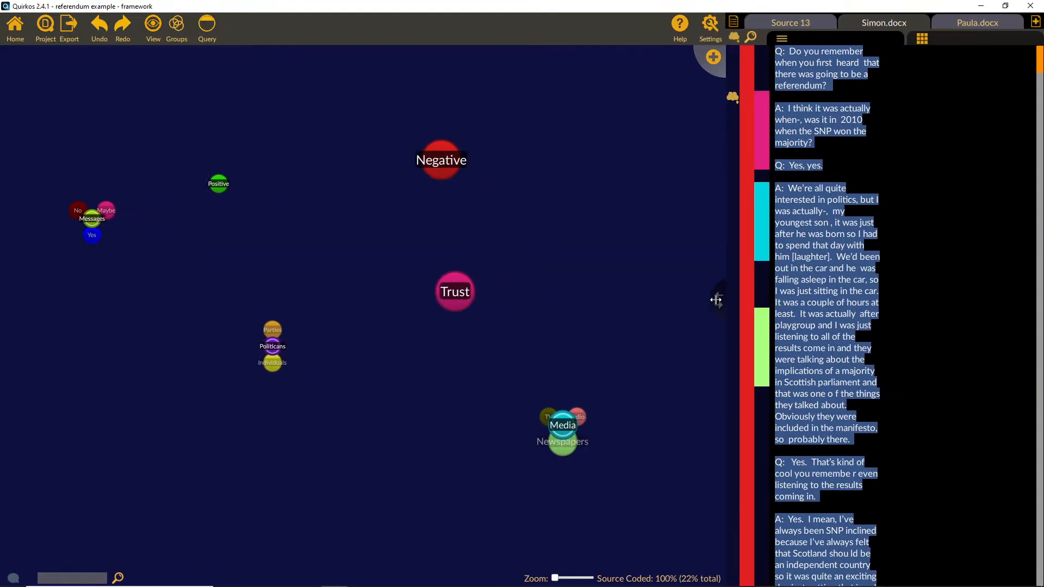
left_click_drag(847, 440, 455, 292)
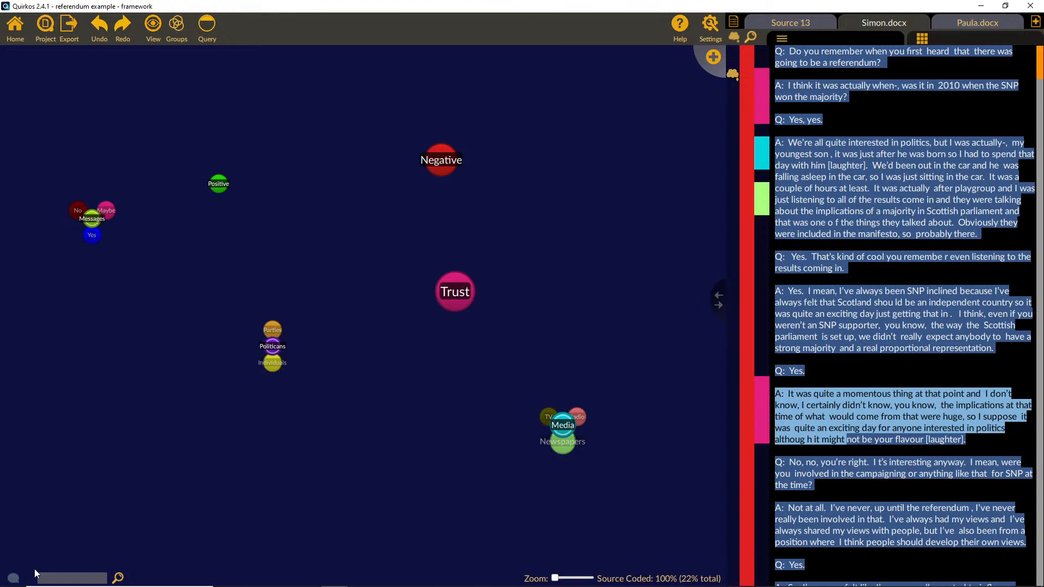
Step: View the project's chat messages and close the chat
left_click(14, 578)
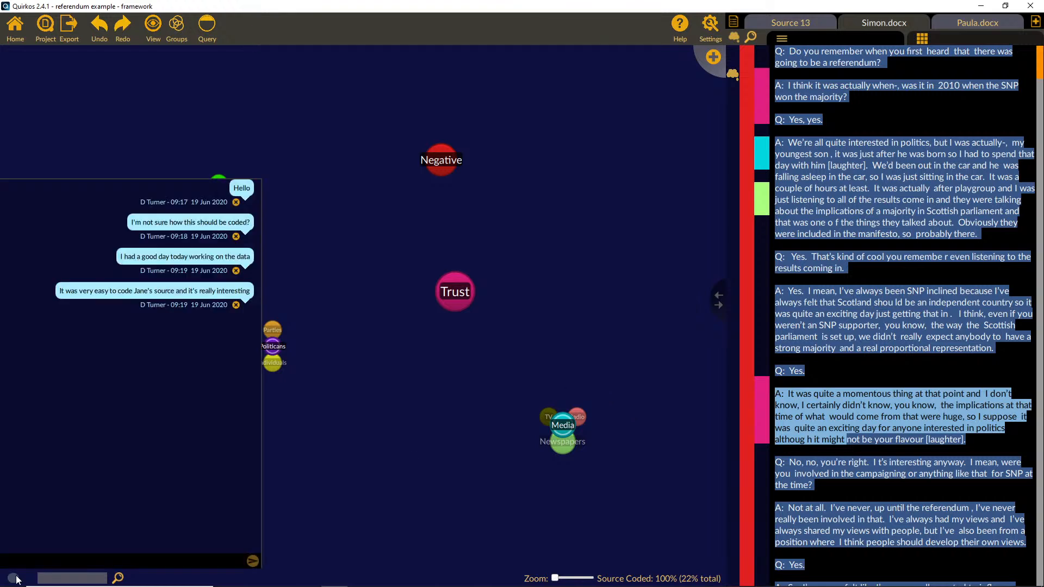
left_click(17, 579)
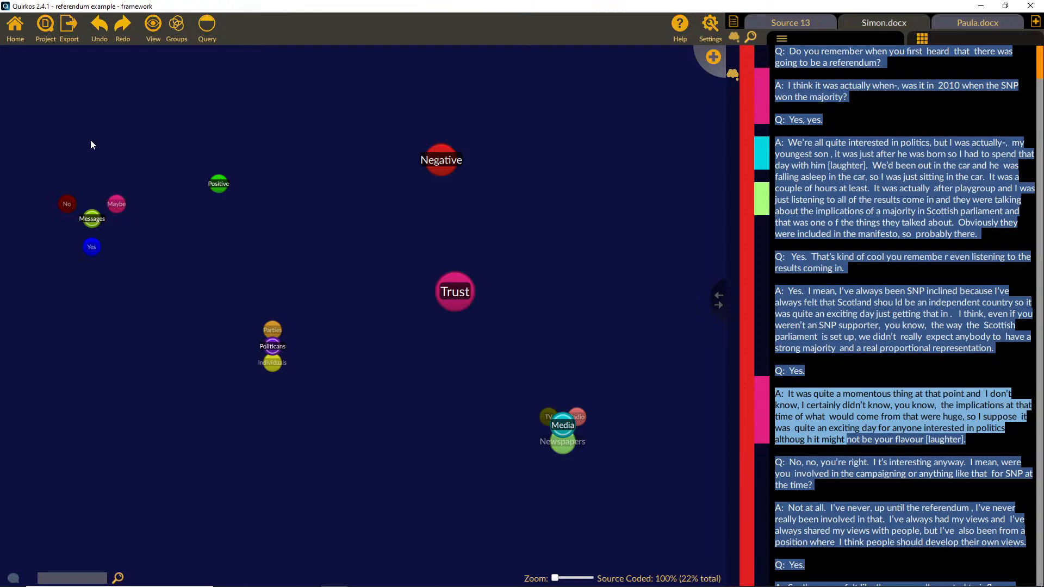
Step: Create a new cloud project titled "Focus group examples"
left_click(46, 31)
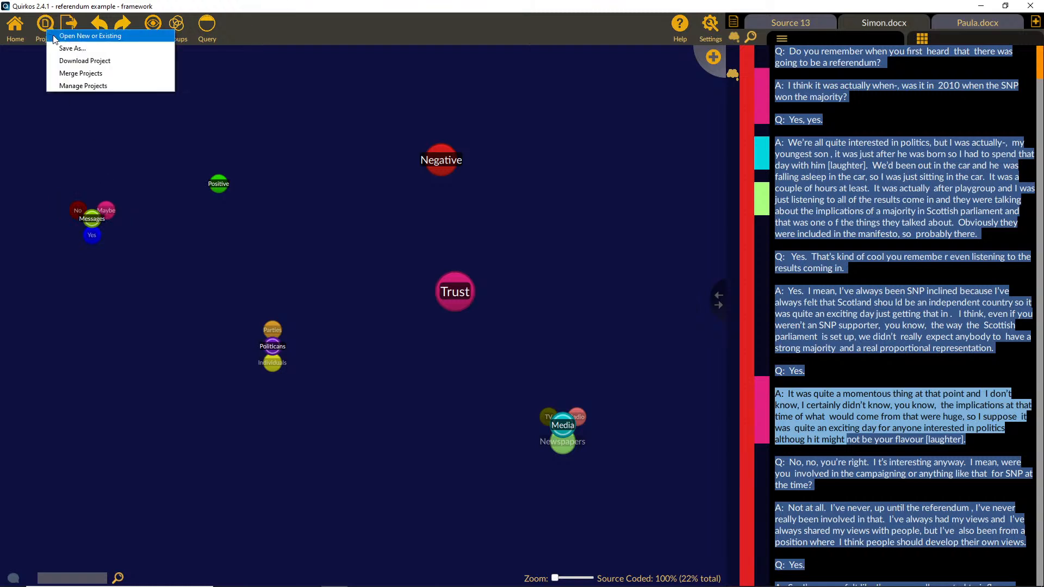
left_click(55, 36)
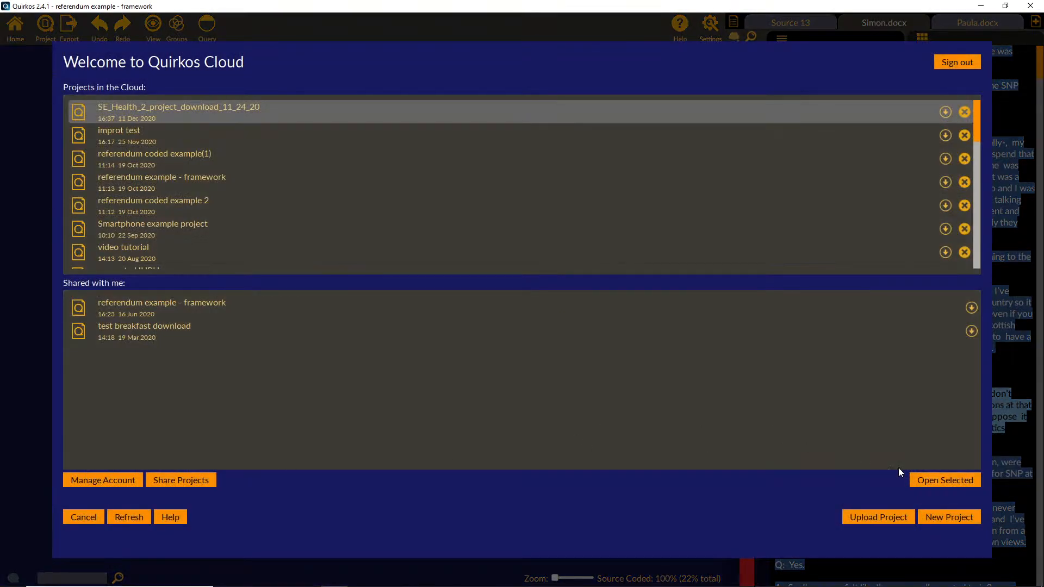
left_click(943, 518)
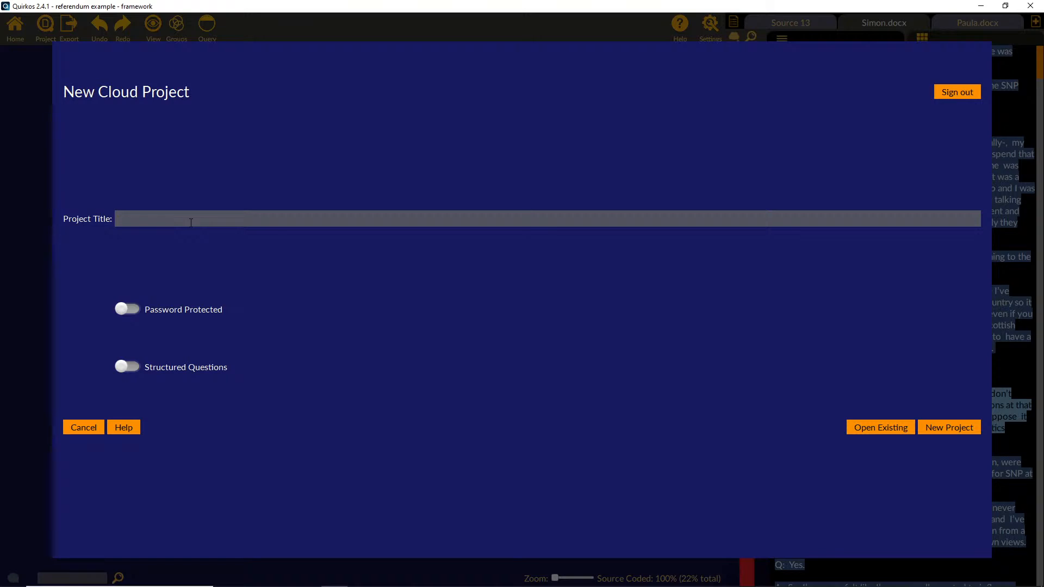
type("Focus group examples")
left_click(136, 308)
left_click(145, 374)
left_click(971, 425)
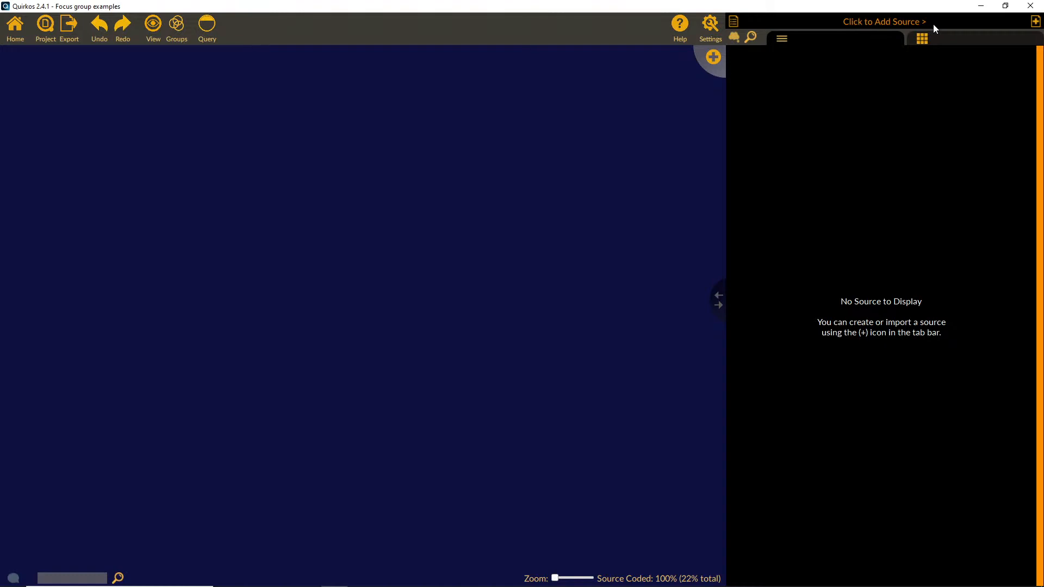
Step: Import "focus groups - mothers in poverty" and "focus groups - rural east germany risks" as sources from the Example Papers folder in Documents
left_click(1036, 24)
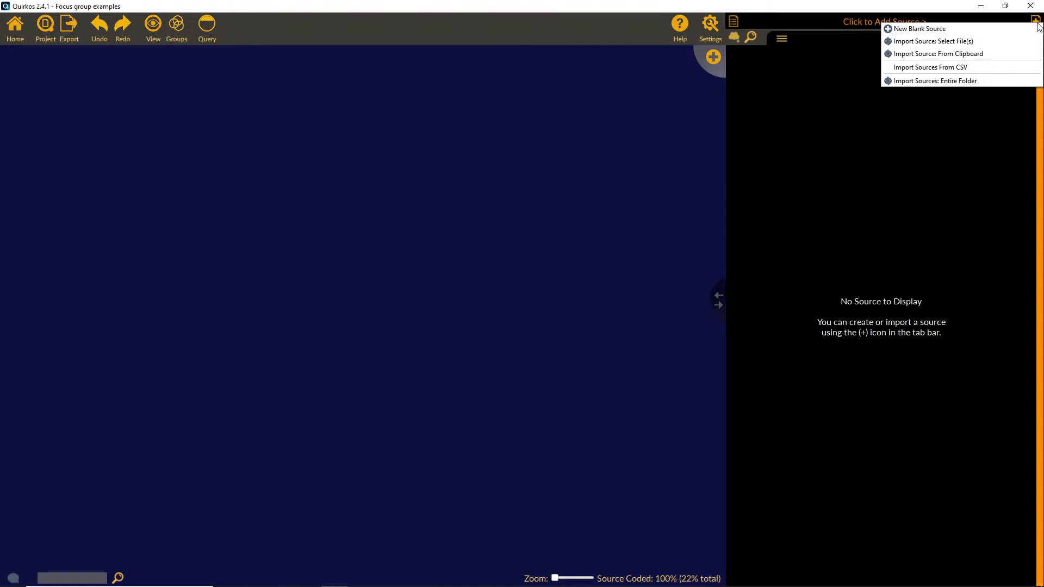
left_click(994, 44)
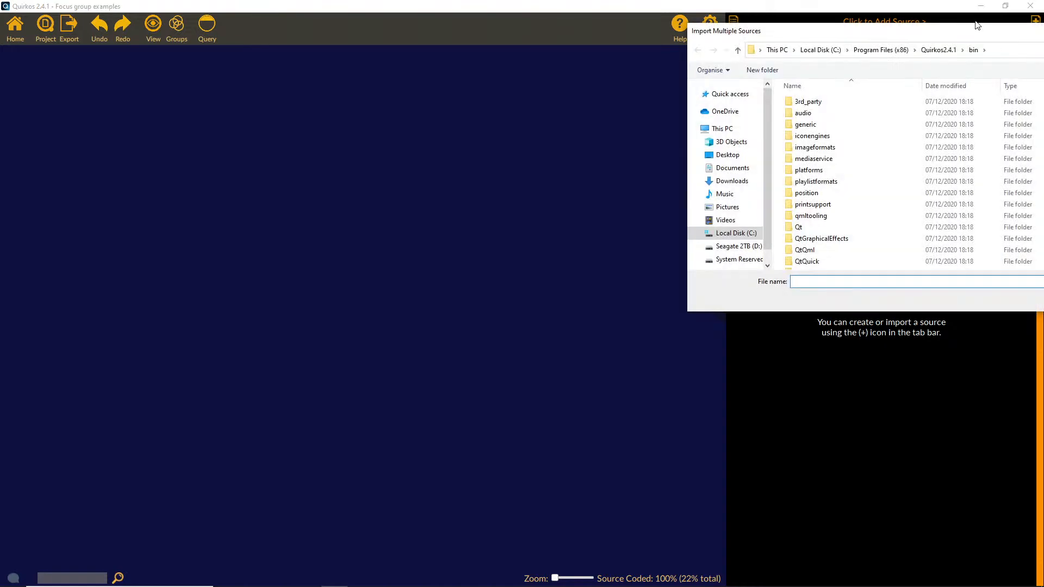
left_click_drag(782, 51, 510, 146)
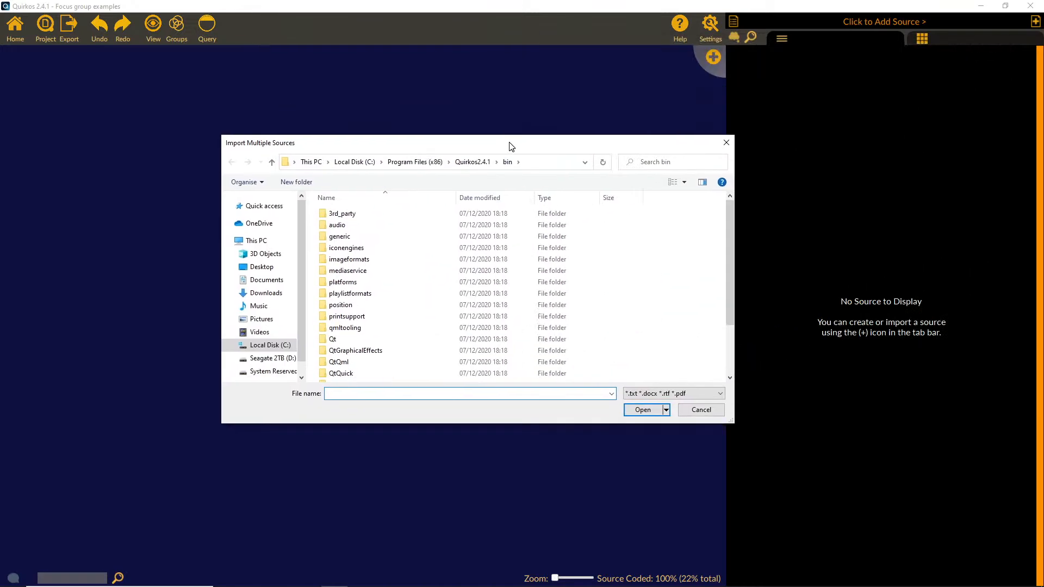
left_click(267, 281)
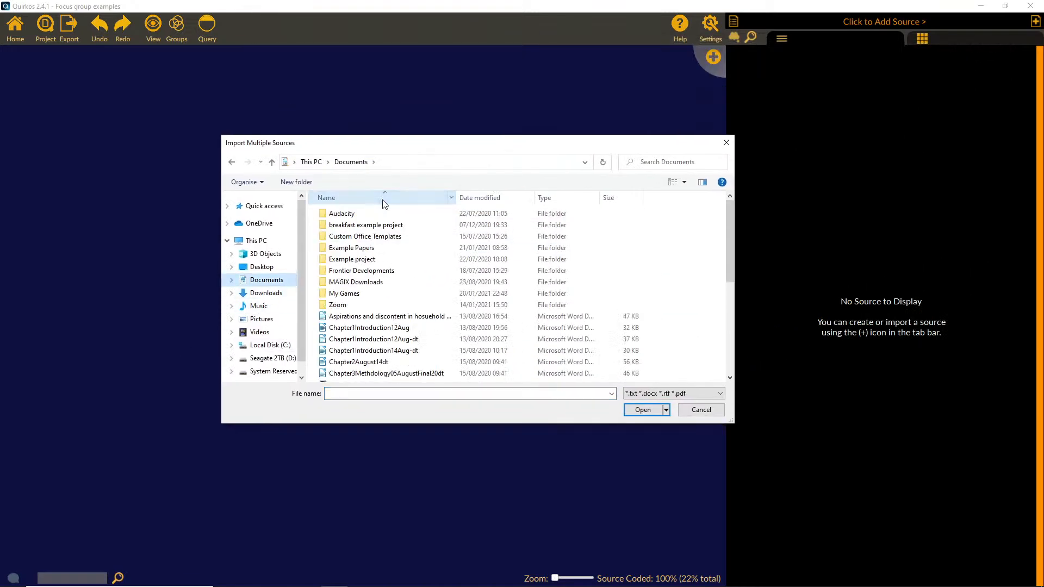
double_click(372, 259)
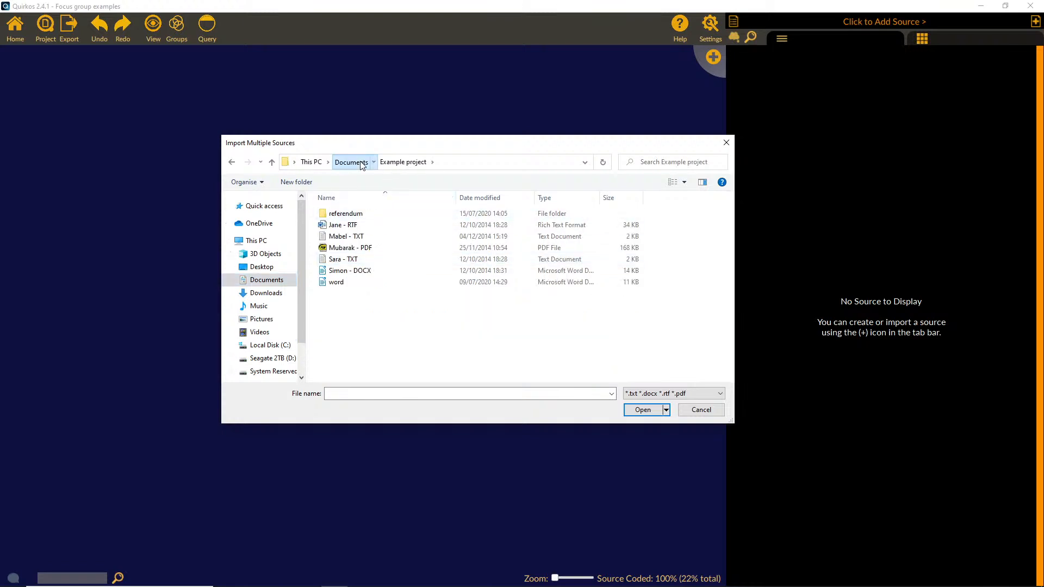
left_click(350, 161)
double_click(370, 249)
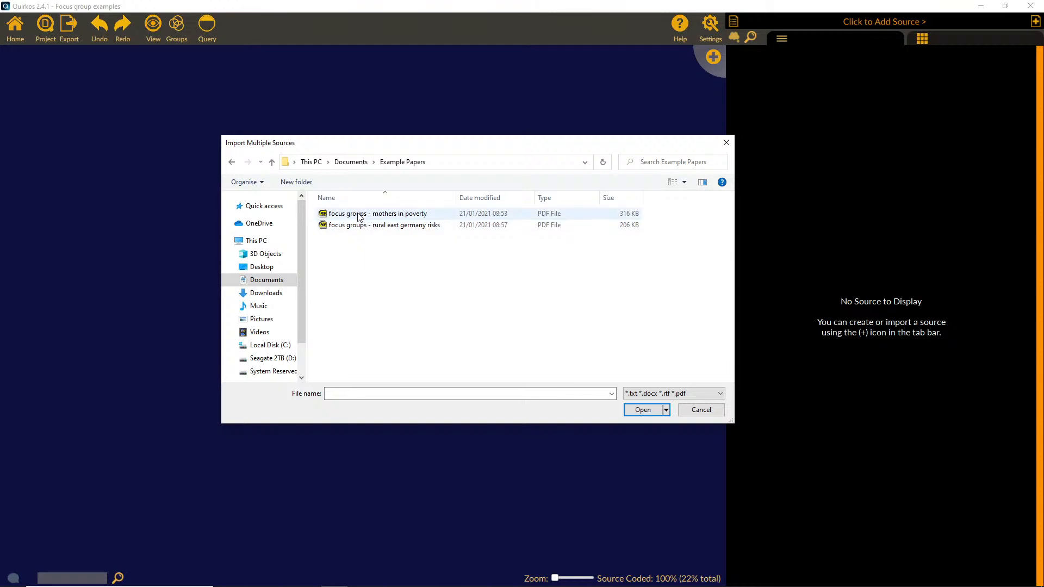
left_click(359, 216)
left_click(354, 228, "shift")
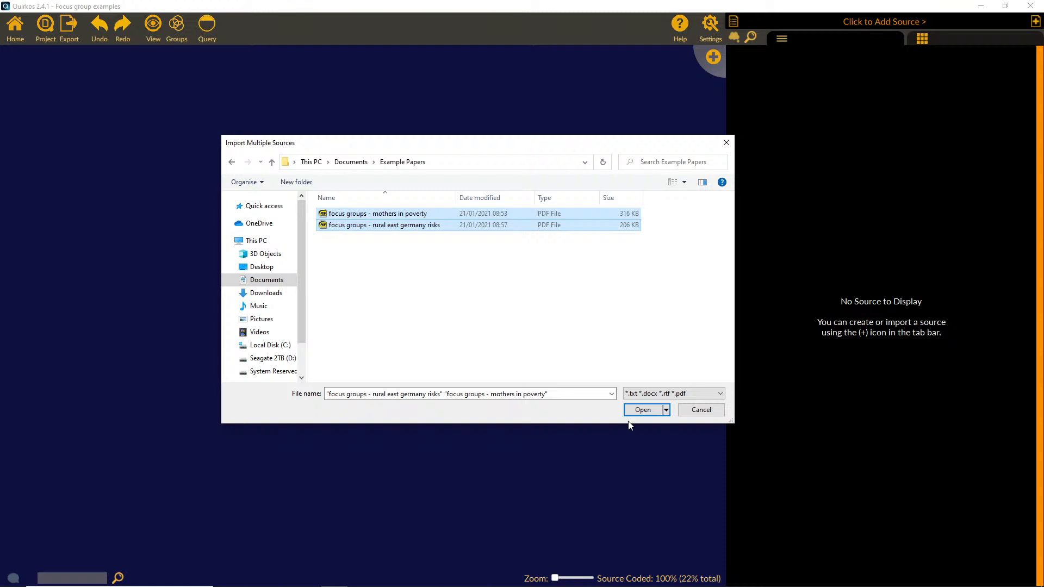
left_click(642, 412)
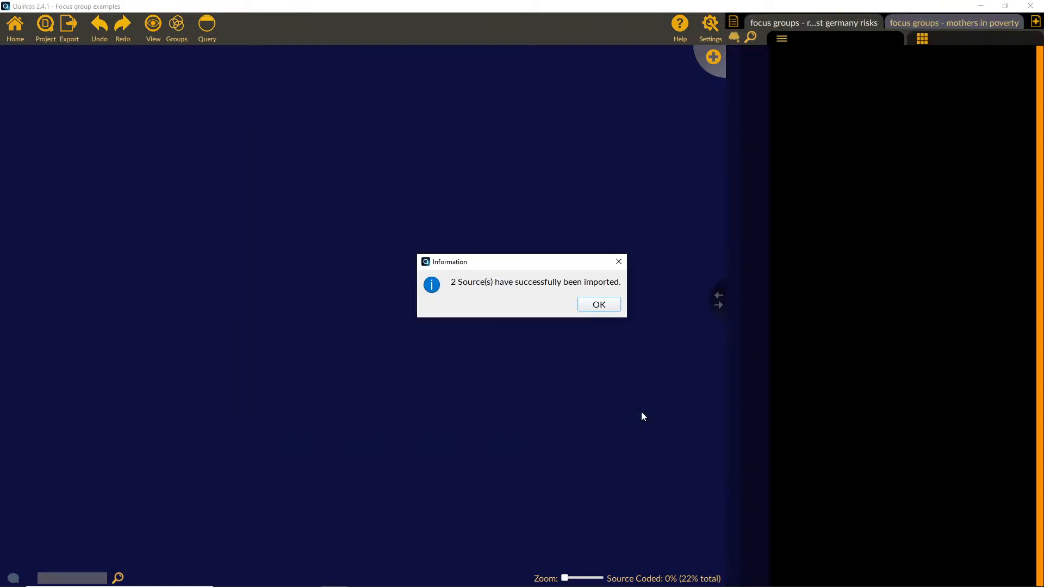
left_click(606, 308)
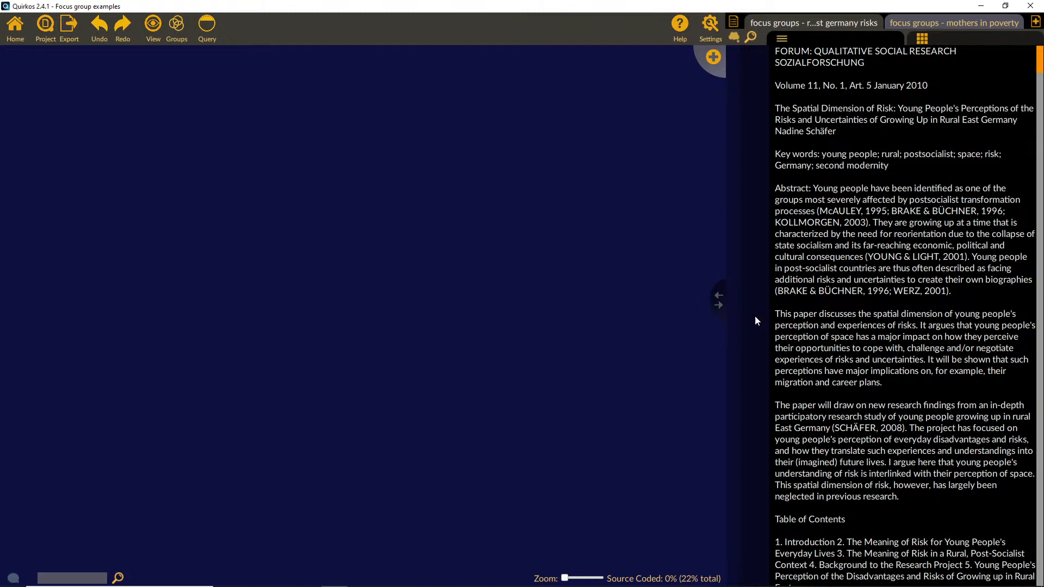
Step: Widen the source pane and view the text of both imported focus group papers, ending on the mothers in poverty source
left_click_drag(718, 305, 636, 305)
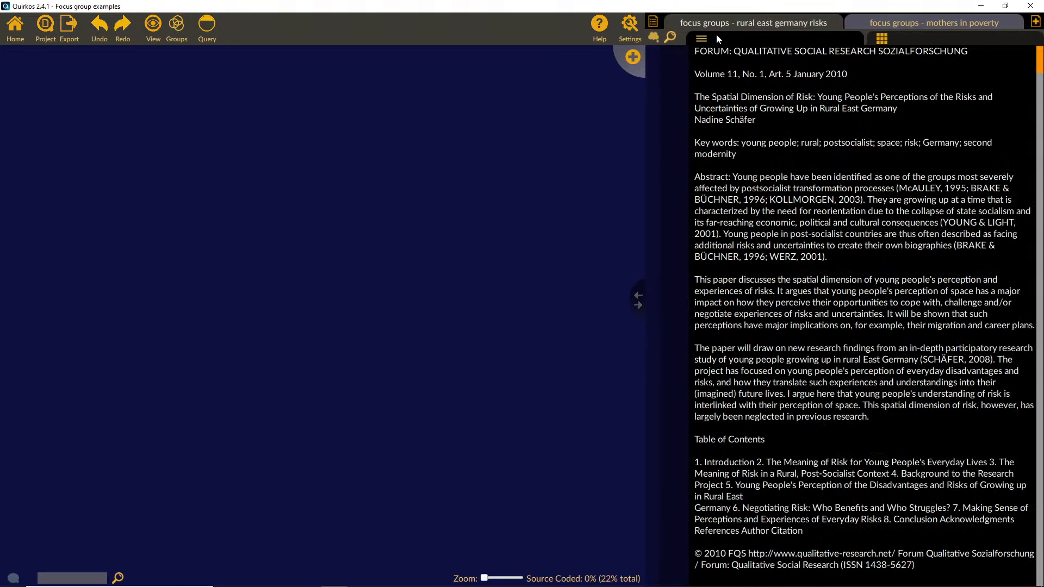
left_click(898, 24)
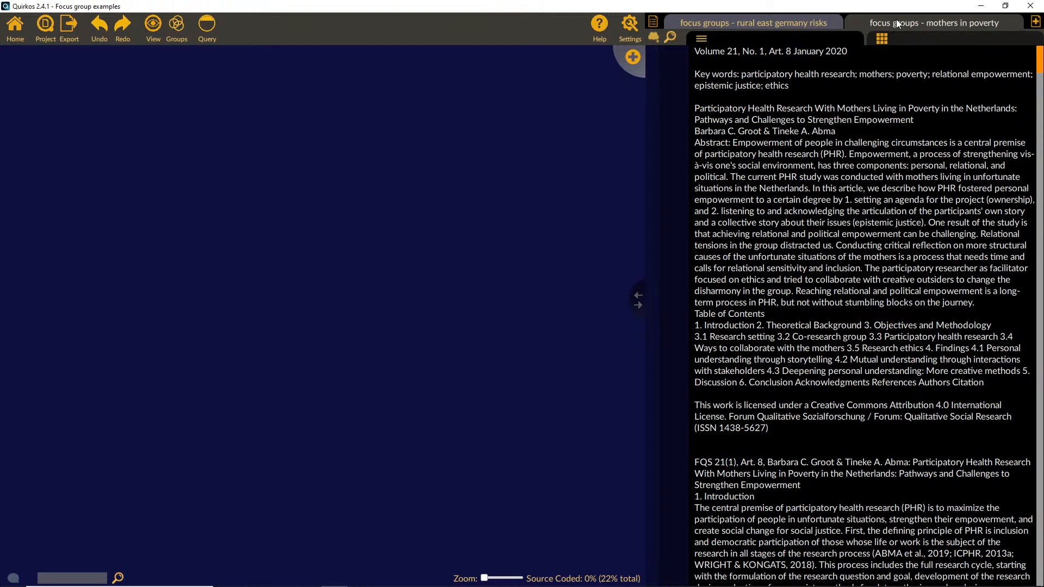
left_click(810, 22)
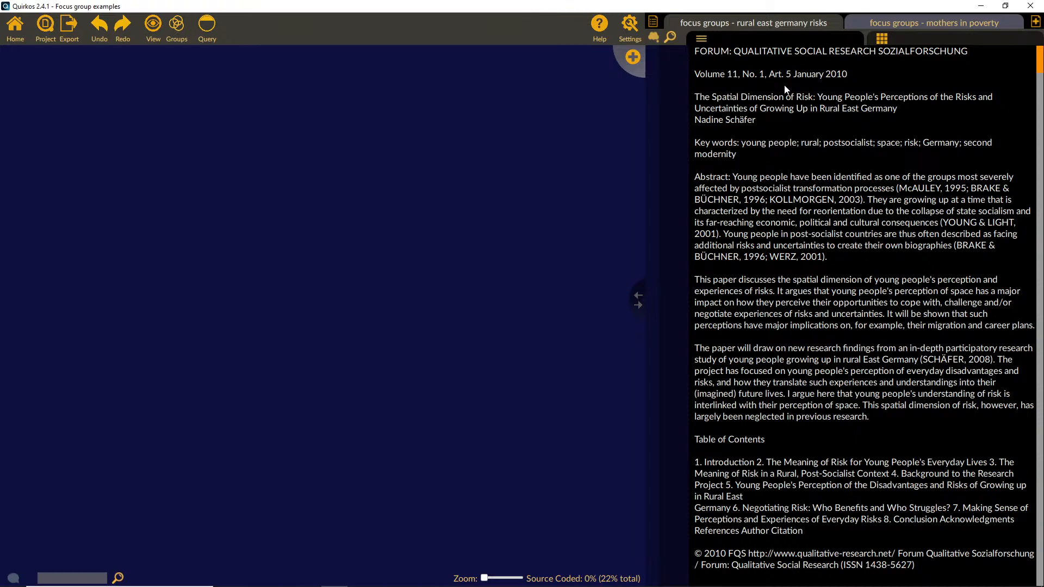
left_click(909, 25)
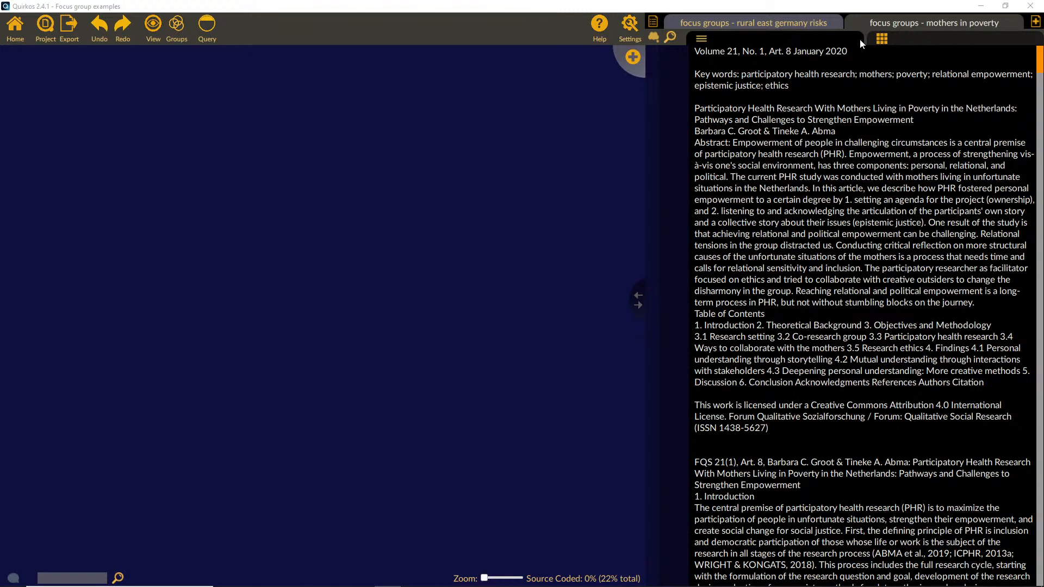
Step: Add a "Source Type" property with the value "Journal Article" to the mothers in poverty source
left_click(909, 40)
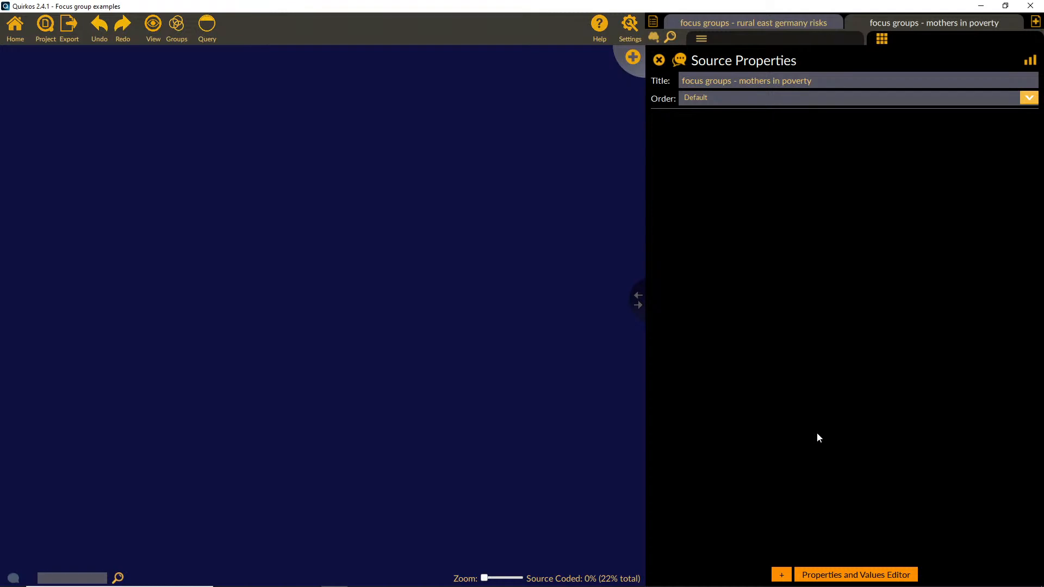
left_click(779, 575)
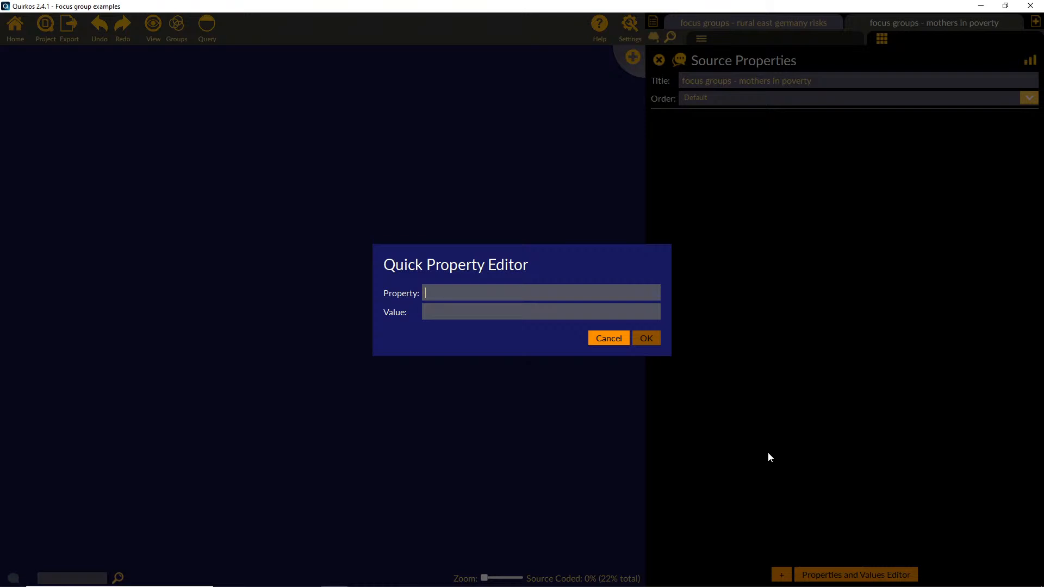
type("Source Type")
left_click(558, 313)
type("Jounr")
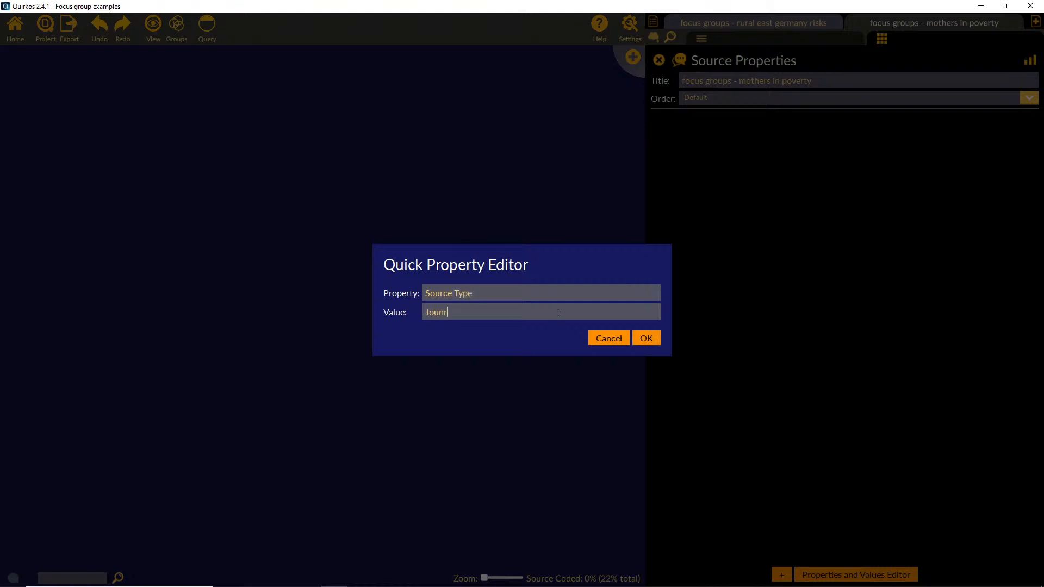
key("BackSpace")
key("BackSpace")
type("rnal Article")
left_click(652, 342)
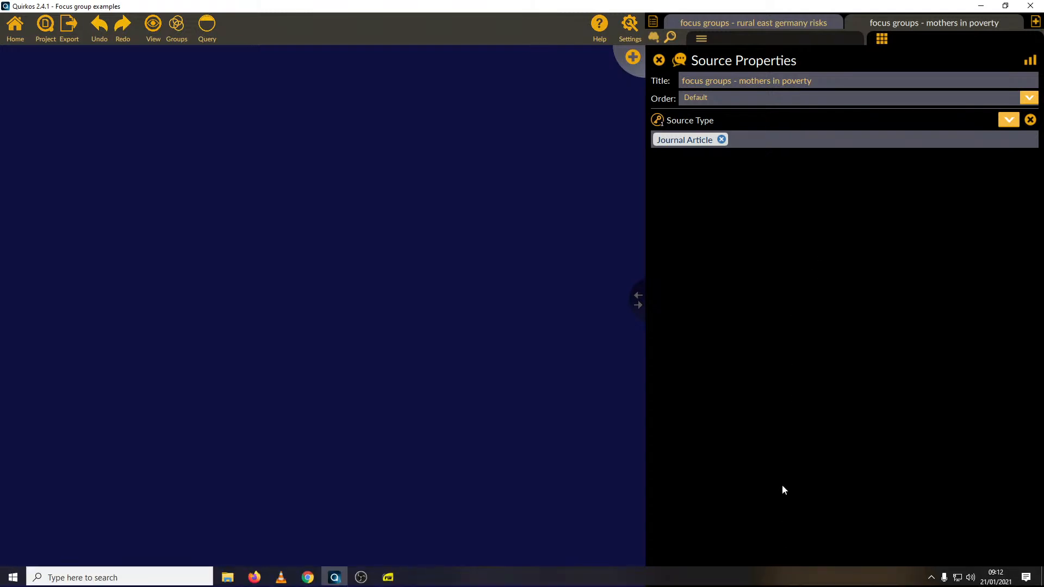
Step: Add a "Year" property with the value 2020 to the mothers in poverty source
left_click(781, 575)
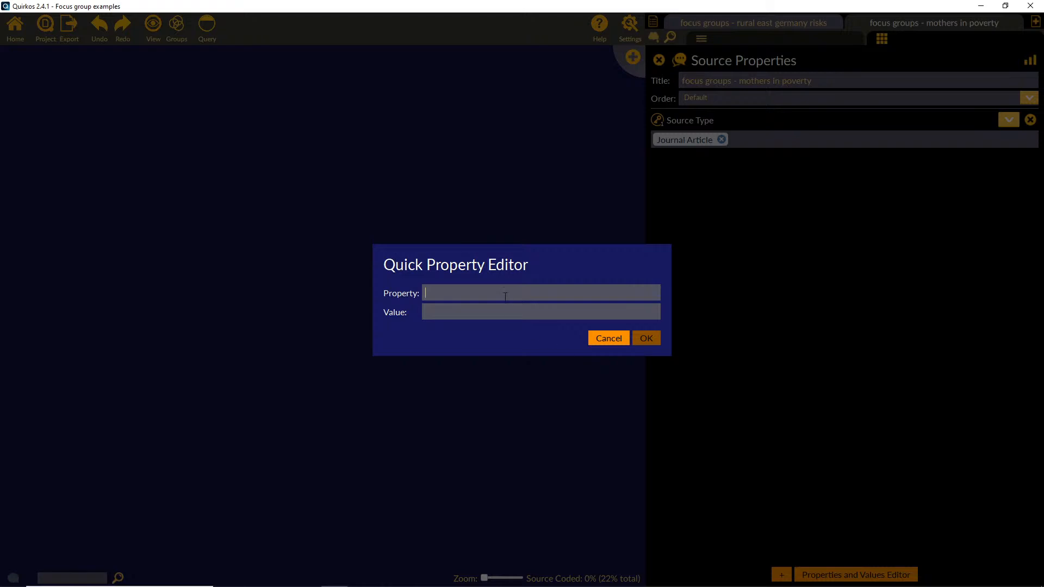
type("Year")
key("Tab")
type("2020")
left_click(656, 338)
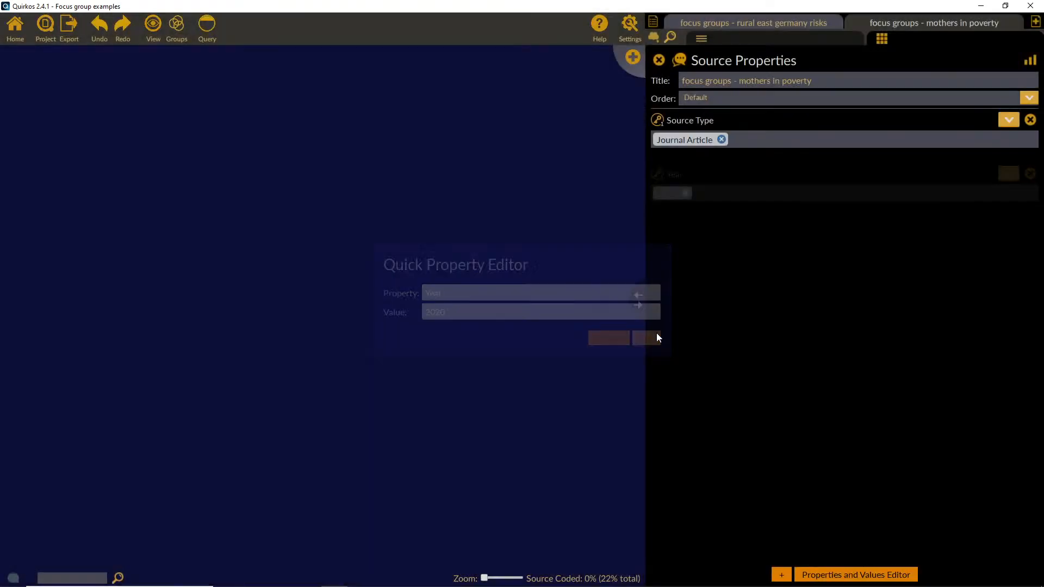
Step: Add an "Author 1" property to the mothers in poverty source, with the first author's surname and initials as its value
left_click(782, 575)
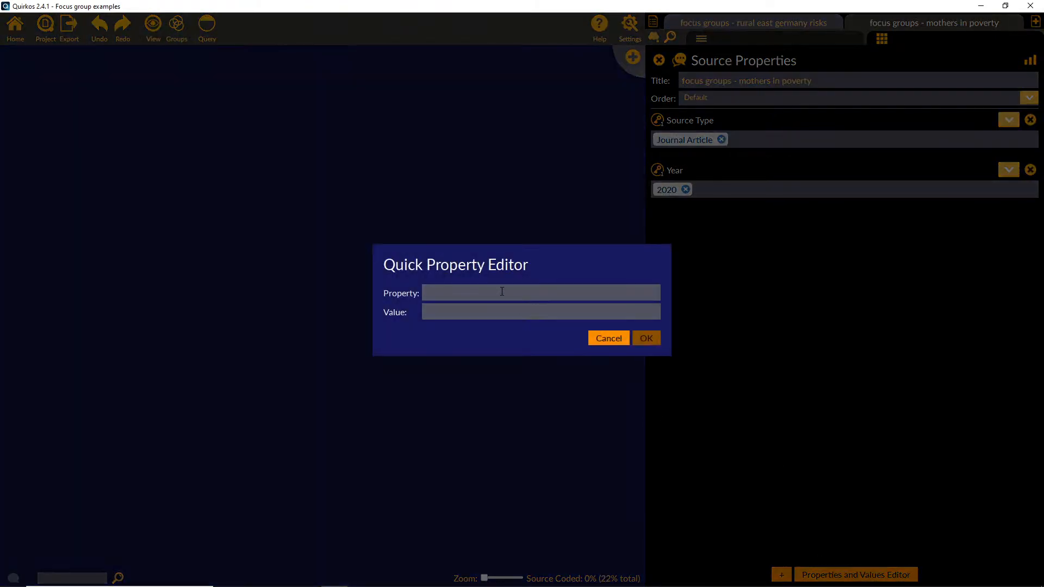
type("Author 1Groot, C")
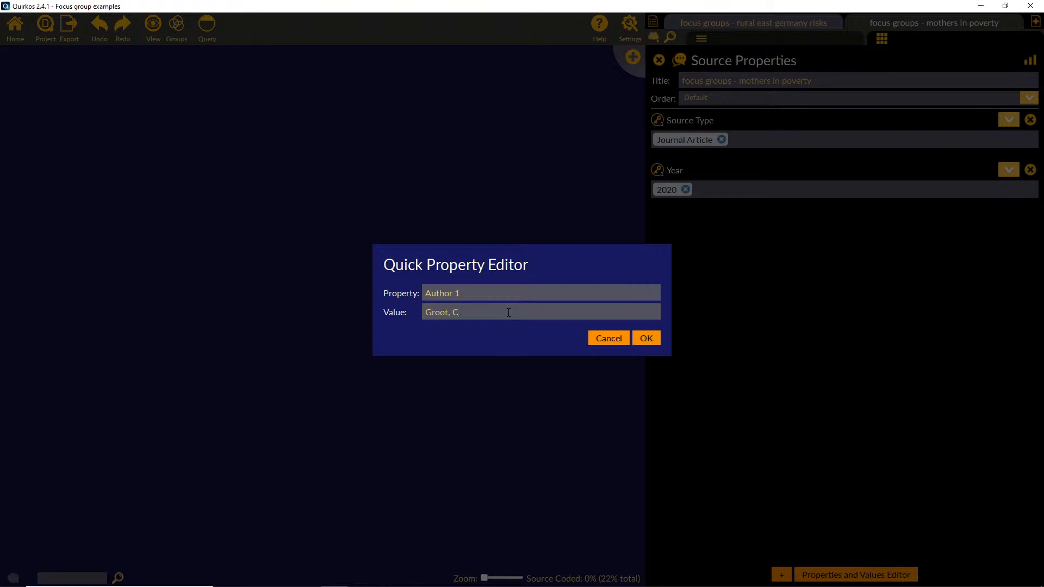
key("BackSpace")
type("B., C")
type(",")
left_click(652, 340)
Step: Add an "Author 2" property to the mothers in poverty source, with the second author's surname and initials as its value
left_click(777, 571)
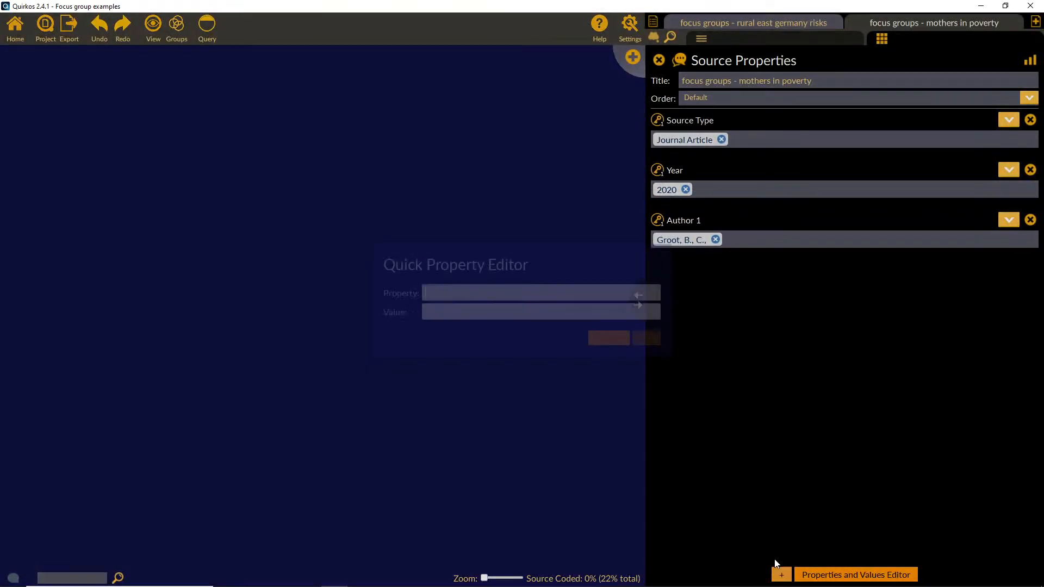
type("Author 2")
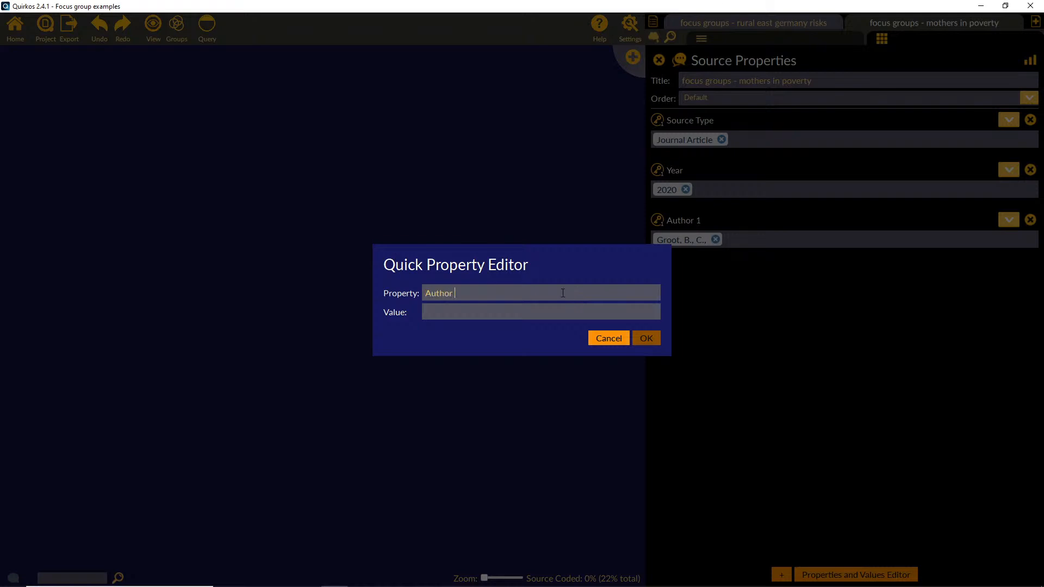
key("Tab")
type("Abma, ")
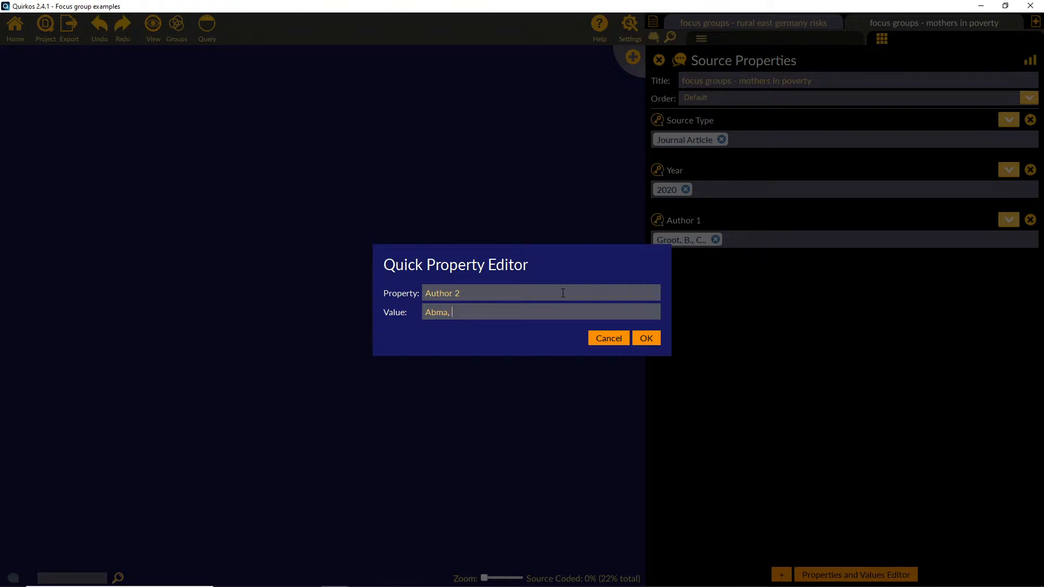
type("T., A.,")
key("Return")
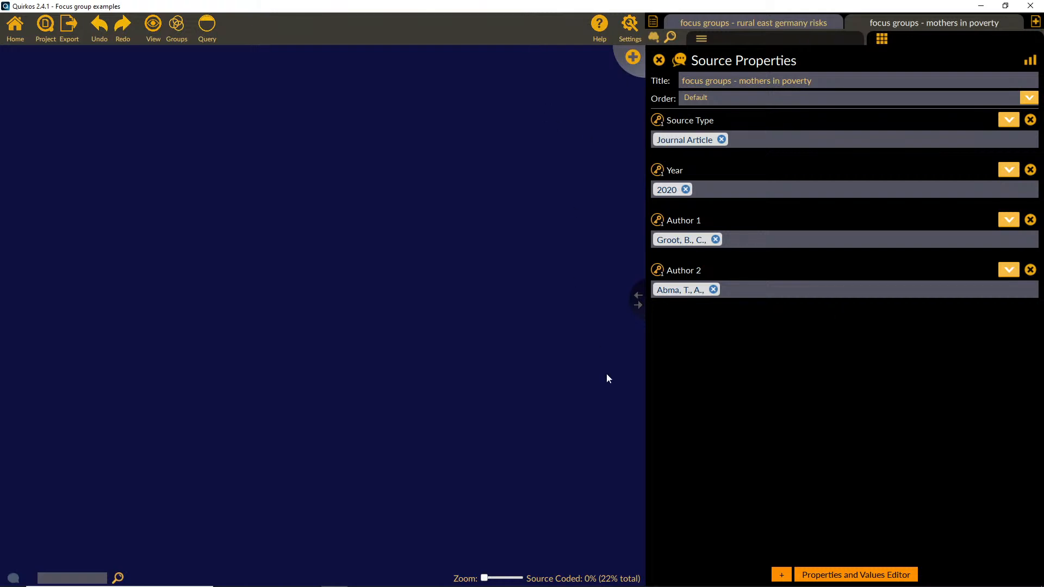
Step: Add a "Journal" property with the value "FQS" to the mothers in poverty source
left_click(781, 575)
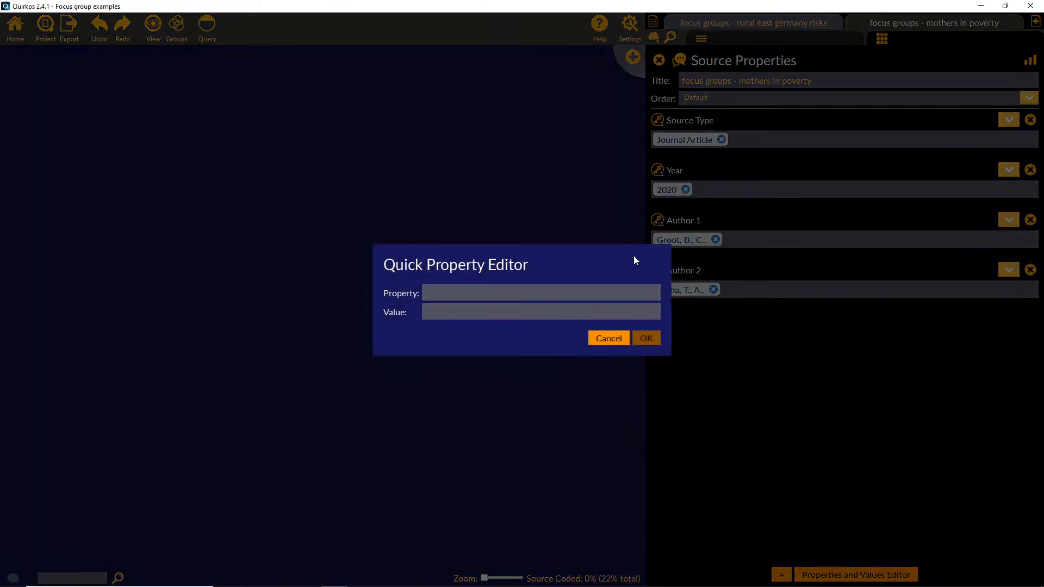
type("Journal FQS")
left_click_drag(455, 295, 473, 294)
key("BackSpace")
type("FQS")
left_click(646, 338)
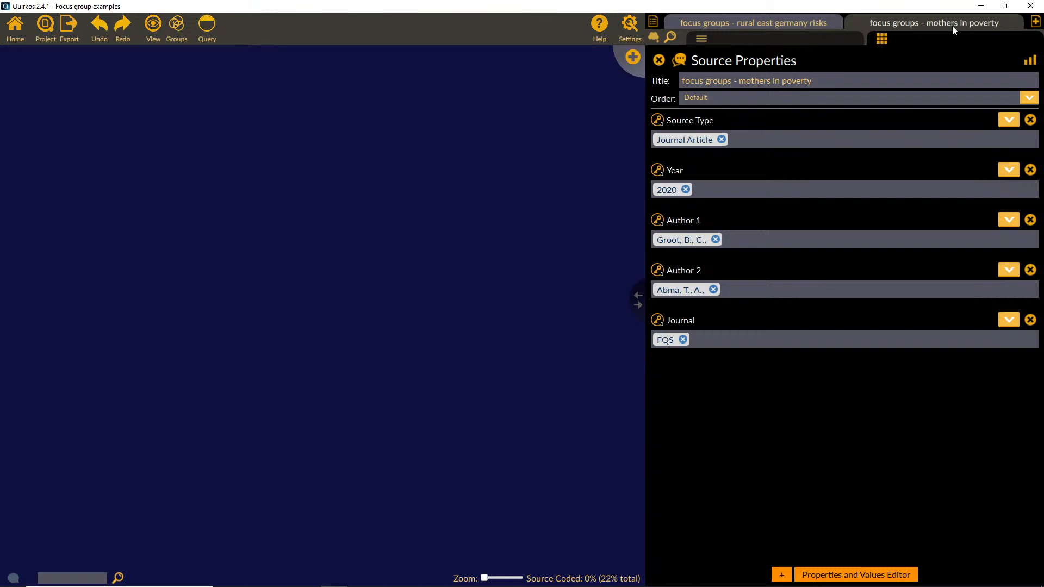
Step: Set the rural east germany risks source's Source Type to "Journal Article" and its Year to a new value, 2010
left_click(821, 24)
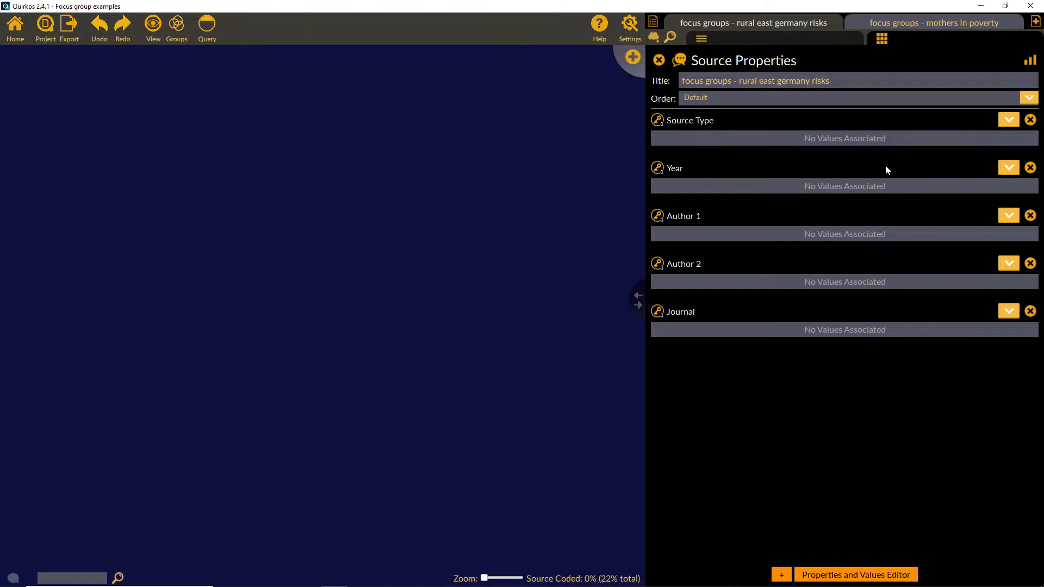
left_click(1010, 121)
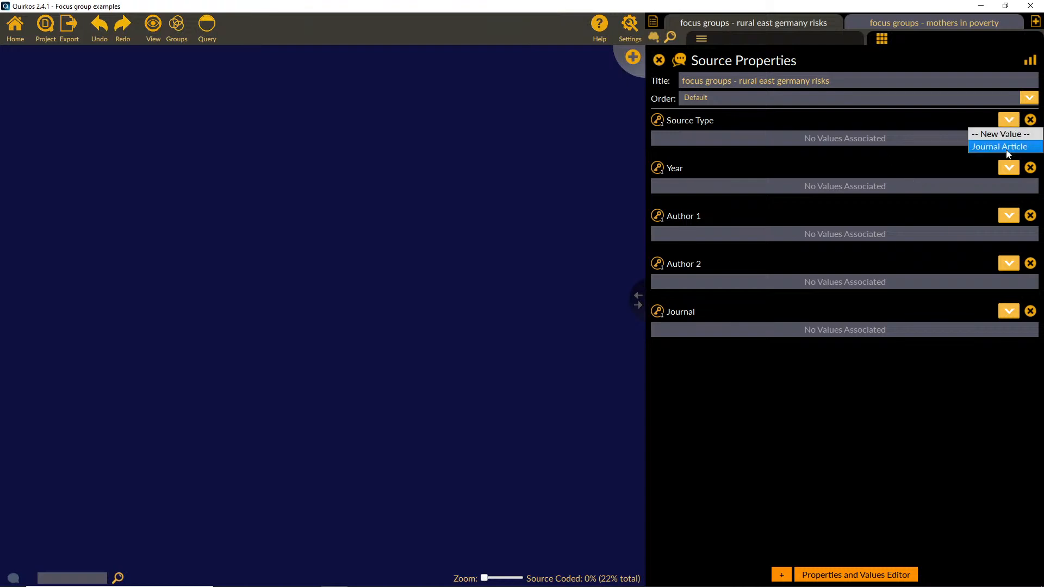
left_click(1006, 145)
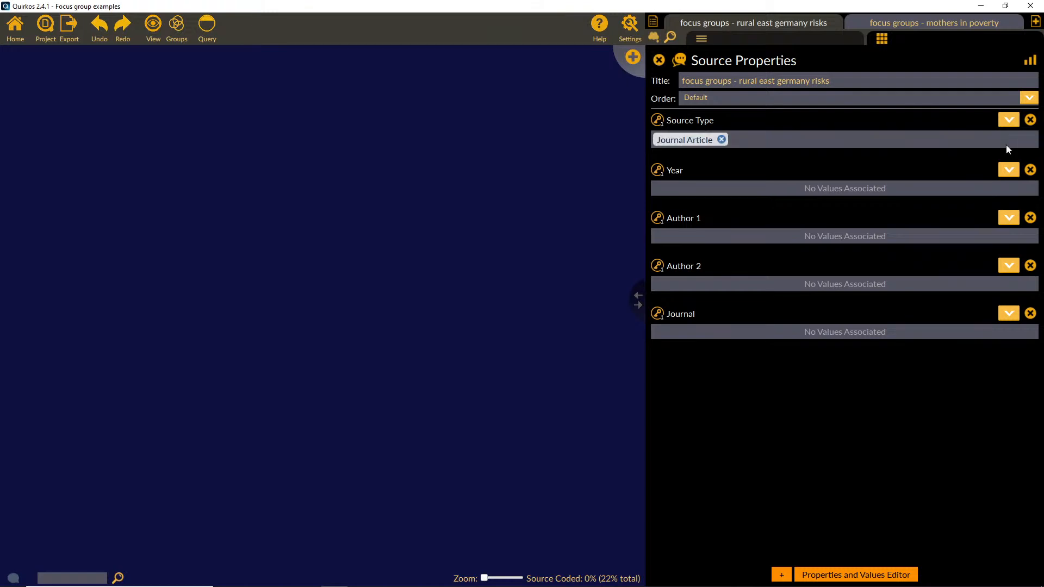
left_click(1009, 170)
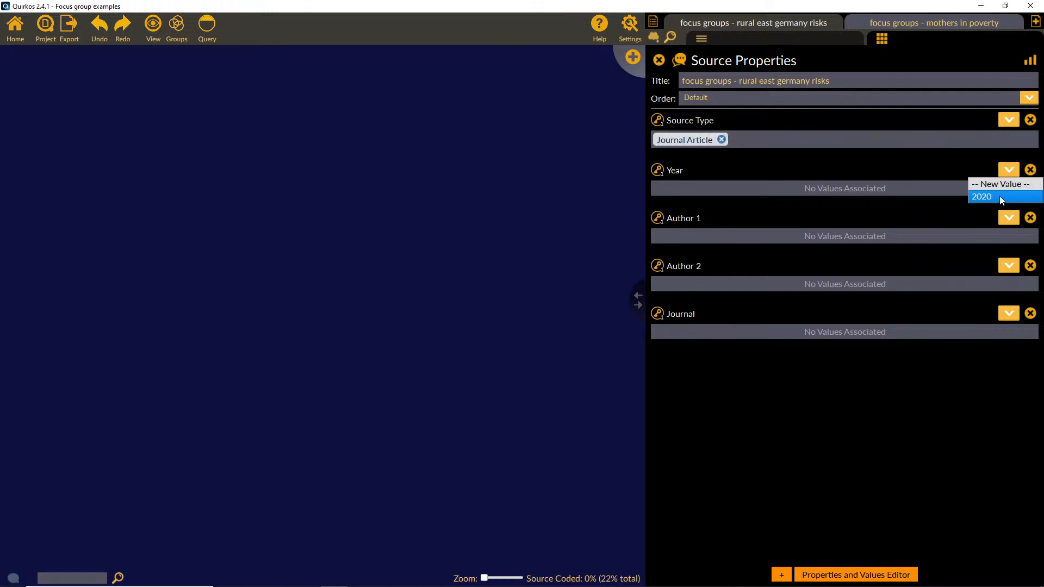
left_click(1002, 185)
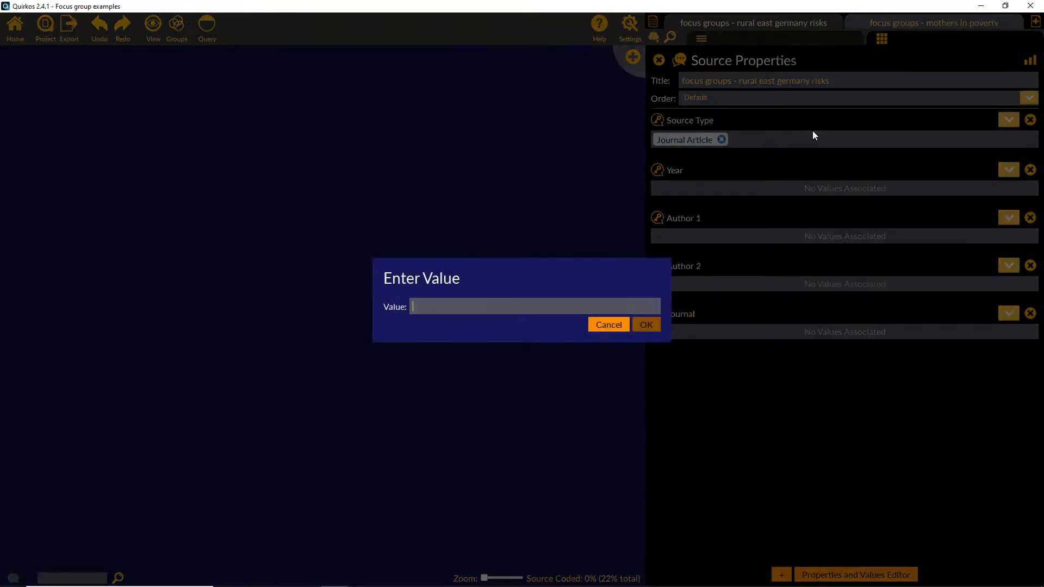
type("2010")
key("Return")
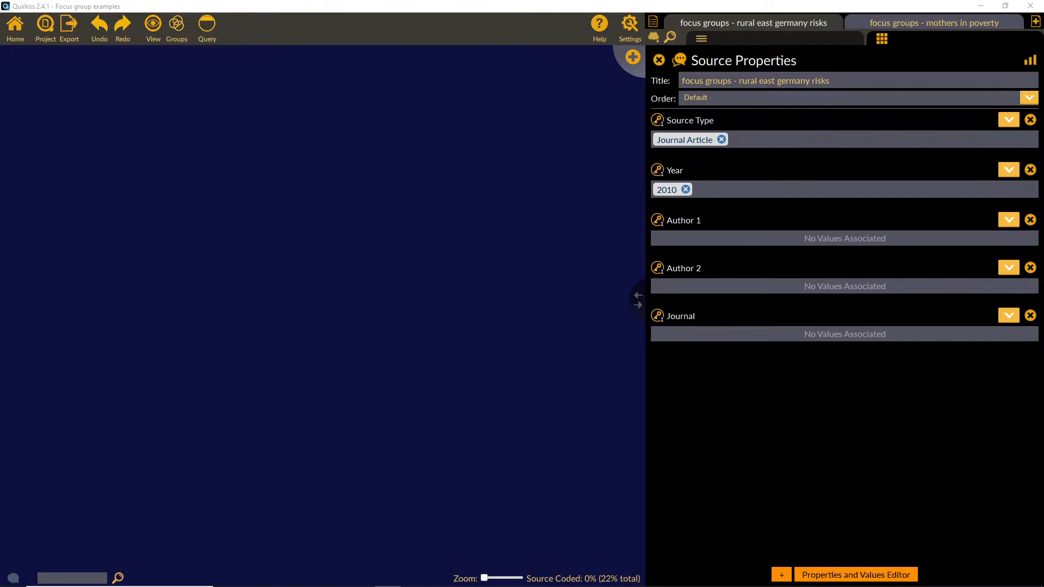
Step: Add a new Author 1 value to the rural east germany risks source with the author's surname and initial
left_click(1009, 220)
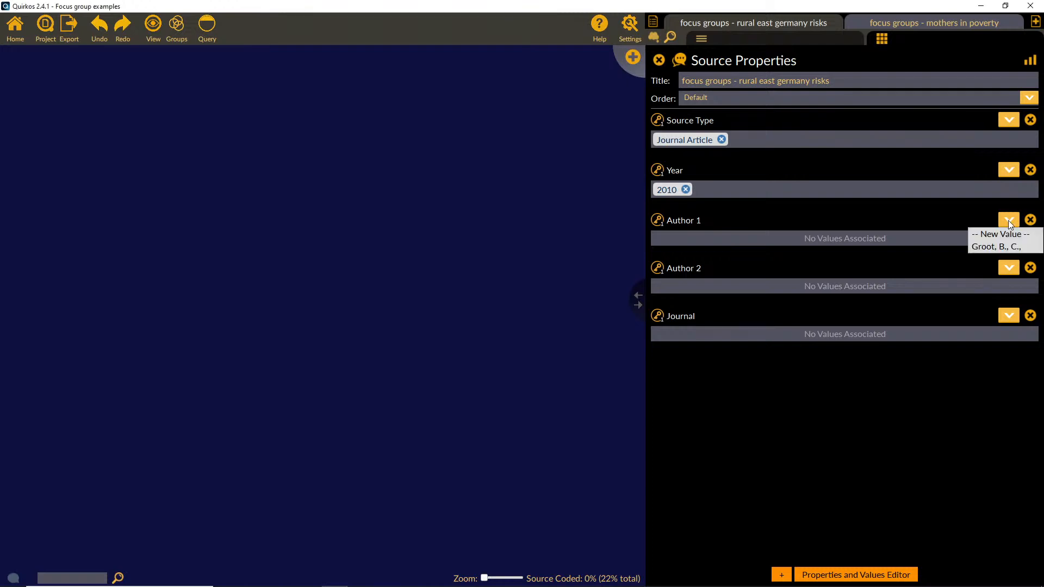
left_click(1007, 234)
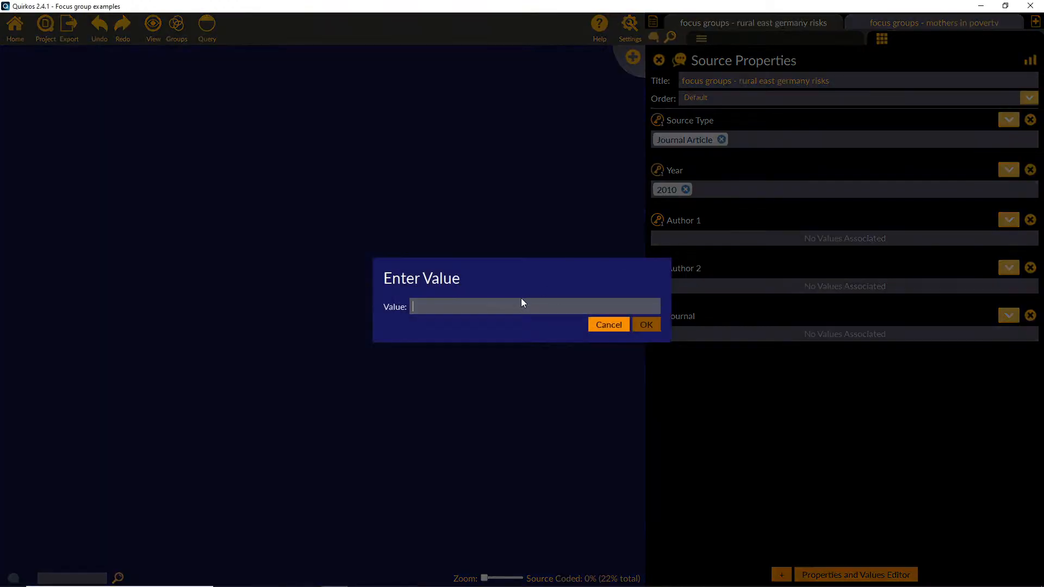
type("Schäfer")
type(",")
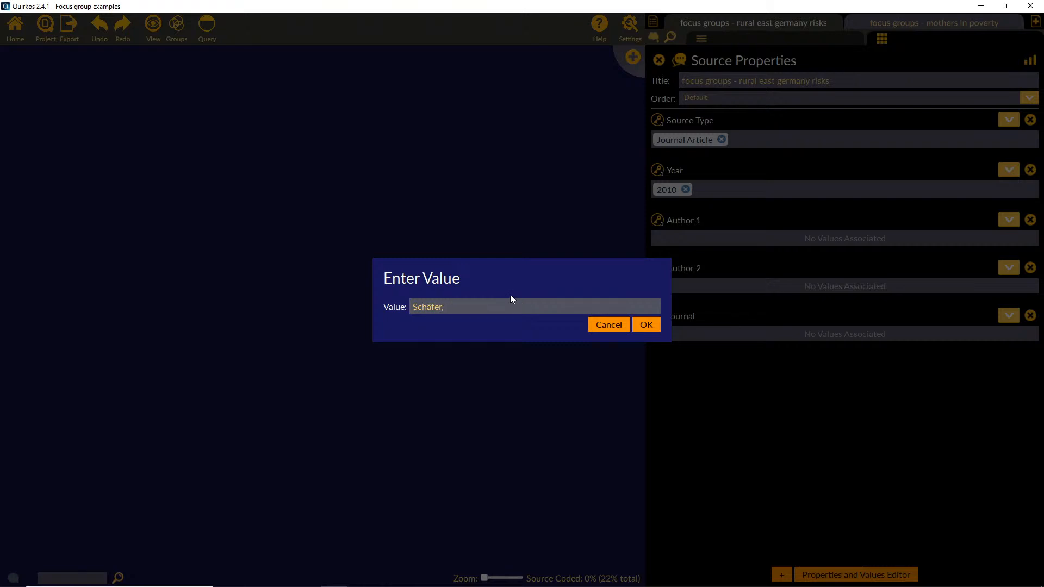
type(" N.,")
left_click(647, 326)
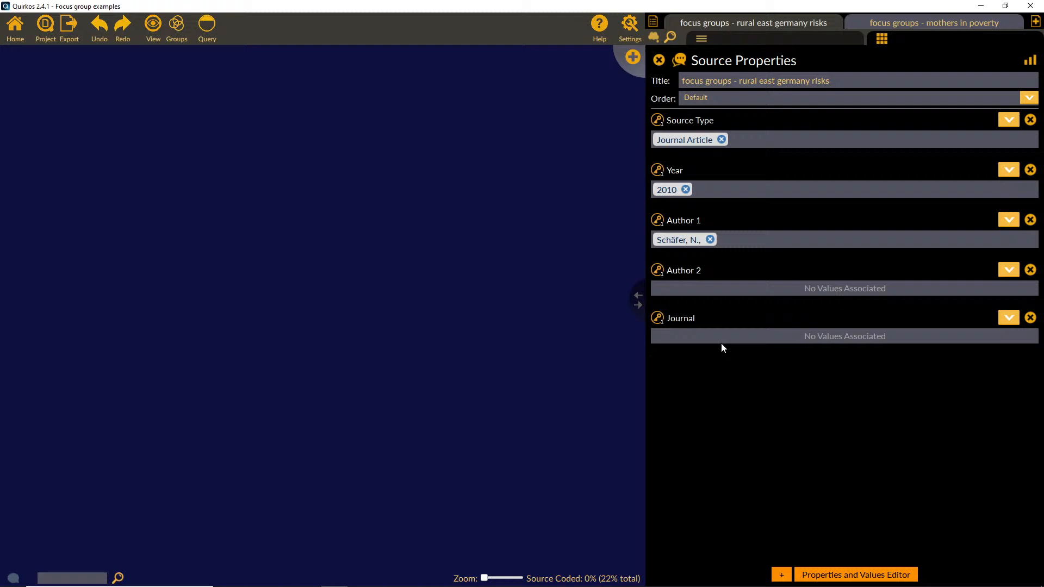
Step: Set the rural east germany risks source's Journal to "FQS" and review the overview of all source properties
left_click(1010, 318)
left_click(1000, 344)
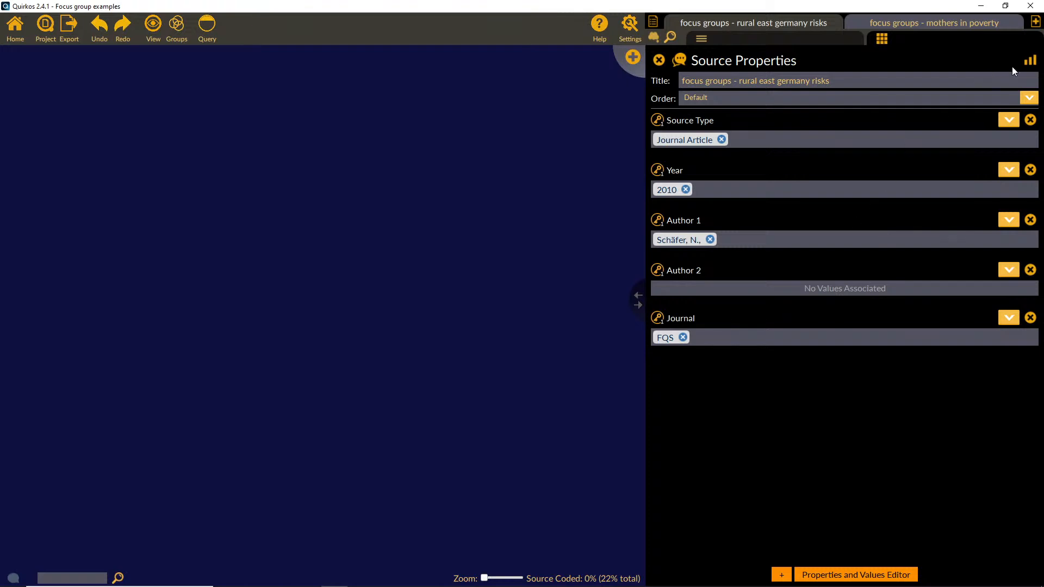
left_click(1030, 60)
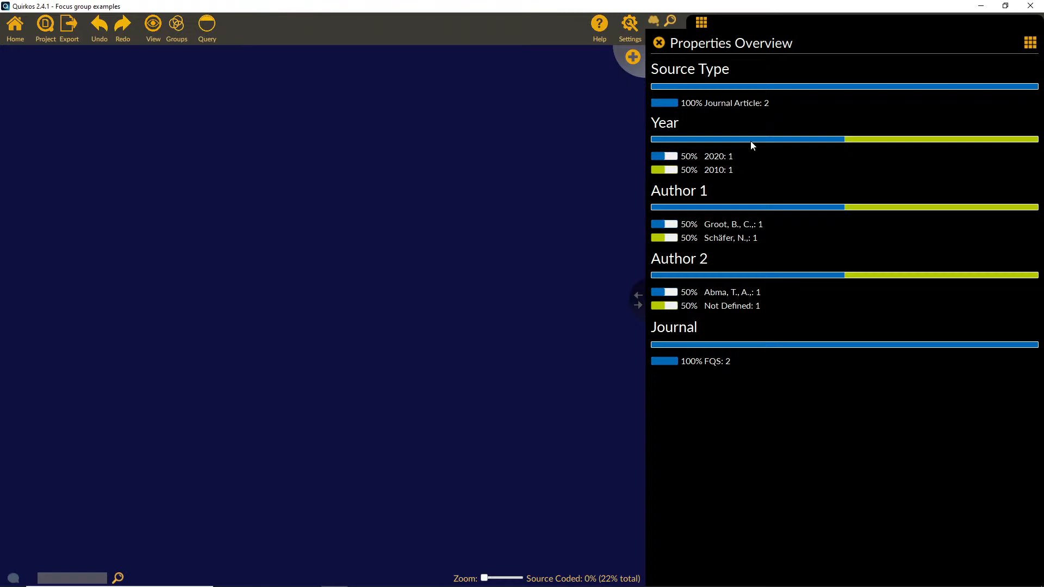
left_click(662, 45)
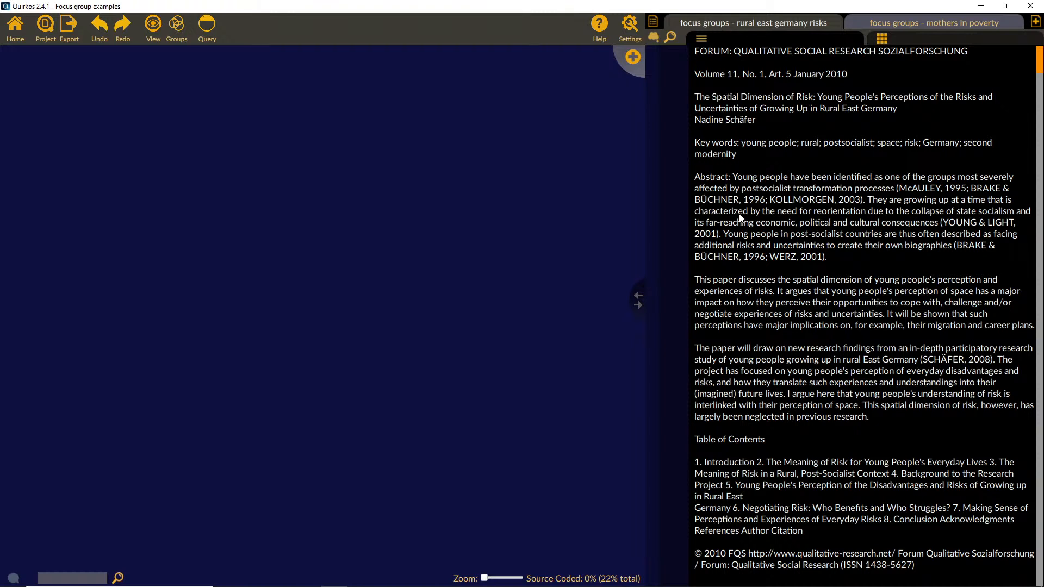
Step: Create a quirk titled "Focus Groups" in turquoise #61e1c1 and place it in the upper middle of the canvas
left_click(631, 58)
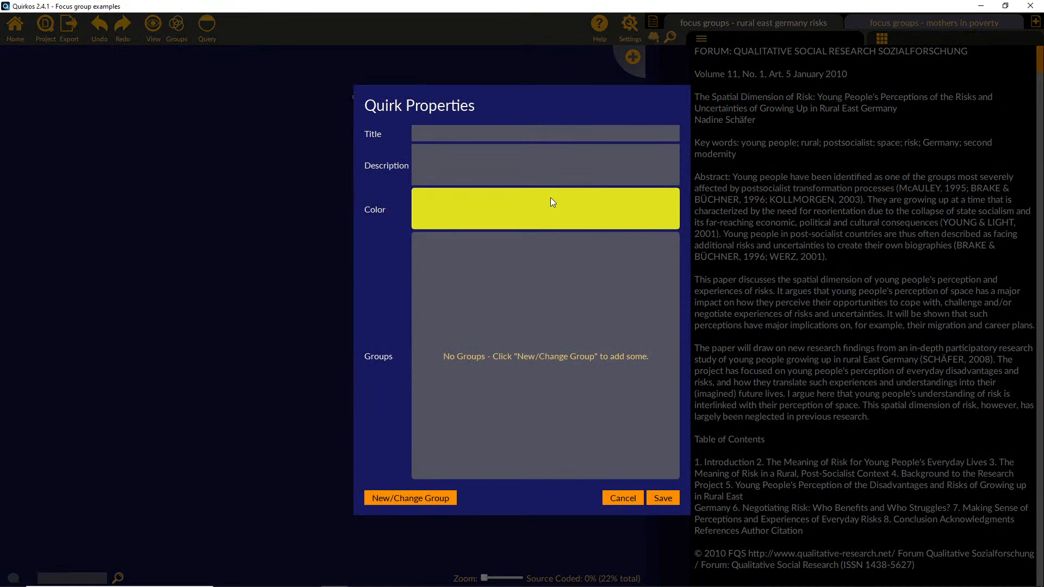
type("Focus Groups")
left_click(499, 220)
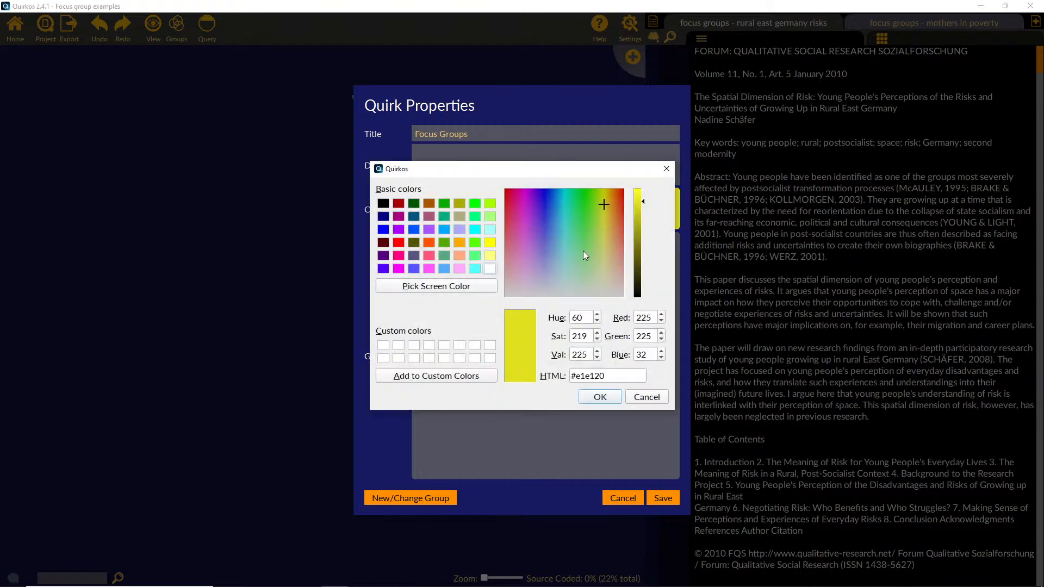
left_click(537, 231)
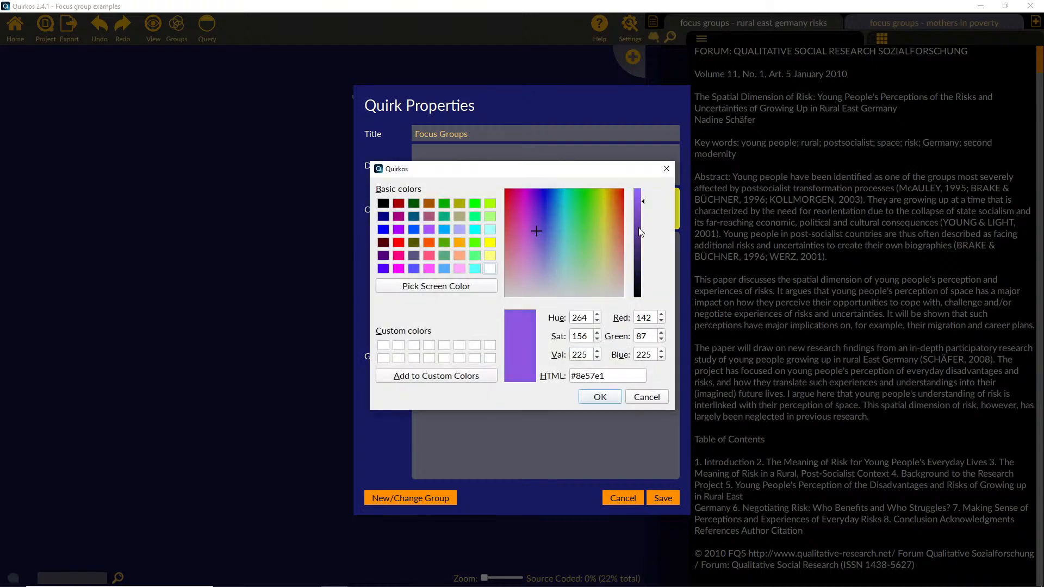
left_click(569, 235)
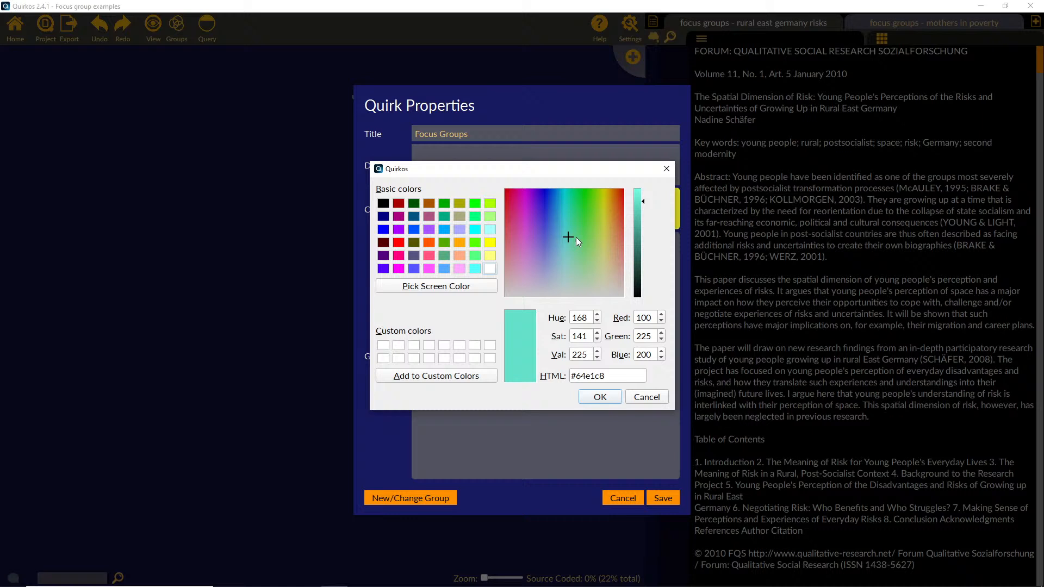
left_click(600, 397)
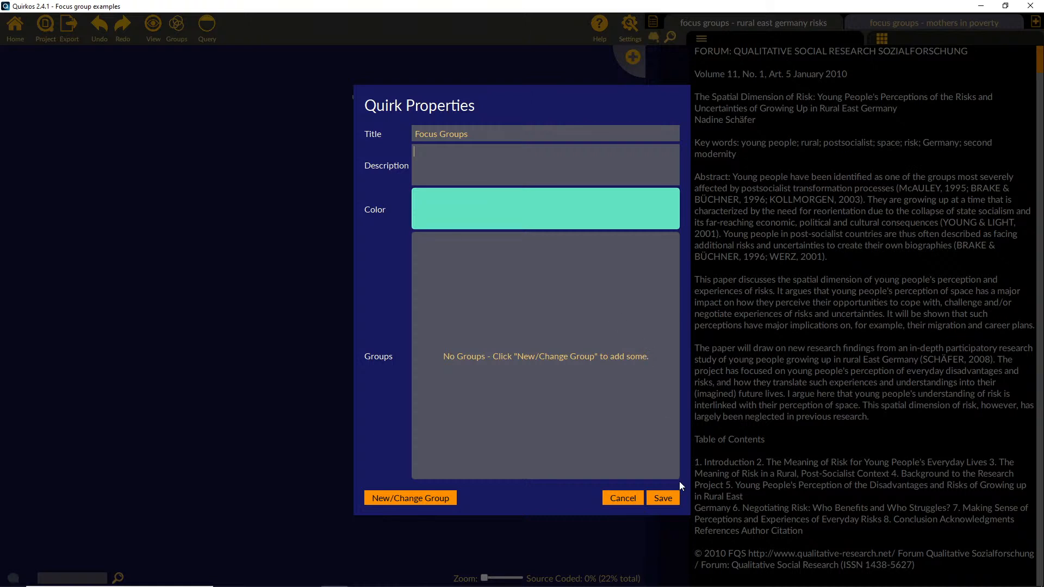
left_click(664, 498)
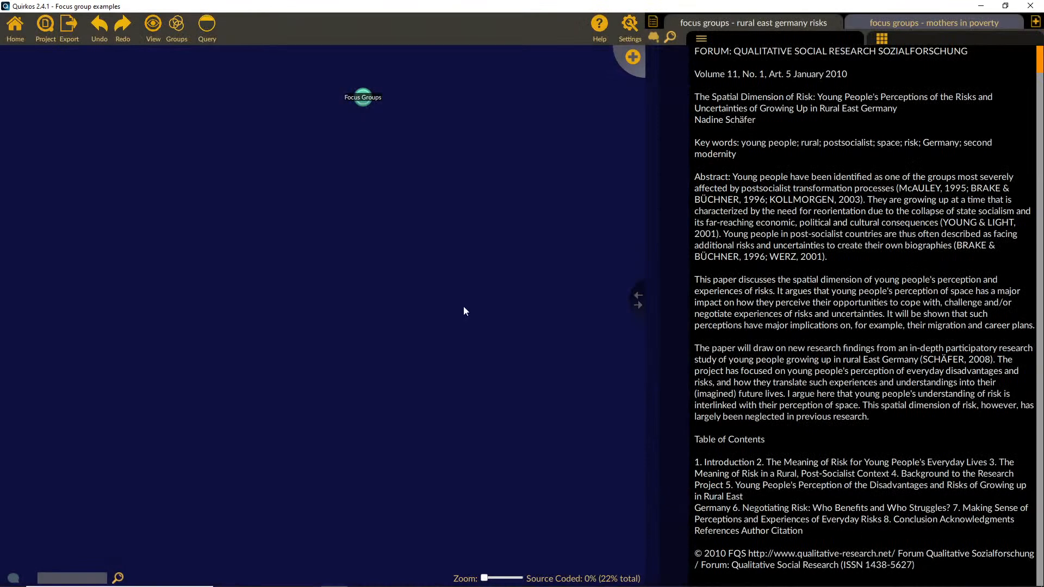
left_click_drag(363, 98, 486, 177)
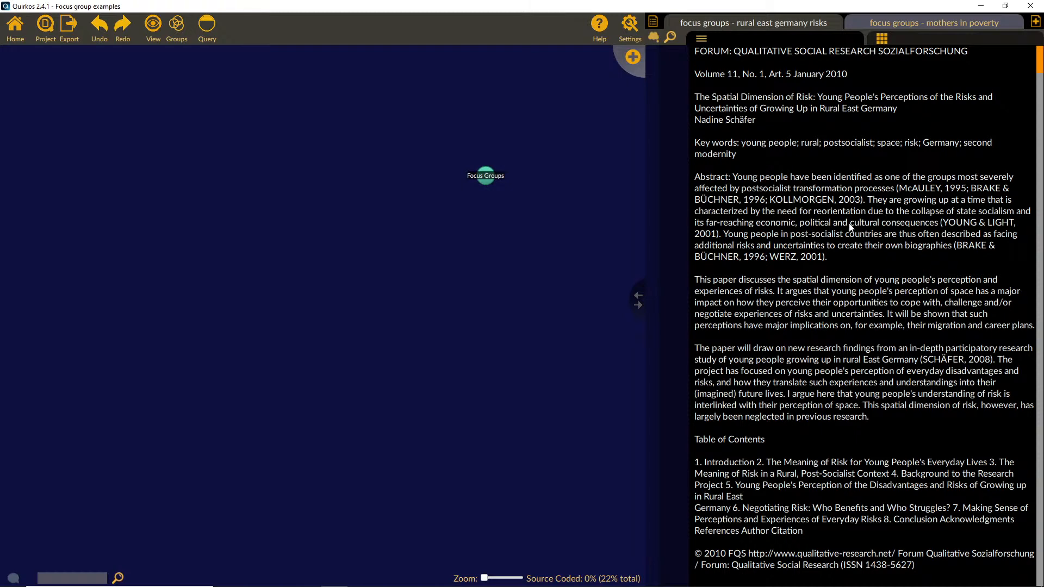
Step: Browse the mothers in poverty source to find section 4.1, "Personal understanding through storytelling", in the Findings
scroll(851, 303, "down", 8)
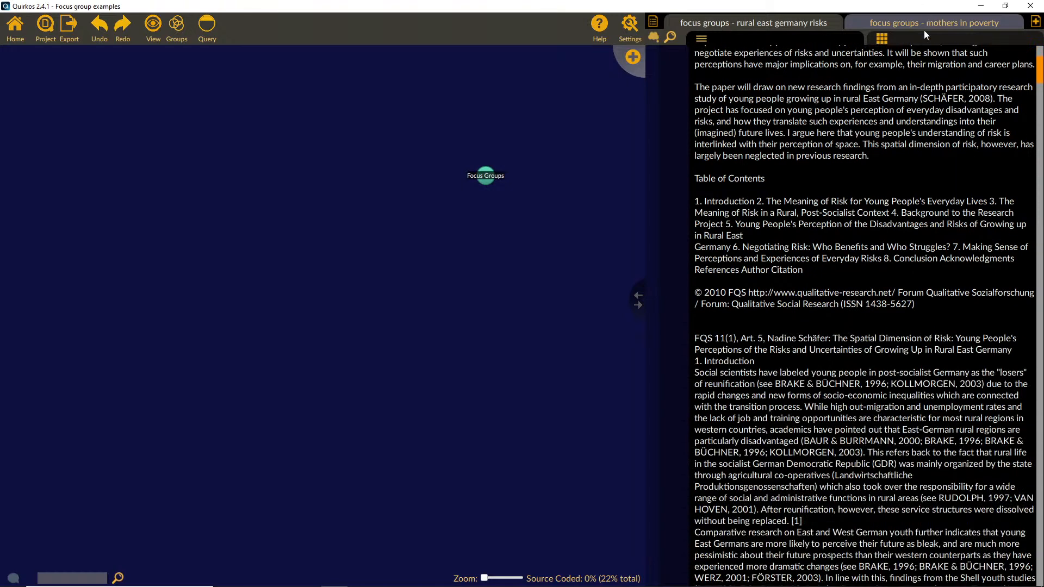
left_click(922, 23)
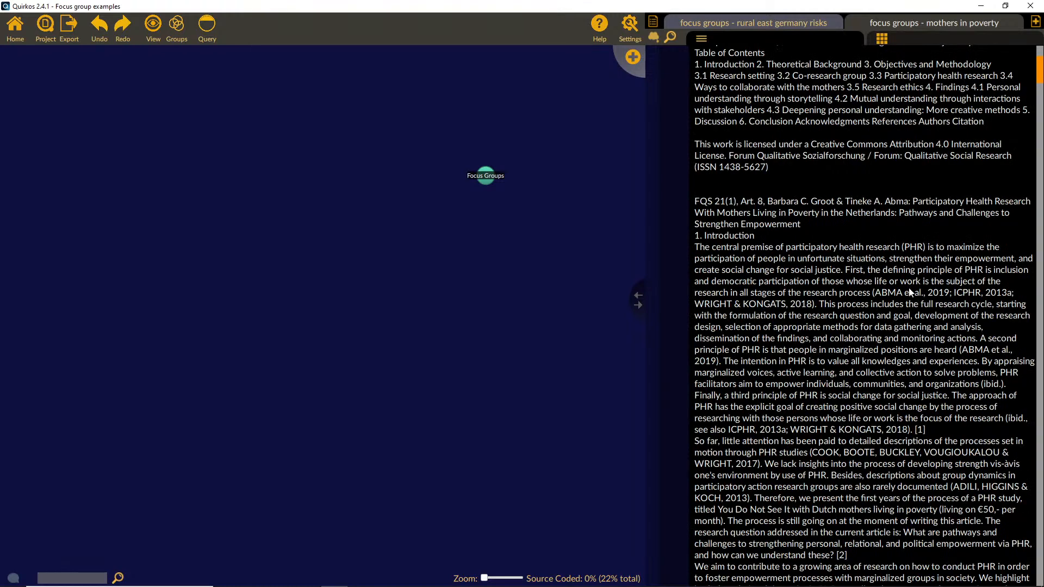
scroll(898, 279, "up", 5)
scroll(899, 282, "down", 5)
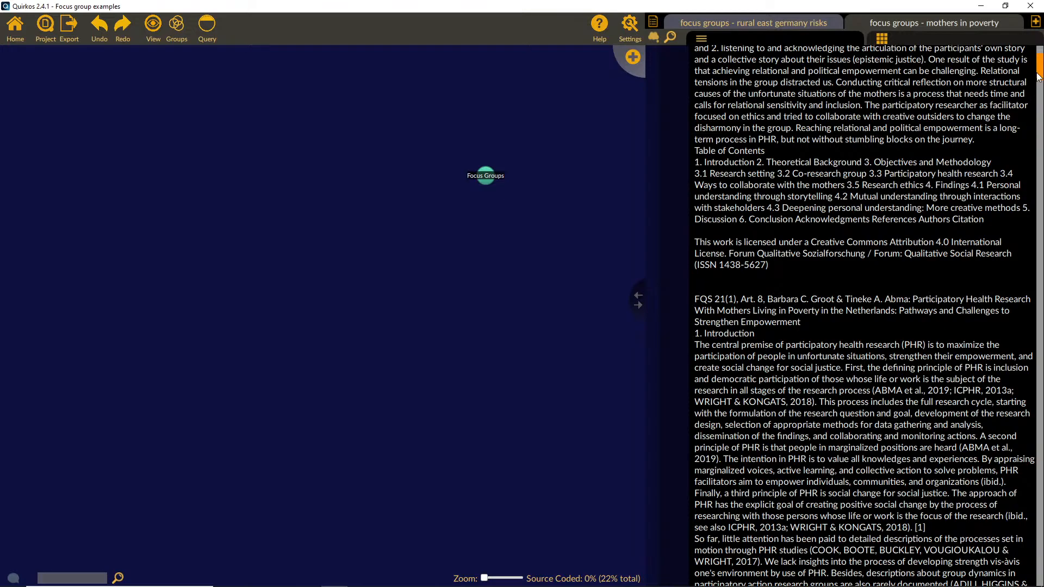
scroll(1040, 79, "down", 3)
left_click_drag(1041, 80, 1041, 220)
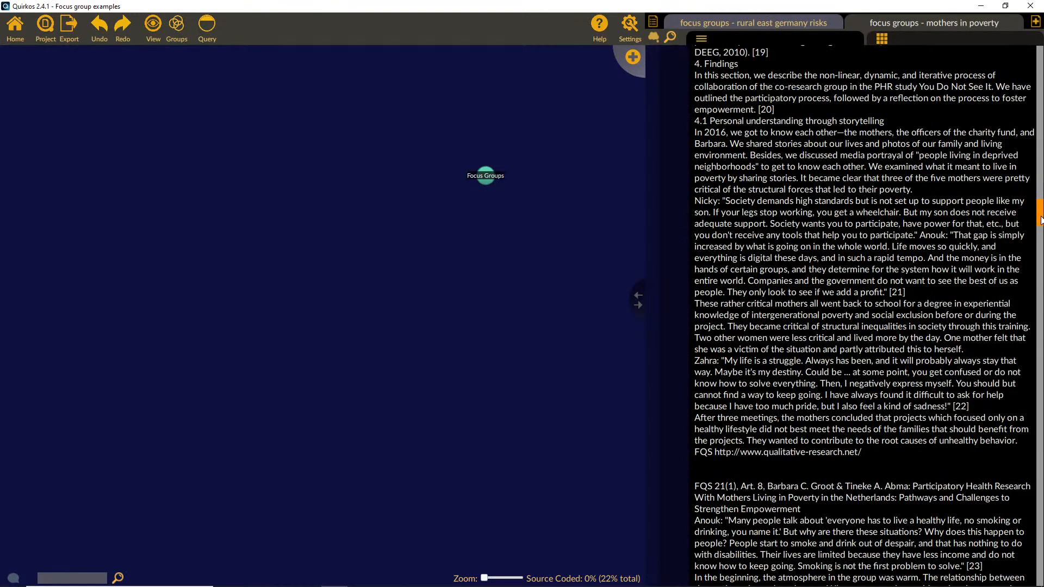
left_click_drag(885, 125, 693, 124)
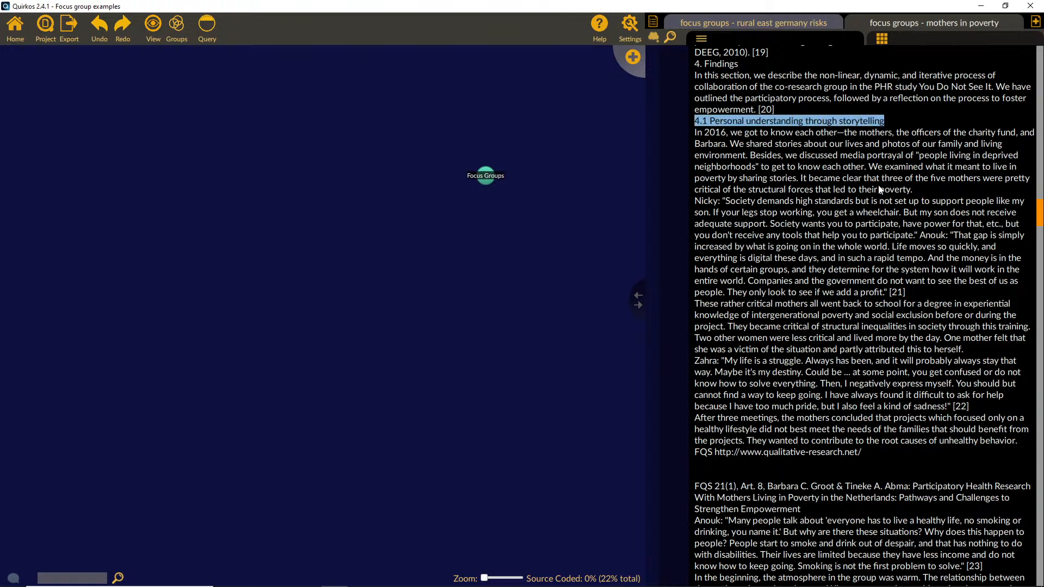
left_click(706, 107)
Step: Create a quirk titled "Storytelling", place it near the source text, and move the Focus Groups quirk farther away
left_click(632, 57)
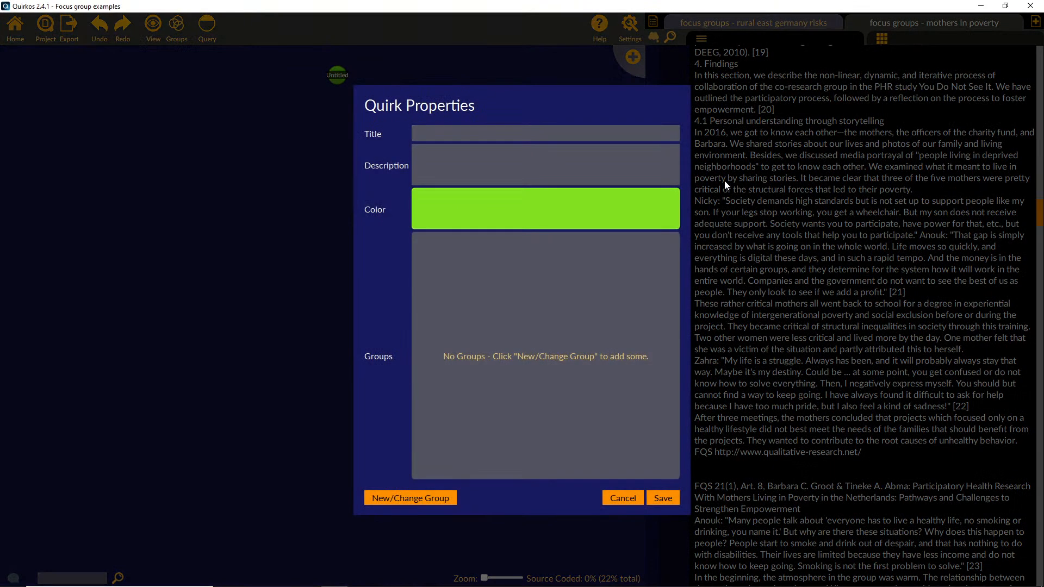
type("Storytelling")
left_click(664, 494)
left_click_drag(328, 73, 564, 259)
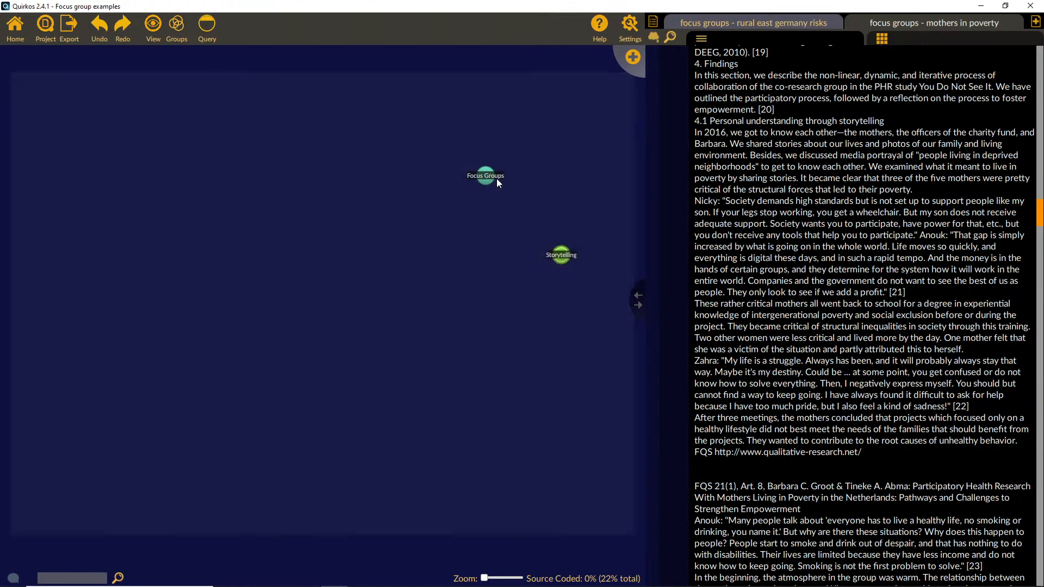
left_click_drag(497, 178, 259, 262)
left_click_drag(207, 288, 193, 284)
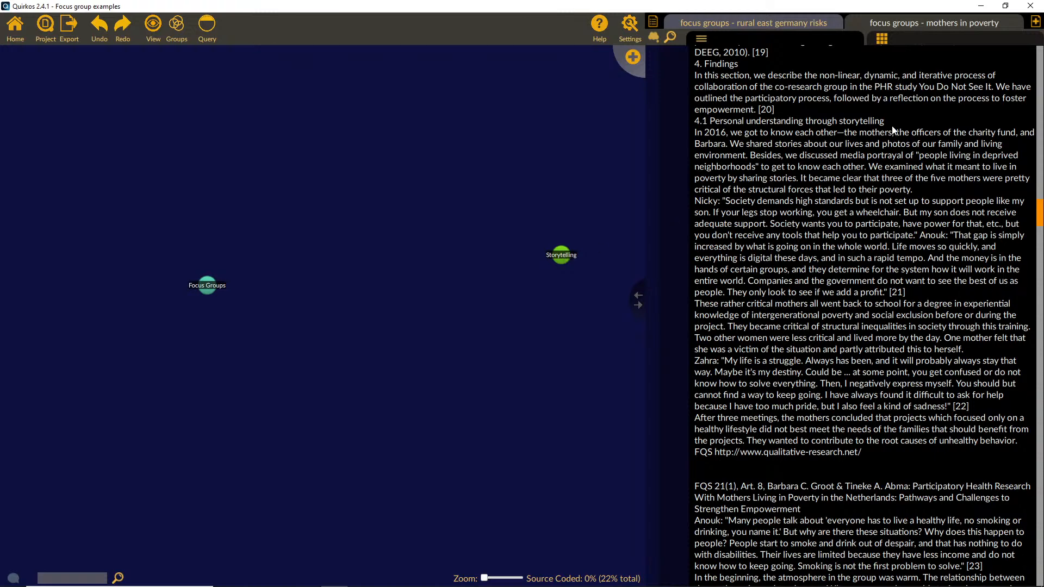
Step: Code the section 4.1 paragraphs beginning "In 2016", "These rather critical mothers" and "After three meetings" to the Storytelling quirk
left_click_drag(899, 136, 562, 255)
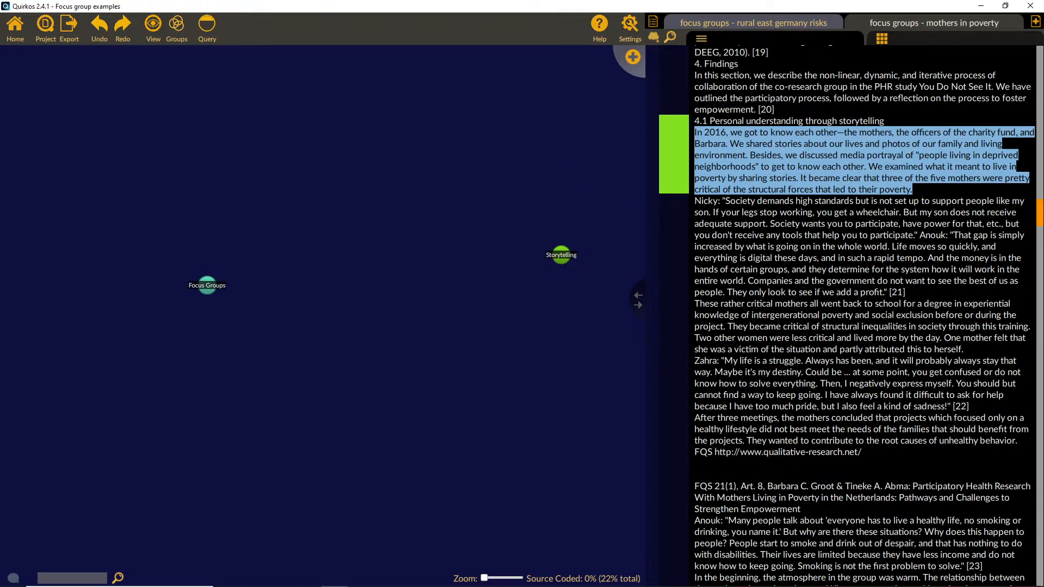
left_click_drag(695, 303, 561, 255)
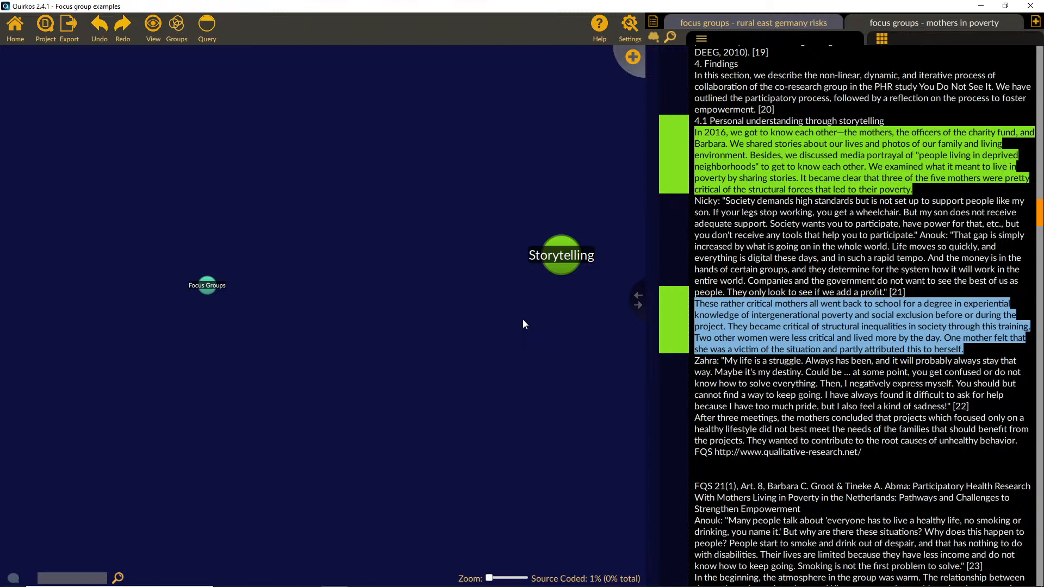
left_click(915, 407)
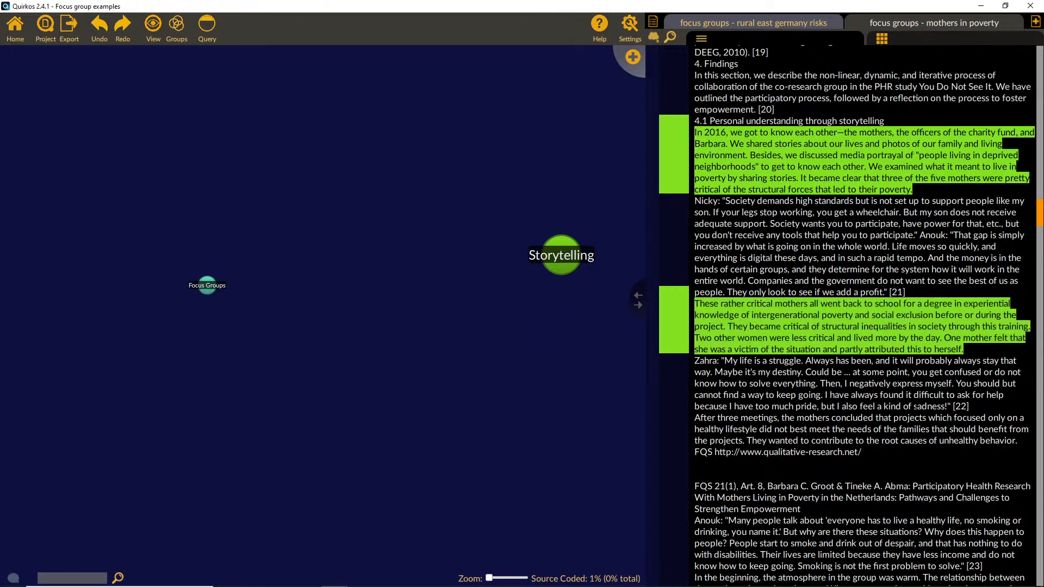
left_click_drag(861, 452, 563, 260)
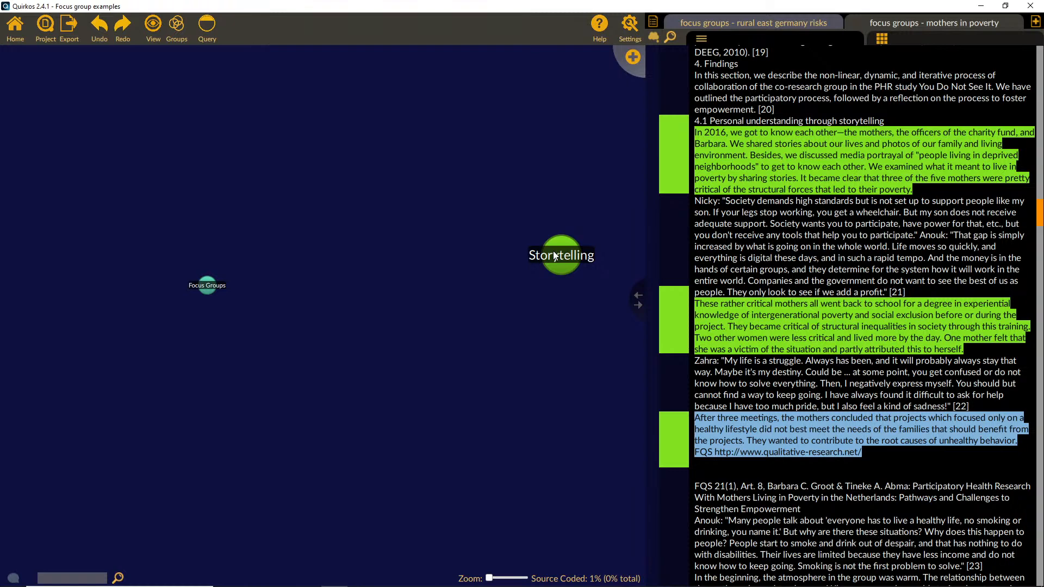
left_click(806, 424)
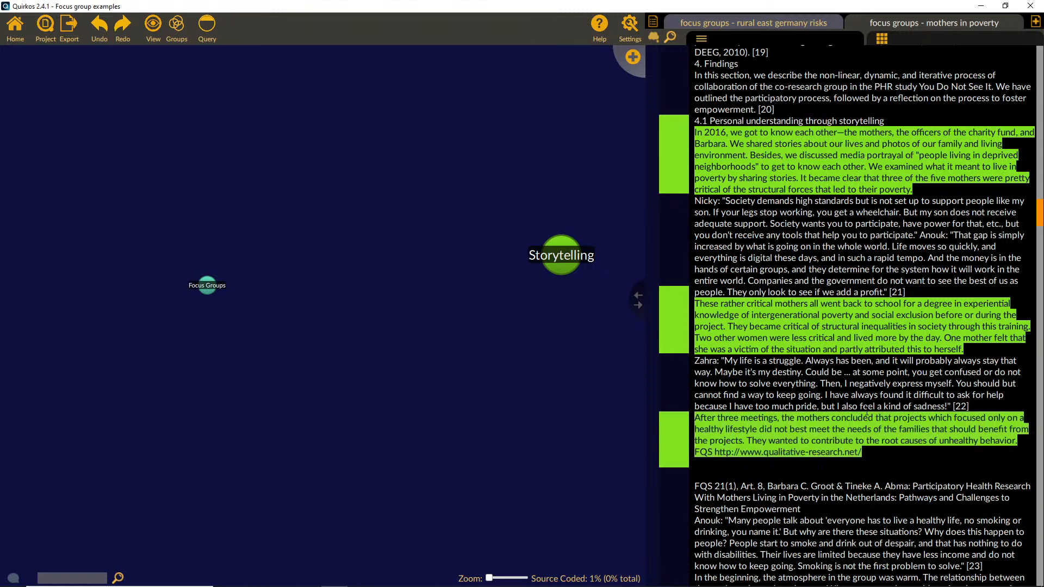
Step: Code the "These rather critical mothers" paragraph to a new quirk titled "Critical", place it below Storytelling, and highlight its coded text
scroll(866, 415, "down", 2)
scroll(904, 430, "up", 2)
left_click_drag(964, 349, 696, 304)
left_click(625, 57)
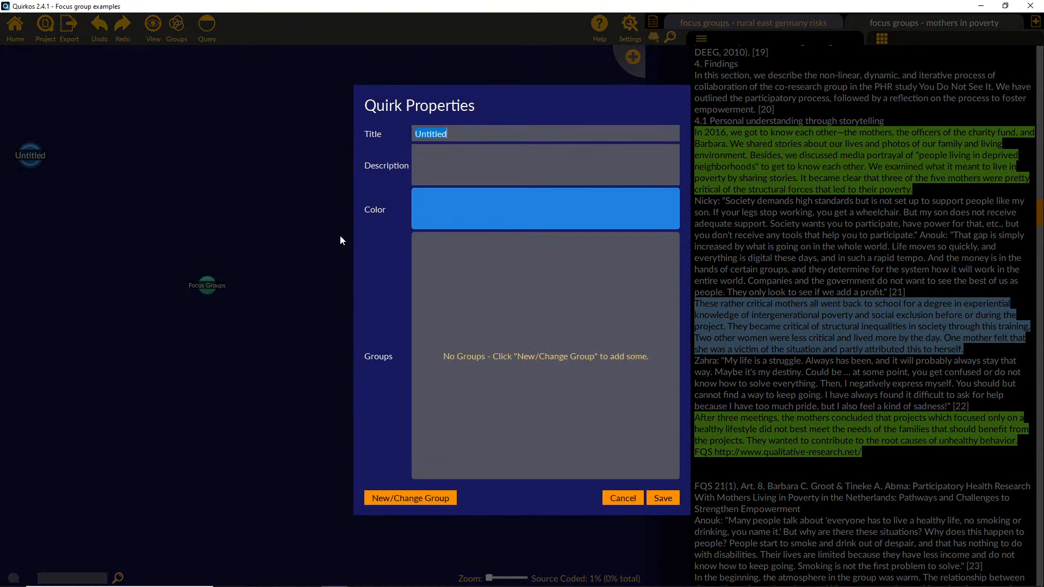
type("Critical")
left_click(670, 500)
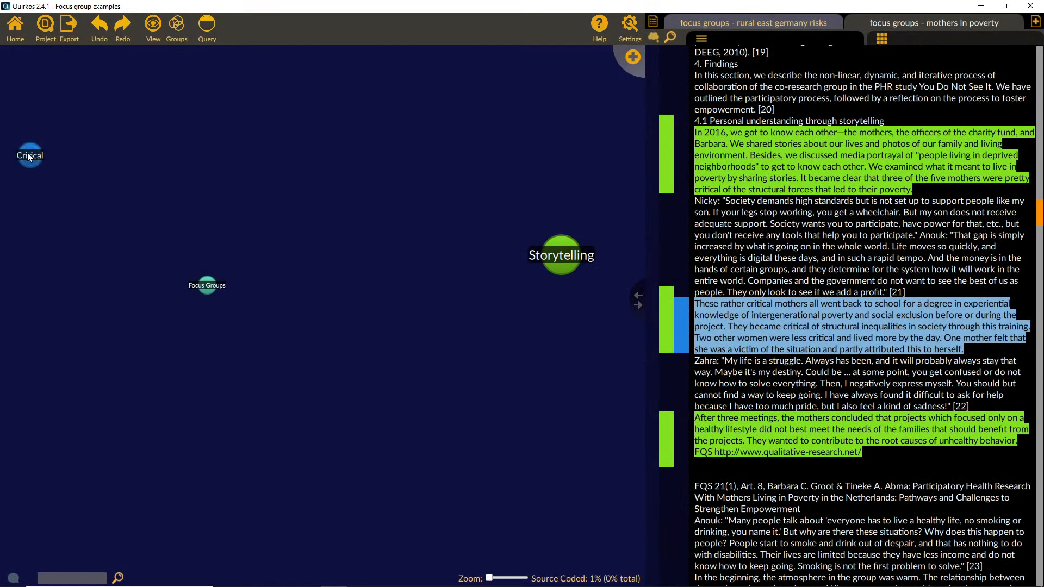
left_click_drag(30, 157, 510, 321)
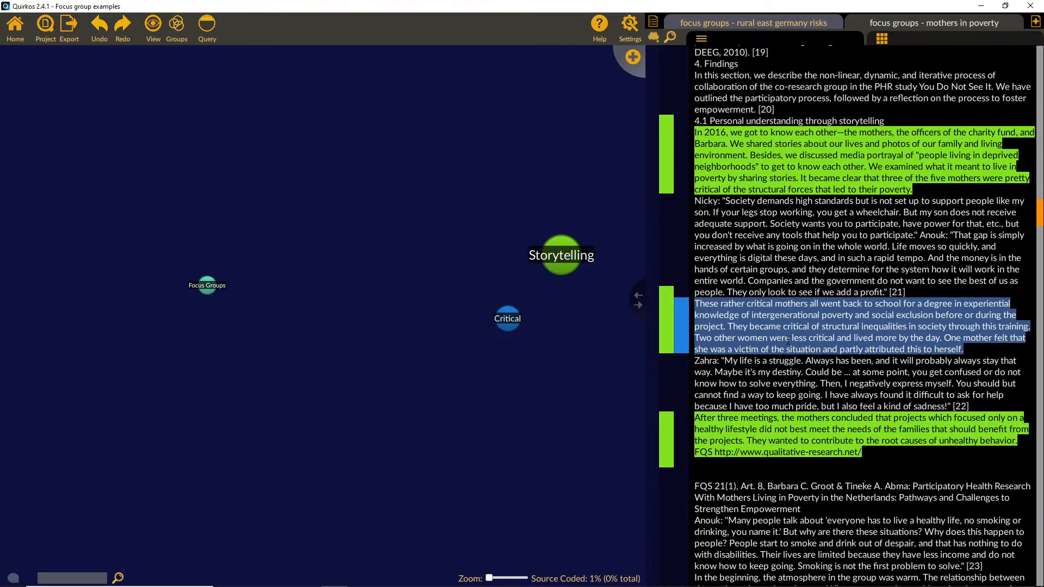
left_click(683, 331)
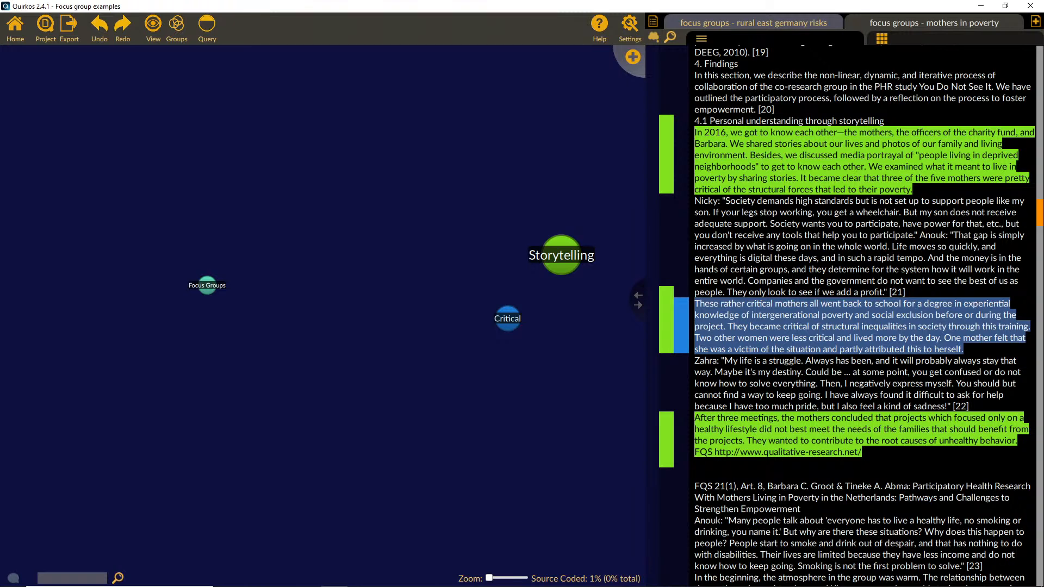
Step: Search all sources for "focus group" and look through the search results
left_click(671, 38)
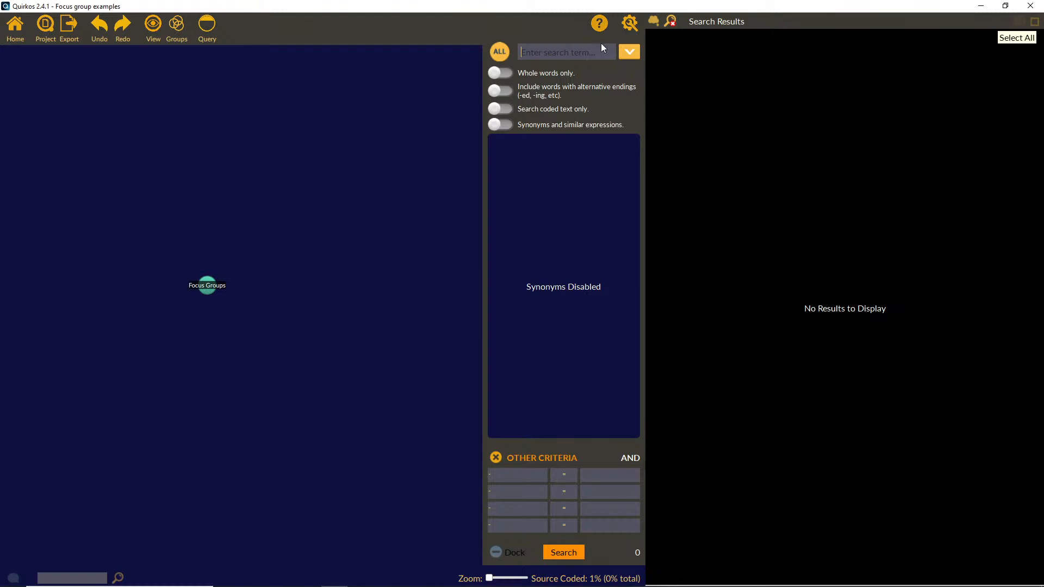
type("Fo")
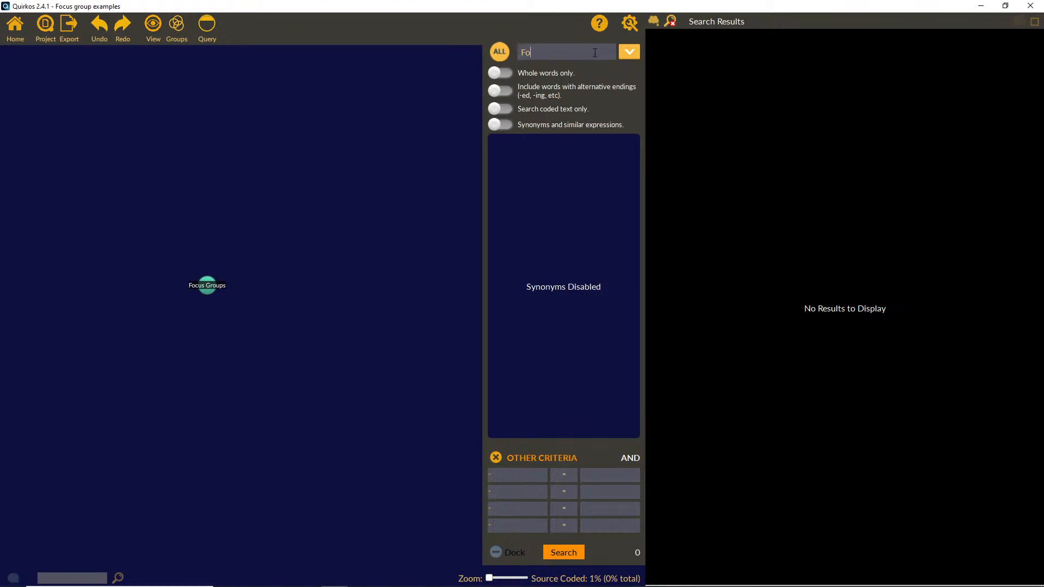
type("cus groups")
left_click(527, 50)
key("BackSpace")
type("f")
left_click(569, 50)
key("BackSpace")
key("Return")
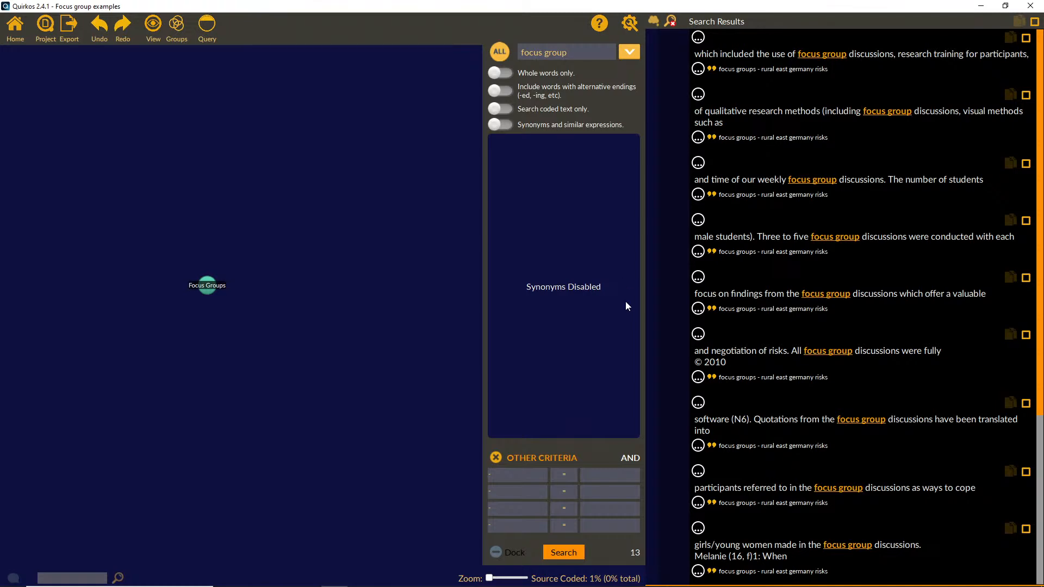
left_click_drag(1040, 330, 1040, 442)
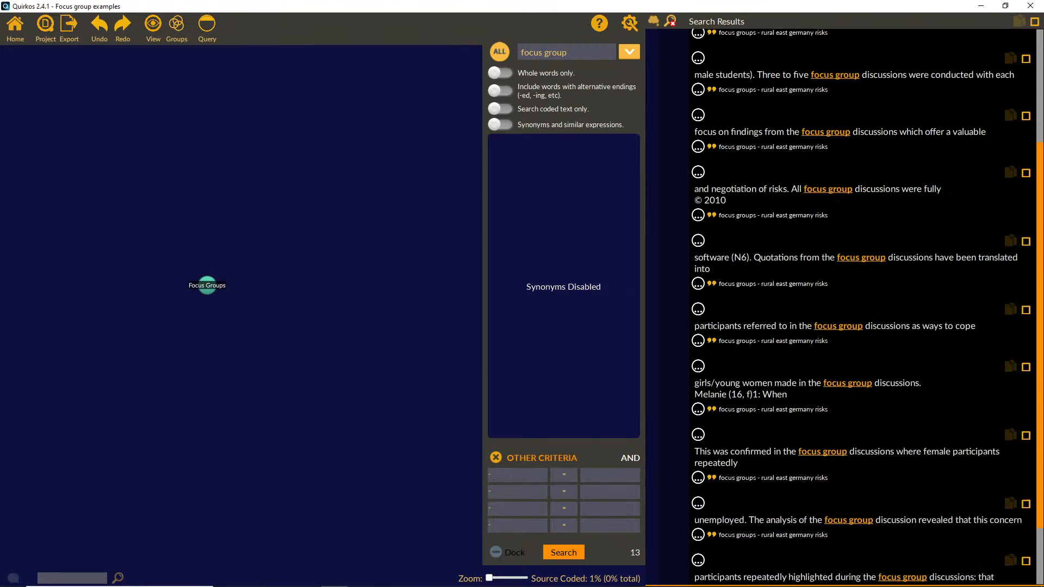
scroll(838, 305, "down", 3)
scroll(811, 167, "up", 9)
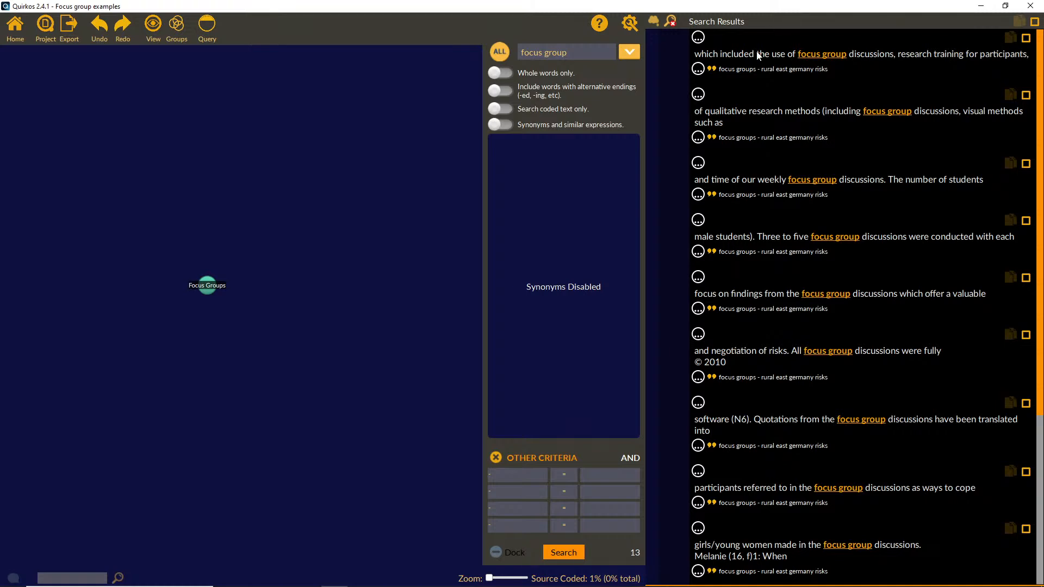
Step: Expand the first result's context both ways and code its passage from "An in-depth" to "participants themselves" to the Focus Groups quirk
left_click(699, 70)
left_click(699, 83)
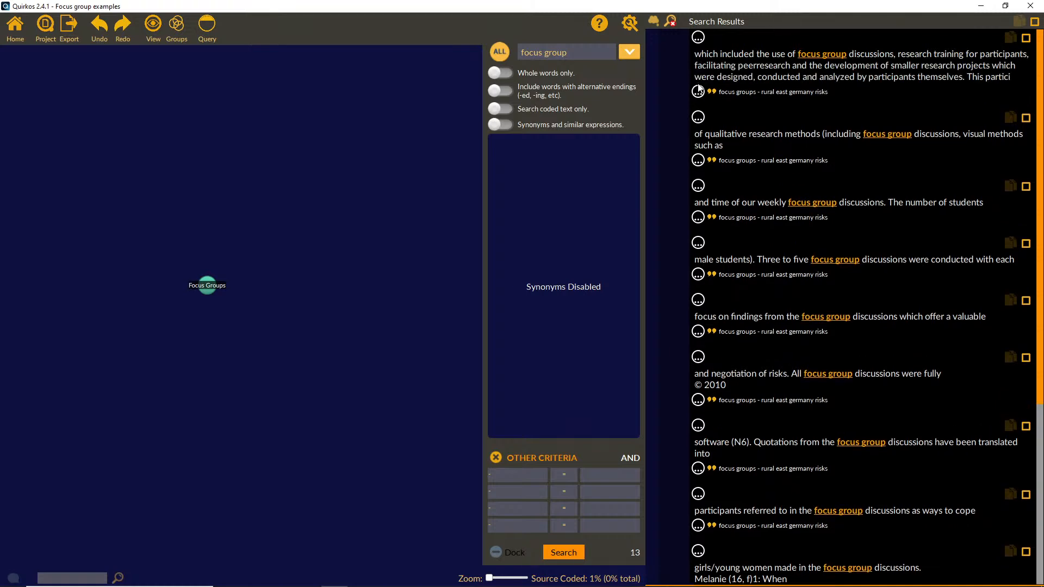
left_click(699, 38)
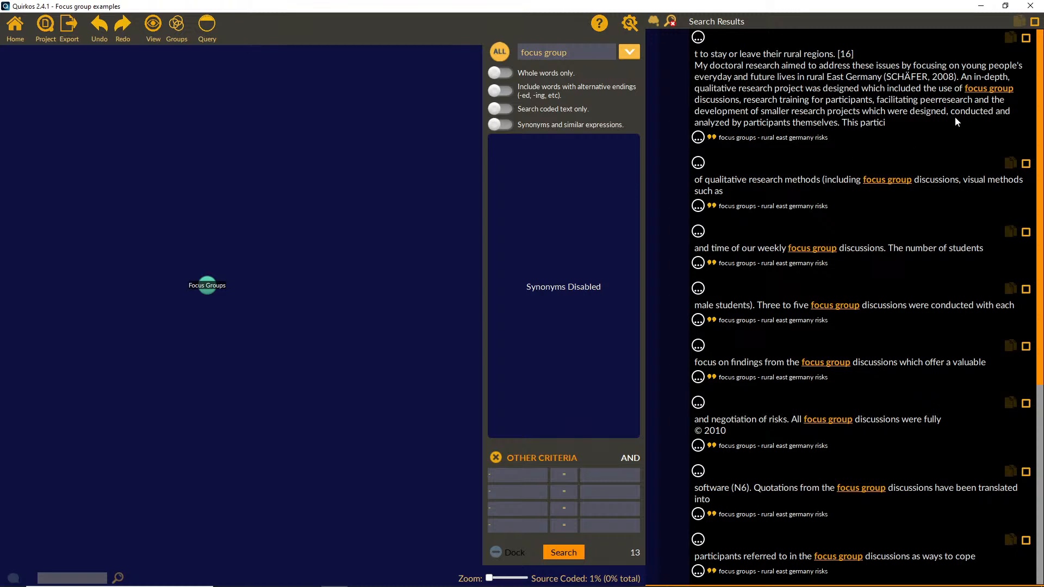
left_click_drag(961, 77, 841, 122)
left_click_drag(917, 99, 205, 290)
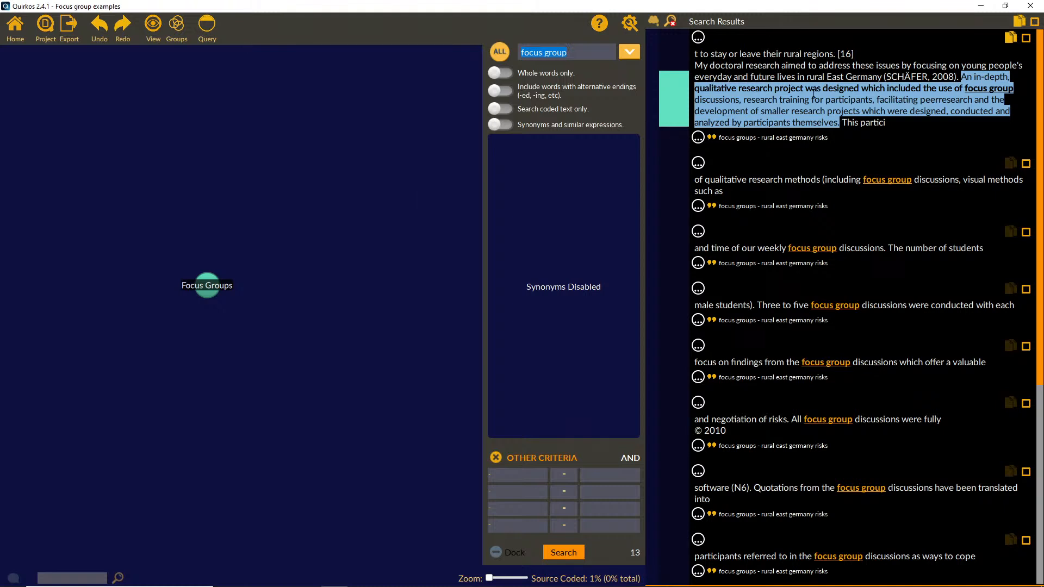
Step: Code the same "An in-depth" passage to a new quirk titled "Research design"
left_click_drag(813, 99, 615, 50)
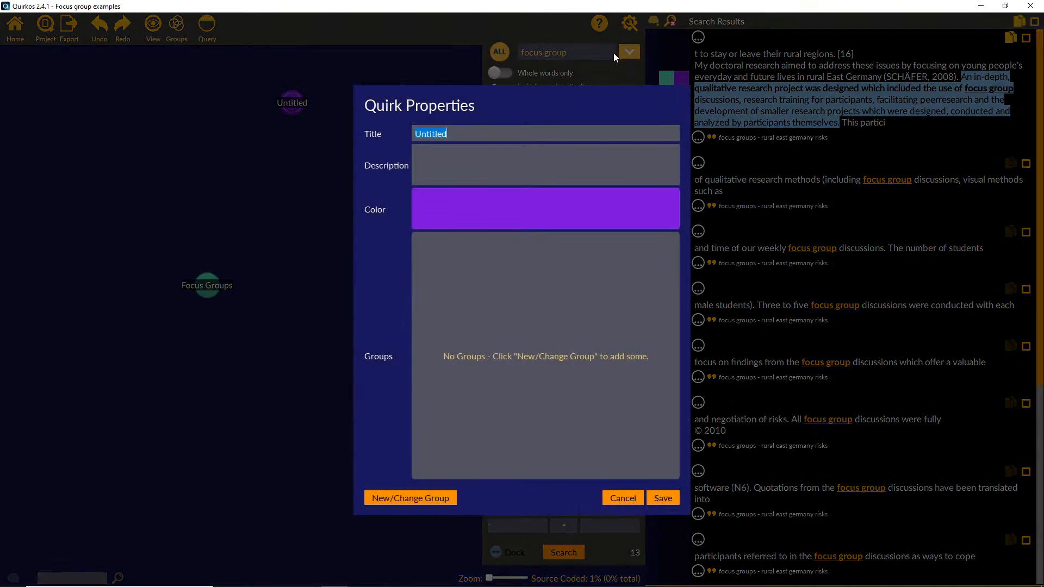
type("Research design")
left_click(654, 498)
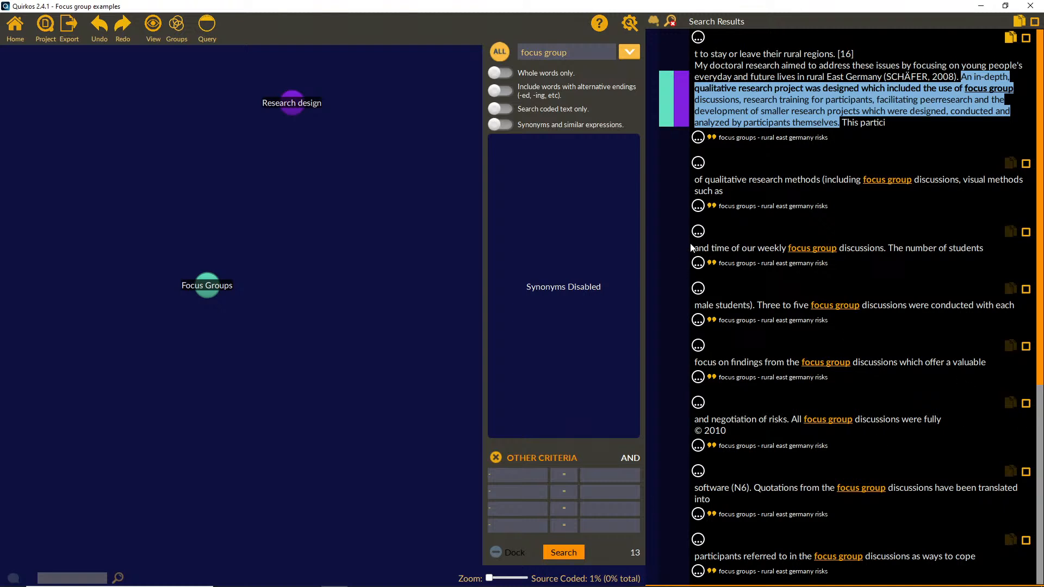
Step: Expand the preceding context of the second and third results, and code "I met" through "67 students" to both Focus Groups and Research design
left_click(698, 162)
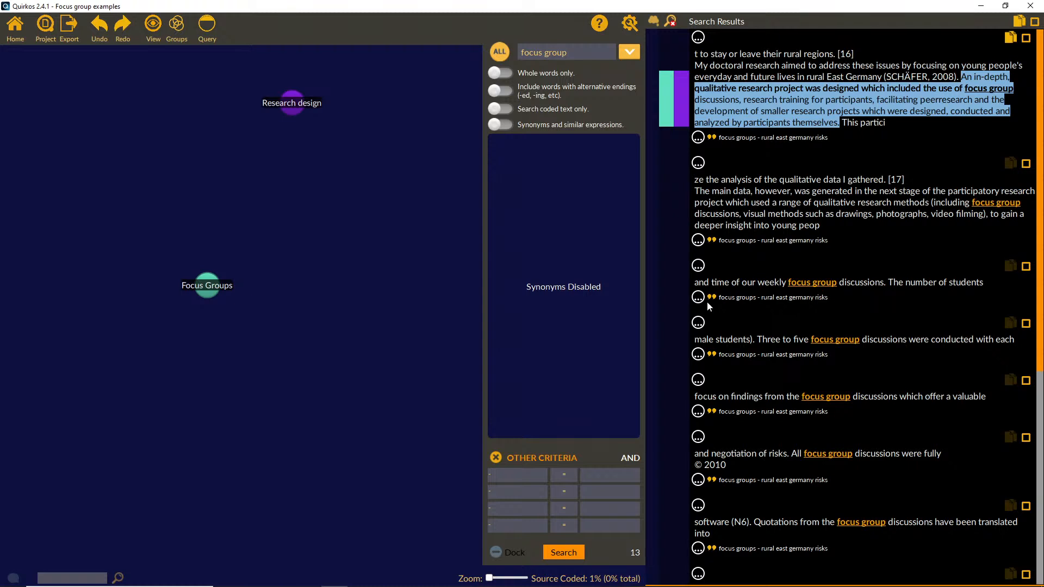
left_click(698, 266)
left_click(698, 266)
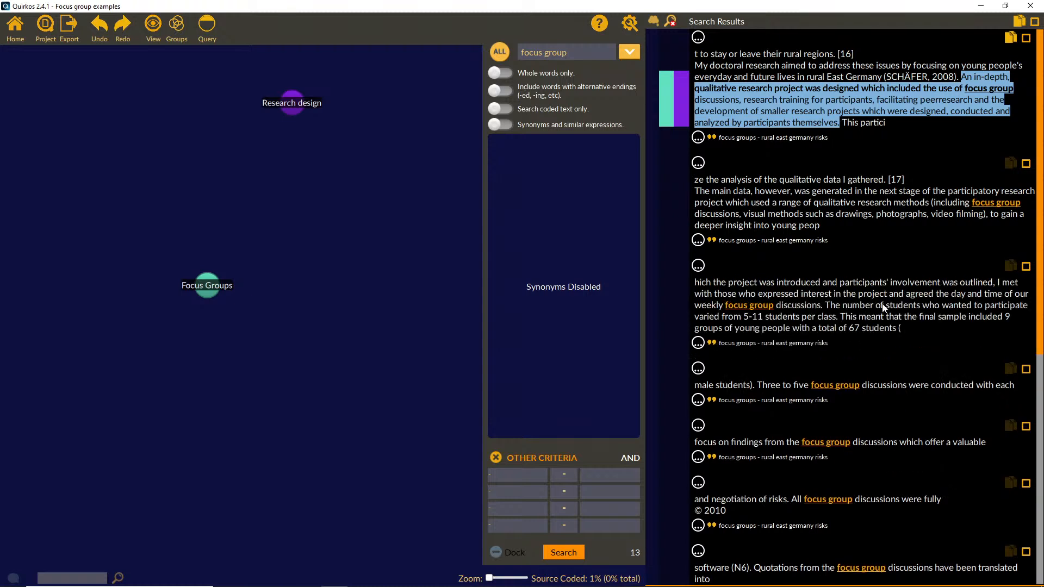
left_click_drag(997, 286, 991, 311)
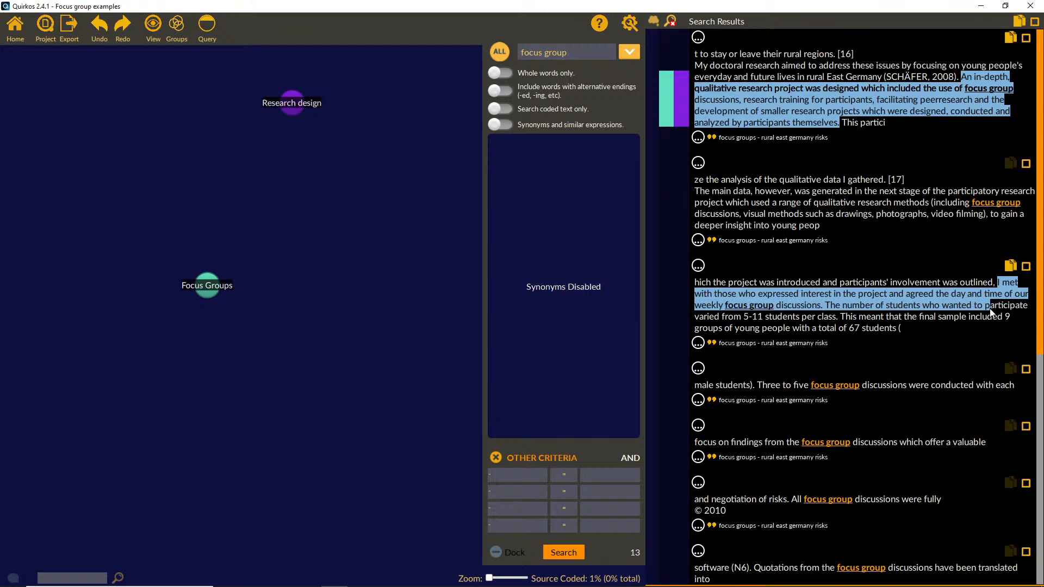
left_click_drag(990, 313, 909, 337)
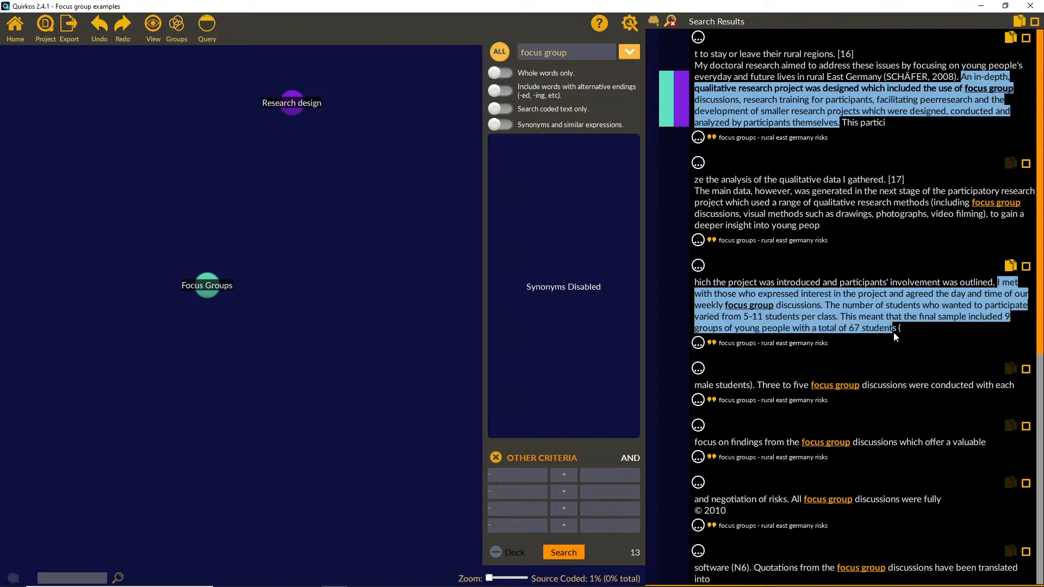
left_click_drag(873, 307, 206, 286)
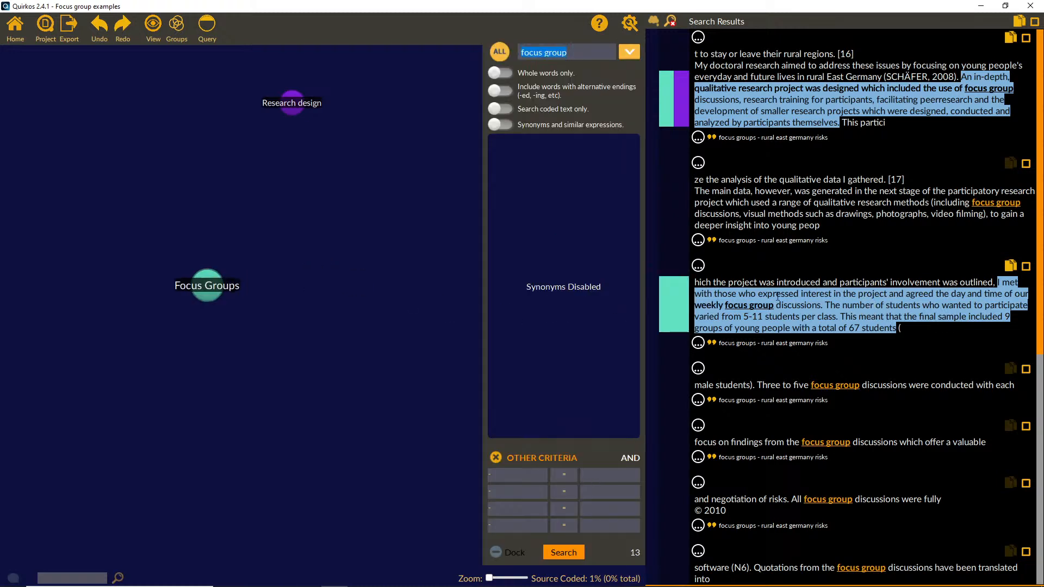
left_click_drag(837, 305, 292, 102)
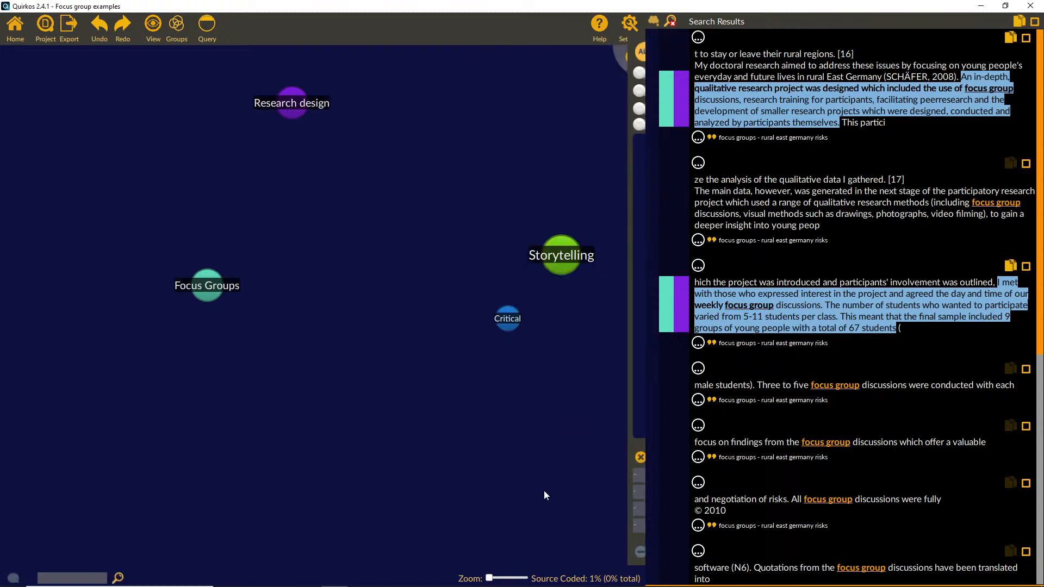
Step: Close the search to return to the mothers in poverty source, and move the Research design quirk closer to Focus Groups
left_click(639, 554)
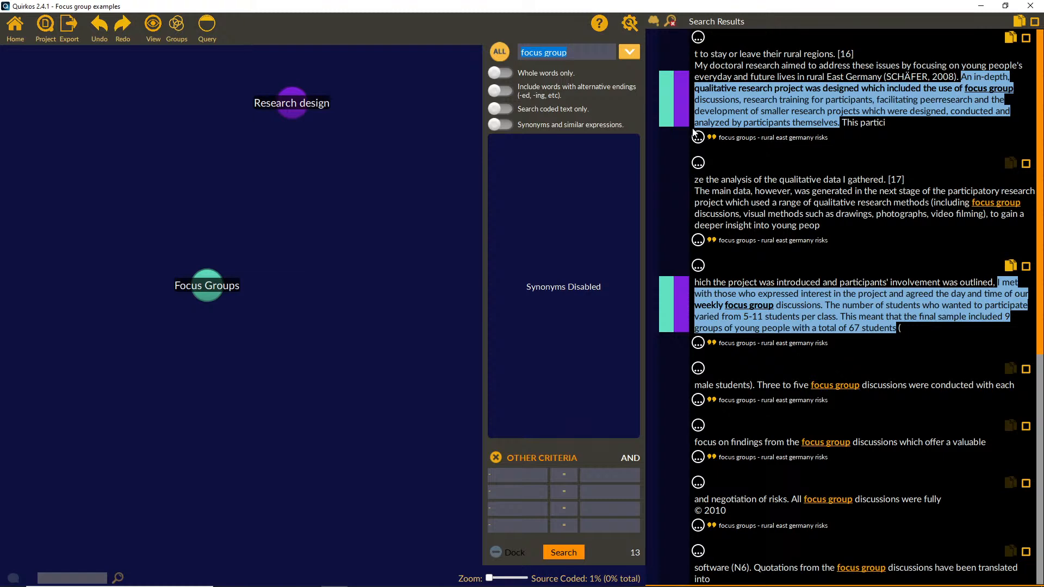
left_click(672, 21)
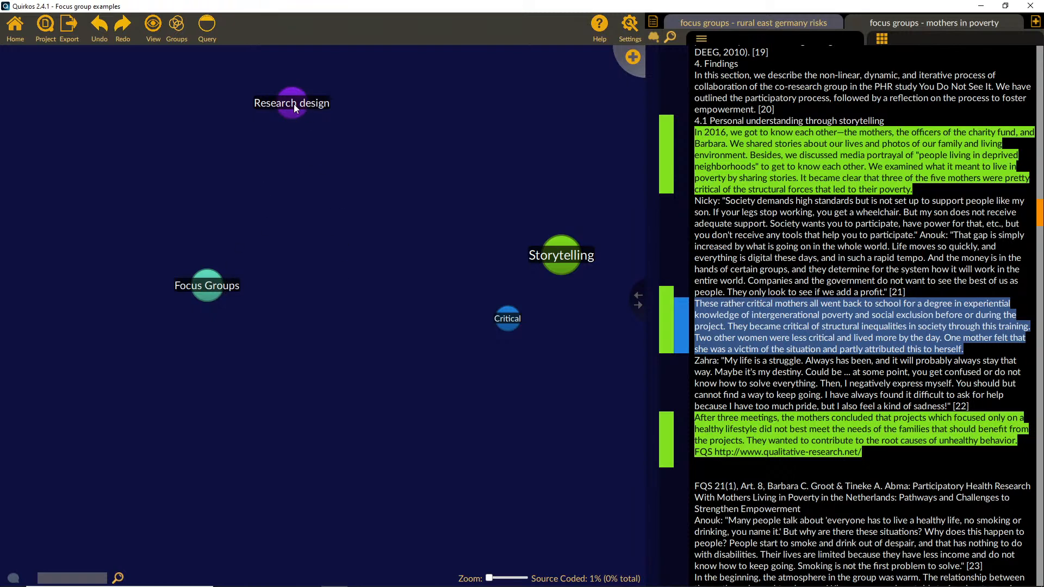
left_click_drag(294, 103, 299, 174)
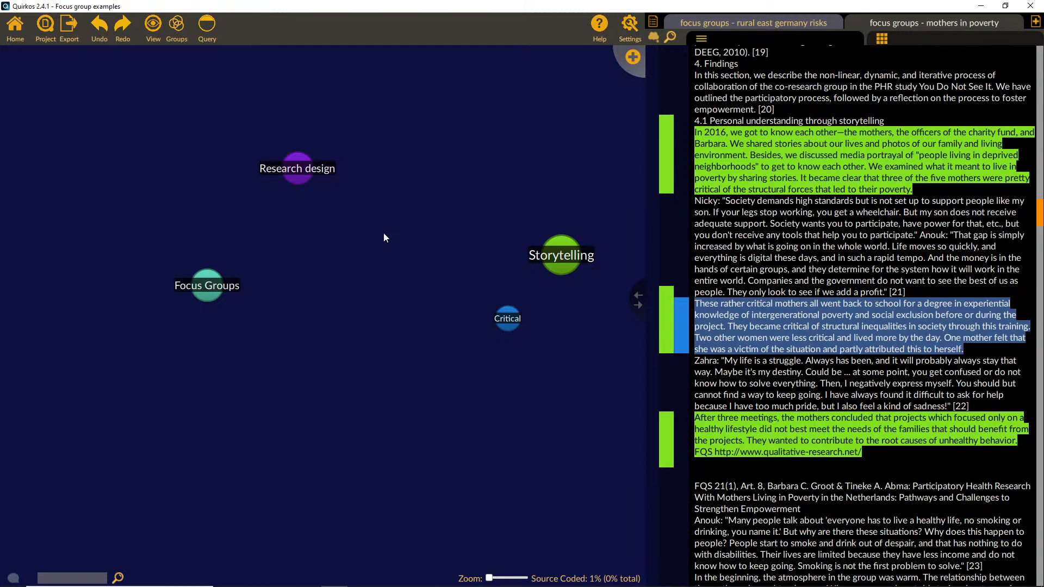
Step: Open the Research design quirk in its own view to look at its coded excerpts
double_click(297, 168)
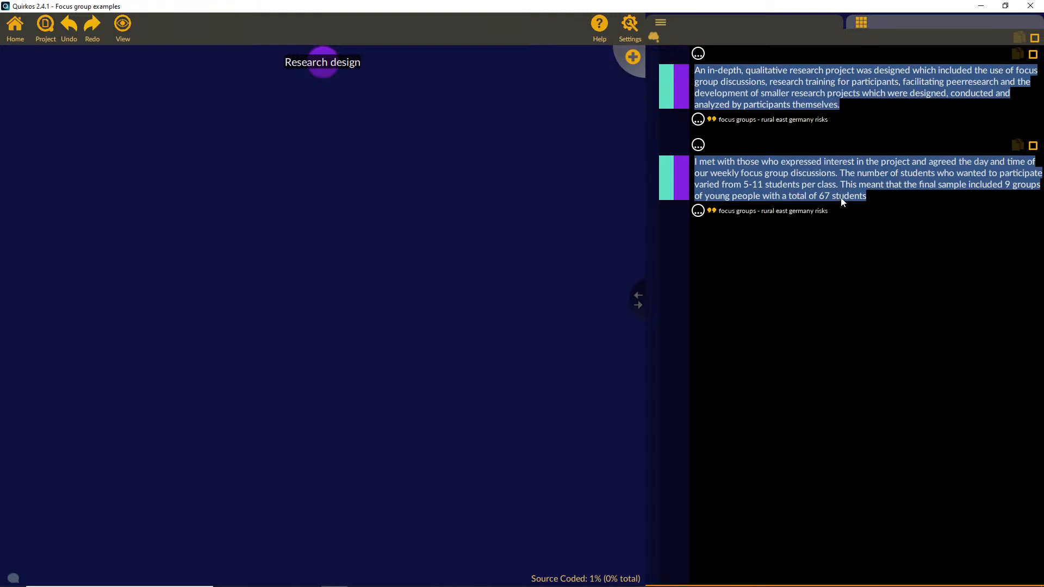
left_click_drag(841, 174, 865, 212)
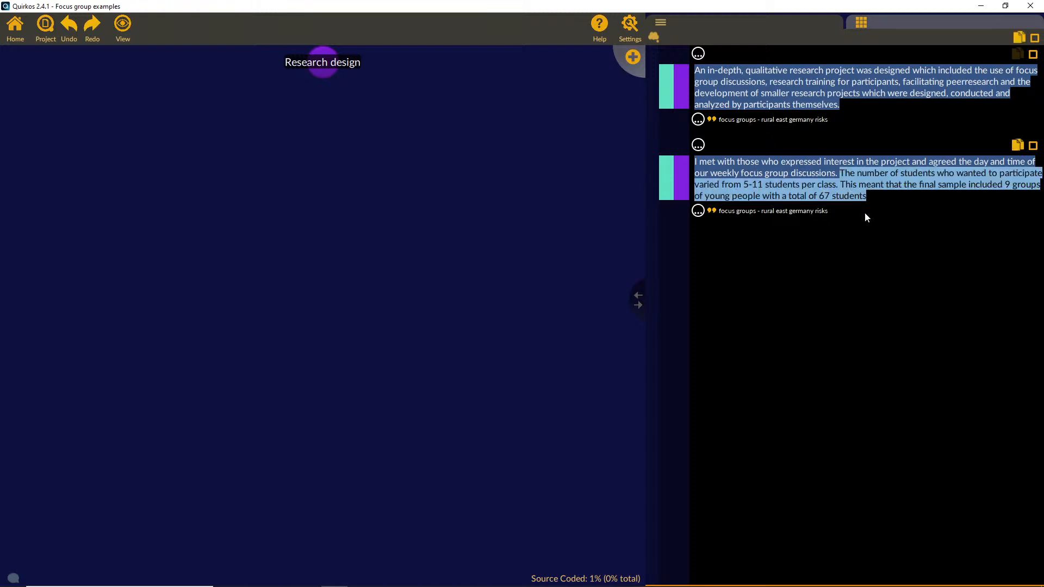
left_click(845, 183)
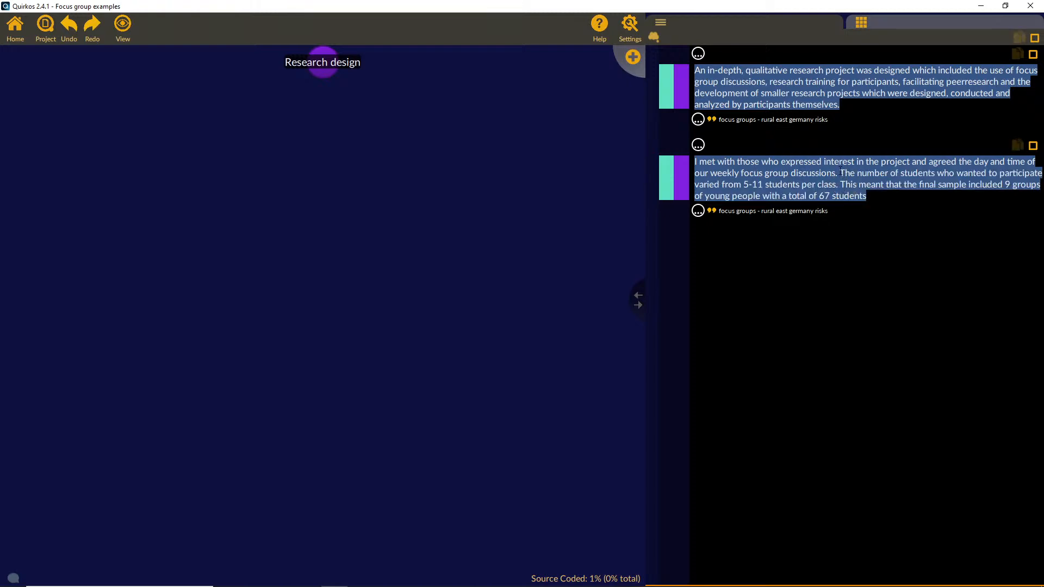
right_click(322, 70)
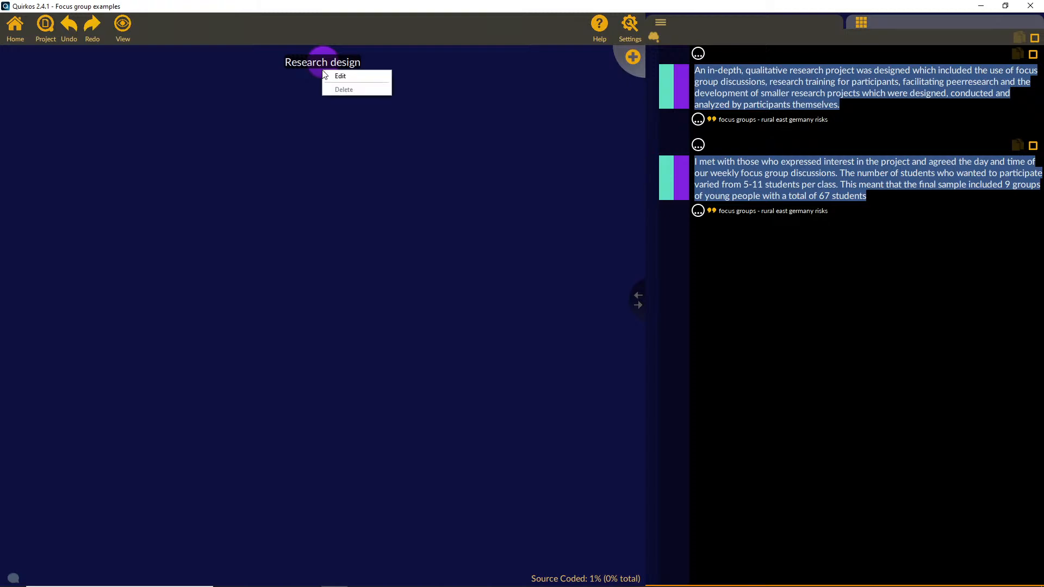
left_click(339, 75)
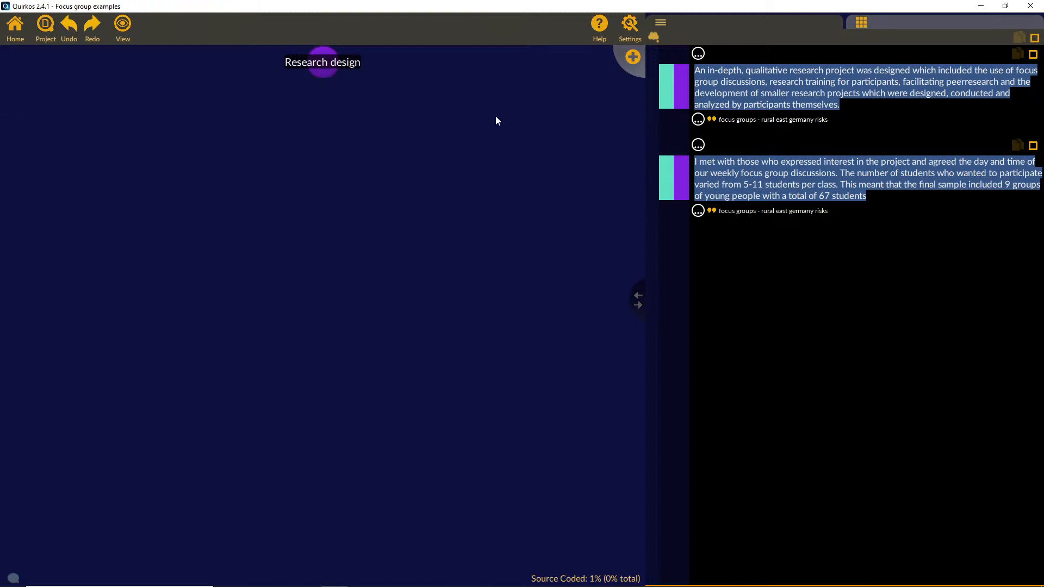
Step: Create a quirk titled "Sample size" under Research design and code "The number of students" through "67 students" to it
left_click(630, 63)
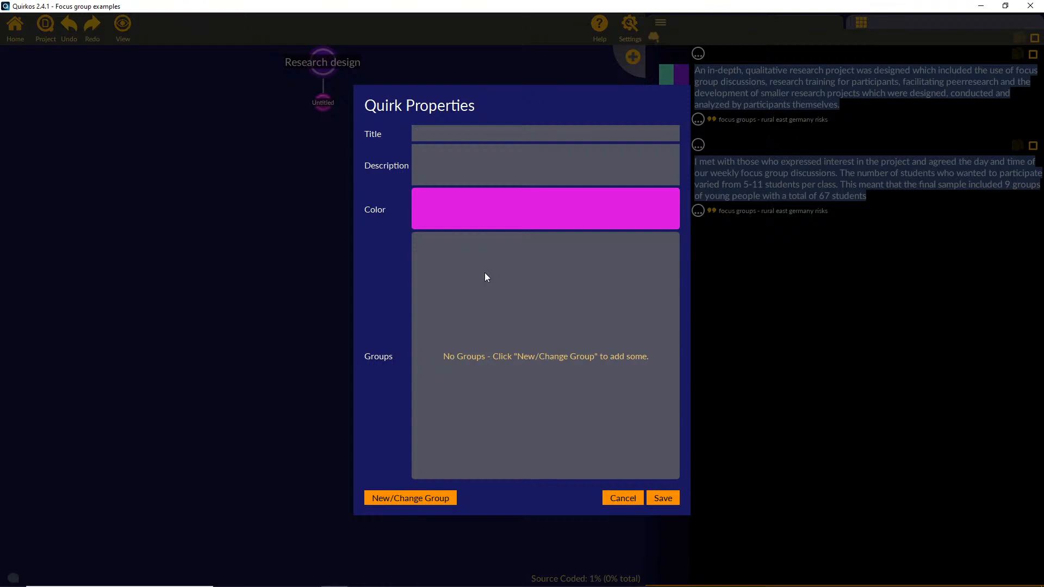
type("Sample size")
left_click(664, 499)
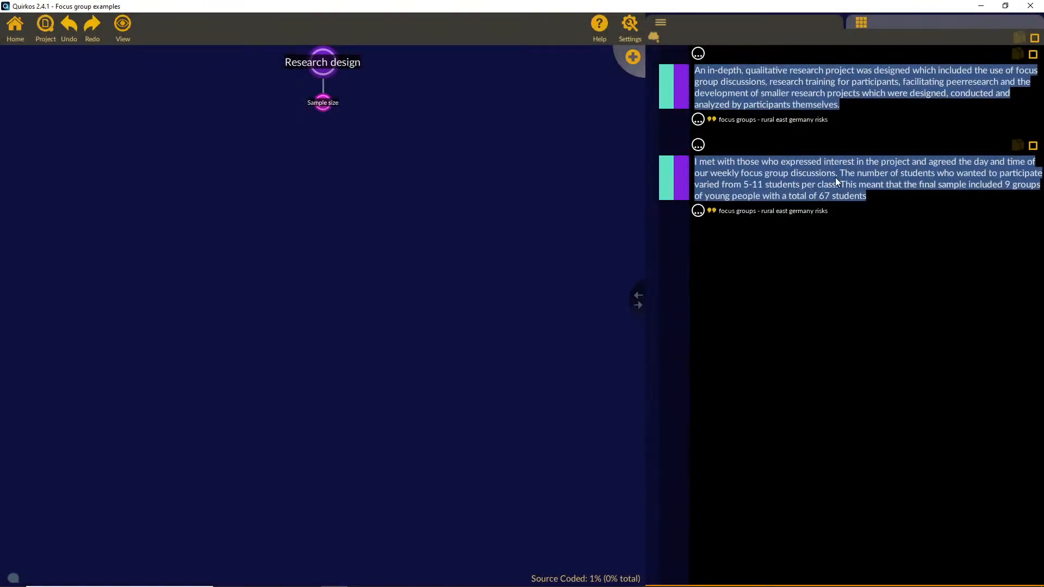
left_click_drag(840, 172, 325, 102)
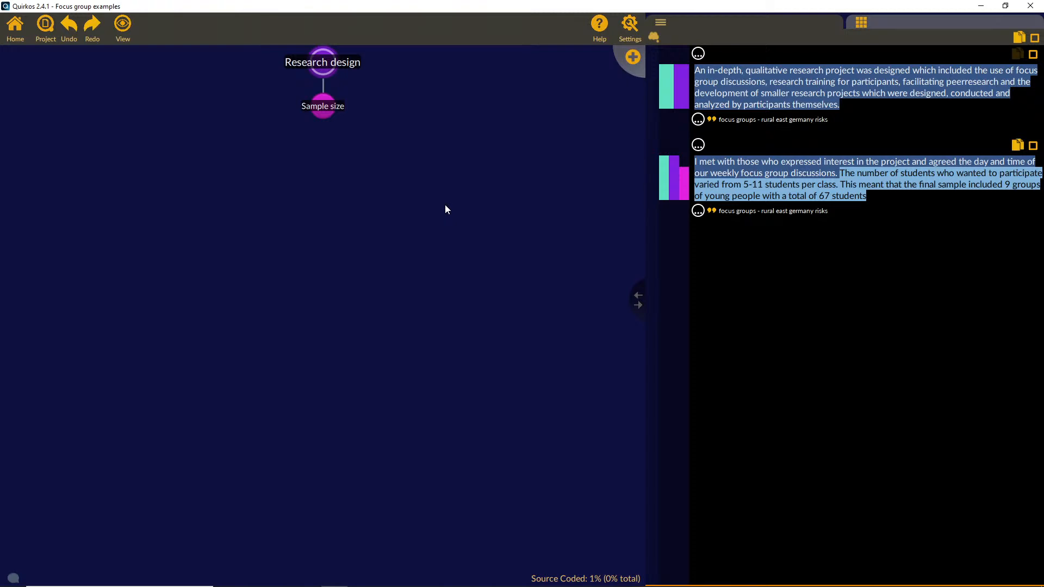
Step: Create a quirk titled "Sampling Criteria" below Sample size and give it a light orange colour
left_click(629, 61)
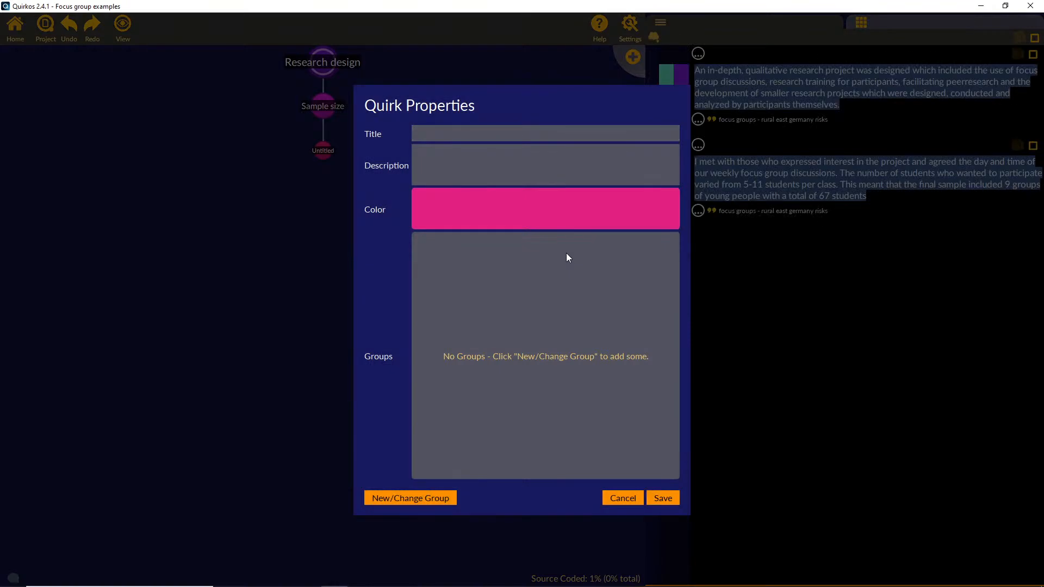
type("Sampling Criteria")
left_click(589, 216)
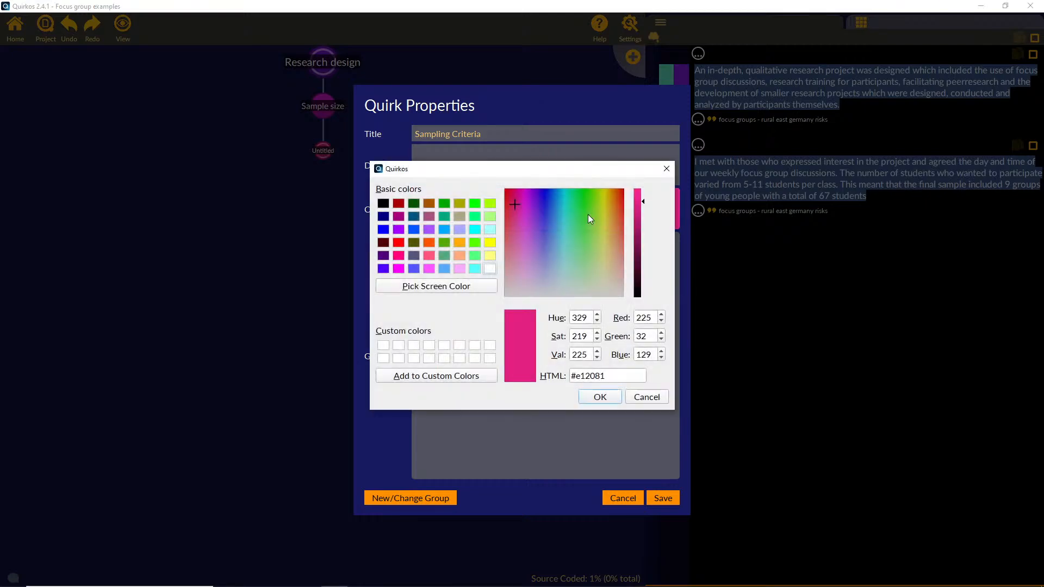
left_click(460, 255)
left_click(601, 397)
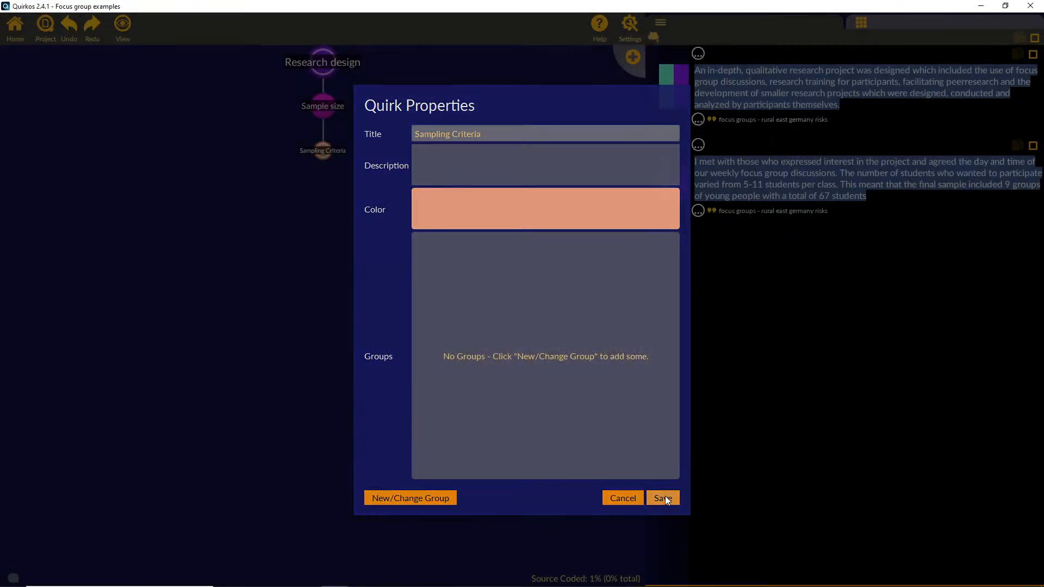
left_click(665, 497)
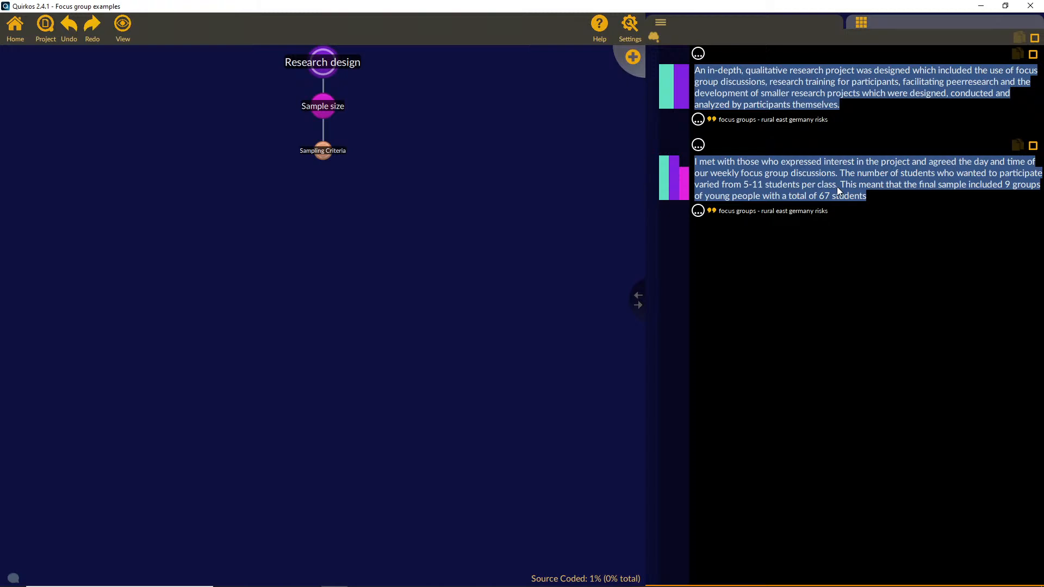
Step: Code the sentence "The number of students" through "per class" to Sampling Criteria, then view the coded text of Sampling Criteria and Sample size
left_click_drag(838, 174, 325, 154)
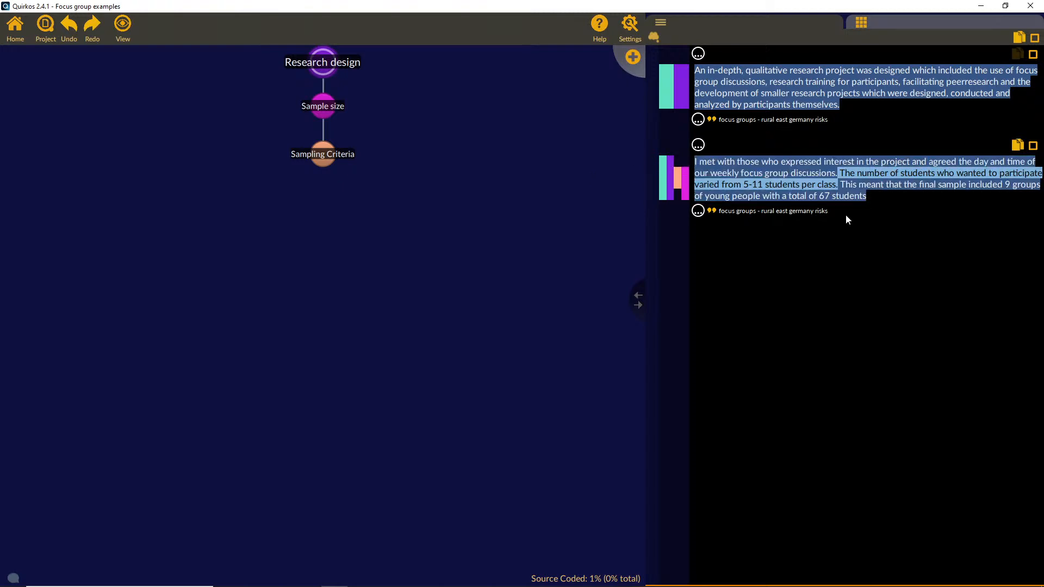
left_click(860, 185)
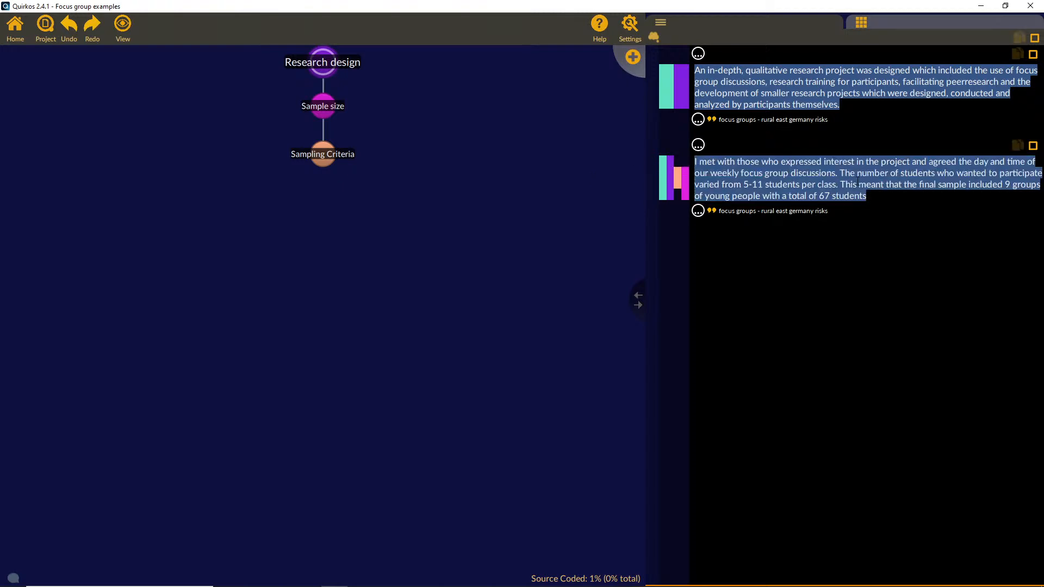
left_click(314, 154)
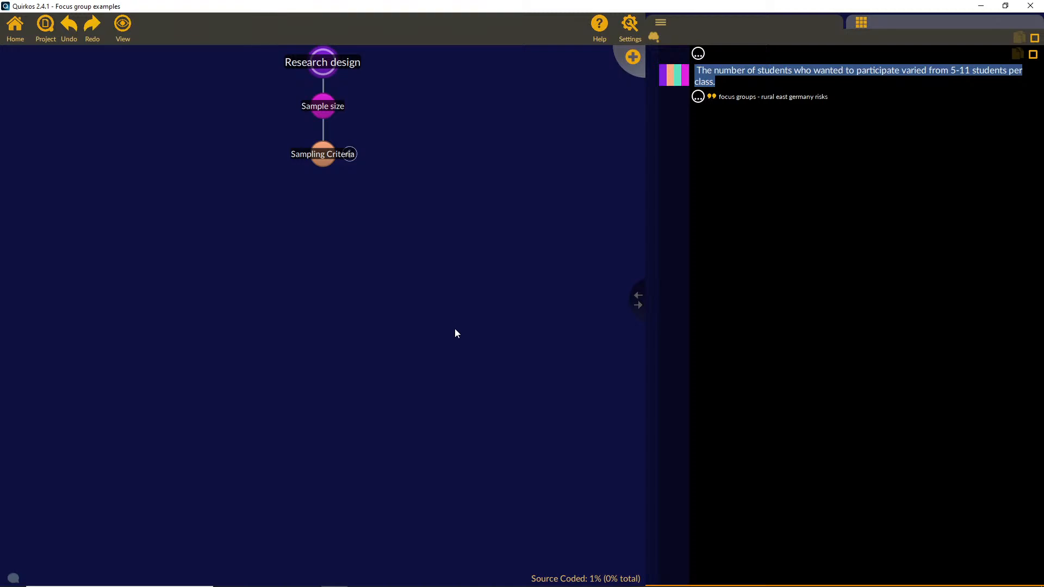
left_click(342, 109)
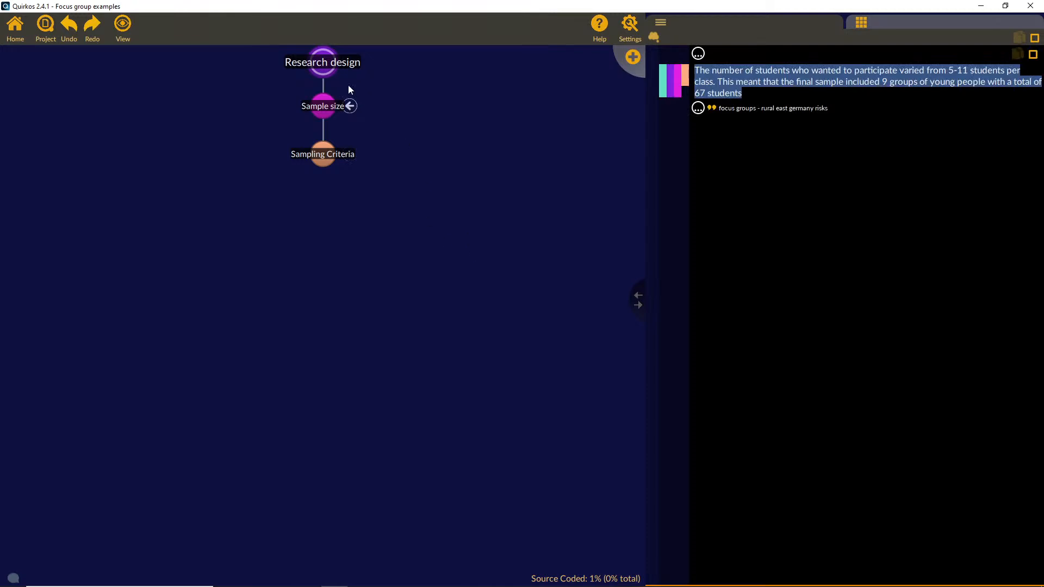
Step: View the text excerpts coded directly to Research design, then return to the full quirk canvas
right_click(322, 73)
left_click(324, 69)
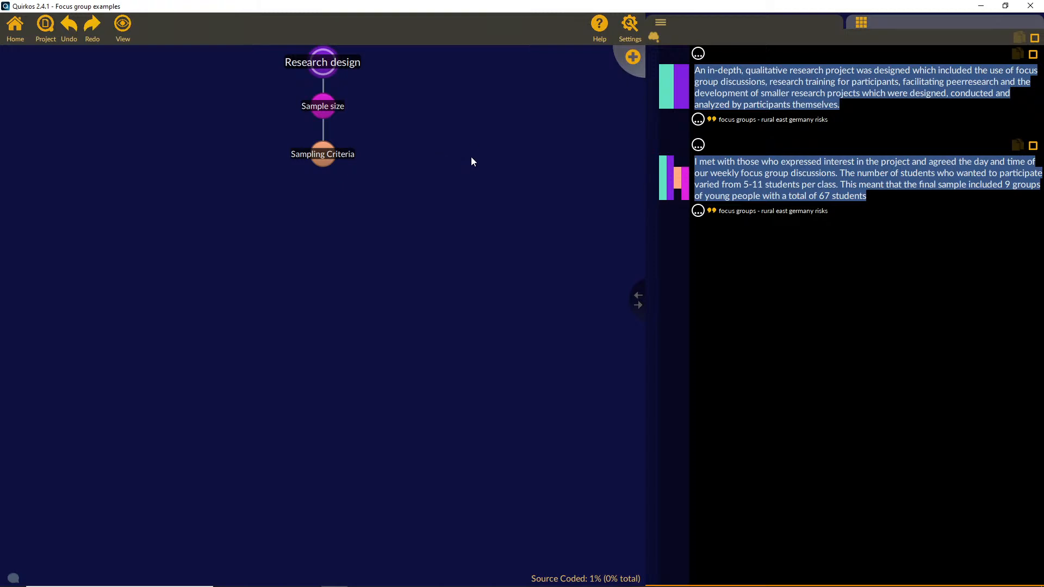
left_click(15, 40)
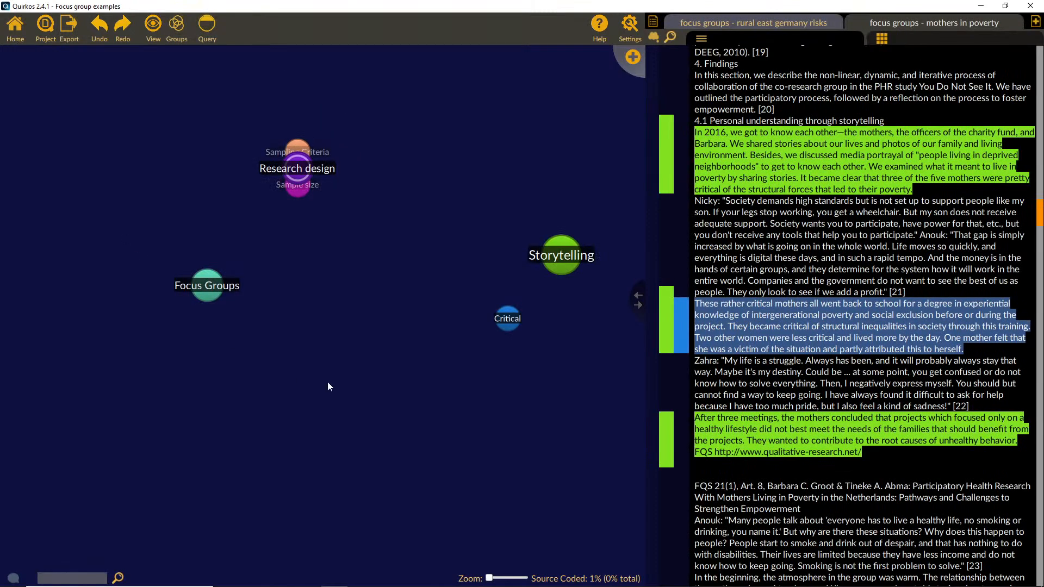
Step: Create a quirk titled "Recruitment" and nest it under the Research design quirk
mouse_move(333, 170)
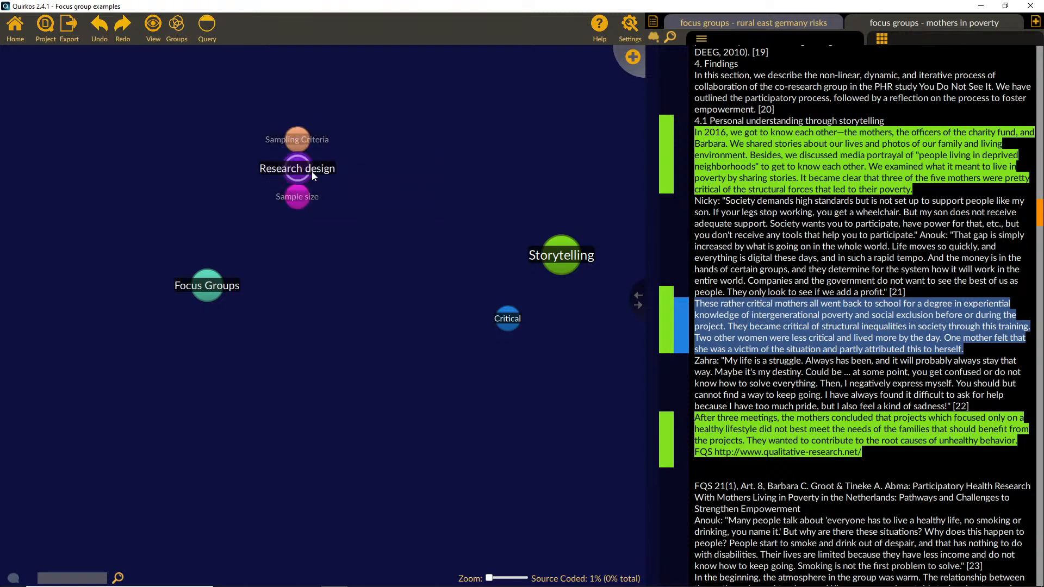
left_click(631, 58)
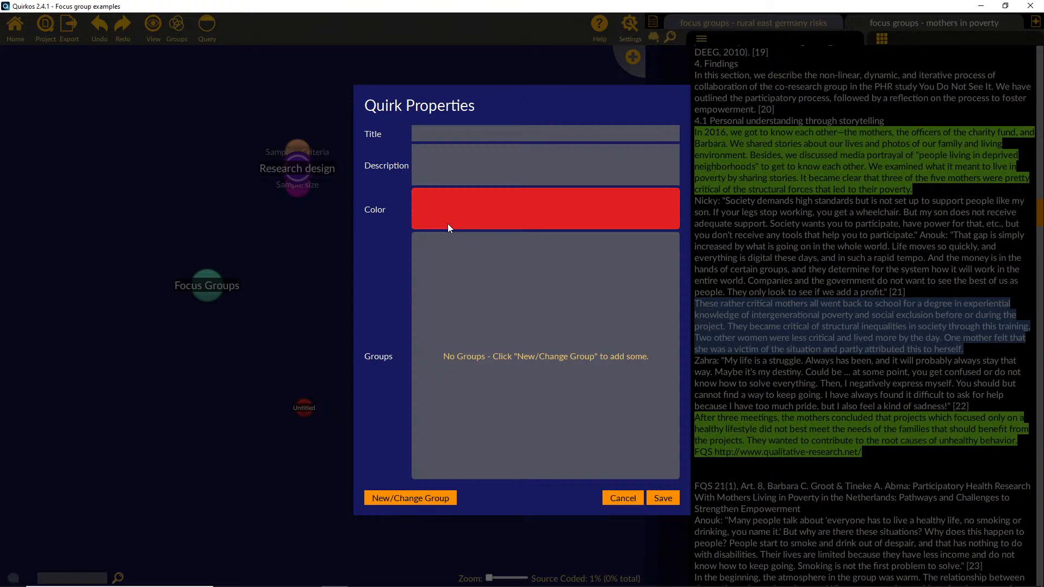
type("Recruitment")
left_click(658, 500)
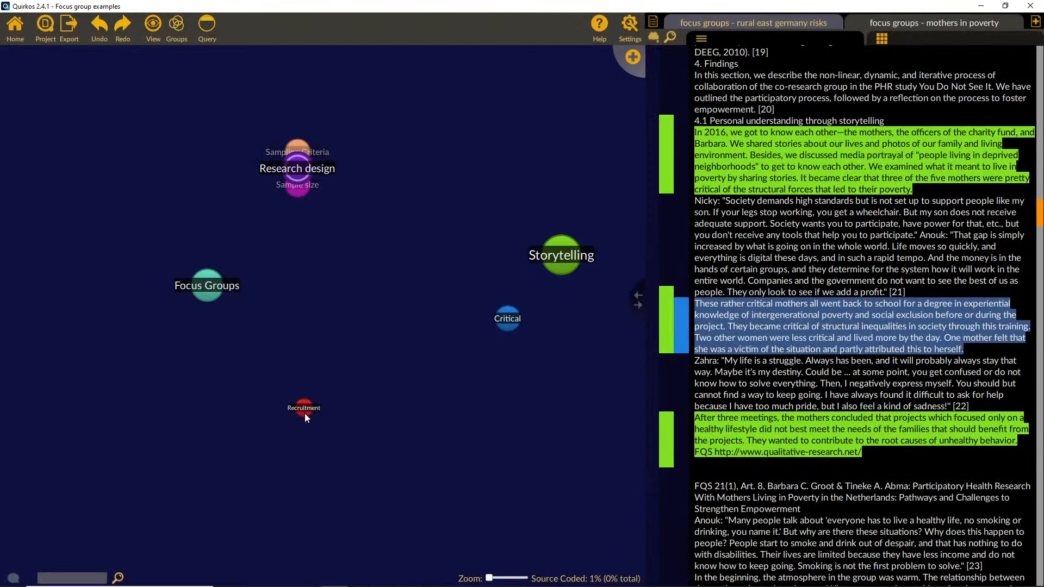
left_click_drag(305, 411, 373, 275)
left_click_drag(369, 274, 302, 174)
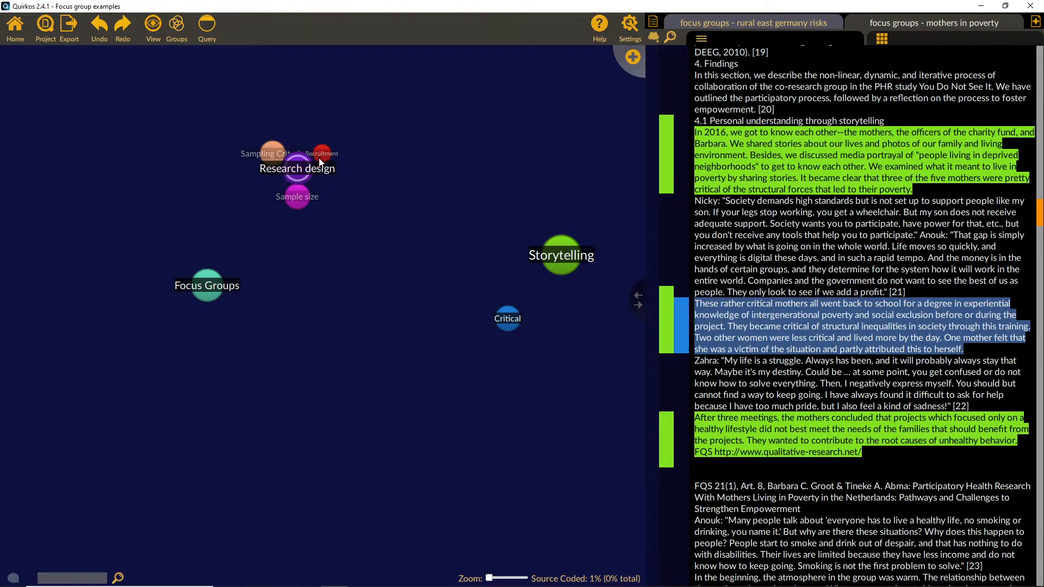
Step: Open Research design in its own view to examine its sub-quirks, then go back to the main canvas
mouse_move(297, 170)
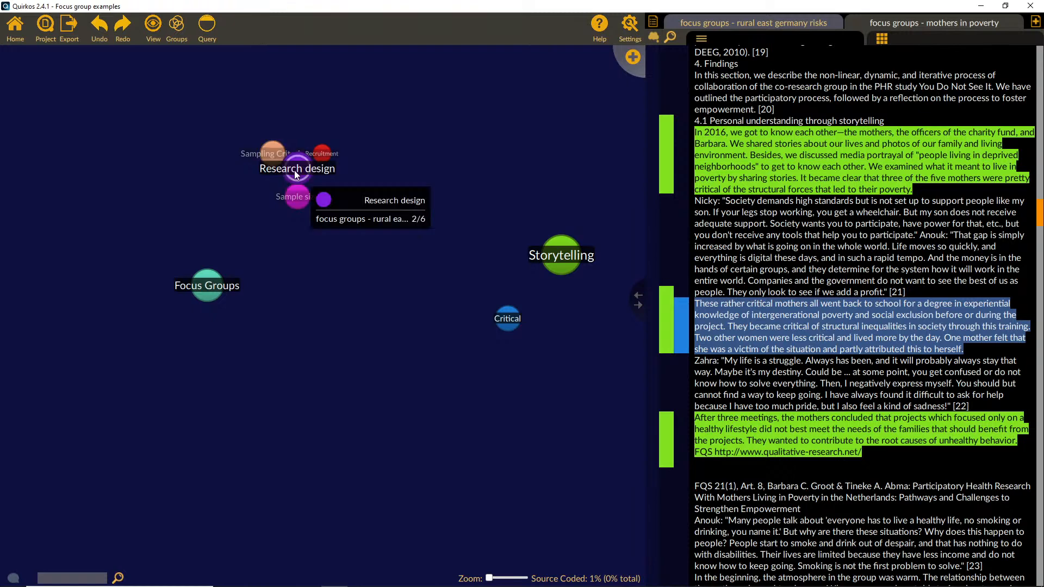
left_click(362, 220)
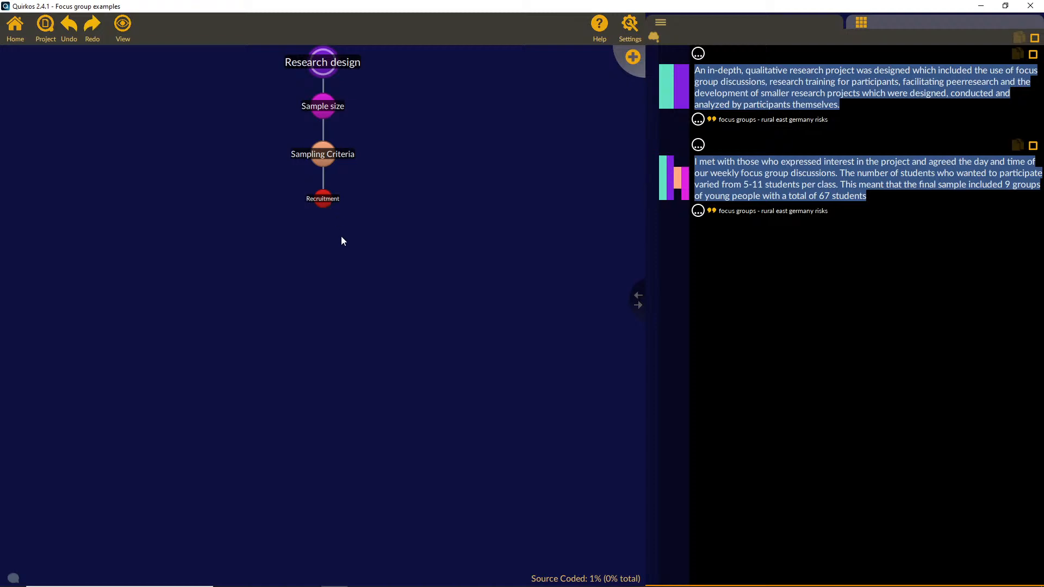
left_click(15, 26)
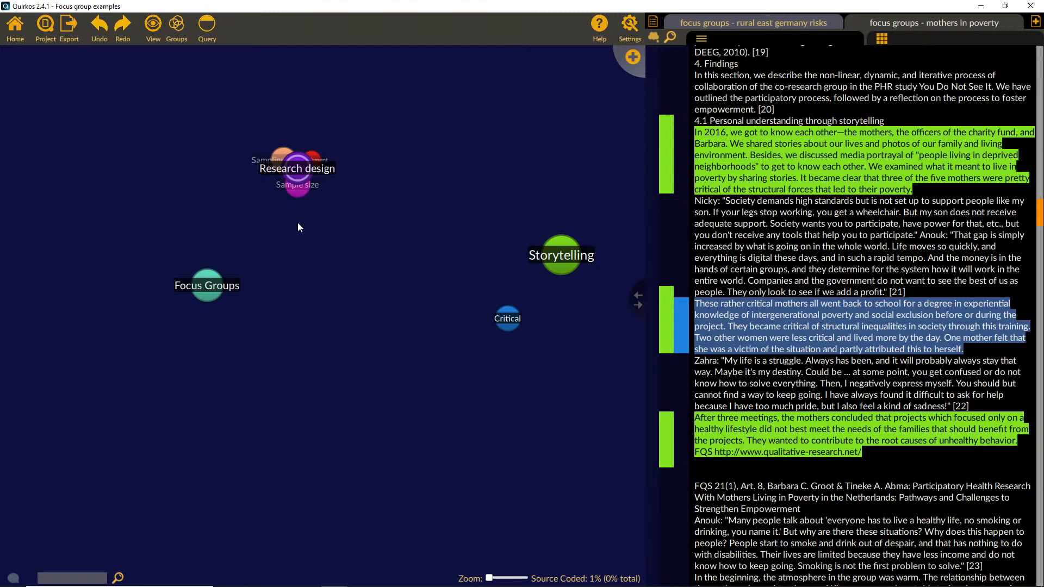
Step: Move the sub-quirks Sampling Criteria, Sample size and Recruitment out of Research design so each stands alone on the canvas
mouse_move(298, 166)
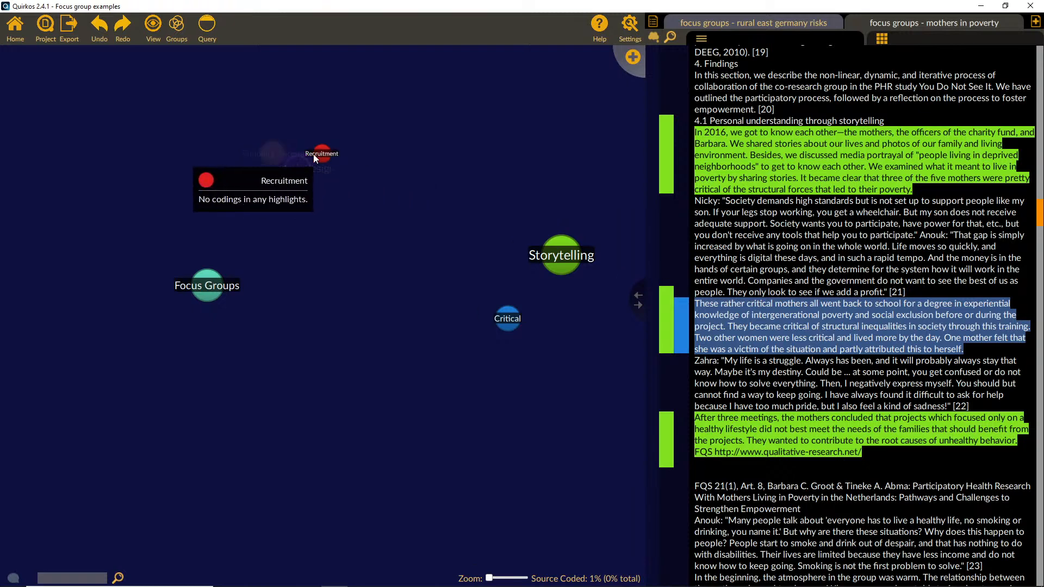
left_click_drag(297, 199, 212, 197)
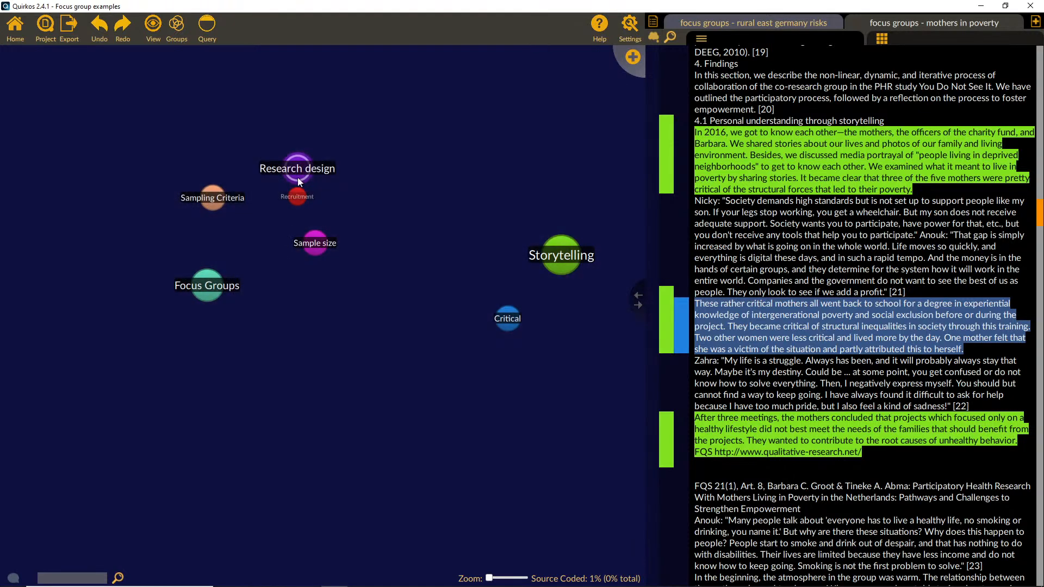
left_click_drag(298, 183, 380, 189)
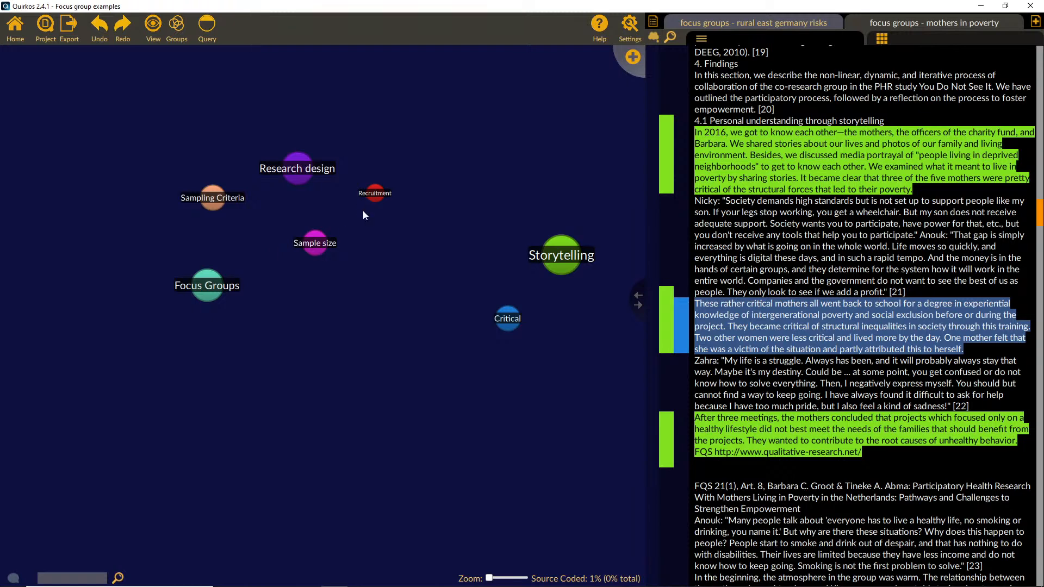
Step: Merge Sampling Criteria into Research design under the name "Research design (merged)" and save the merged quirk's properties
right_click(211, 198)
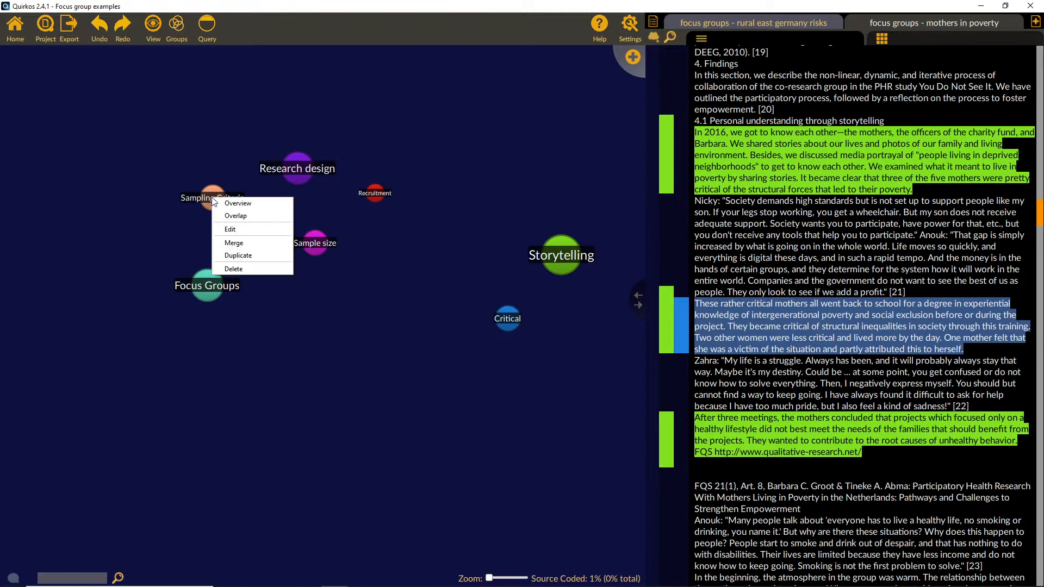
left_click(235, 243)
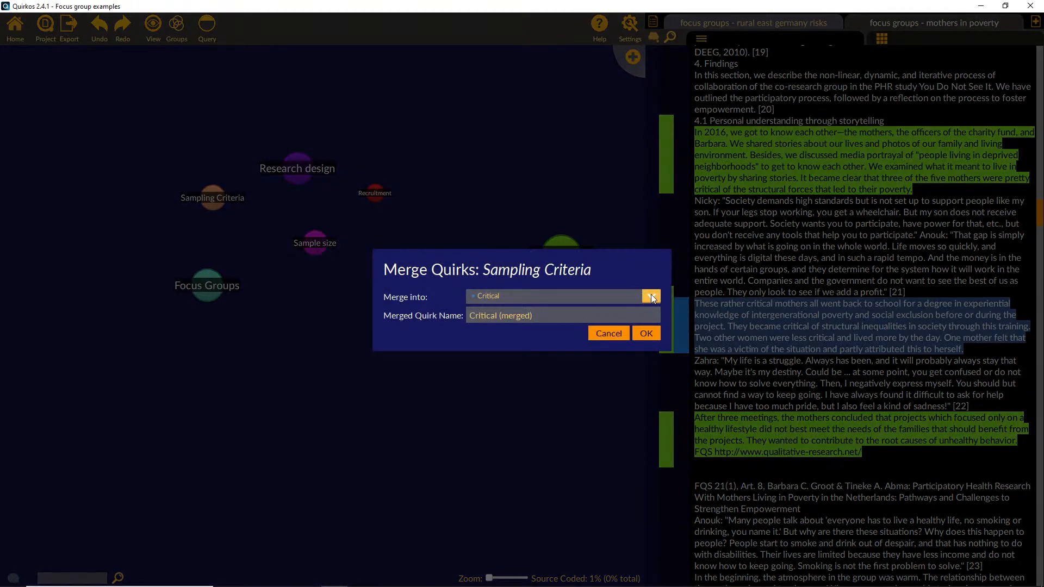
left_click(651, 294)
left_click(570, 344)
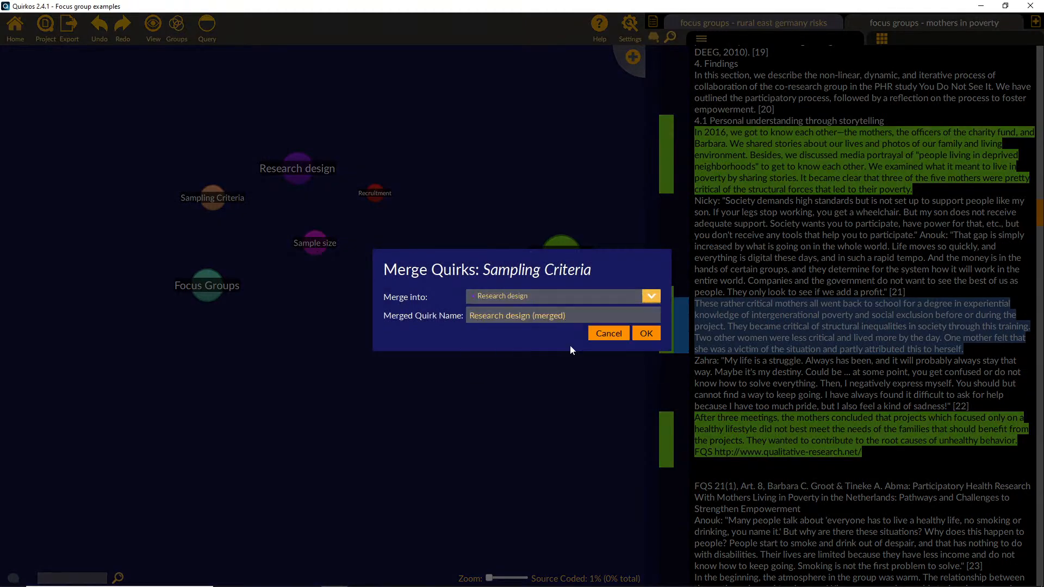
left_click(646, 333)
double_click(328, 168)
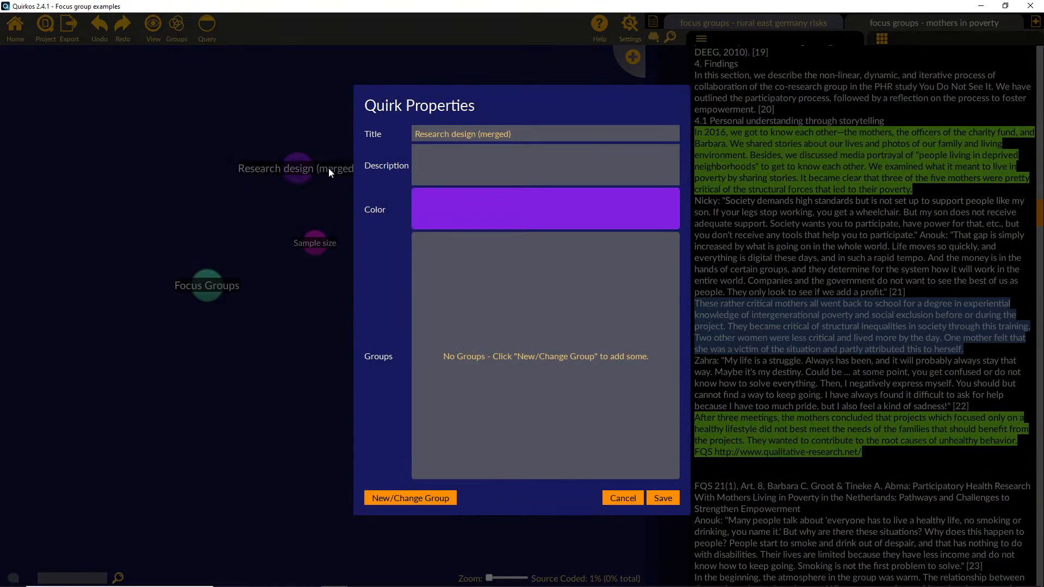
left_click(664, 496)
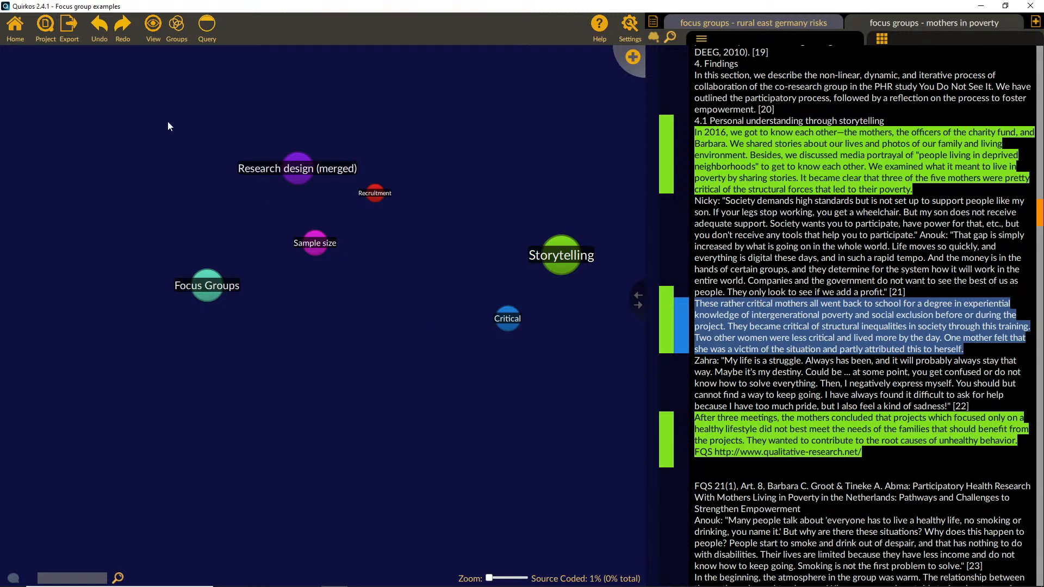
Step: Undo the merge and the removal of the three sub-quirks from Research design
left_click(100, 33)
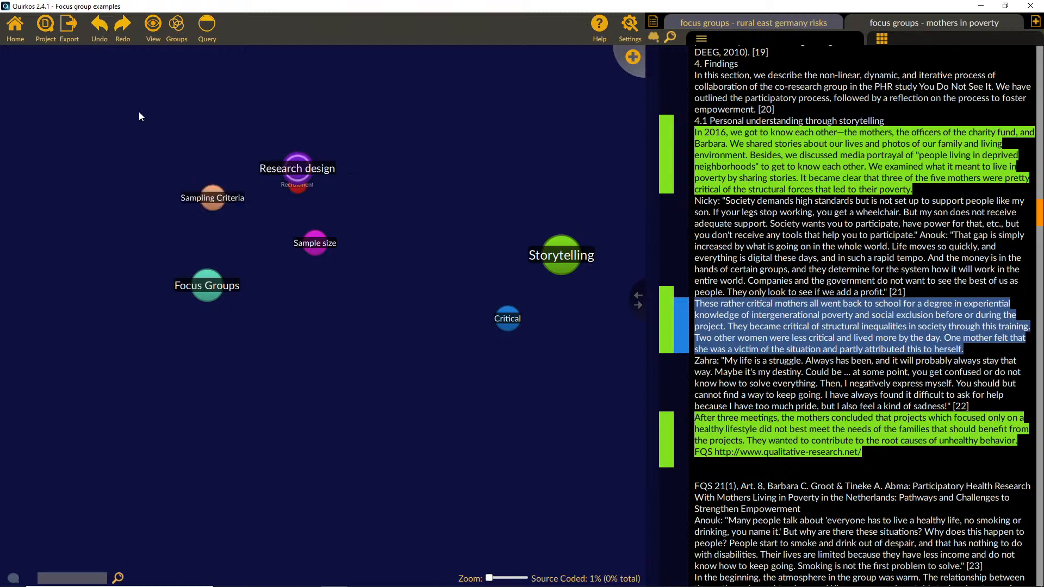
left_click(101, 29)
left_click(101, 28)
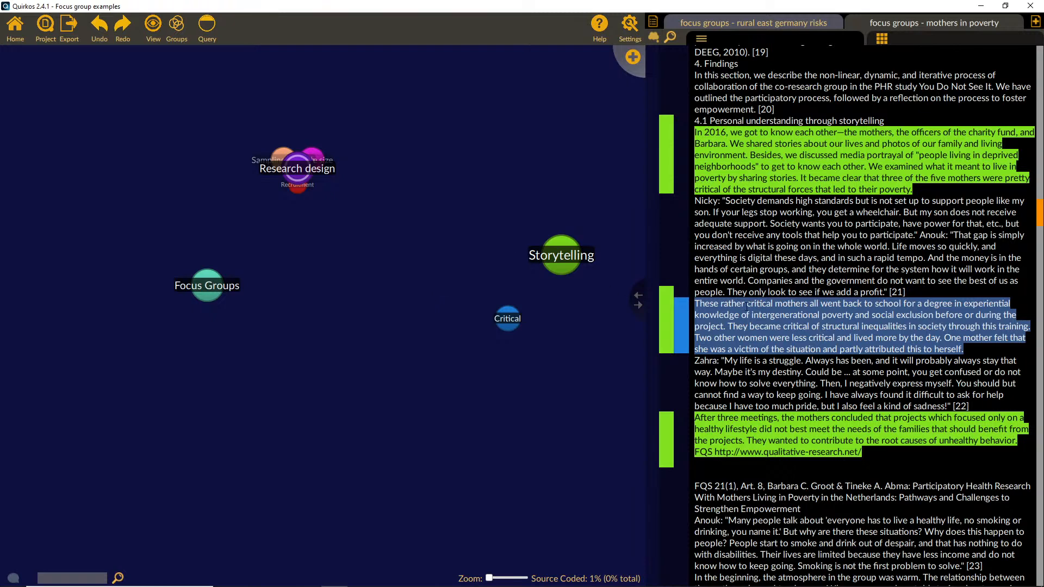
Step: Code the passage ending "and they deter" to Storytelling, and attach the memo "Oh dear, what a sad story!" to the "My life is a struggle" quote
left_click_drag(850, 270, 556, 268)
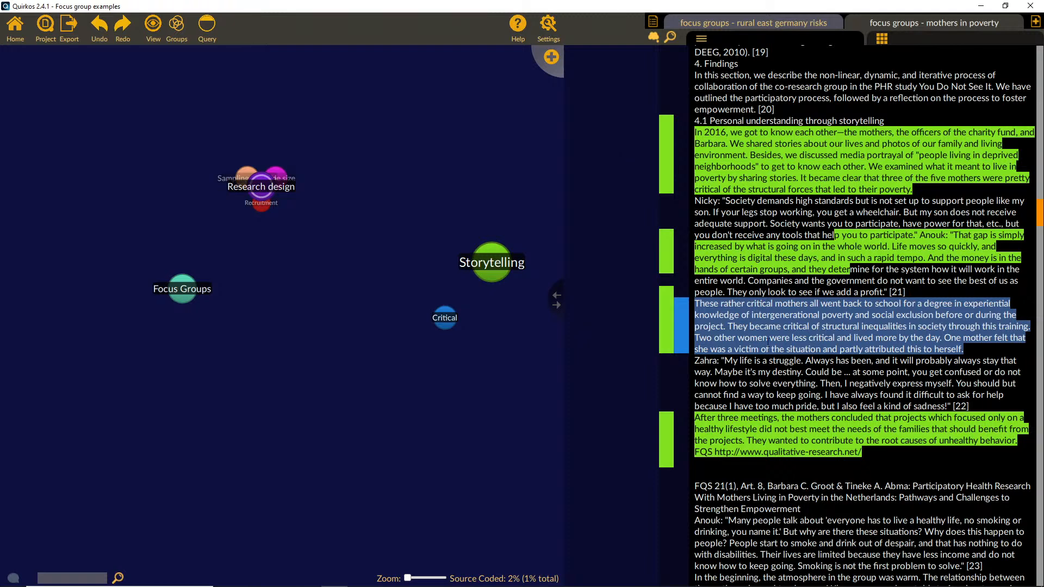
left_click_drag(725, 361, 949, 406)
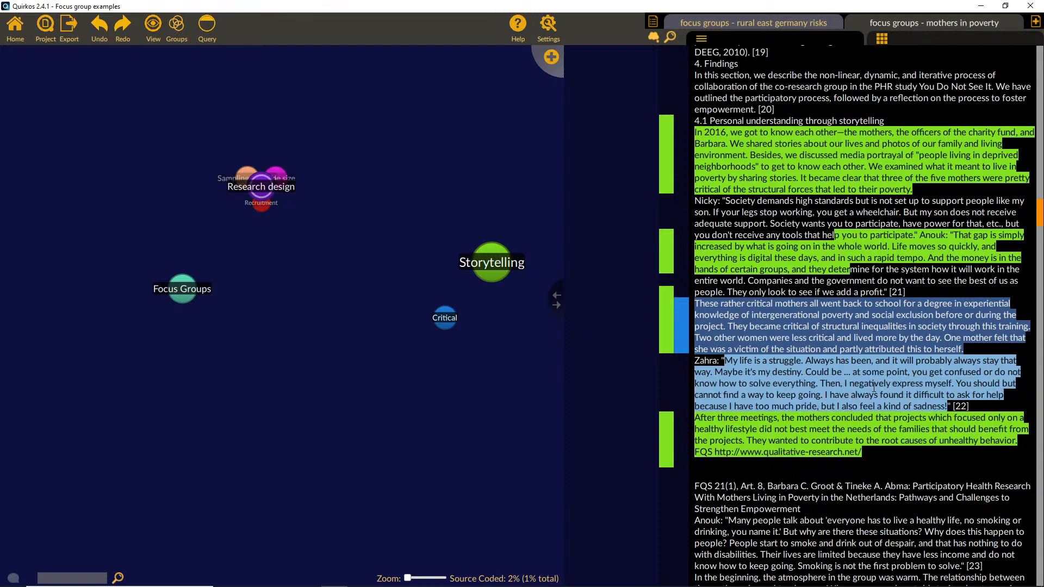
left_click_drag(878, 387, 611, 321)
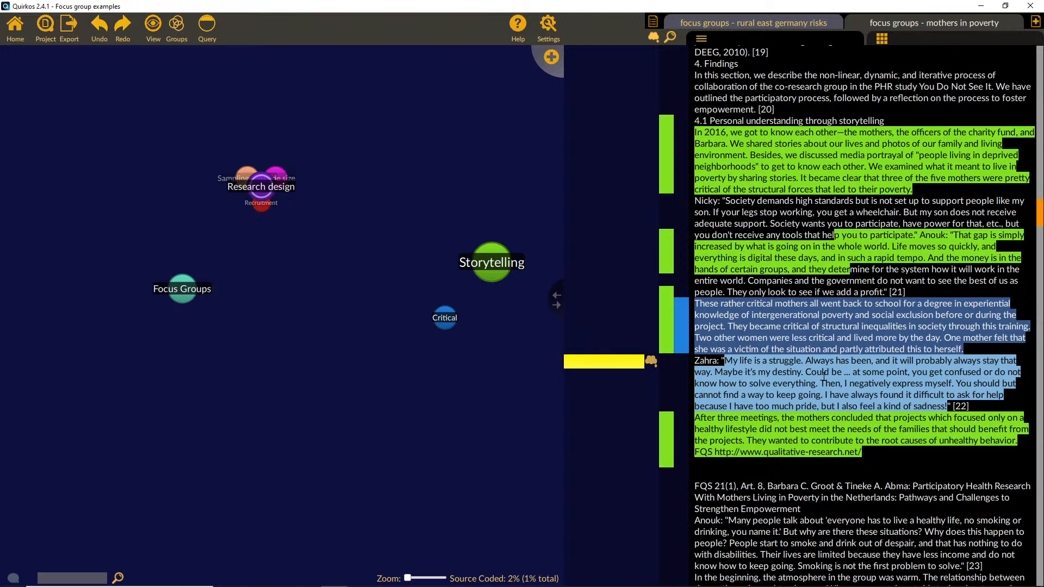
type("Oh dear, what a sad s")
type("tory!")
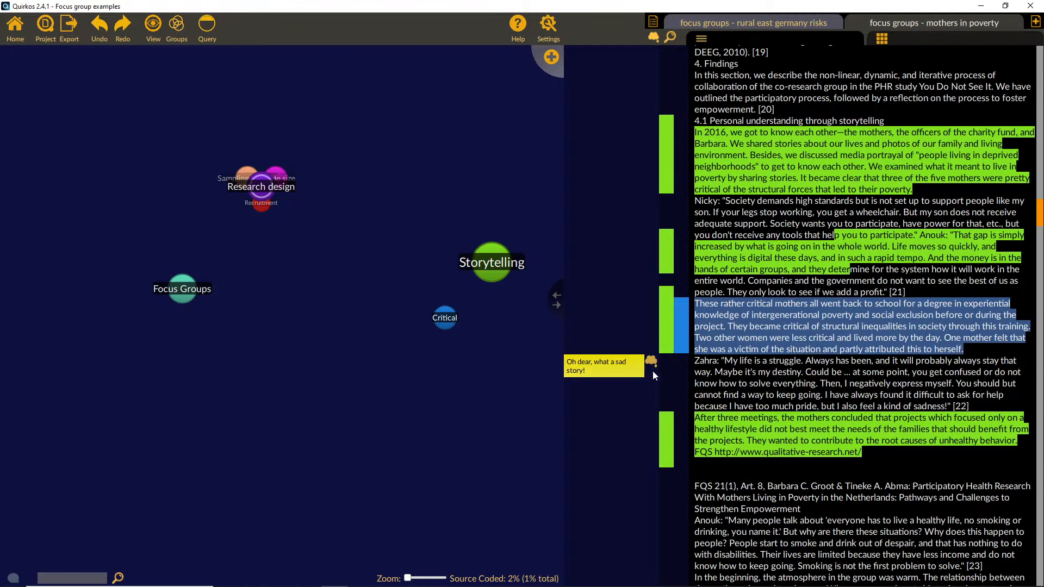
Step: Reselect the "My life is a struggle" quote through its memo and code it to Storytelling
left_click(619, 372)
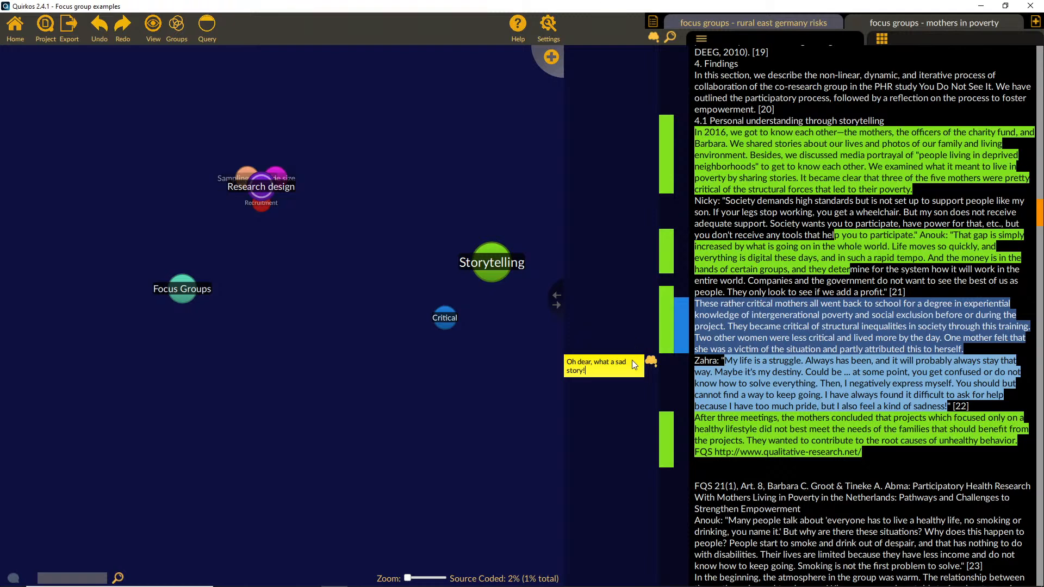
left_click(619, 417)
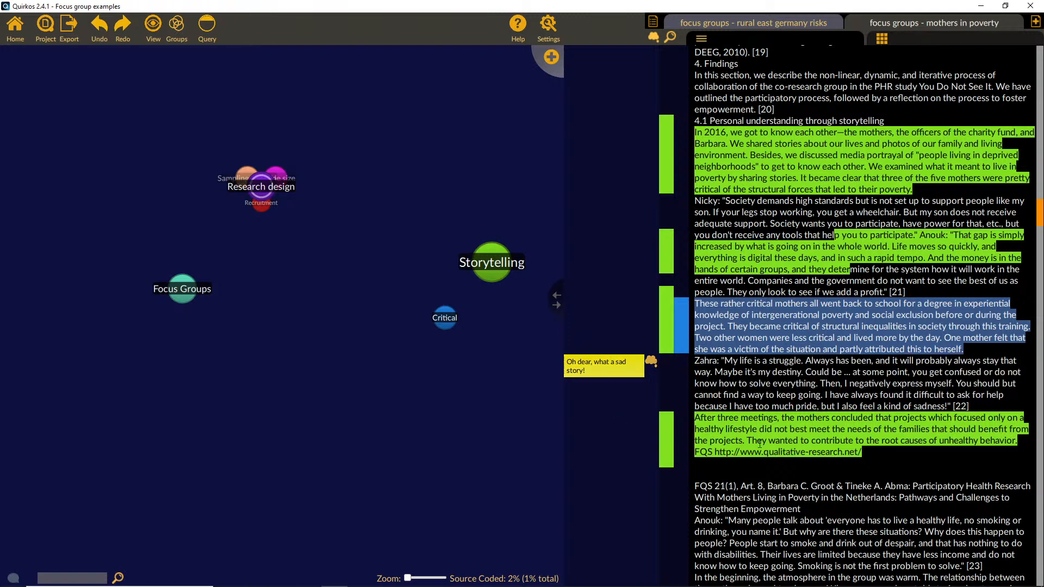
left_click(618, 363)
left_click_drag(796, 387, 478, 260)
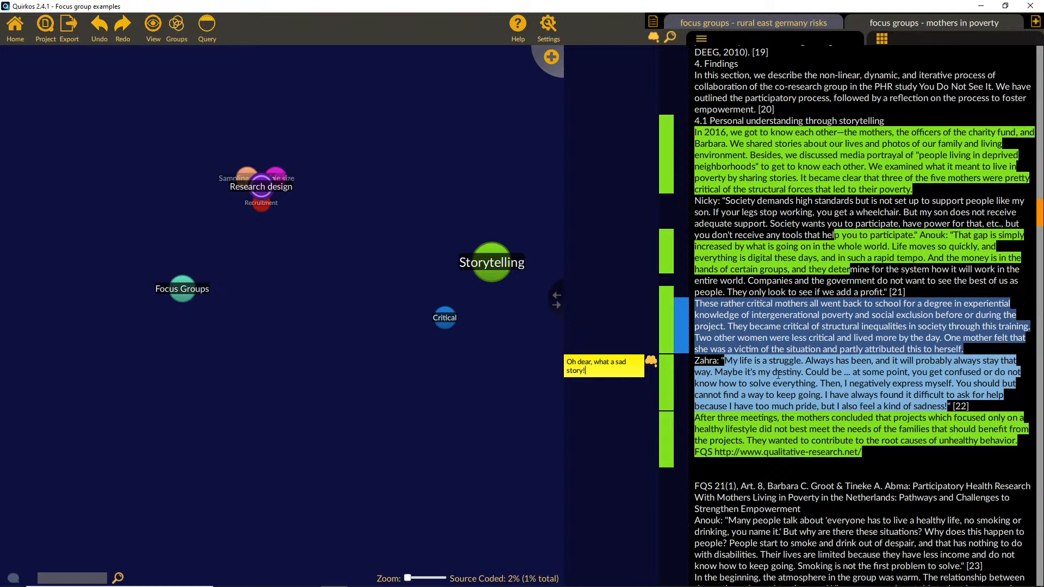
Step: Create a red (#ff0000) quirk titled "Sad" and code the "My life is a struggle" quote to it
left_click(540, 62)
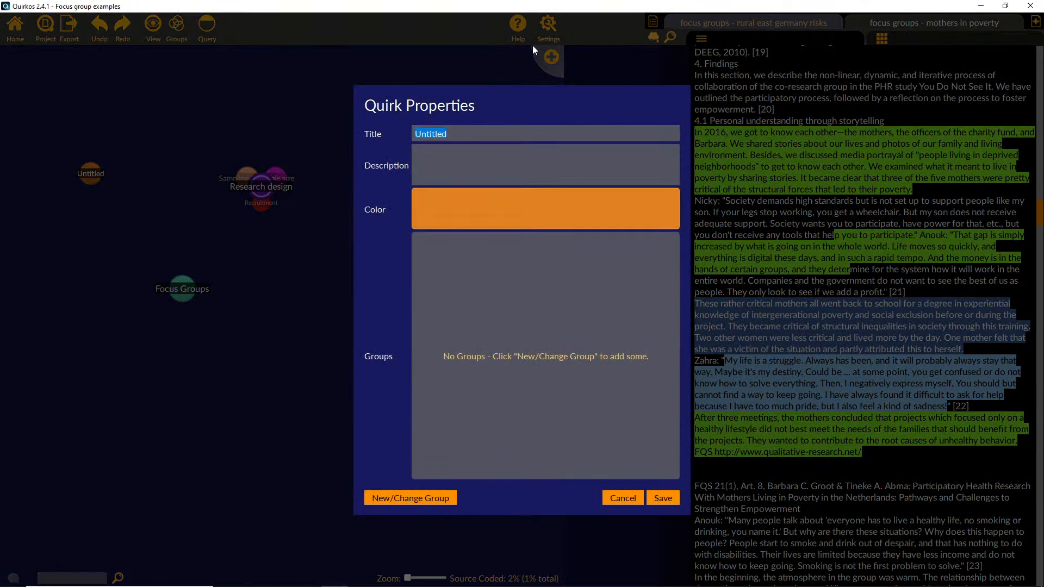
type("Sad")
left_click(577, 217)
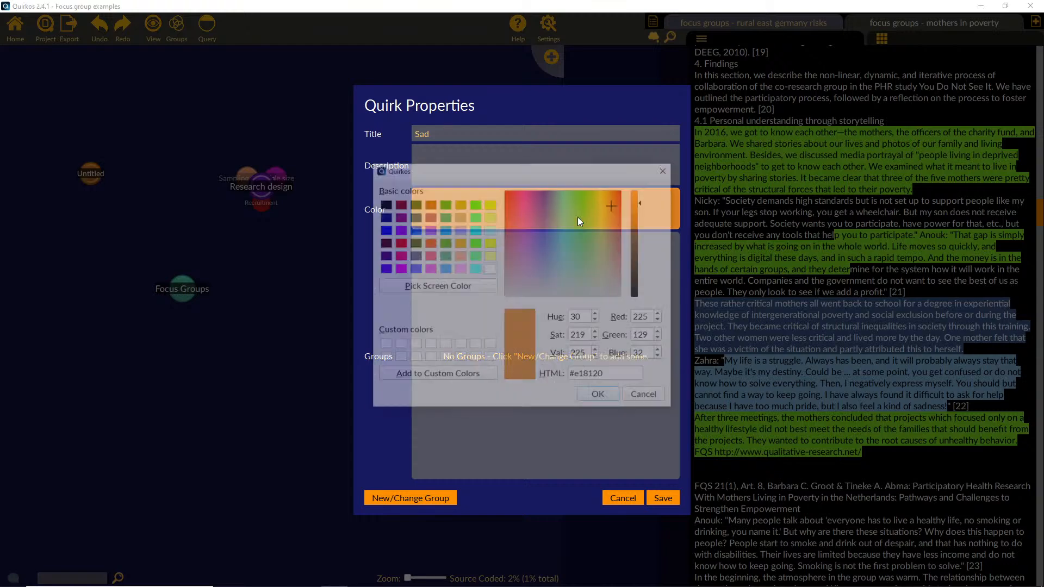
left_click(399, 243)
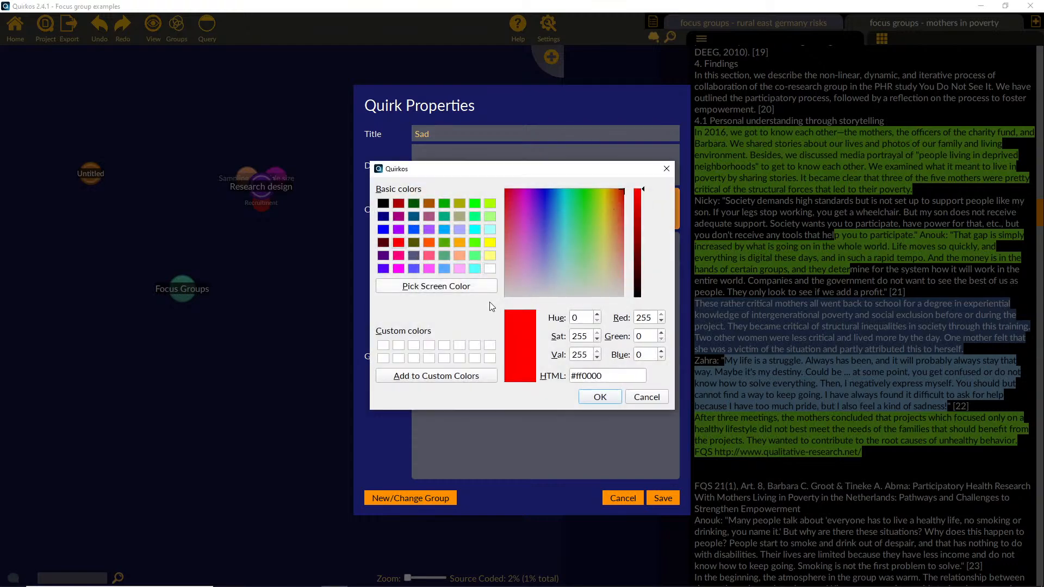
left_click(598, 398)
left_click(663, 498)
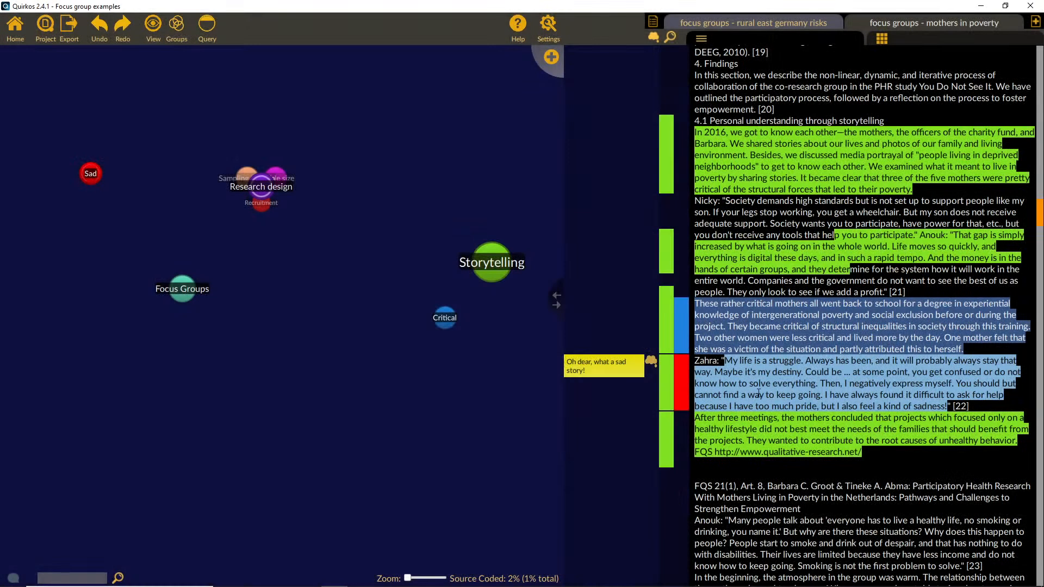
Step: View the coded excerpt of Sad together with its memo, then return to the main canvas
double_click(89, 175)
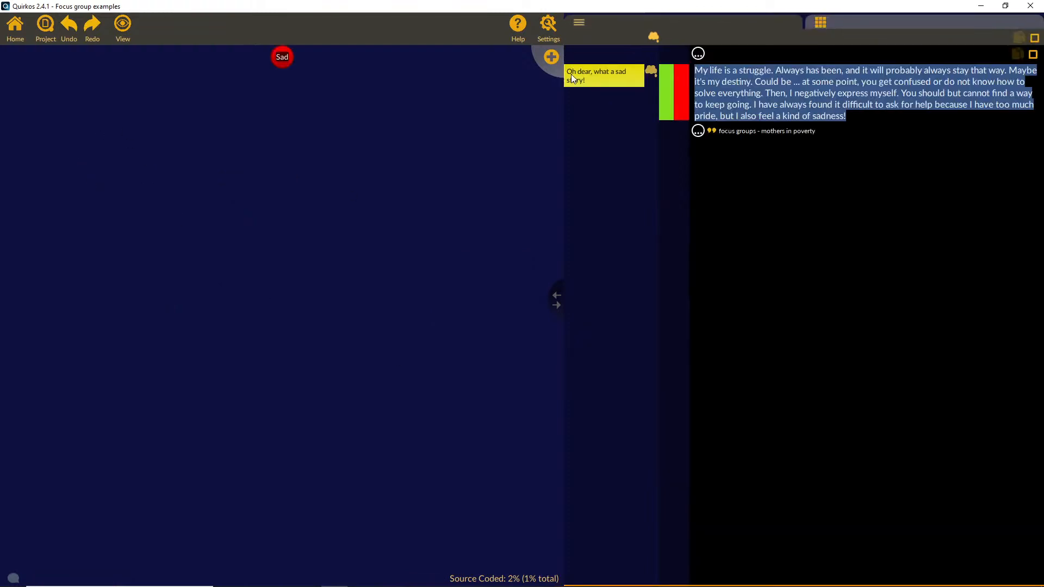
left_click(601, 83)
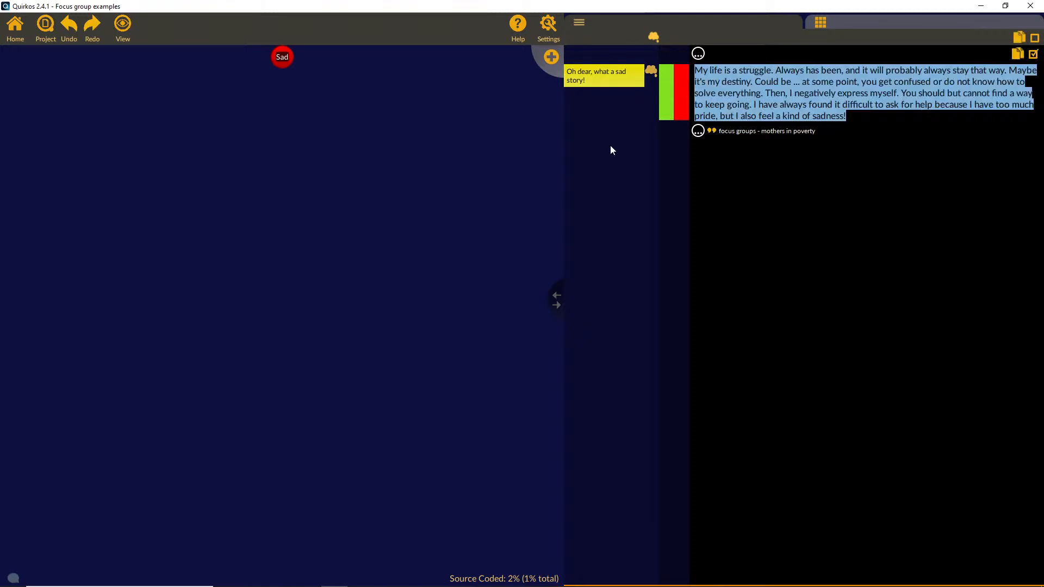
left_click(13, 34)
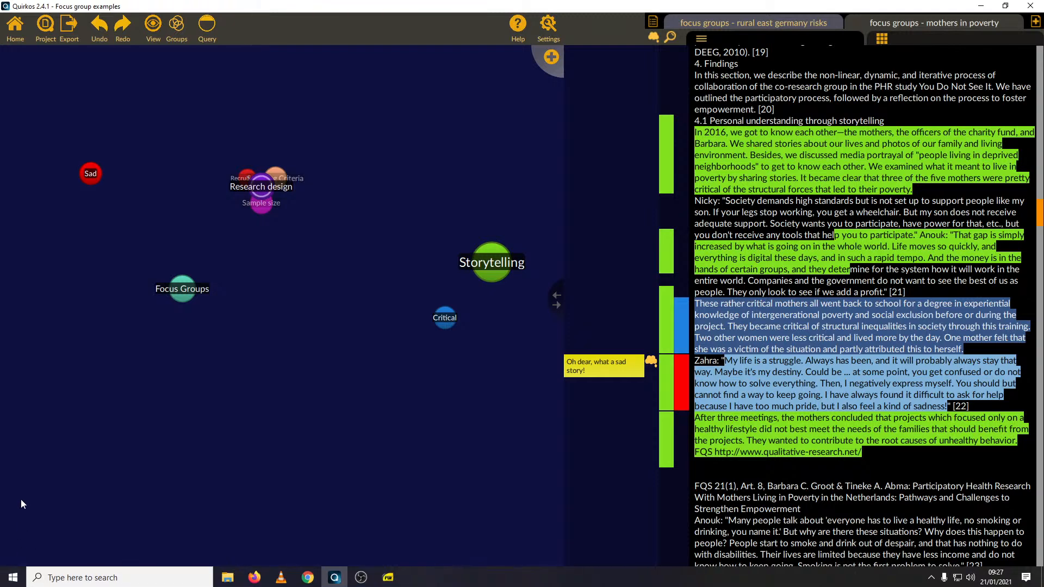
Step: Open the project chat and reduce its height and width so the quirks on the canvas stay uncovered
left_click(12, 580)
left_click(12, 580)
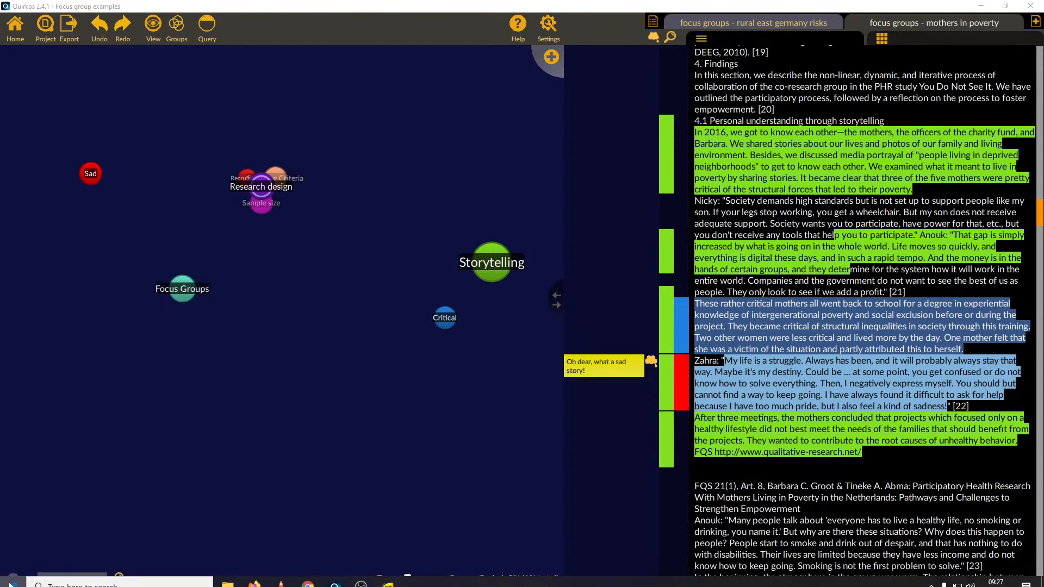
left_click(13, 579)
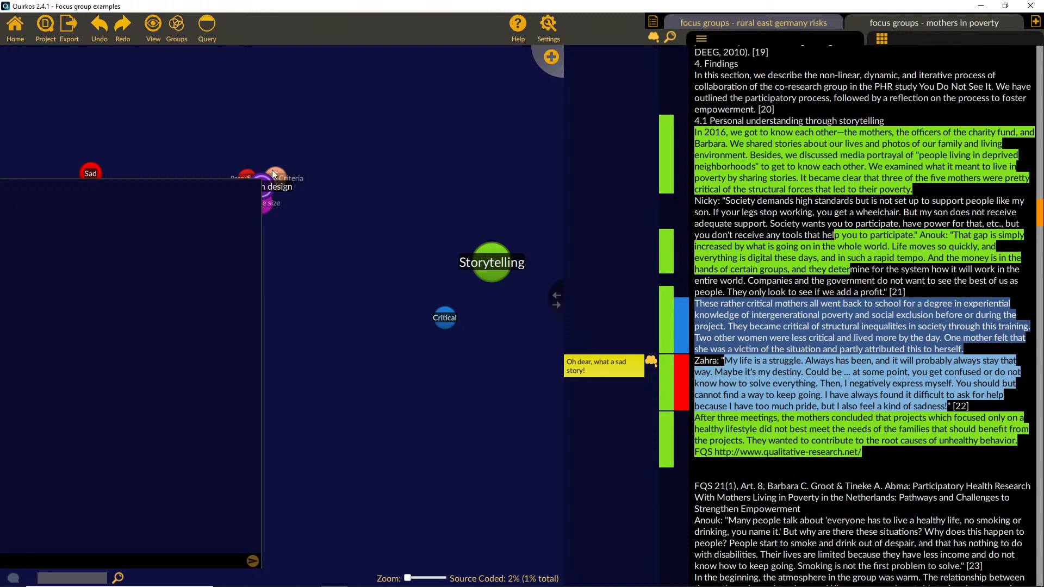
left_click_drag(257, 180, 247, 284)
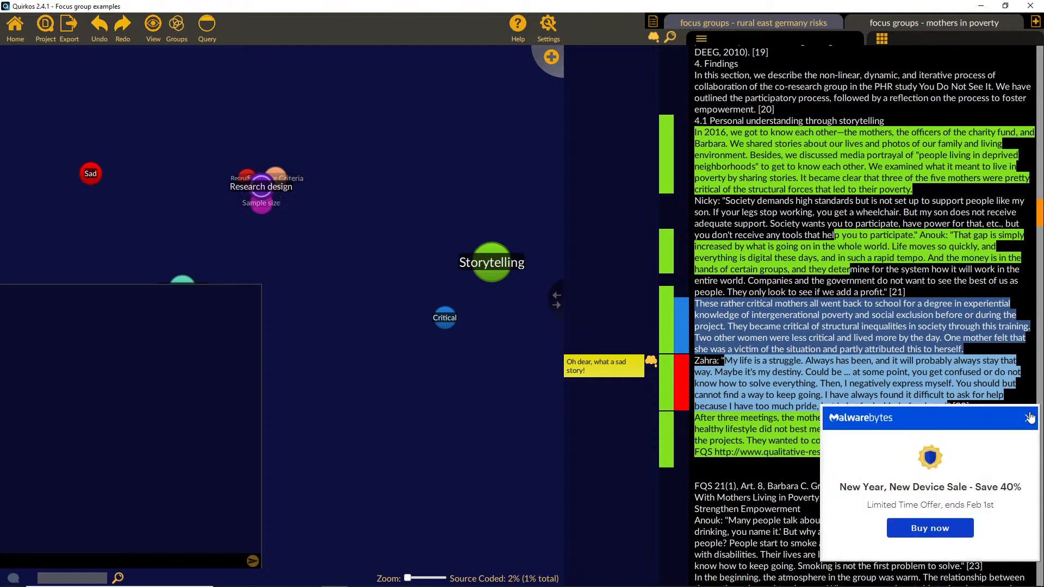
left_click_drag(261, 405, 141, 437)
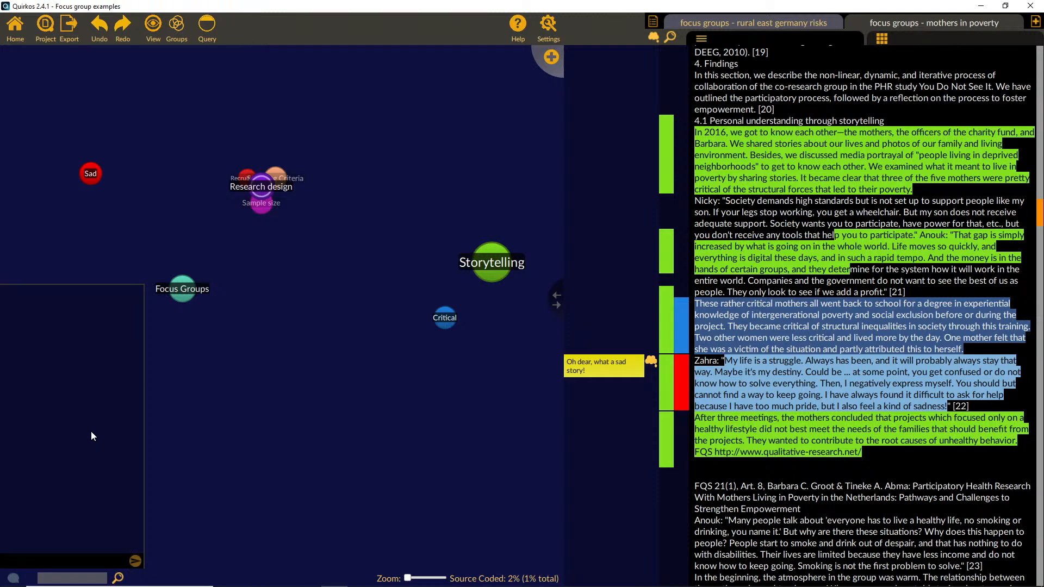
Step: Post the message "Started my analysis today" in the project chat
type("Started my analysis today")
key("Return")
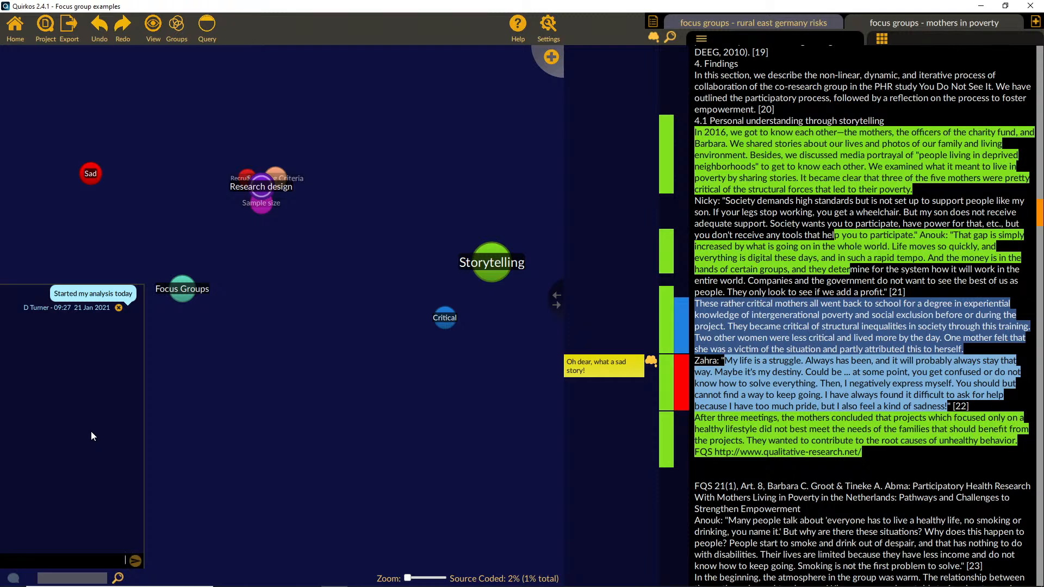
Step: Post a second chat message, "Havve started with basic descriptive coding, might need another approach later"
type("Havve started with basic descriptive coding, might need a")
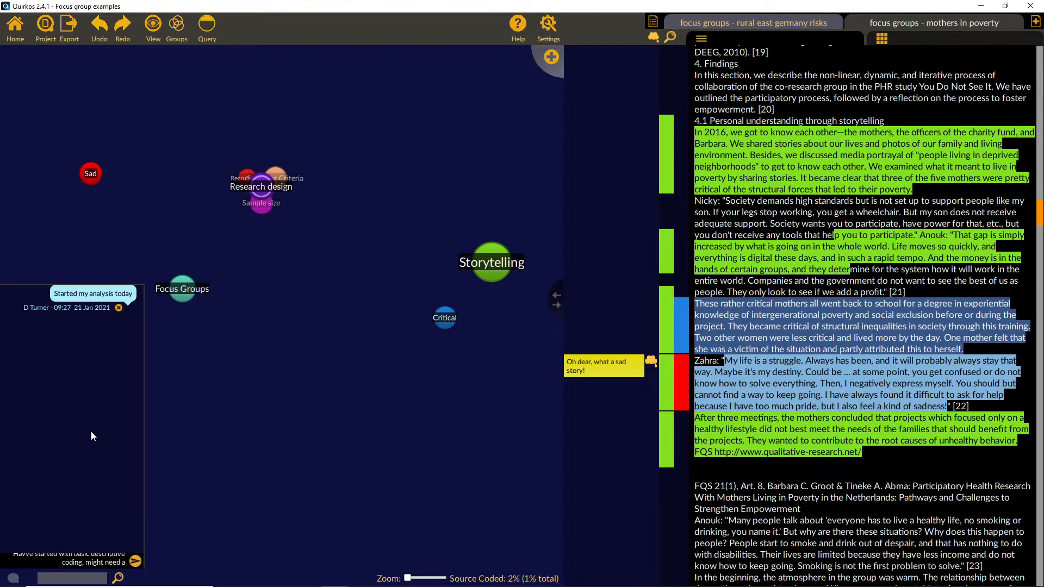
type("nother approach kla")
key("BackSpace")
key("BackSpace")
key("BackSpace")
type("later")
key("Return")
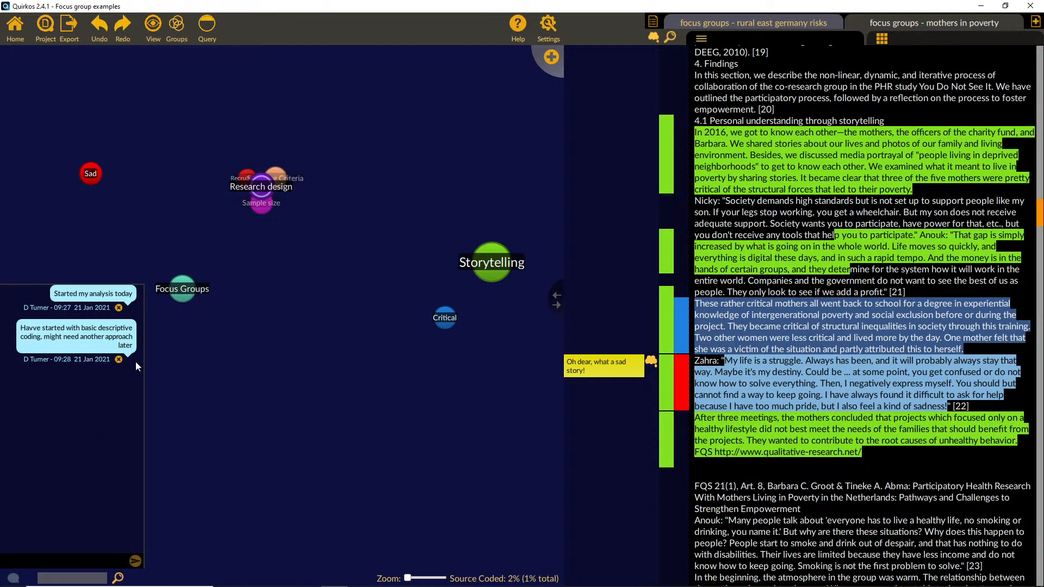
Step: Delete the second chat message and close the project chat
left_click(119, 359)
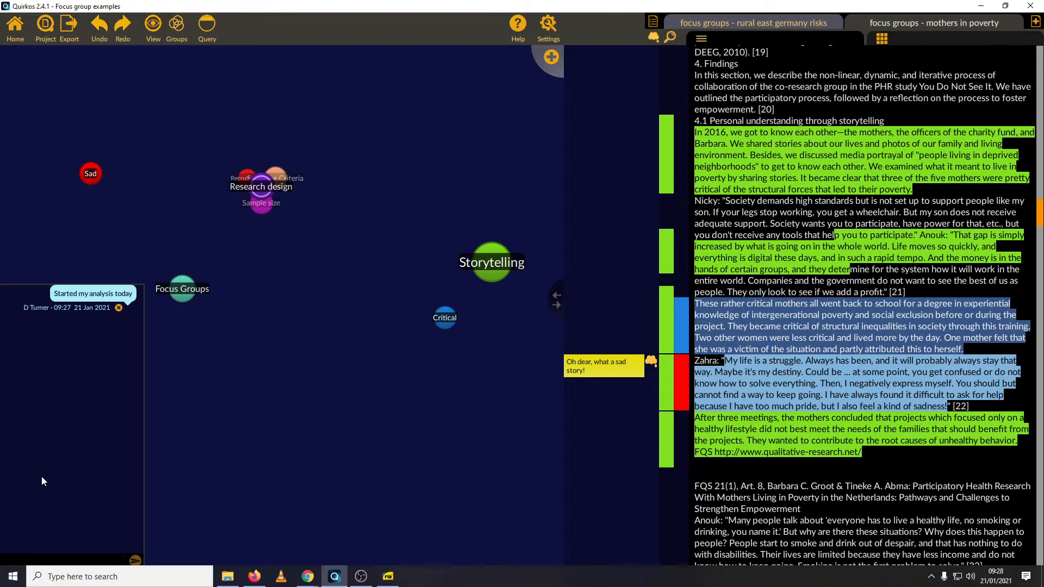
left_click(14, 577)
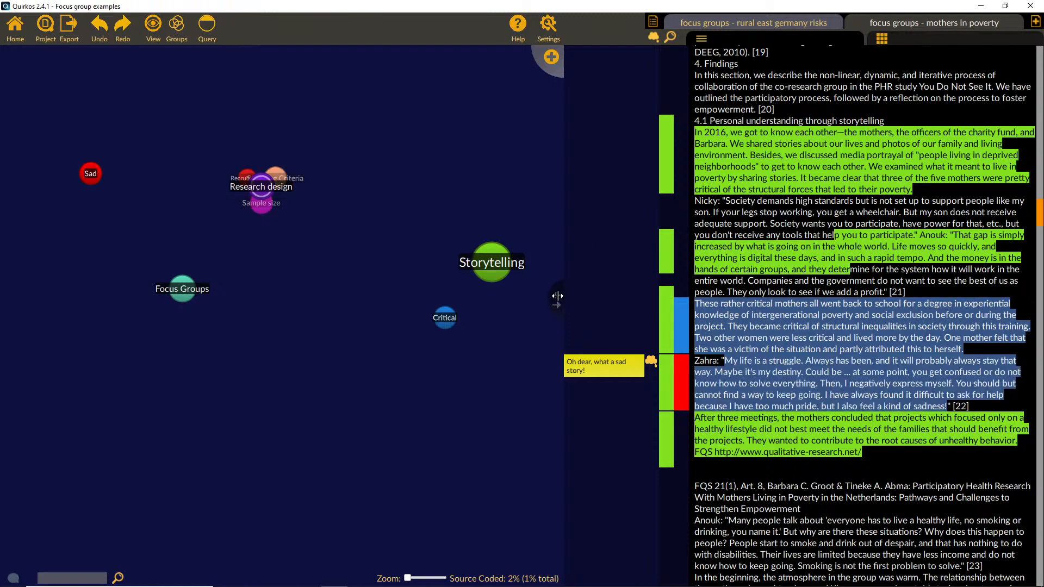
Step: Narrow the source pane to widen the quirk canvas, and hide the memo column beside the text
left_click_drag(557, 296, 624, 301)
scroll(784, 230, "up", 10)
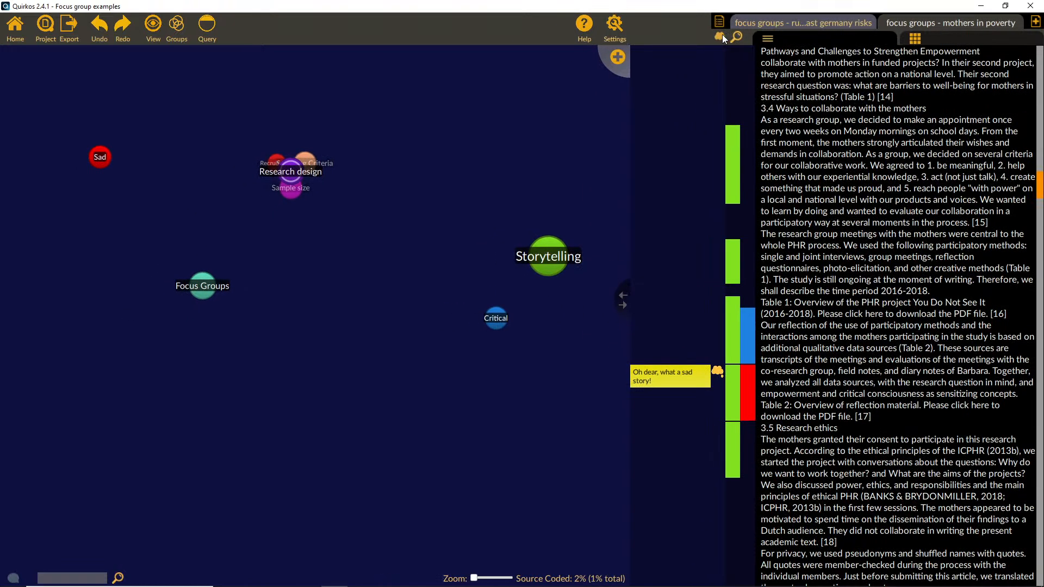
left_click(720, 37)
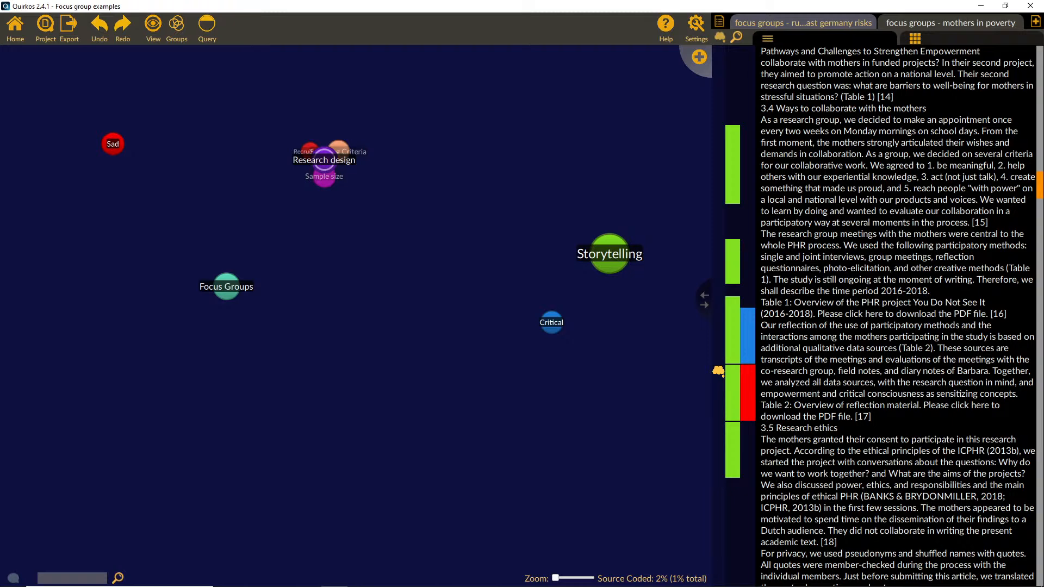
Step: Switch to the source "focus groups - rural east germany risks" and code its table-of-contents passage from "Meaning of Risk" to "Acknowledgments" to Storytelling
left_click(916, 38)
left_click(834, 21)
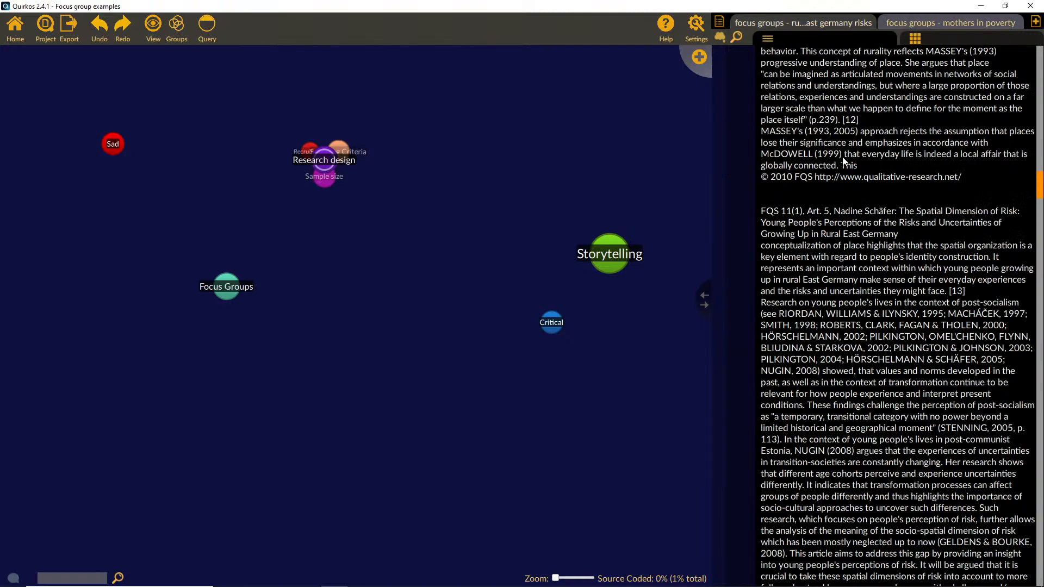
scroll(881, 292, "up", 5)
left_click_drag(850, 246, 609, 253)
Step: Code the introduction passage on inequalities to Critical and the one on East Germans' perception of their future to Focus Groups
scroll(897, 315, "down", 4)
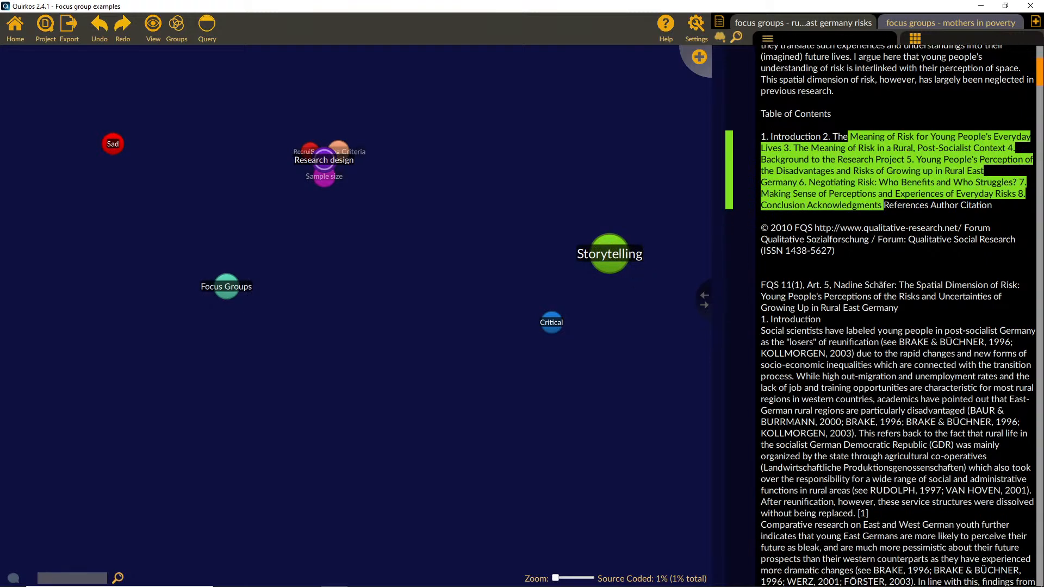
left_click_drag(833, 343, 858, 411)
left_click_drag(821, 377, 545, 324)
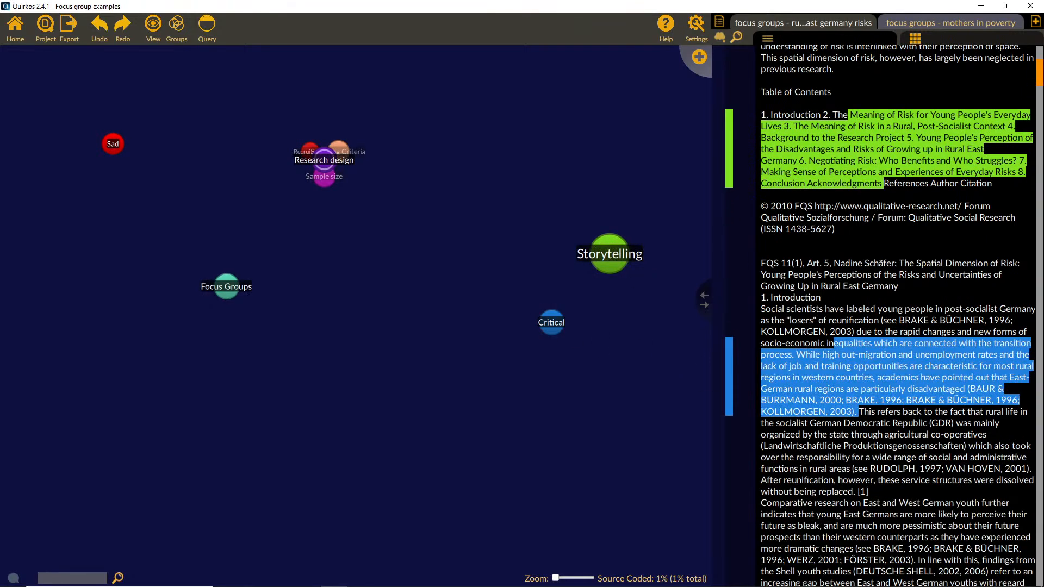
scroll(897, 354, "down", 3)
left_click_drag(832, 428, 861, 508)
left_click_drag(849, 469, 226, 287)
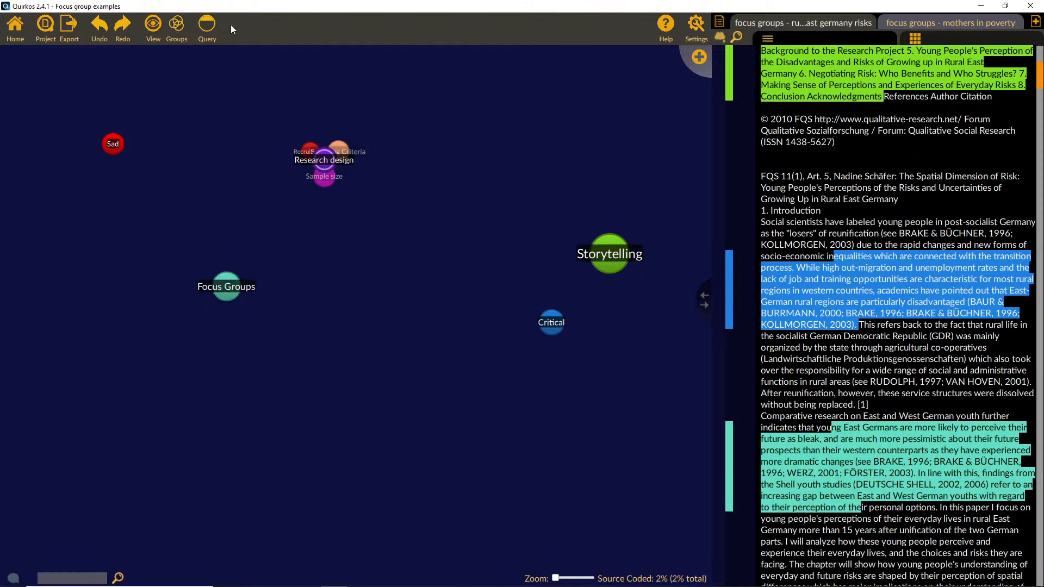
Step: Run a main query on the property Year = 2020 and show the quotes coded to Storytelling
left_click(207, 24)
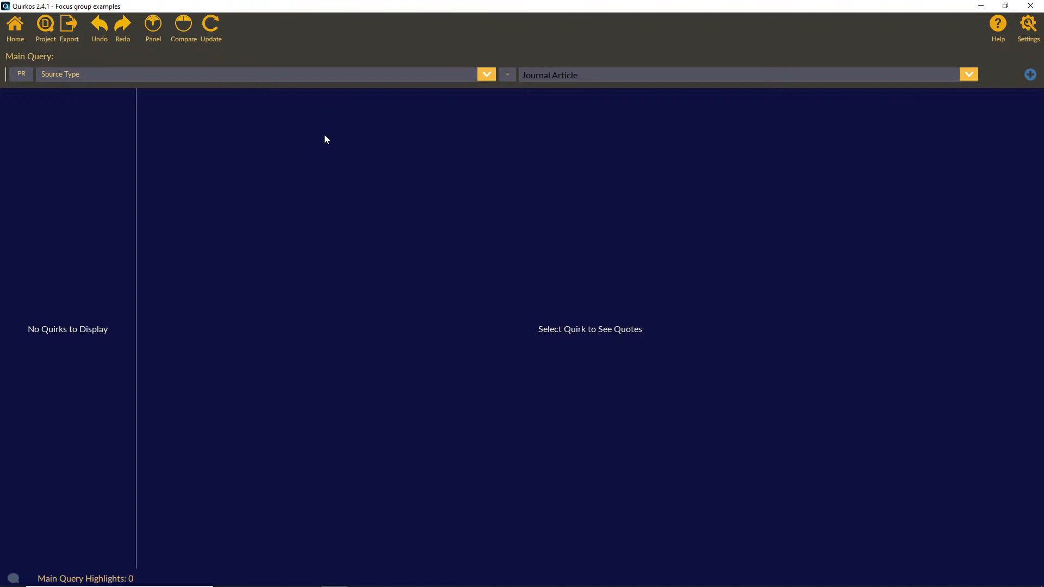
left_click(20, 77)
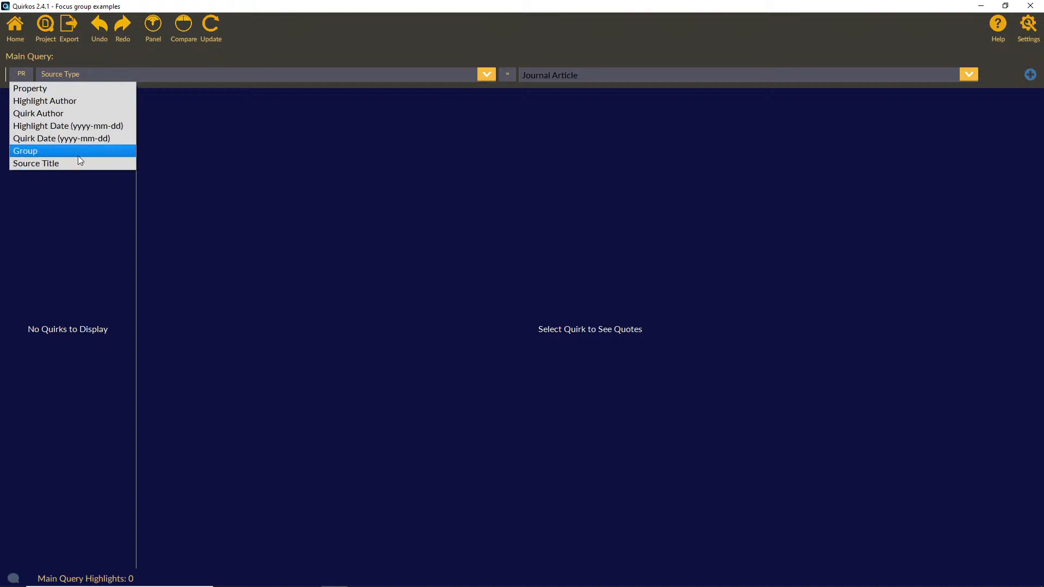
left_click(56, 91)
left_click(486, 74)
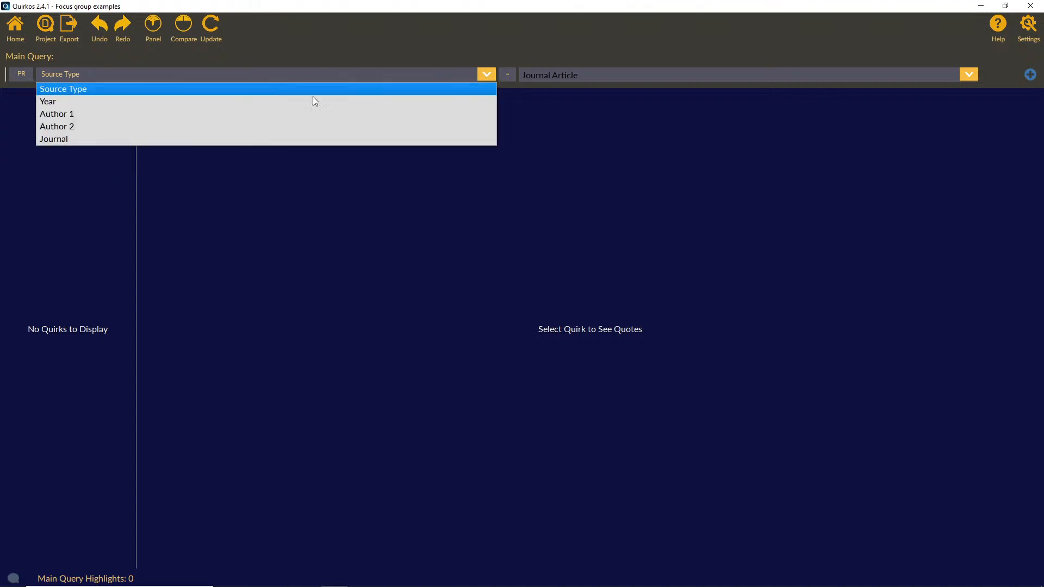
left_click(284, 101)
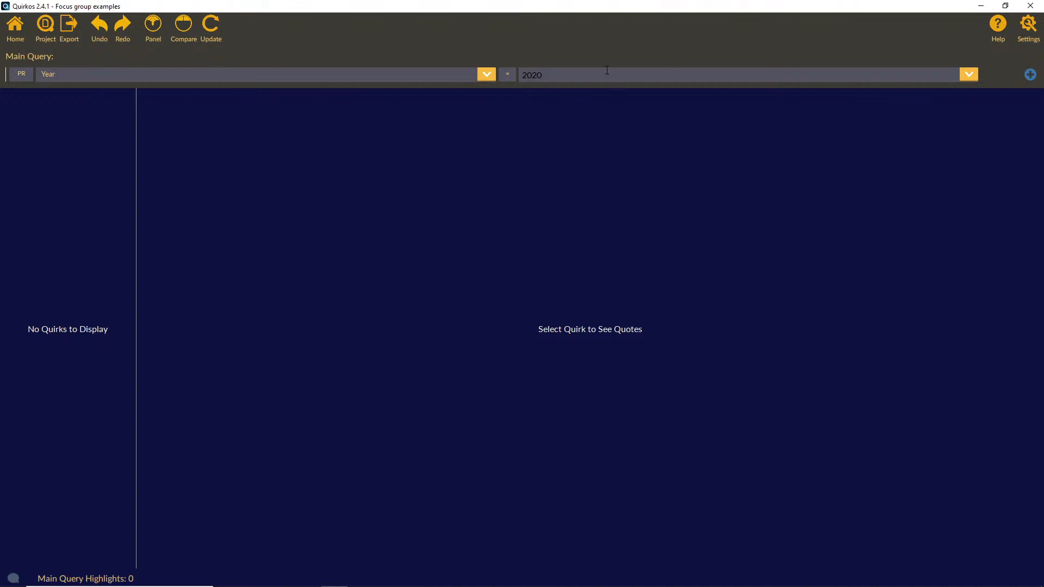
left_click(212, 31)
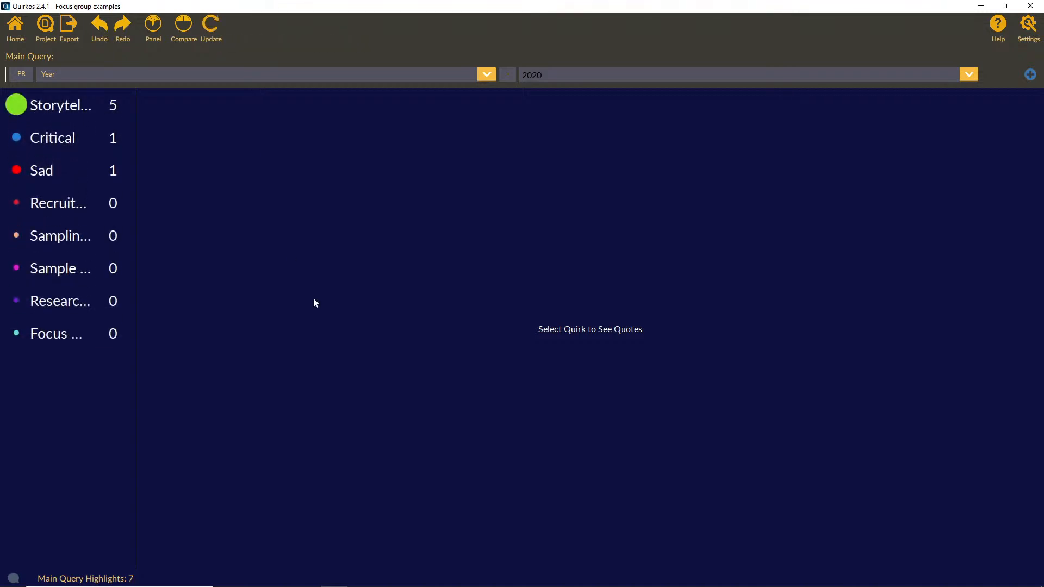
left_click(65, 109)
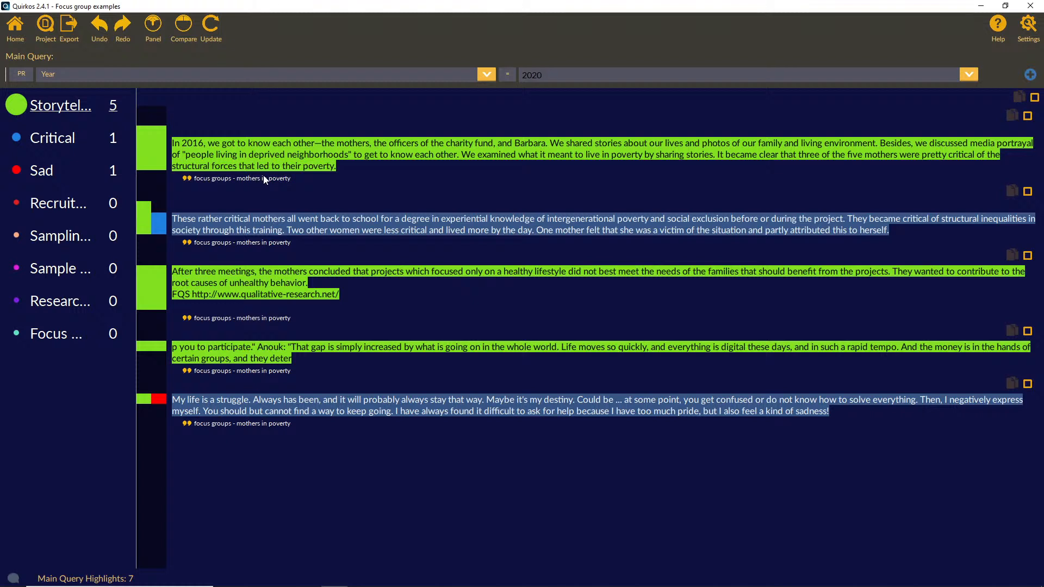
Step: Rerun the main query with Year = 2010 and show the quotes coded to Focus Groups
left_click(946, 78)
left_click(912, 99)
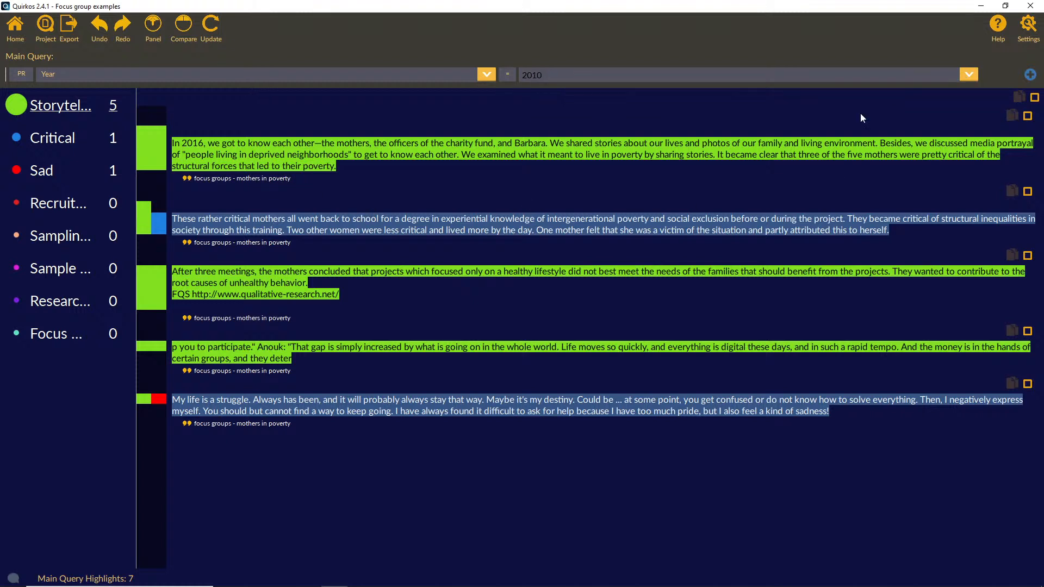
left_click(217, 32)
left_click(76, 107)
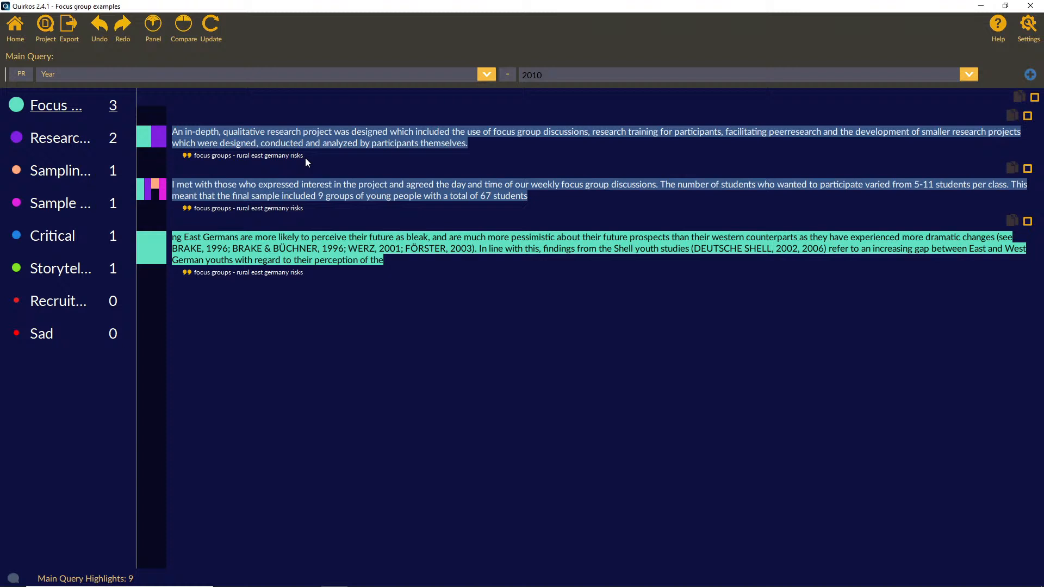
Step: View the query's comparison operators without changing them, and widen the quirk list until the full quirk names fit
left_click(509, 76)
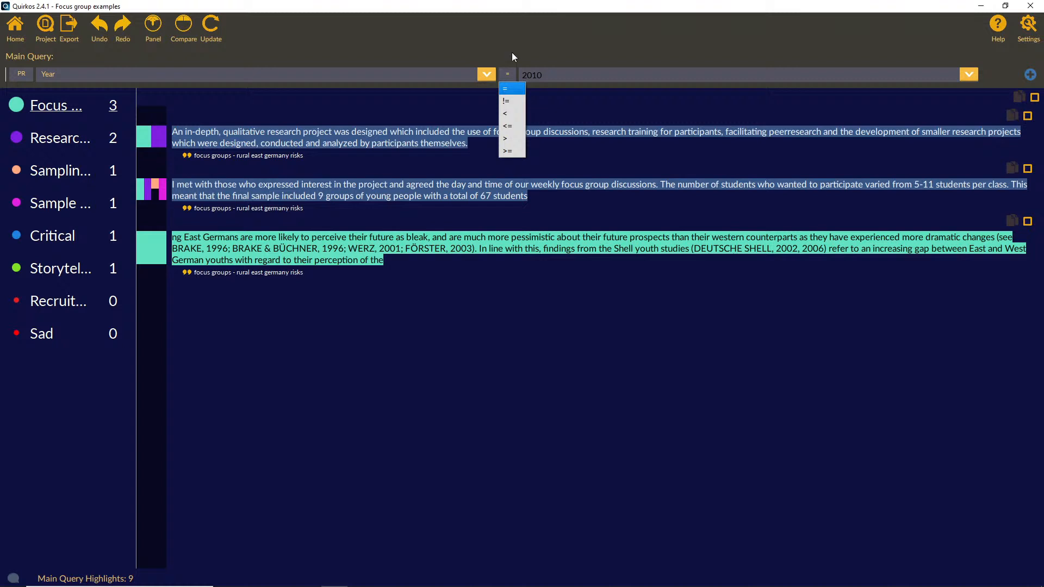
left_click(512, 52)
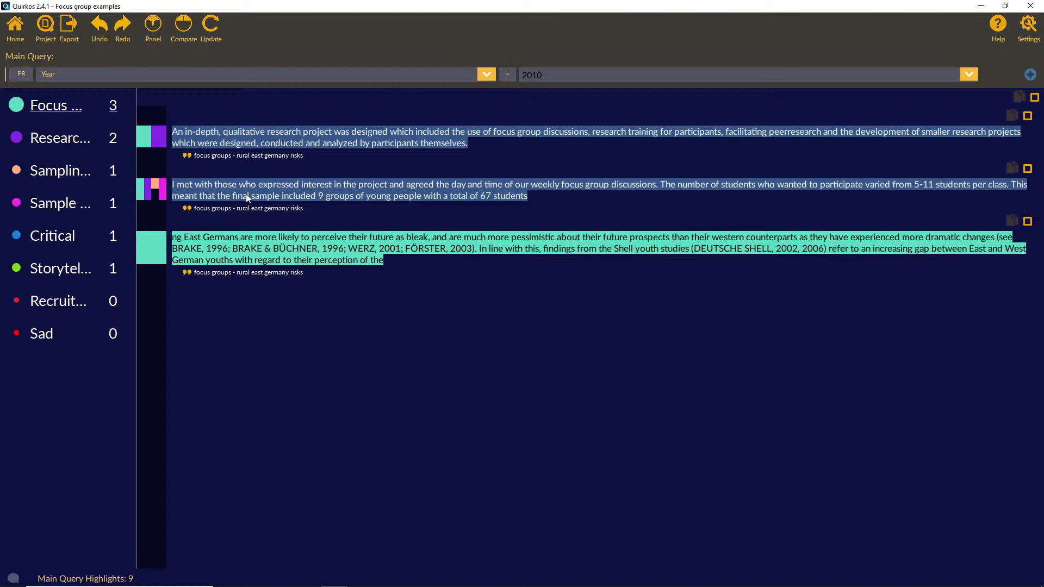
left_click_drag(136, 226, 194, 233)
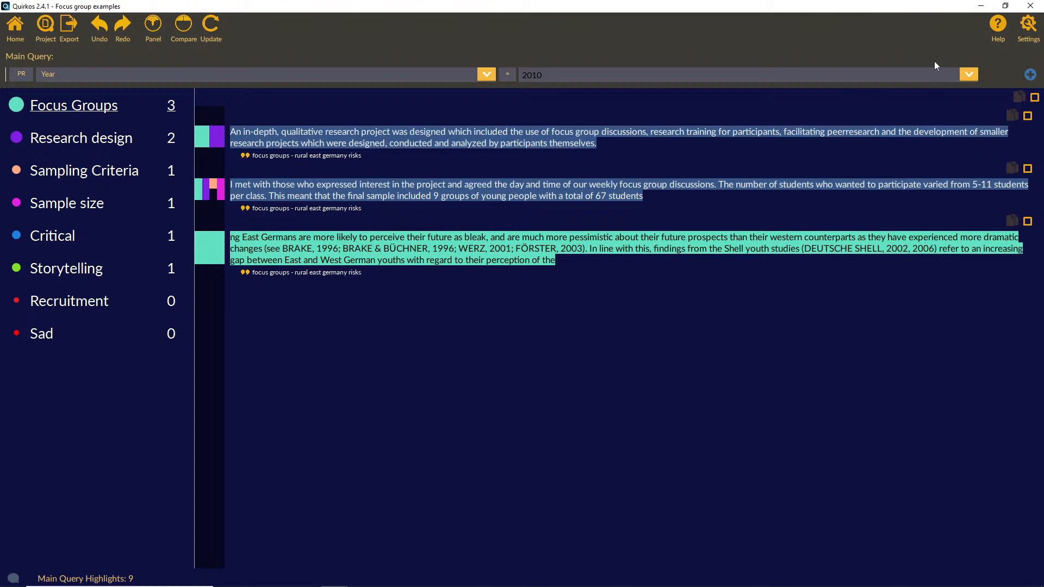
Step: Set the main query's year to 2020, update the results and show the Storytelling quotes
left_click(964, 75)
left_click(947, 85)
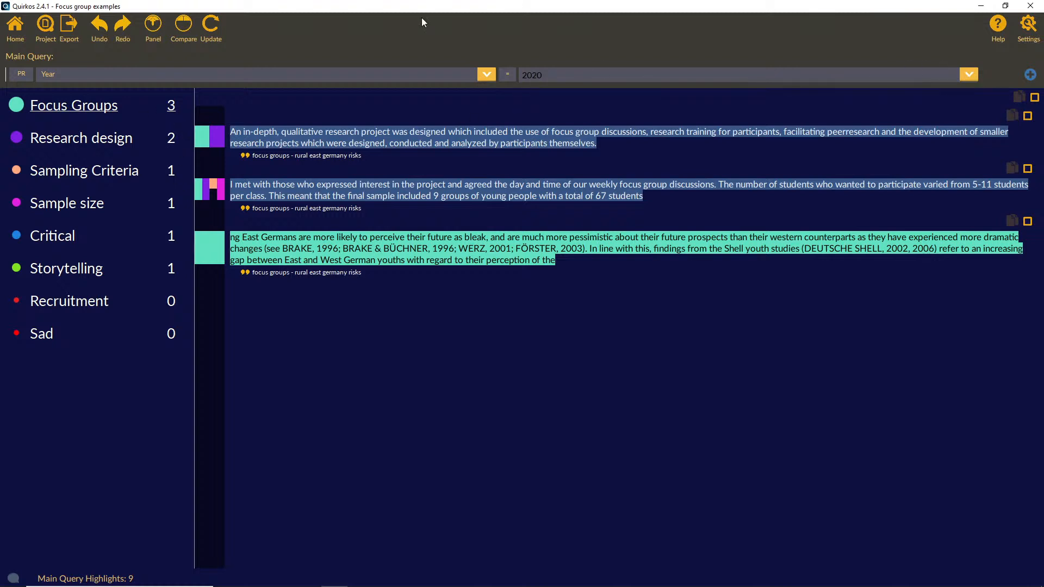
left_click(208, 31)
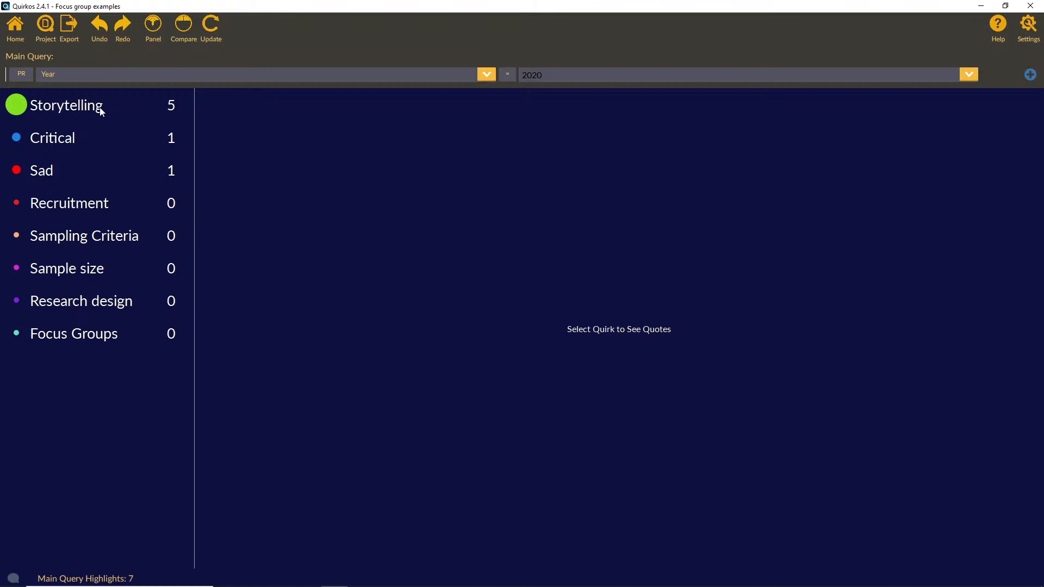
left_click(103, 170)
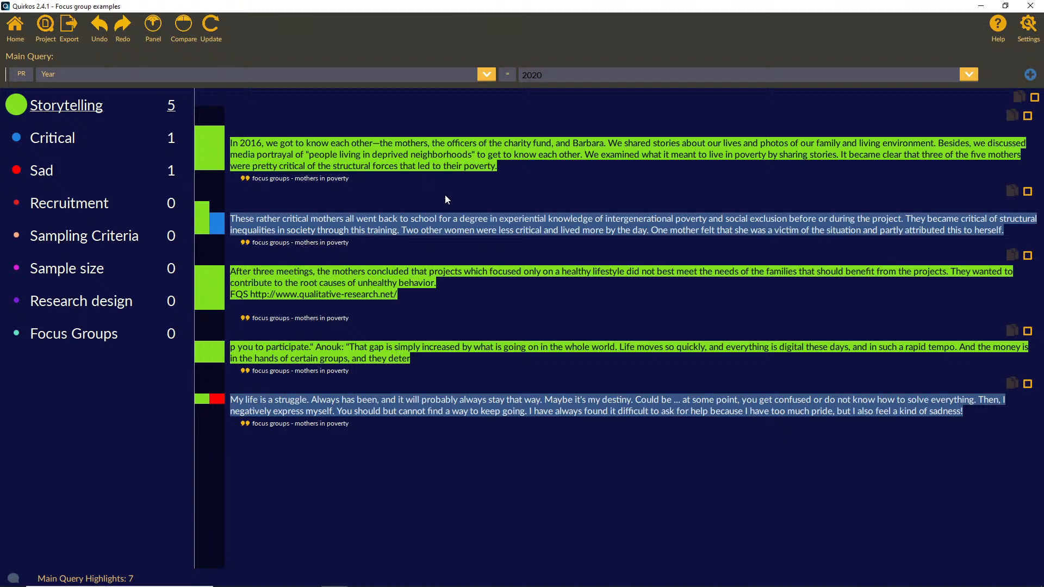
Step: Compare the 2020 query side by side with a right query on Year = 2010, and review the Storytelling quotes of both
left_click(184, 27)
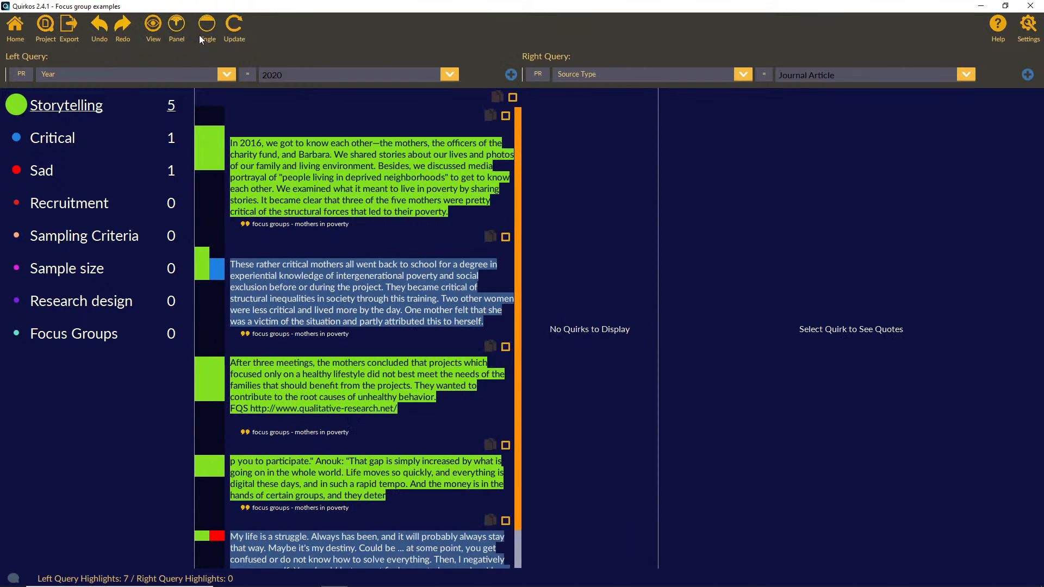
left_click(745, 73)
left_click(687, 99)
left_click(967, 75)
left_click(936, 100)
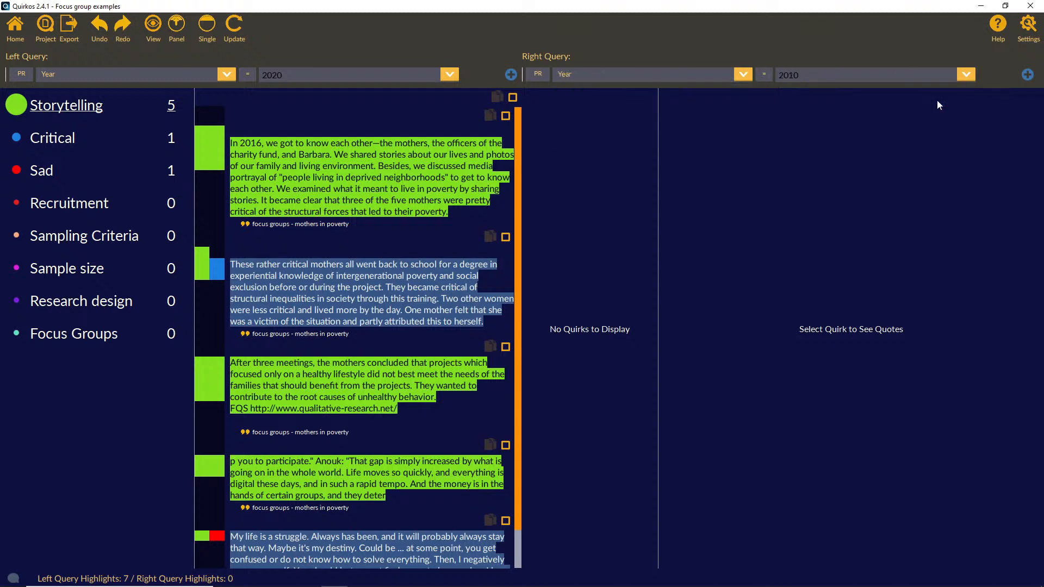
left_click(231, 28)
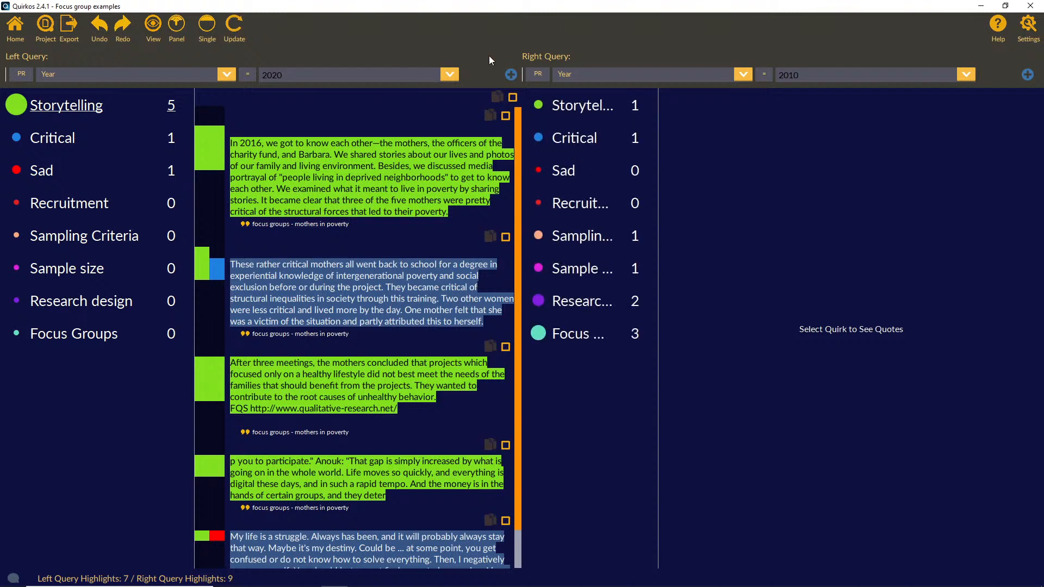
left_click(577, 110)
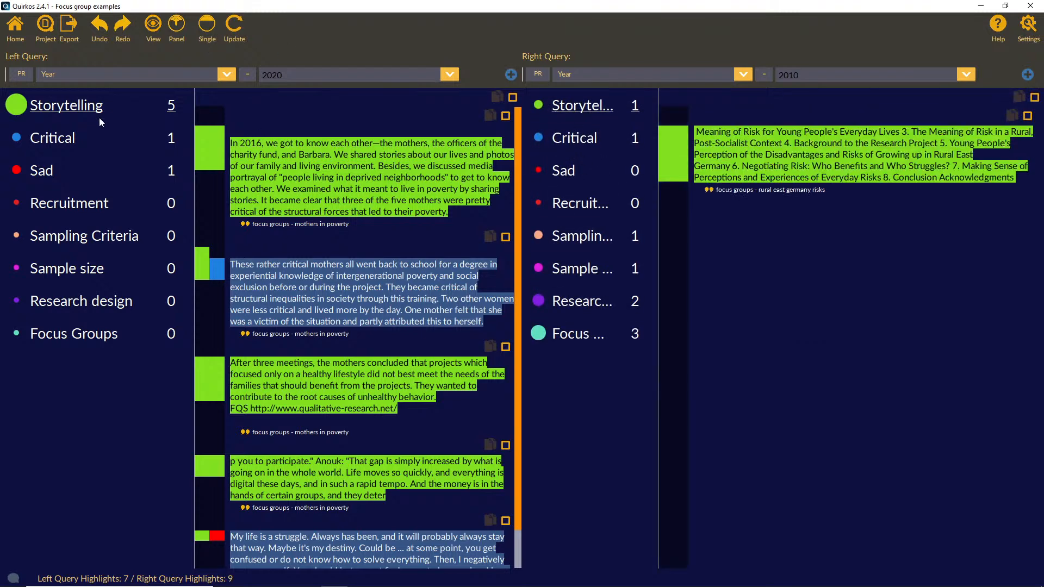
scroll(334, 224, "down", 1)
scroll(333, 224, "up", 1)
Step: Add two more conditions to the left query, try out the third one's settings, and remove that third condition
left_click(511, 75)
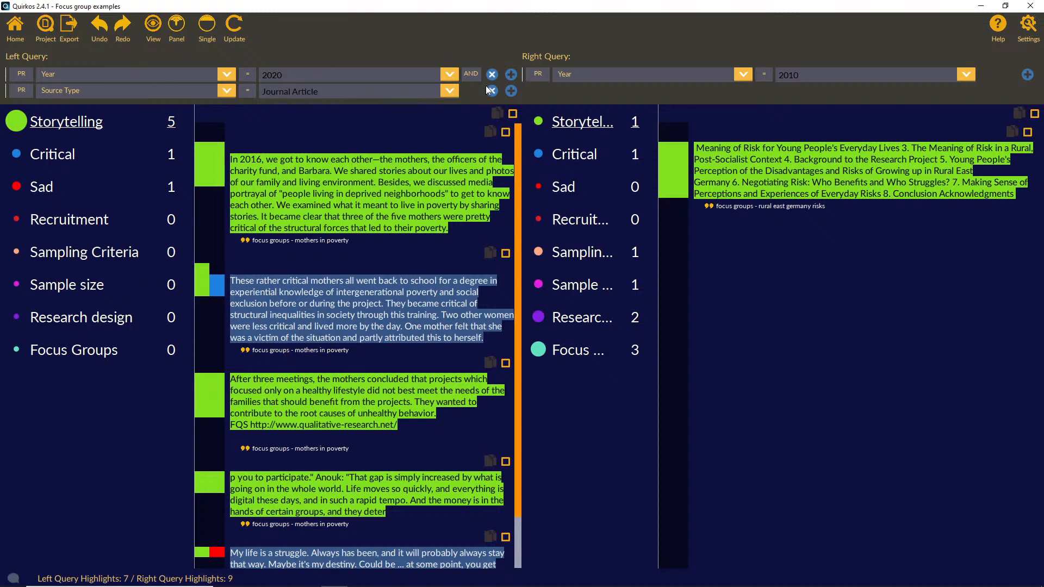
left_click(511, 91)
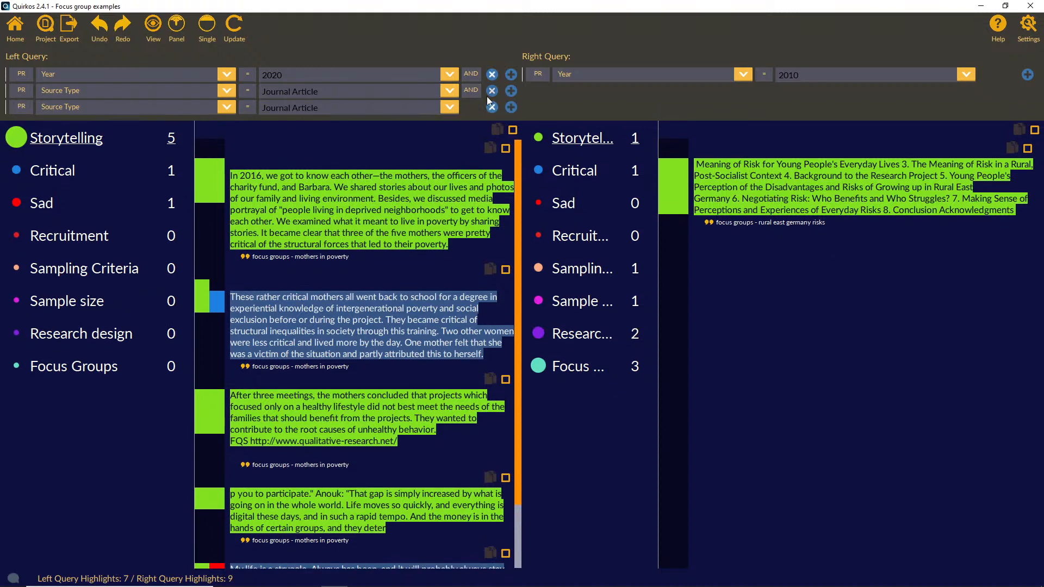
left_click(227, 107)
left_click(210, 138)
left_click(478, 92)
left_click(474, 116)
left_click(492, 107)
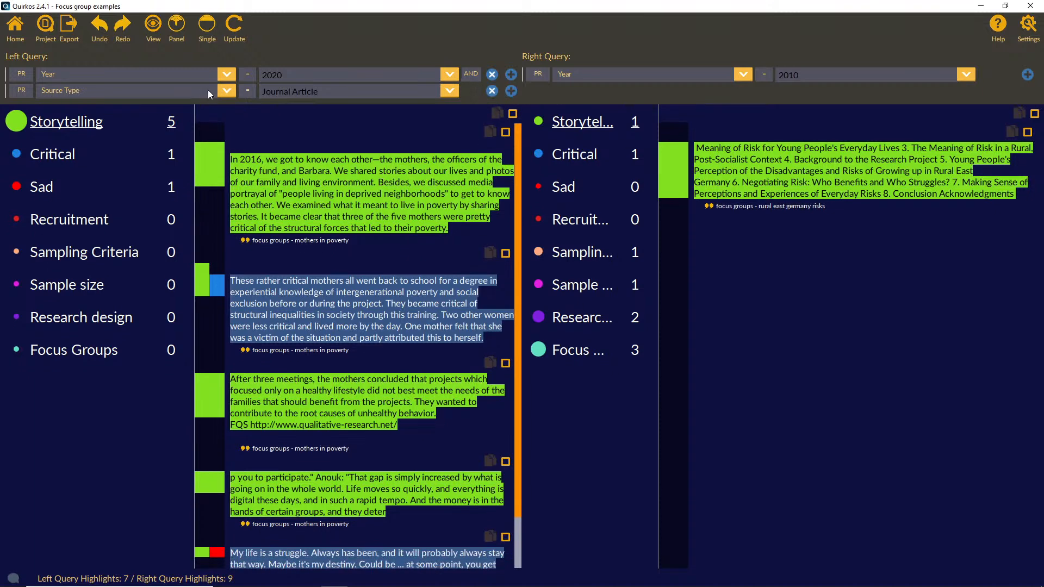
Step: Set the left query's second condition to Year = 2010, combined by AND, and update the results
left_click(224, 89)
left_click(221, 117)
left_click(449, 91)
left_click(439, 118)
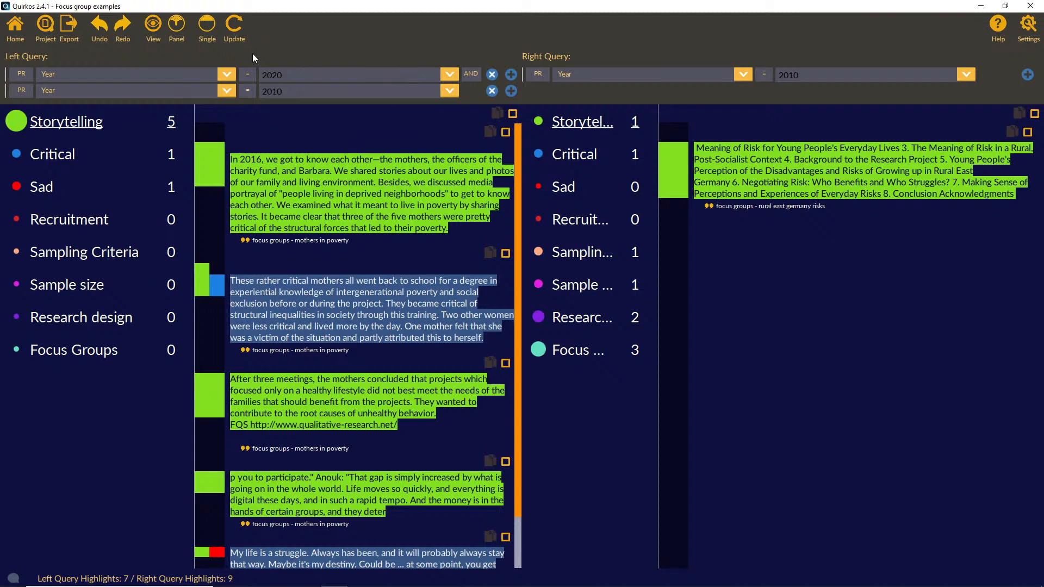
left_click(227, 37)
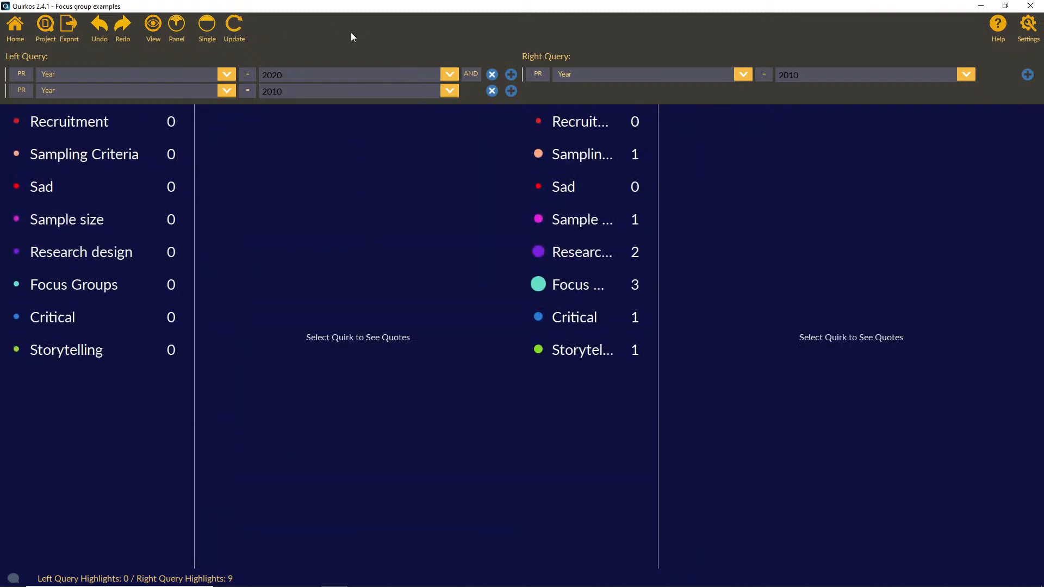
Step: Combine the left query's two year conditions with OR, update the results and review the Storytelling quotes
left_click(471, 73)
left_click(478, 97)
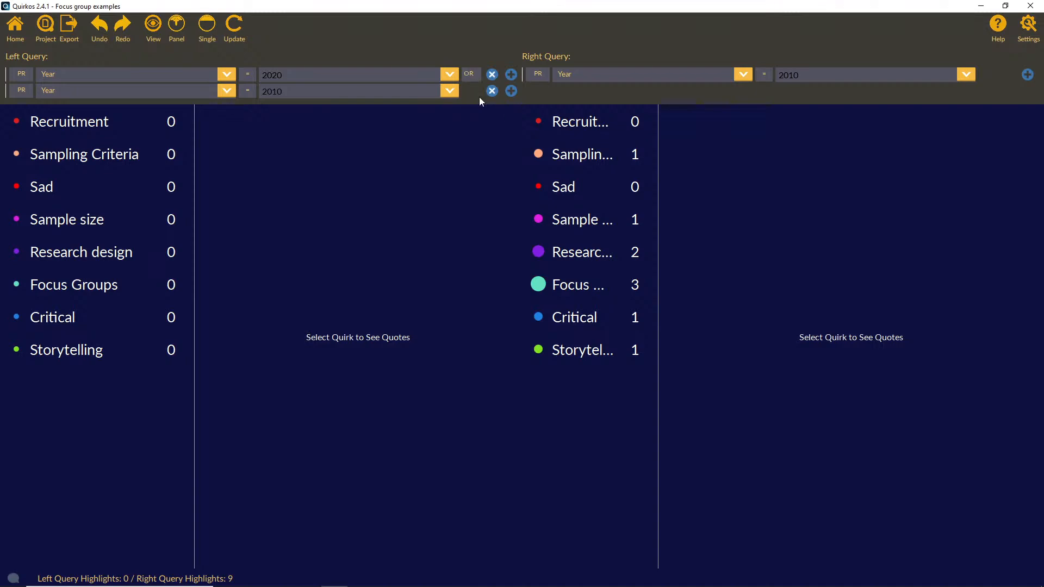
left_click(234, 34)
left_click(112, 121)
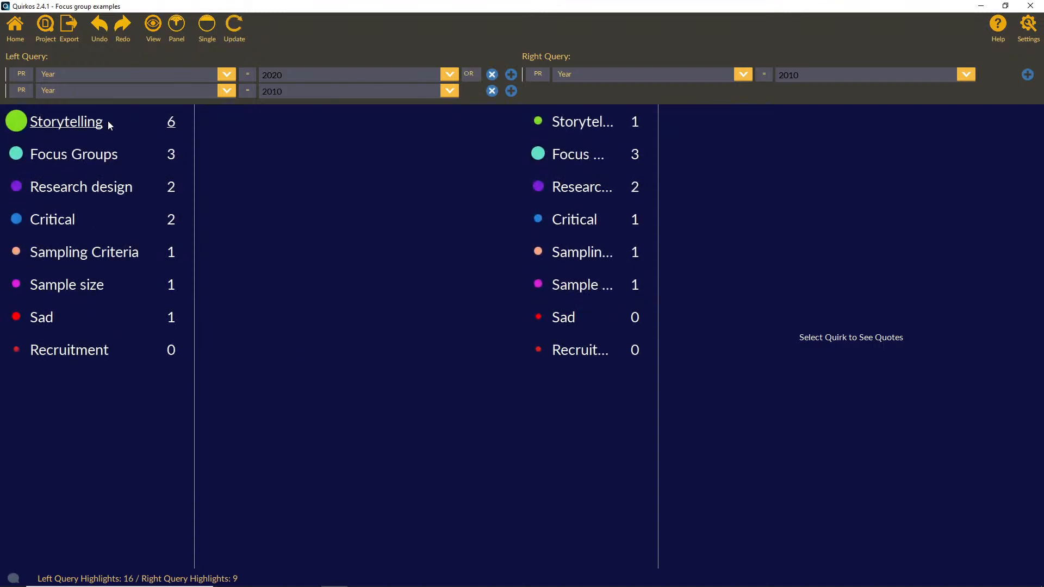
scroll(380, 287, "down", 5)
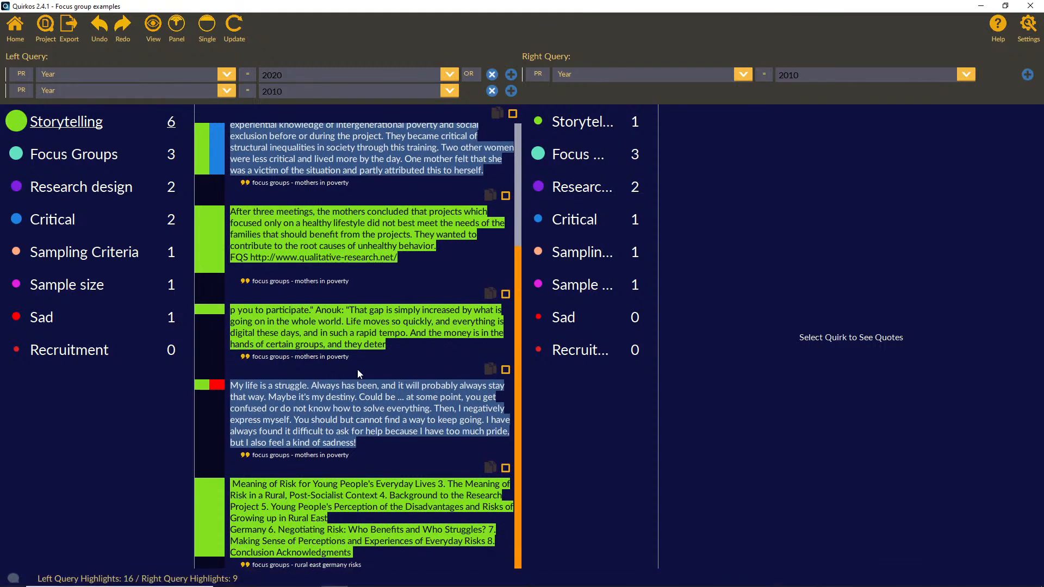
scroll(374, 384, "up", 3)
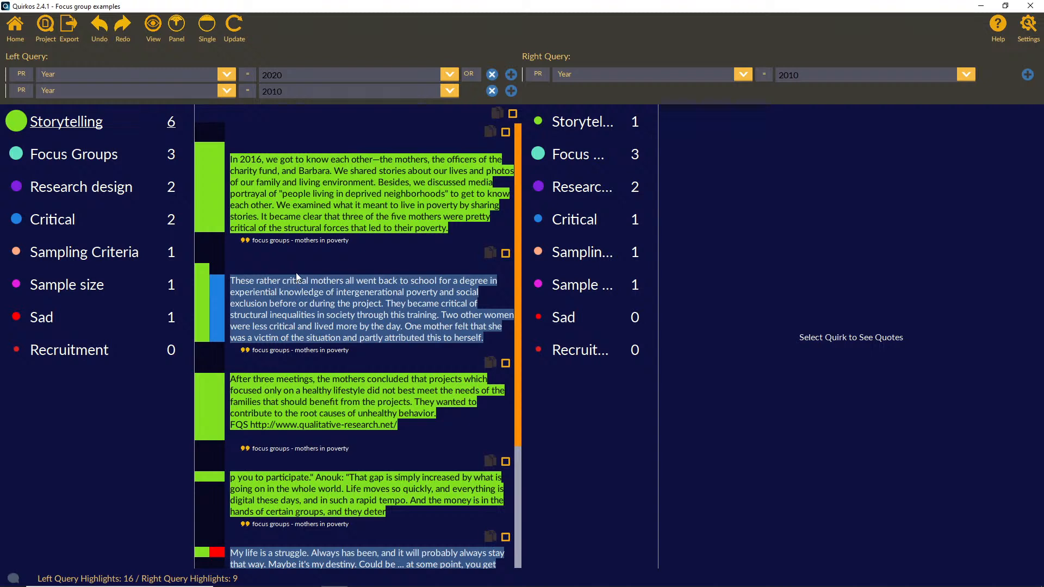
Step: View the export options for the query reports, then return to the main canvas
left_click(73, 36)
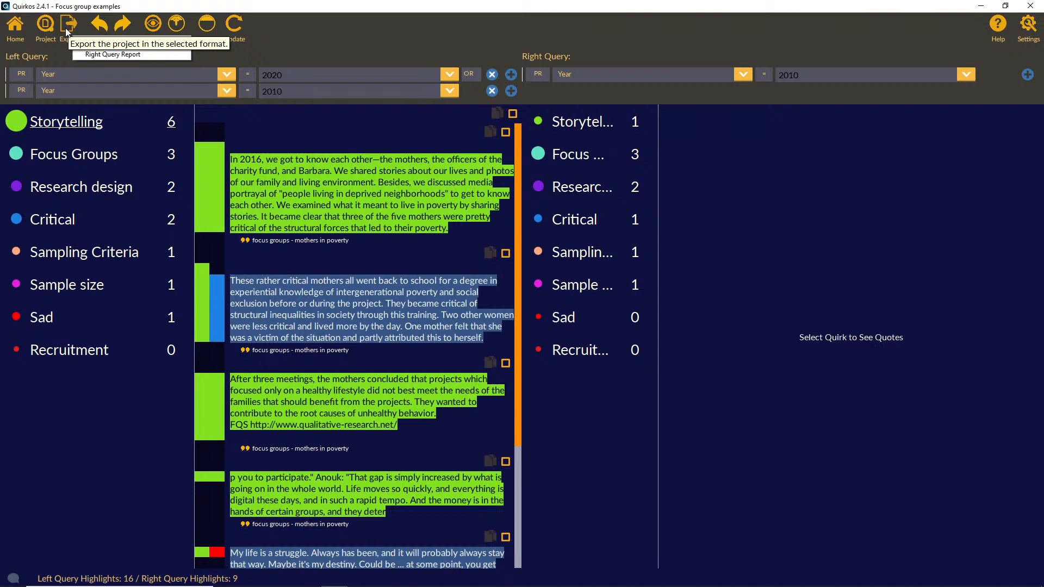
left_click(15, 27)
left_click(15, 28)
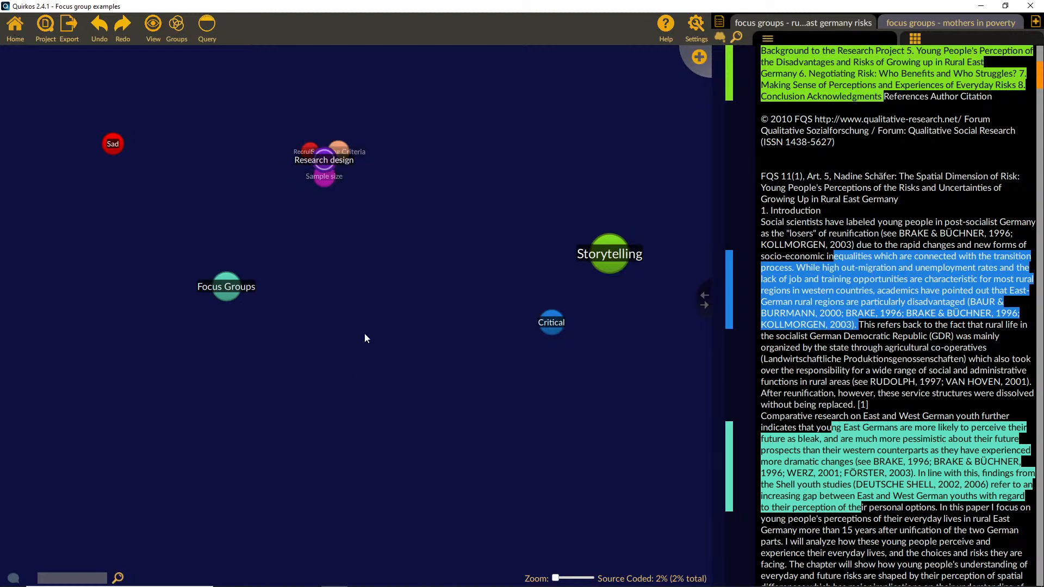
Step: Open the overview of the Research design quirk and select all three of its quotes individually
double_click(326, 160)
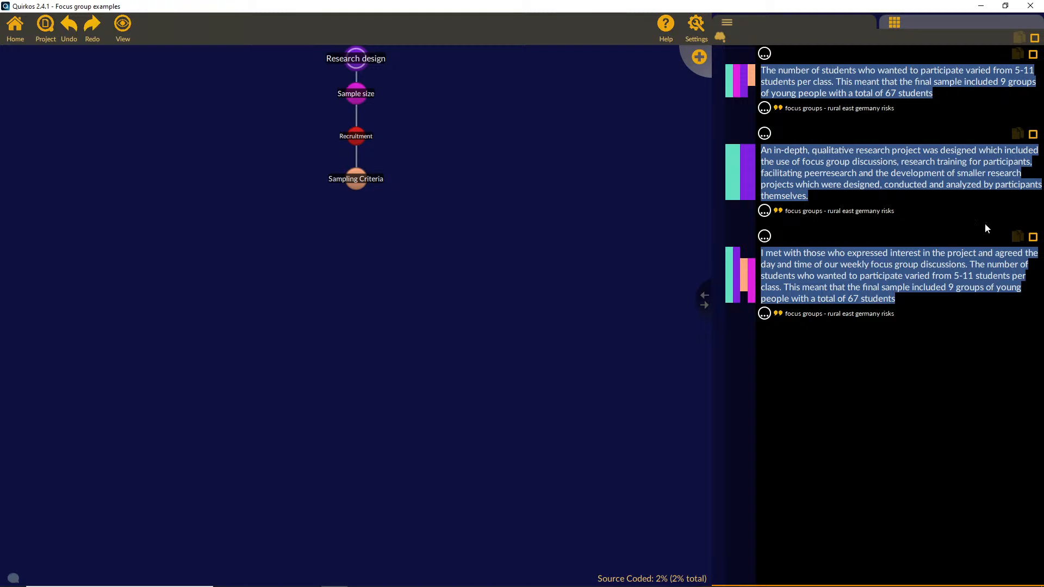
left_click(1032, 56)
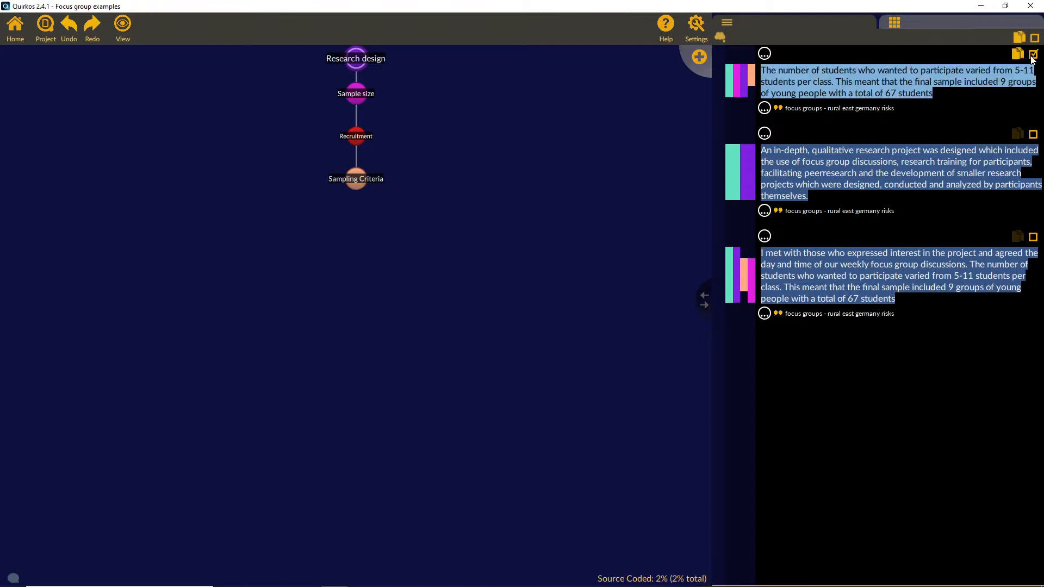
left_click(1034, 135)
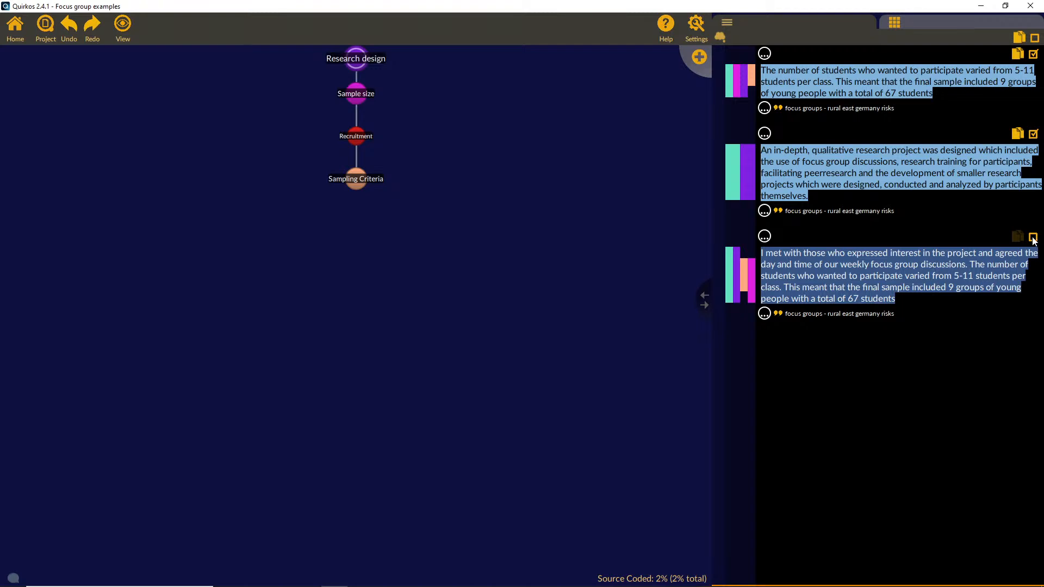
left_click(1033, 238)
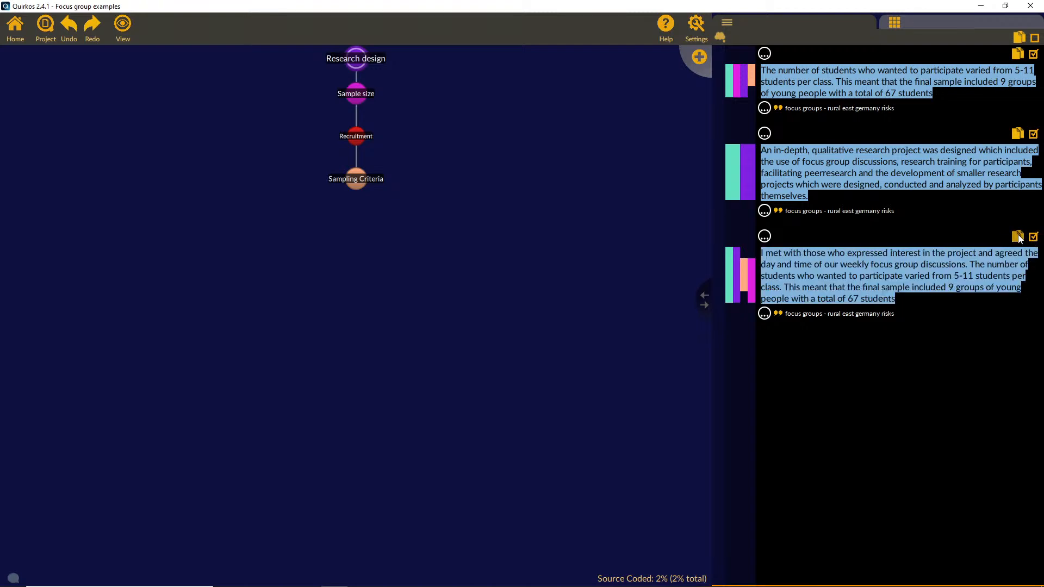
Step: Switch to Word, paste the third Research design quote into a blank document and reduce the window over Quirkos
left_click(3, 576)
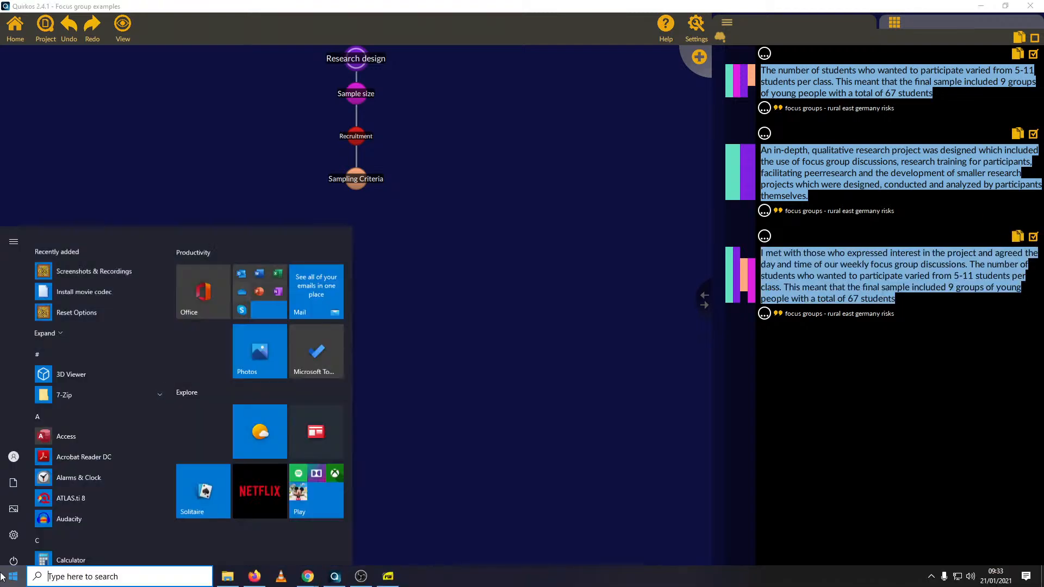
type("word")
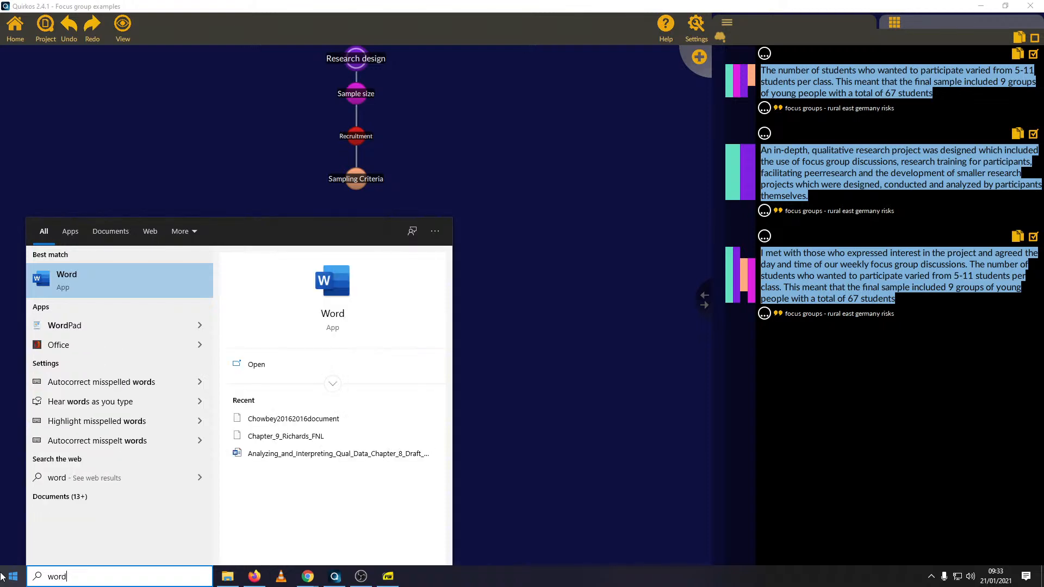
left_click(132, 288)
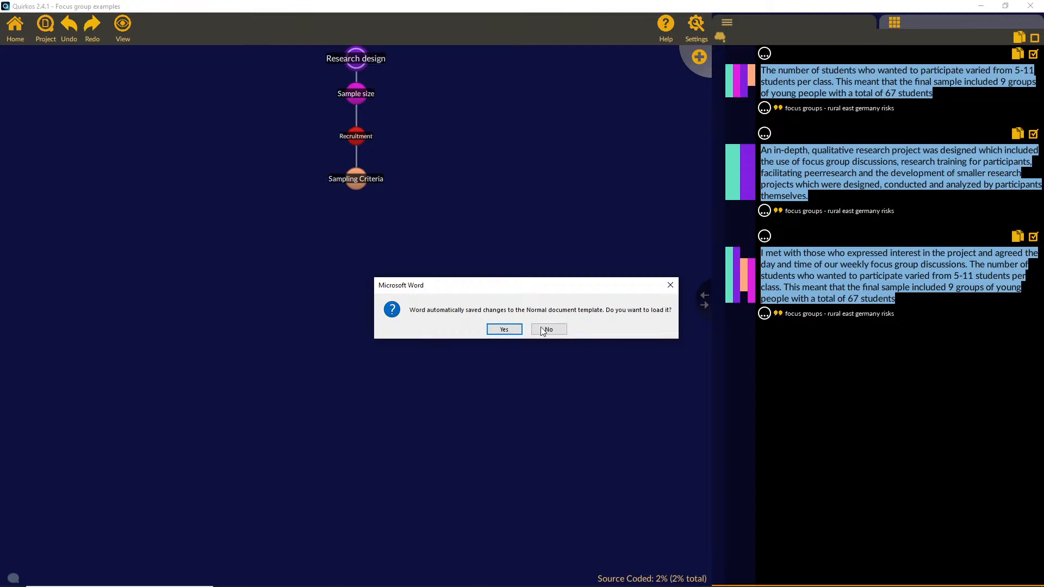
left_click(547, 329)
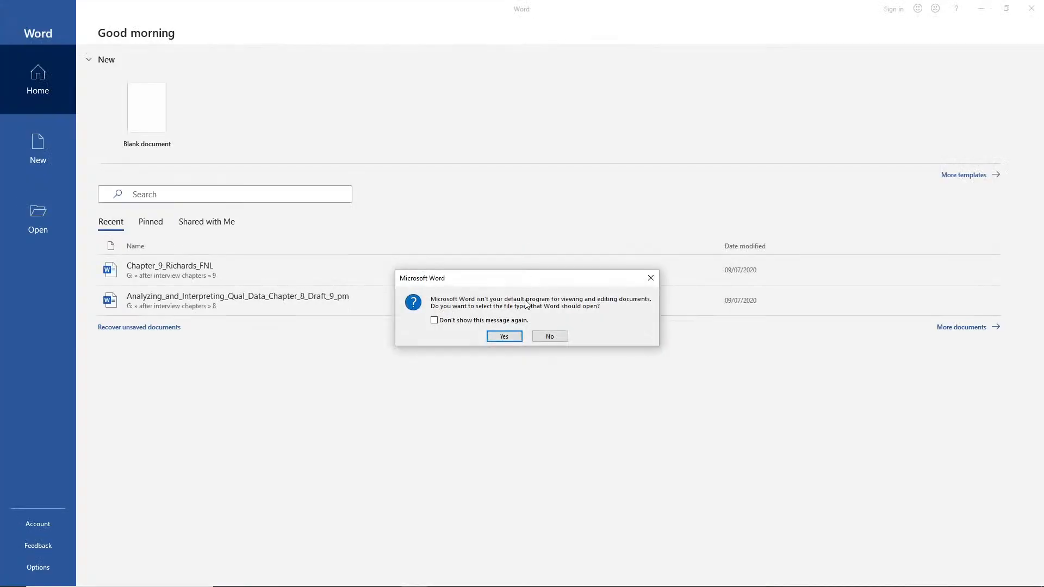
left_click(549, 336)
left_click(142, 113)
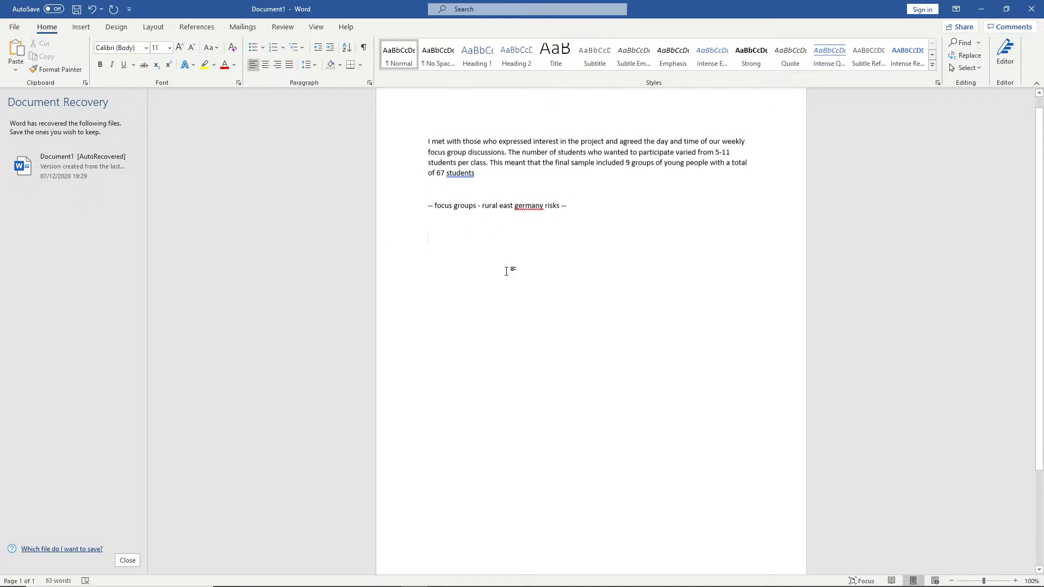
left_click_drag(751, 4, 381, 124)
Step: Copy all of the Research design quotes into the Word document and highlight the source label under the first pasted quote
left_click(1035, 39)
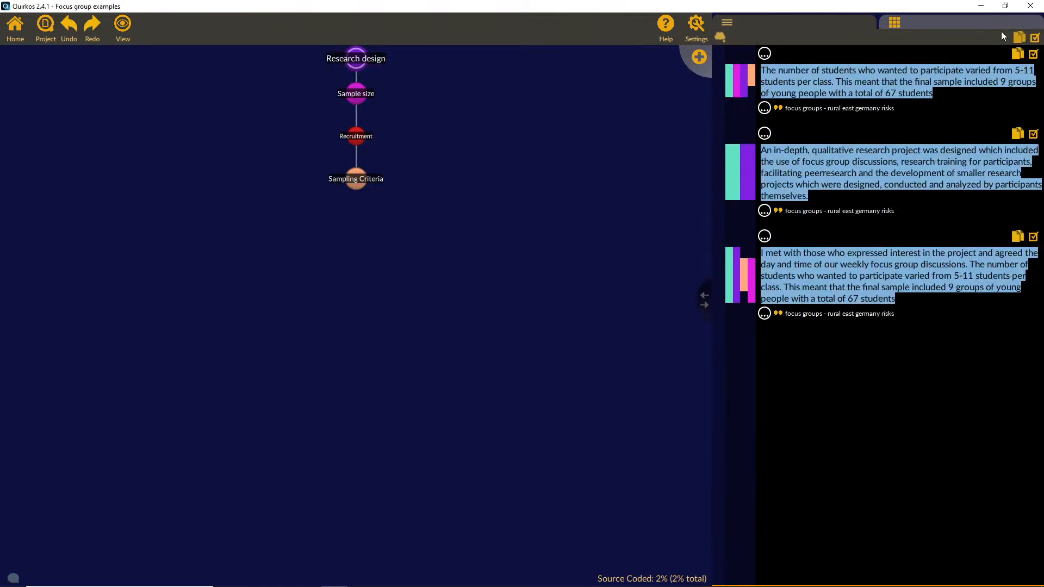
left_click(416, 577)
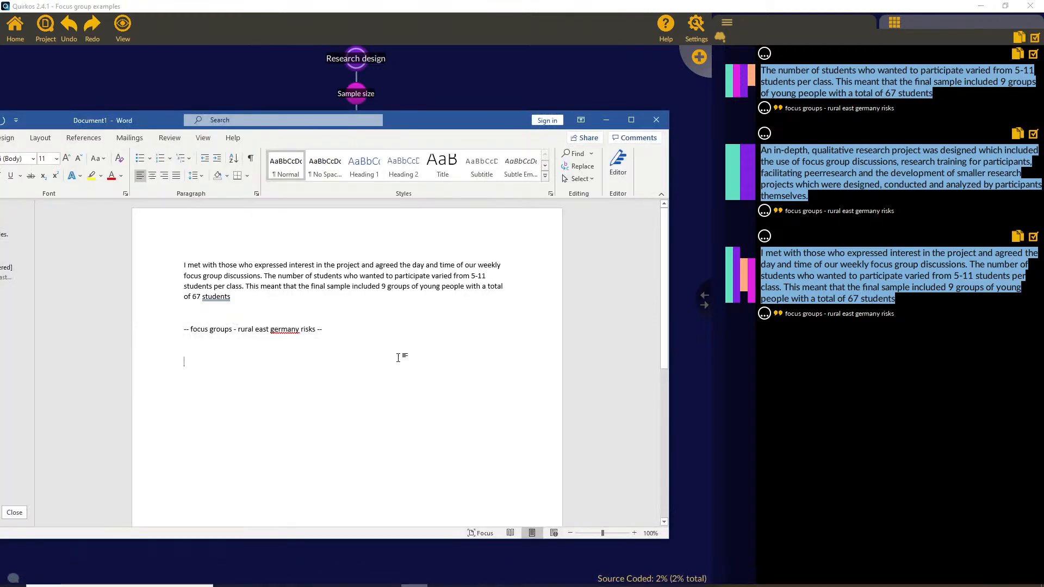
type("The number of students who wanted to participate varied from 5-11 students per class. This meant that the final sample included 9 groups of young people with a total of 67 students  -- focus groups - rural east germany risks --   An in-depth, qualitative research project was designed which included the use of focus group discussions, research training for participants, facilitating peerresearch and the development of smaller research projects which were designed, conducted and analyzed by participants themselves.  -- focus groups - rural east germany risks --   I met with those who expressed interest in the project and agreed the day and time of our weekly focus group discussions. The number of students who wanted to participate varied from 5-11 students per class. This meant that the final sample included 9 groups of young people with a total of 67 students  -- focus groups - rural east germany risks --")
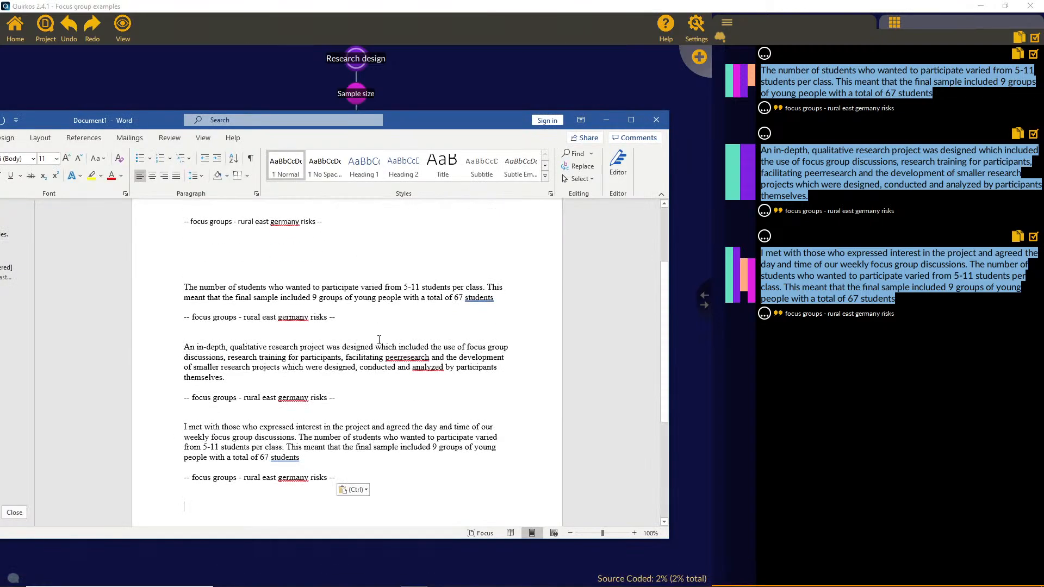
left_click_drag(353, 319, 120, 311)
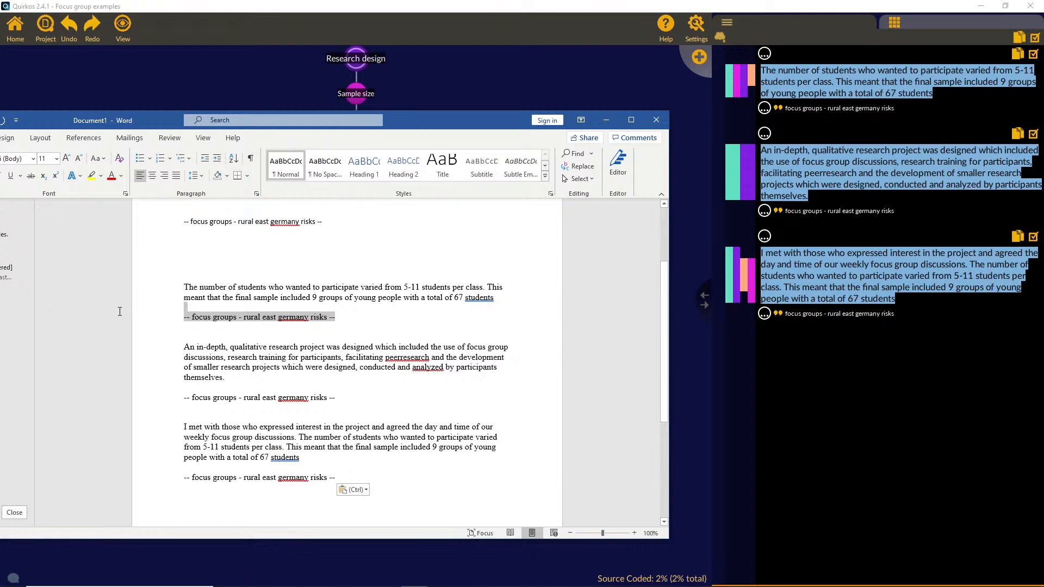
left_click(247, 317)
left_click_drag(192, 318, 180, 311)
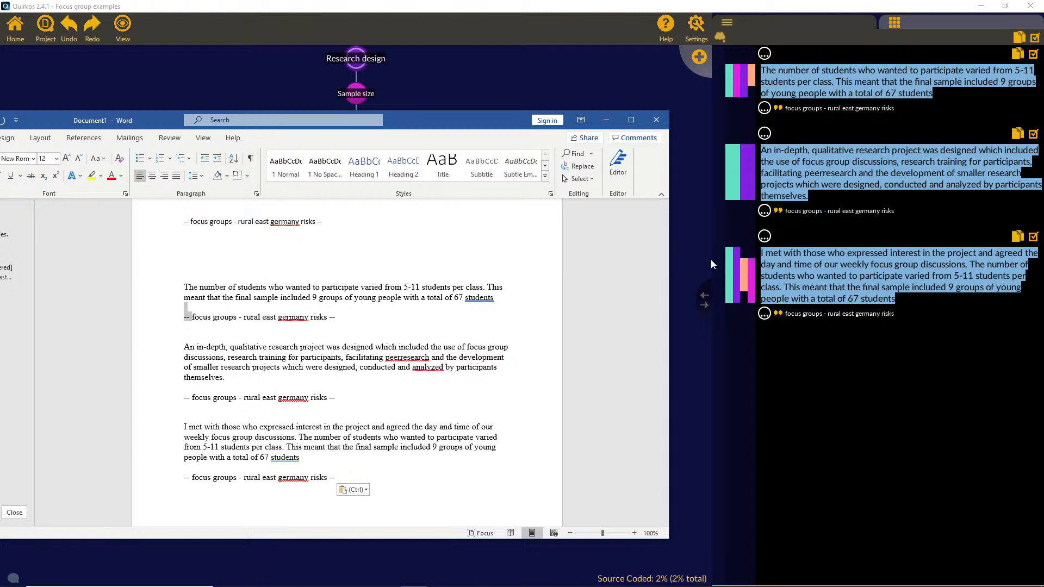
Step: Close the Word document without saving it and return to Quirkos
left_click(650, 129)
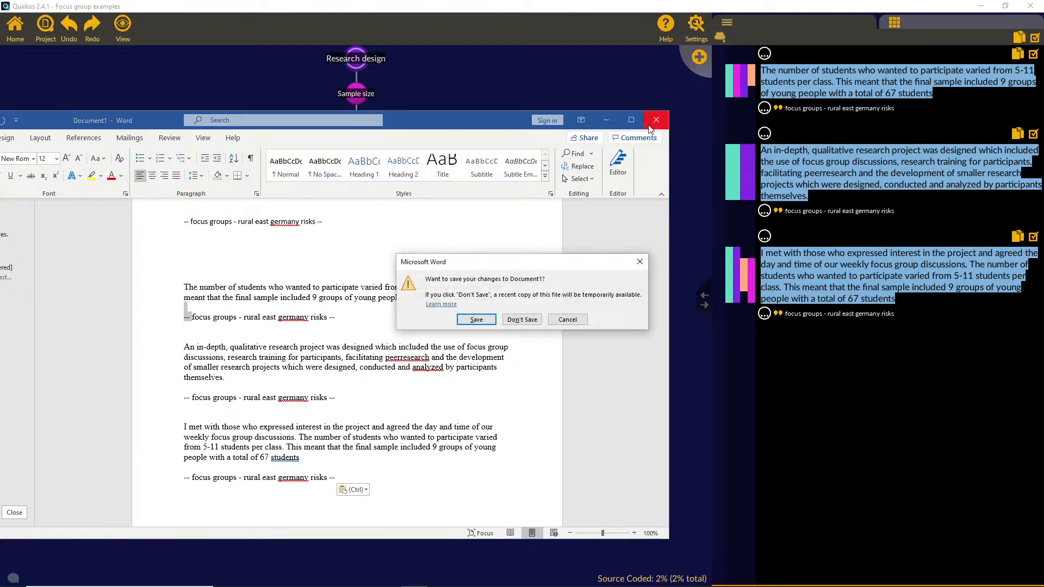
left_click(526, 321)
left_click(204, 279)
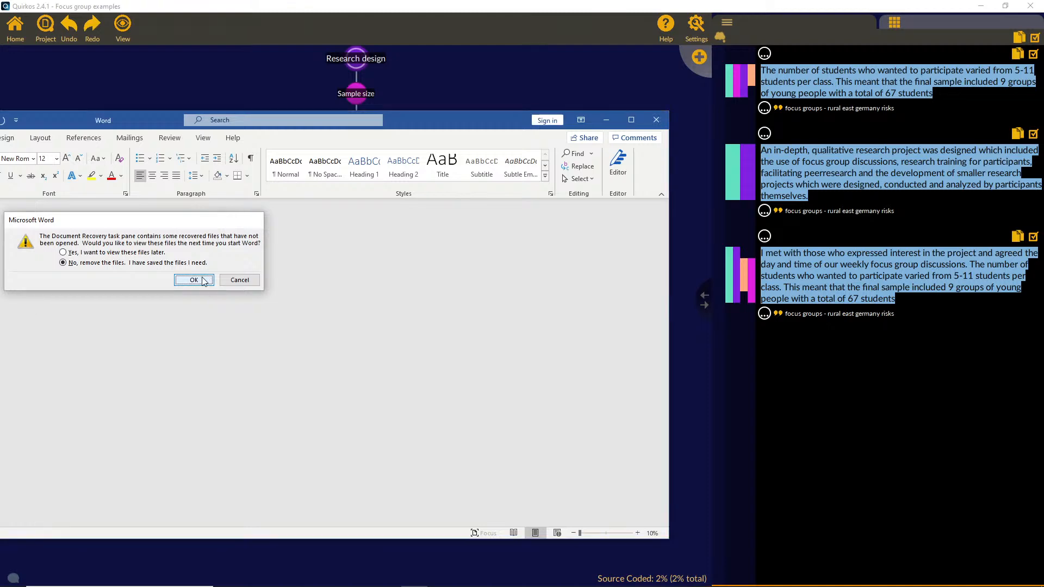
Step: Return to the main canvas and view the overview of the Storytelling quirk's quotes
left_click(15, 28)
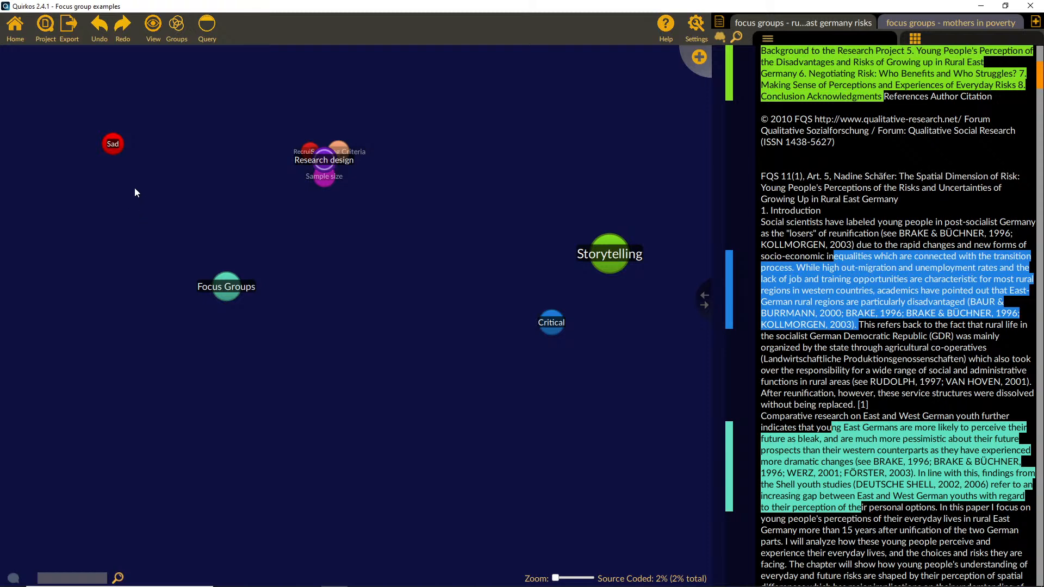
right_click(613, 253)
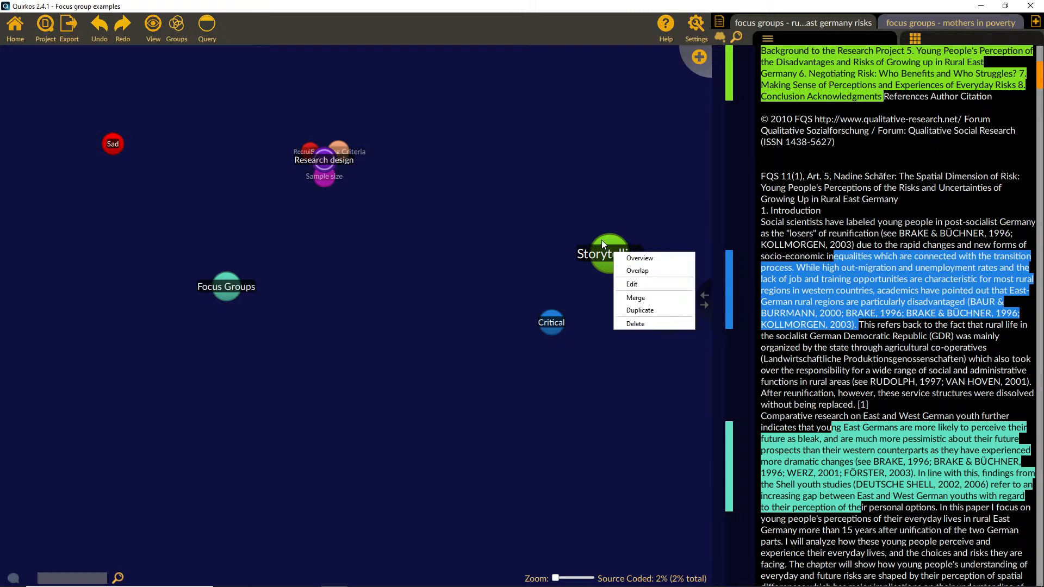
left_click(595, 153)
double_click(602, 249)
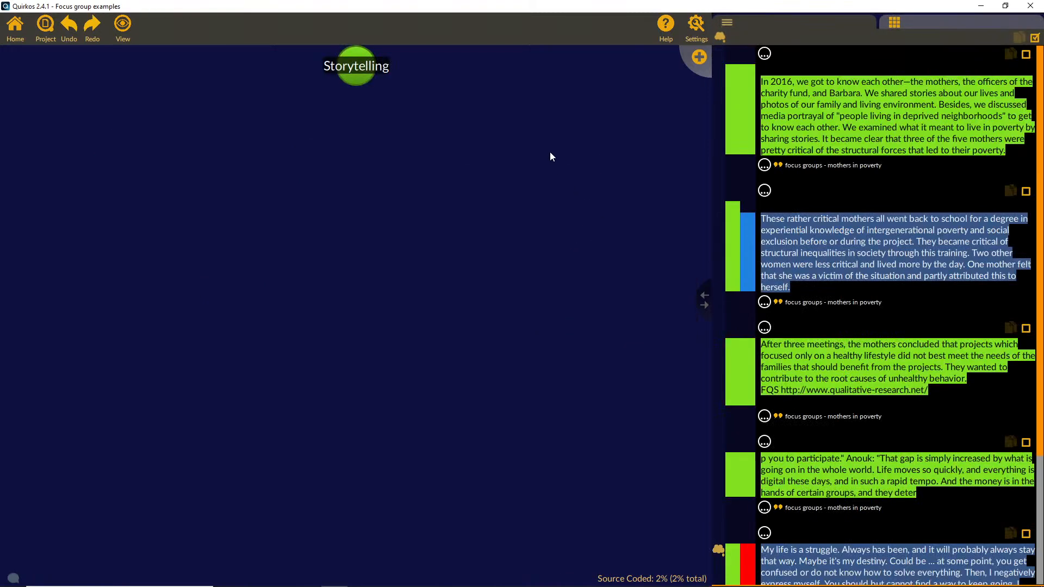
left_click(487, 340)
Step: Examine the Storytelling quirk's overlap view and the quotes it shares with Sad and Critical, then return to the main canvas
right_click(614, 252)
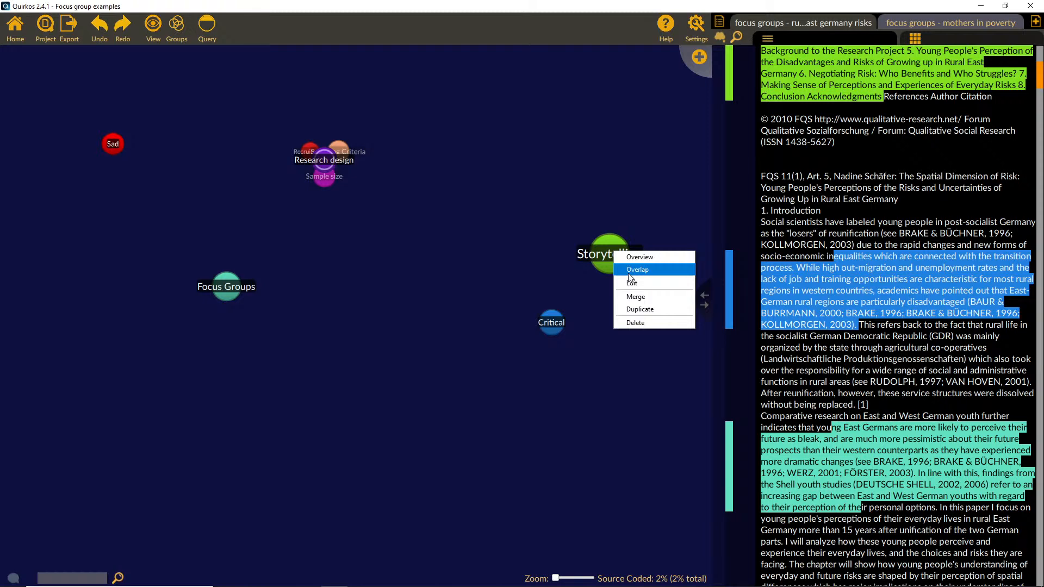
left_click(629, 273)
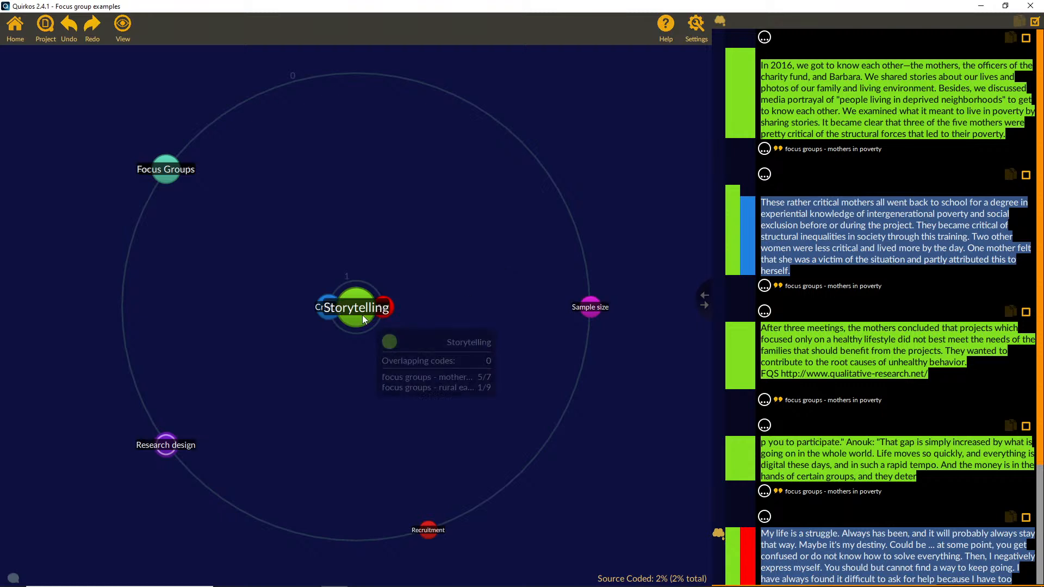
left_click(382, 308)
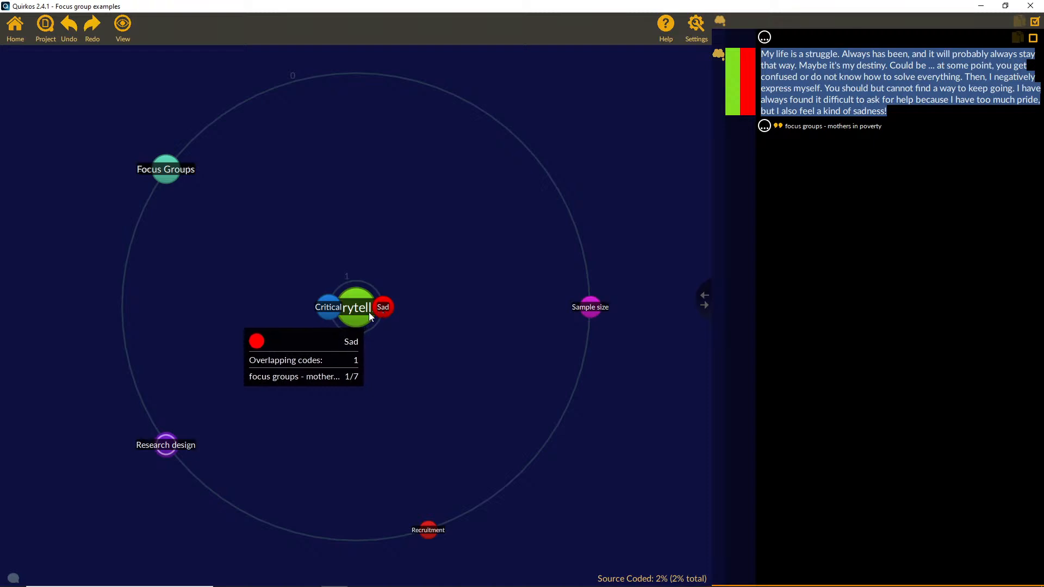
mouse_move(364, 313)
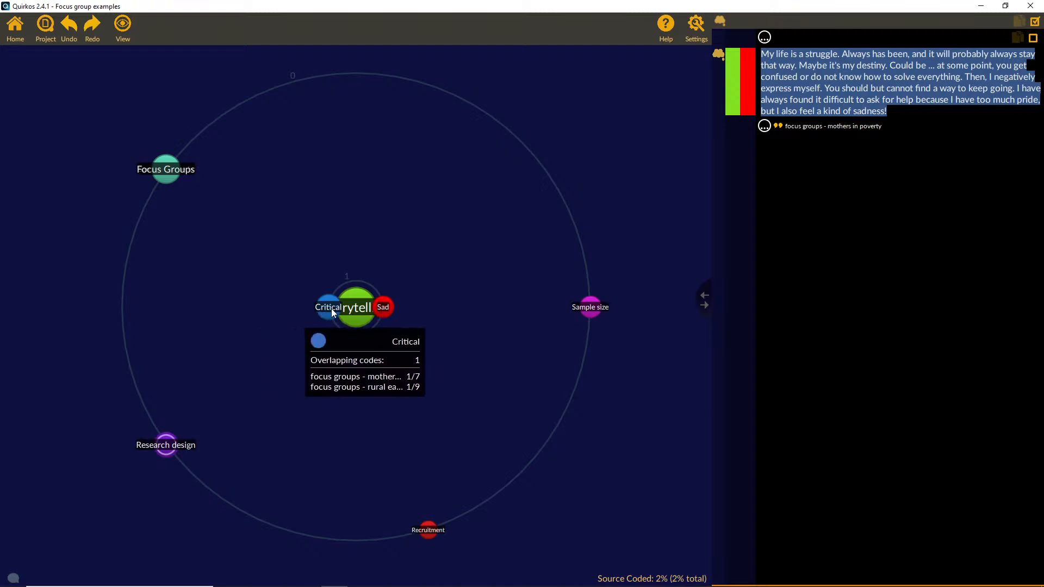
left_click(334, 312)
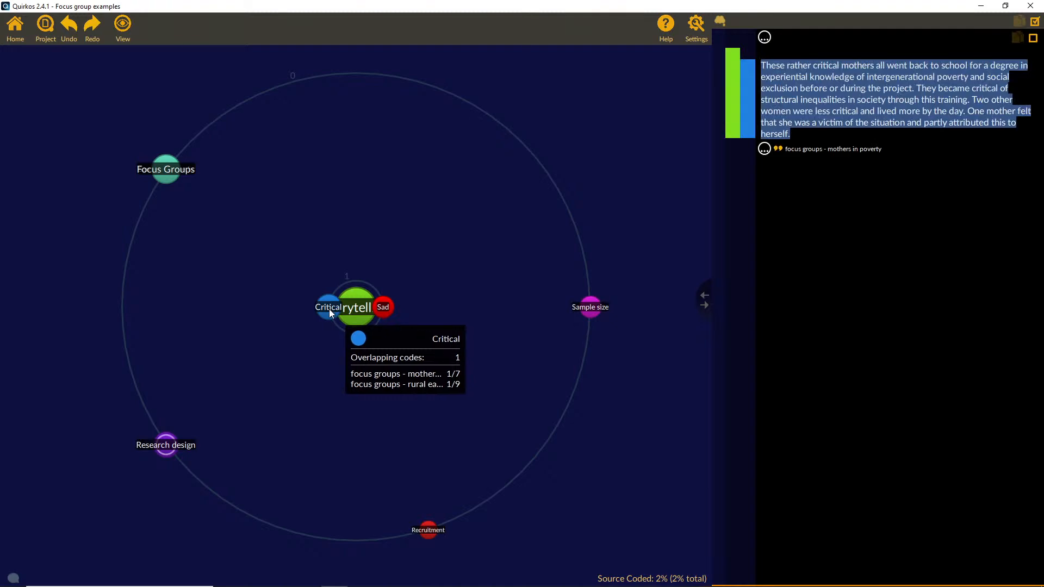
left_click(382, 308)
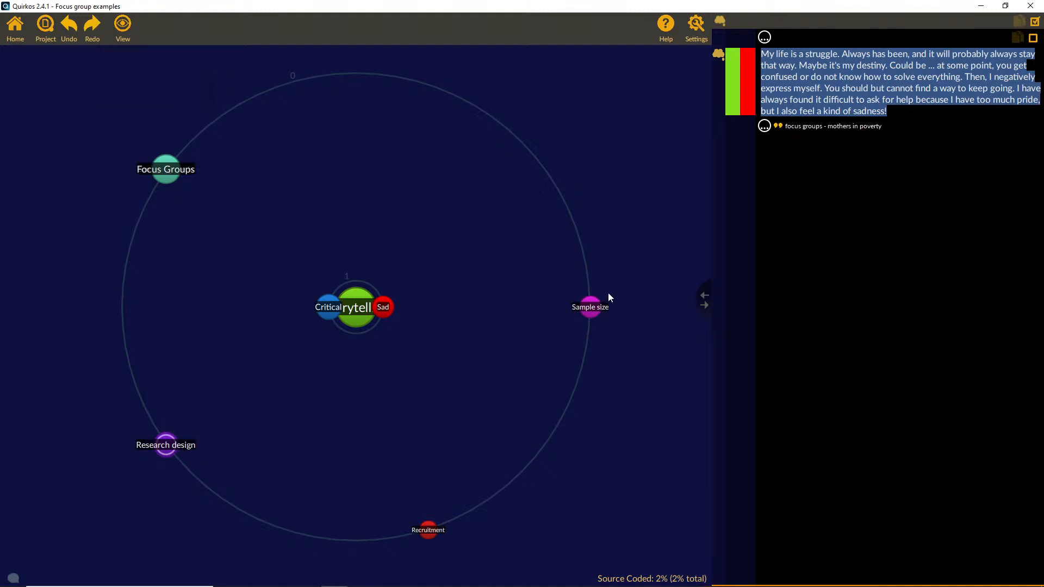
mouse_move(365, 319)
mouse_move(384, 308)
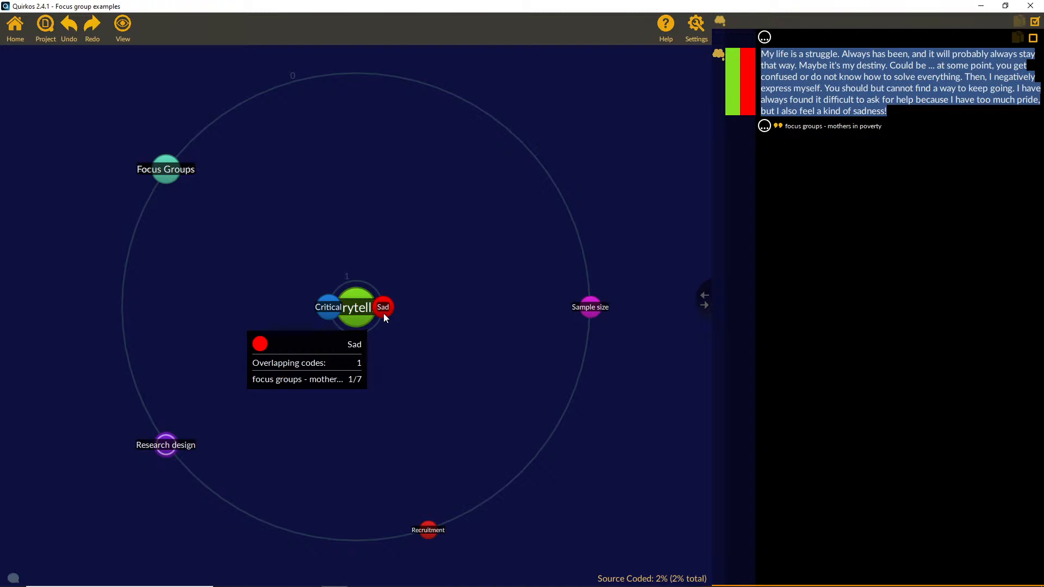
left_click(15, 32)
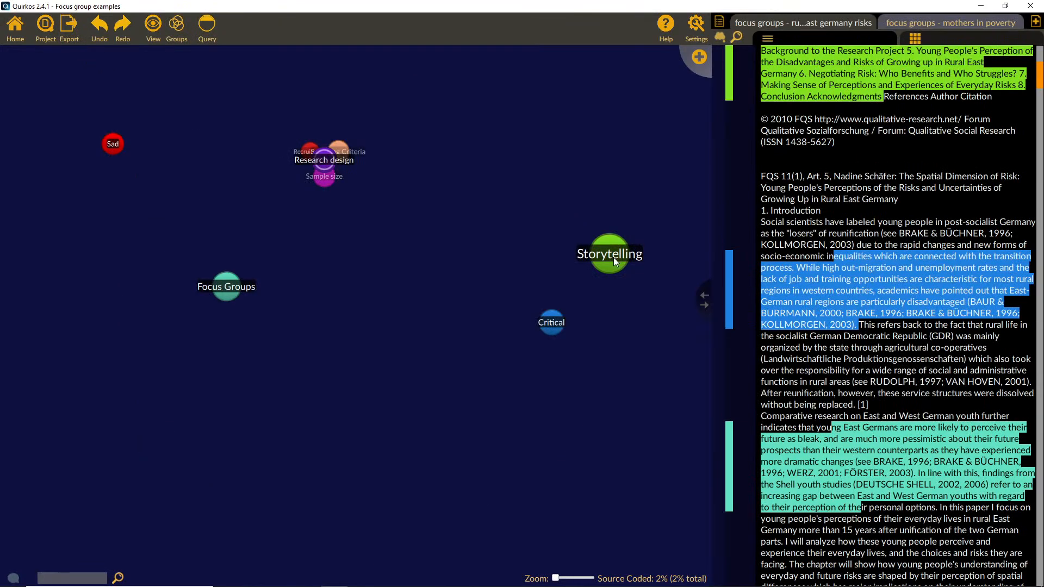
Step: Change the Storytelling quirk's color to orange (#ffaa00) and save its properties
right_click(610, 252)
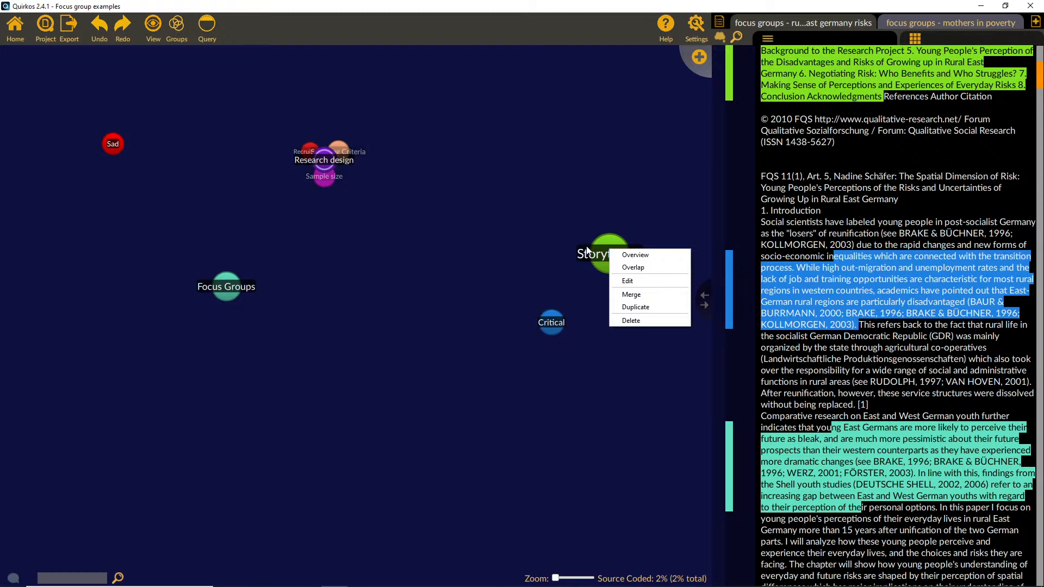
left_click(626, 282)
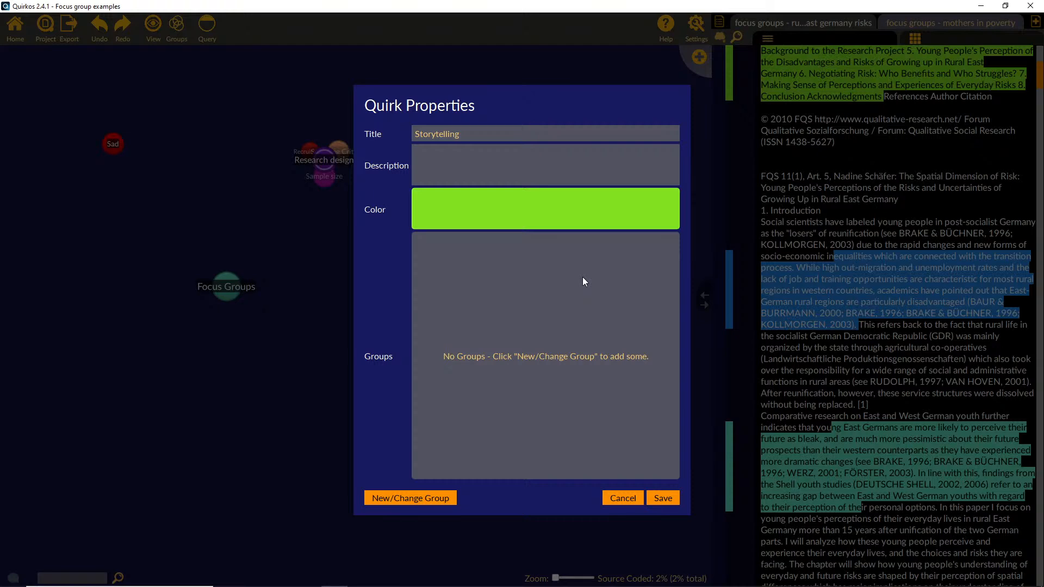
left_click(550, 208)
left_click(461, 242)
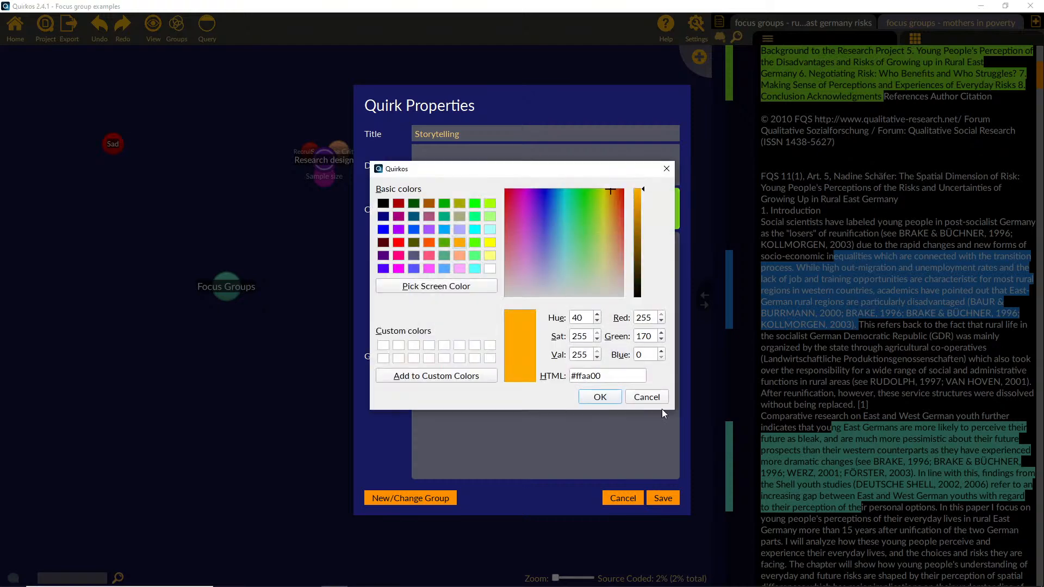
left_click(600, 397)
key("Return")
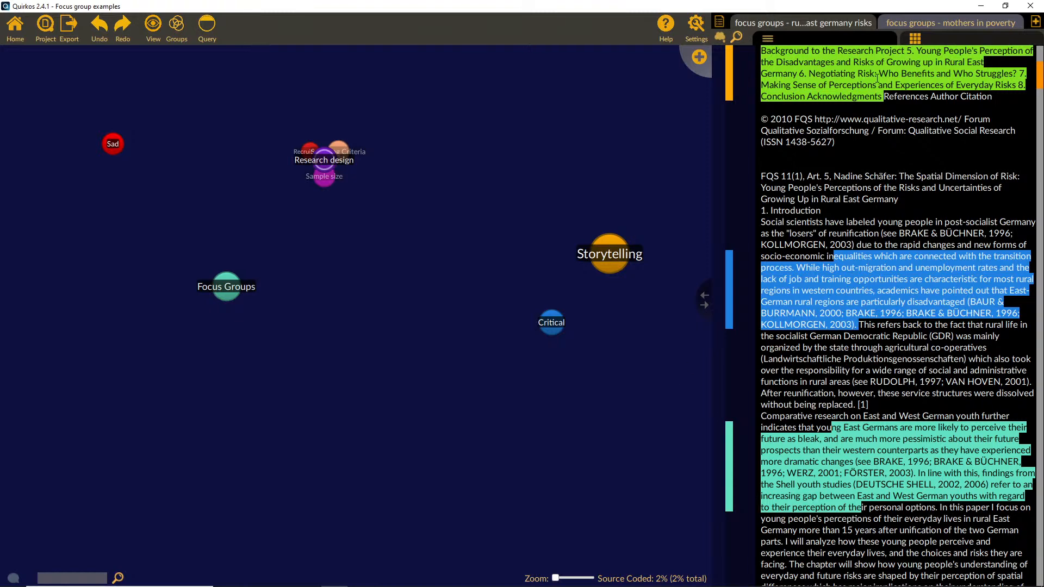
Step: Review the Storytelling highlights in the rural east germany risks and mothers in poverty sources
left_click(905, 24)
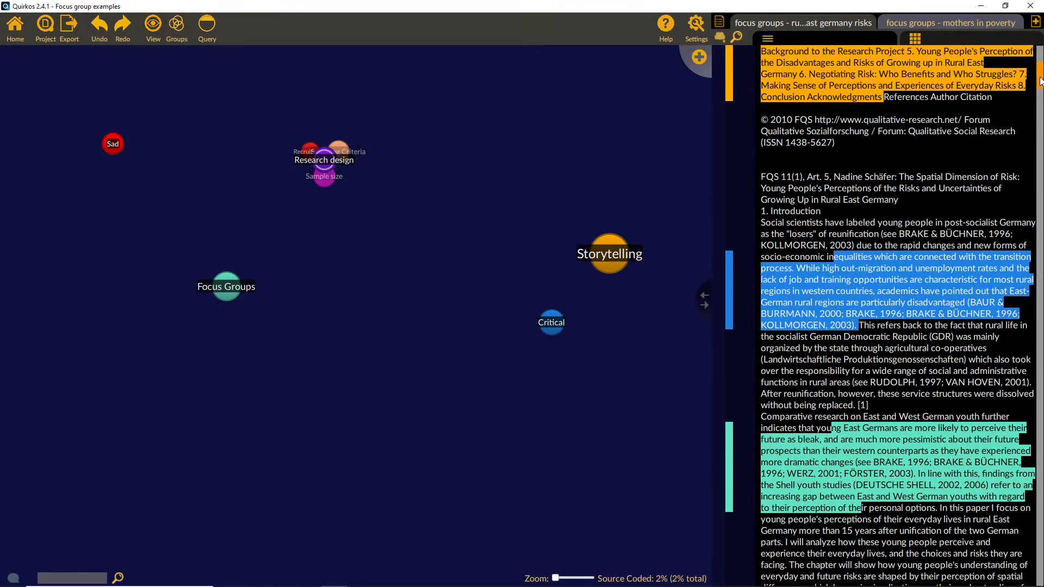
left_click_drag(1039, 77, 1037, 48)
left_click(955, 24)
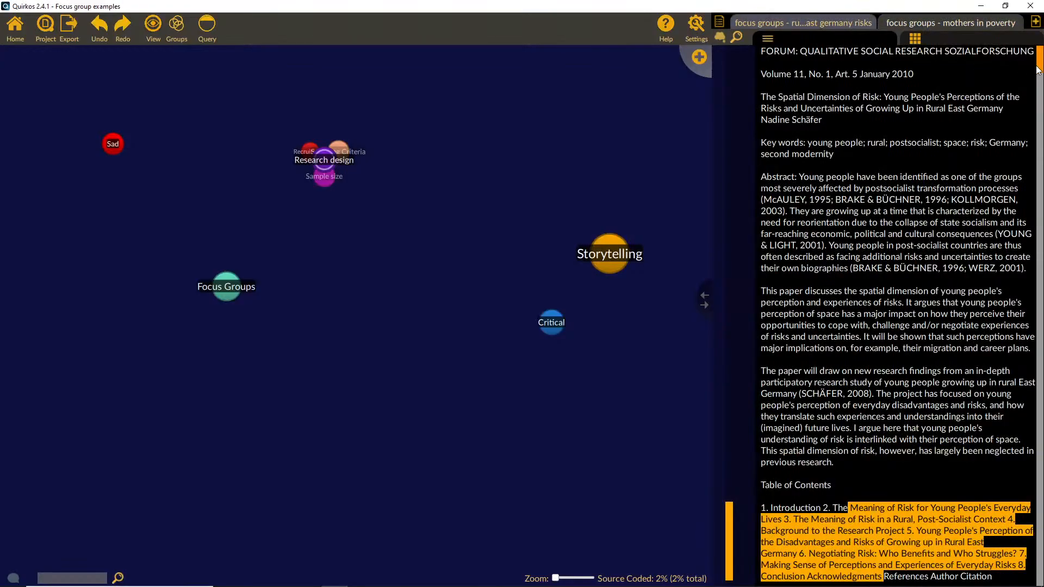
left_click_drag(1037, 69, 1040, 213)
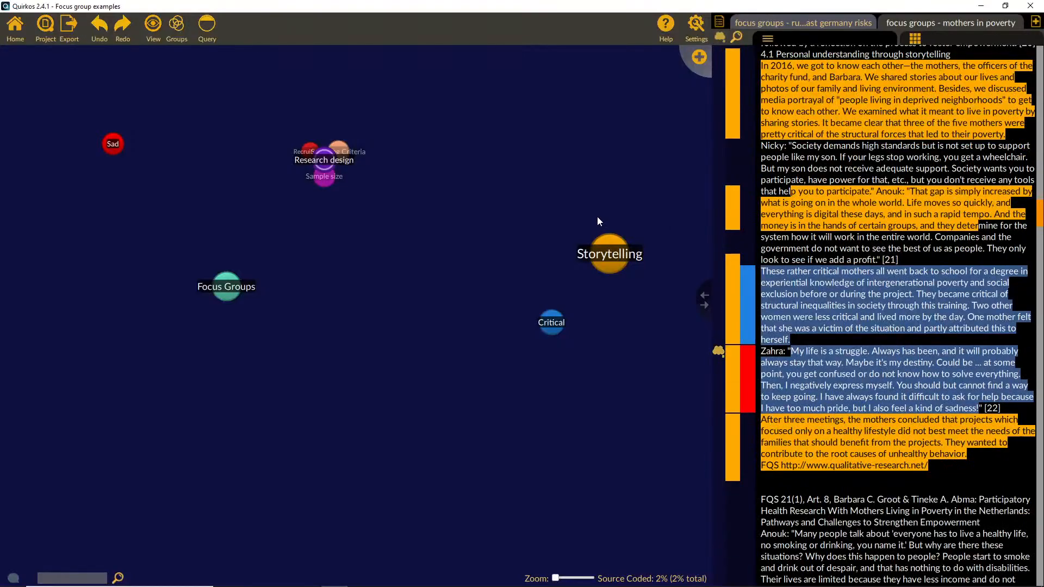
Step: Move the Storytelling quirk on the canvas closer to the Research design cluster, above Critical
left_click_drag(612, 257, 526, 208)
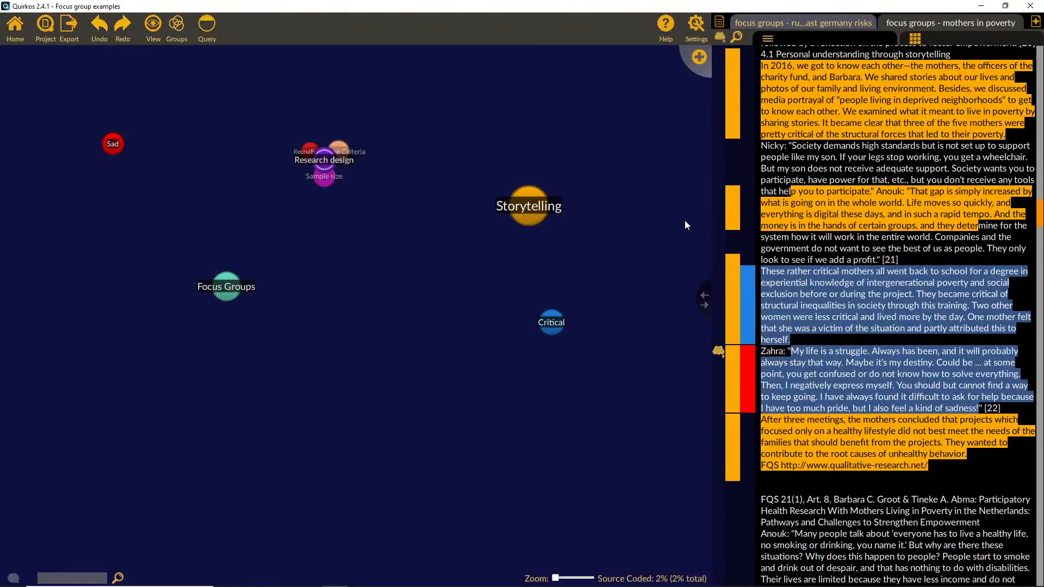
Step: Delete the Storytelling quirk from the canvas and undo the deletion
right_click(532, 197)
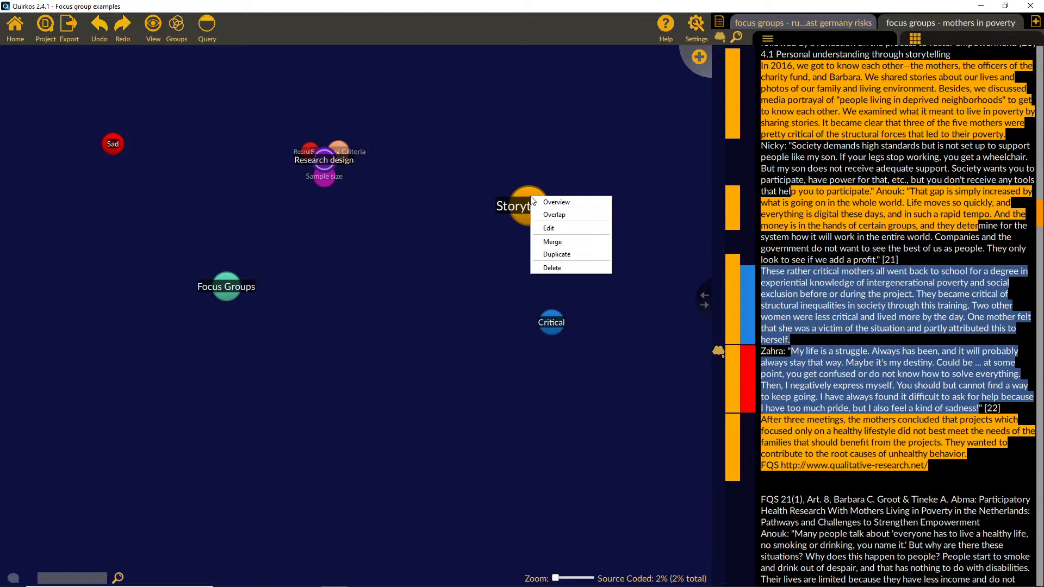
left_click(572, 263)
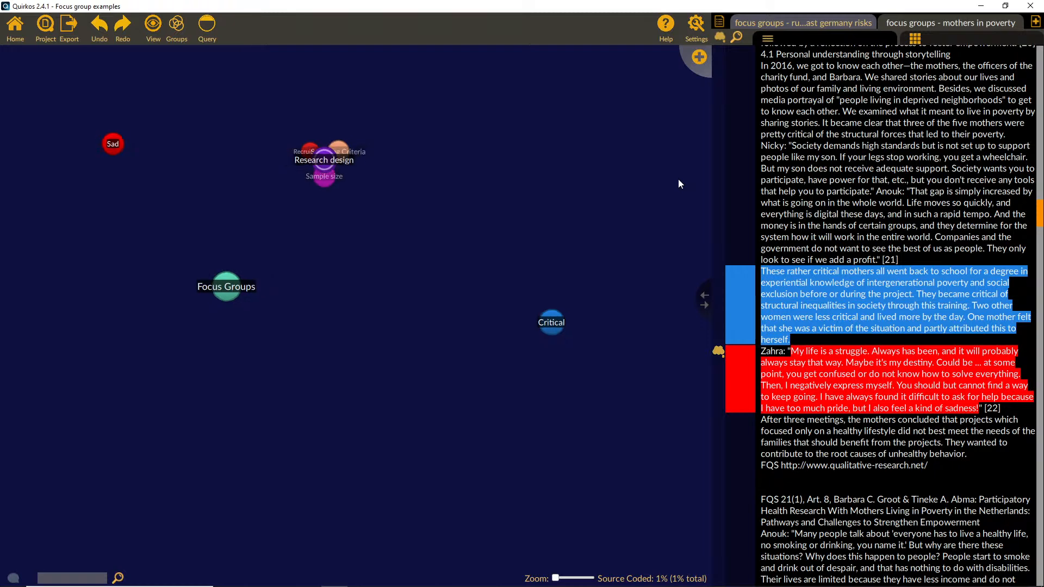
key("ctrl+z")
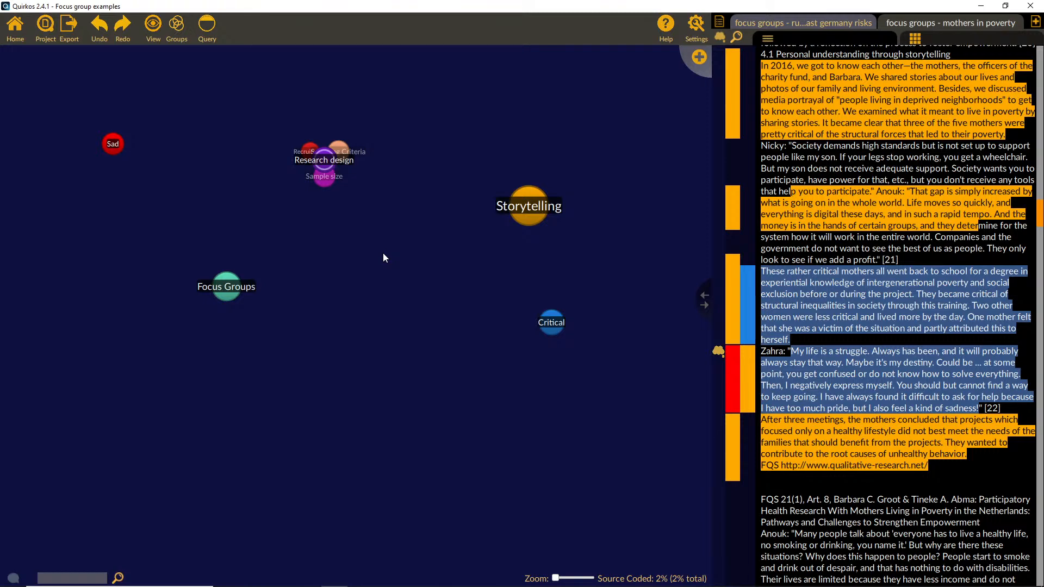
Step: Create a project report and enlarge its window around the Quirks Summary table
left_click(68, 34)
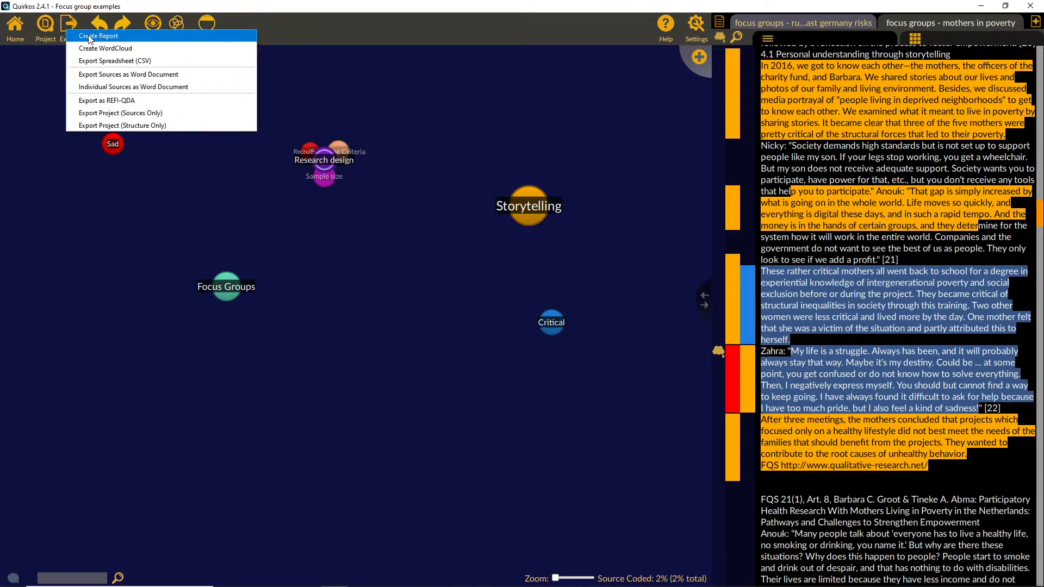
left_click(92, 37)
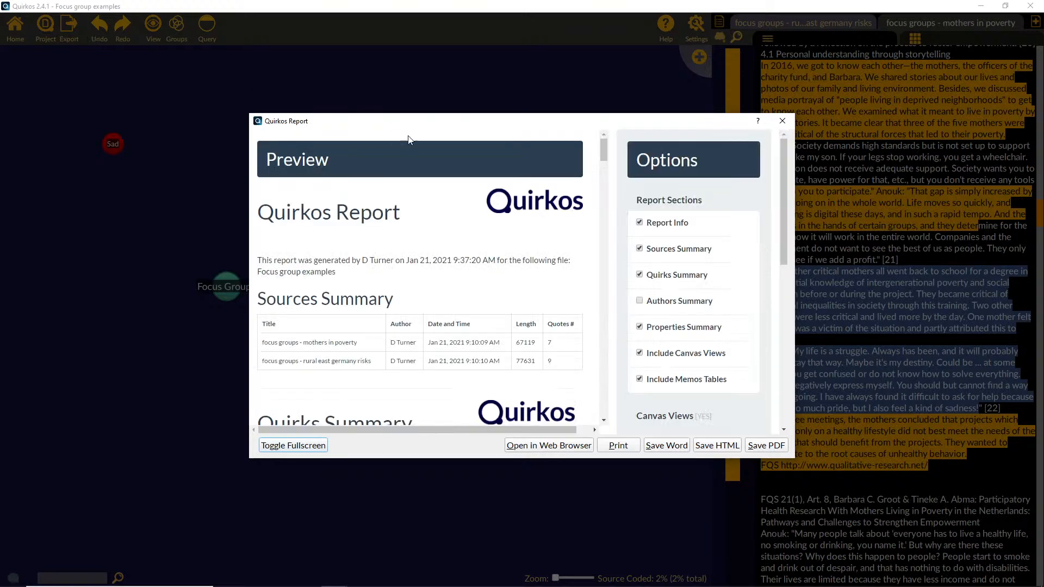
left_click_drag(416, 120, 265, 77)
scroll(412, 297, "down", 3)
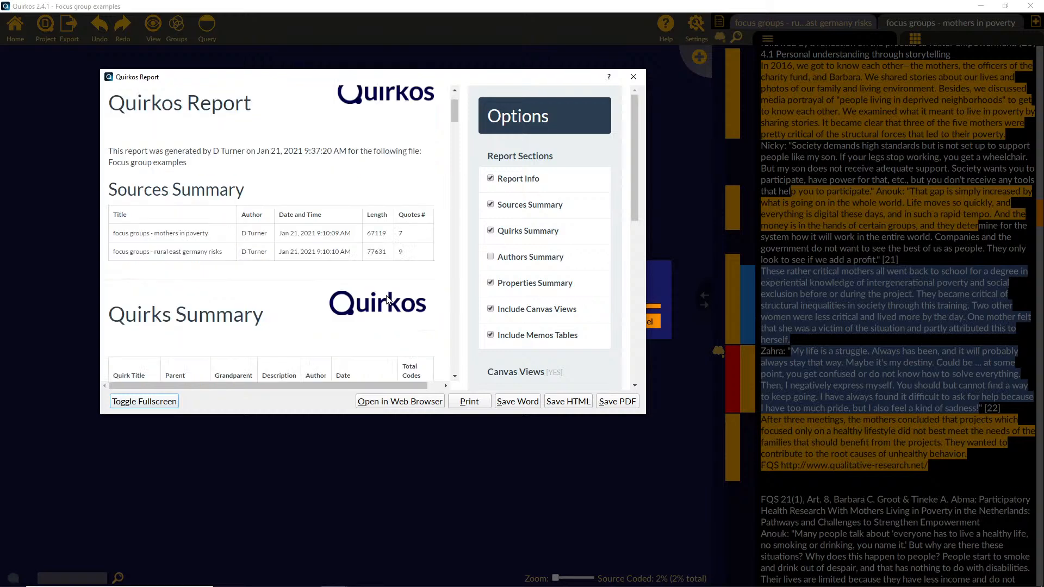
scroll(419, 262, "up", 2)
mouse_move(386, 269)
left_mouse_down()
mouse_move(366, 266)
mouse_move(398, 268)
left_mouse_up()
scroll(405, 293, "down", 3)
scroll(404, 292, "down", 5)
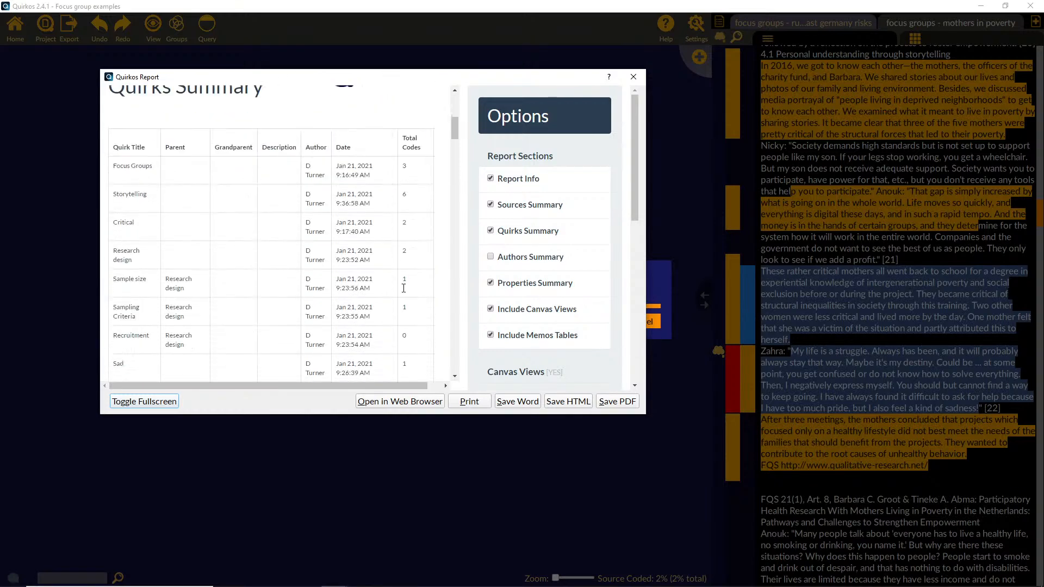
scroll(405, 291, "up", 1)
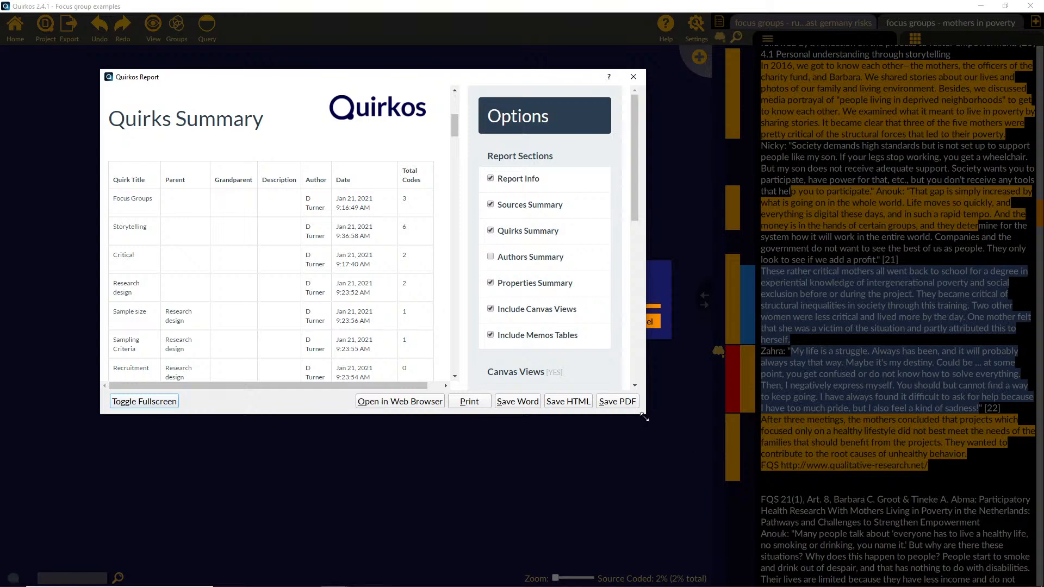
left_click_drag(642, 417, 864, 496)
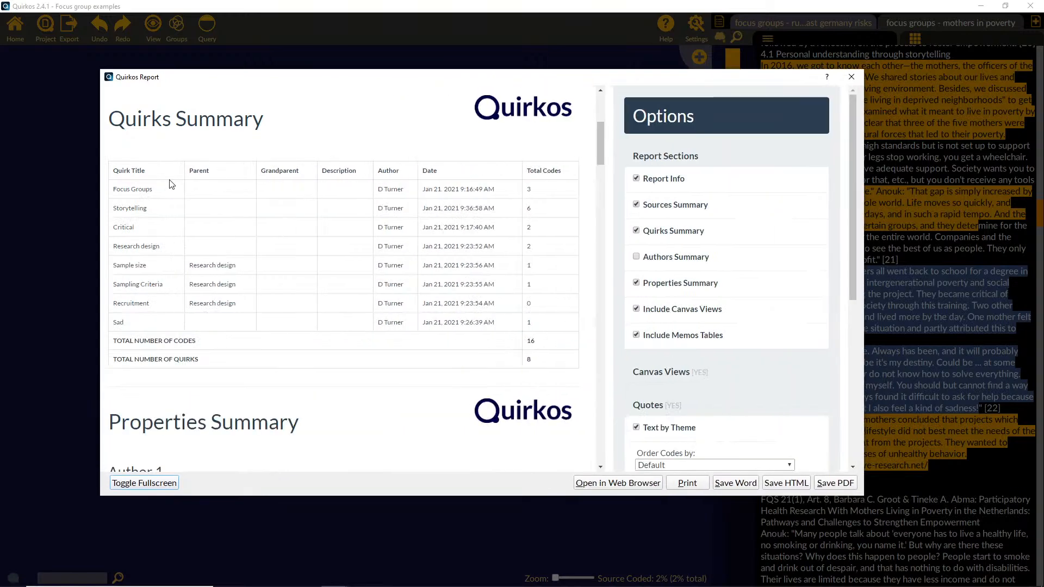
Step: Review the report's Quirks Summary table and the Main Canvas Views image
left_click_drag(111, 118, 294, 117)
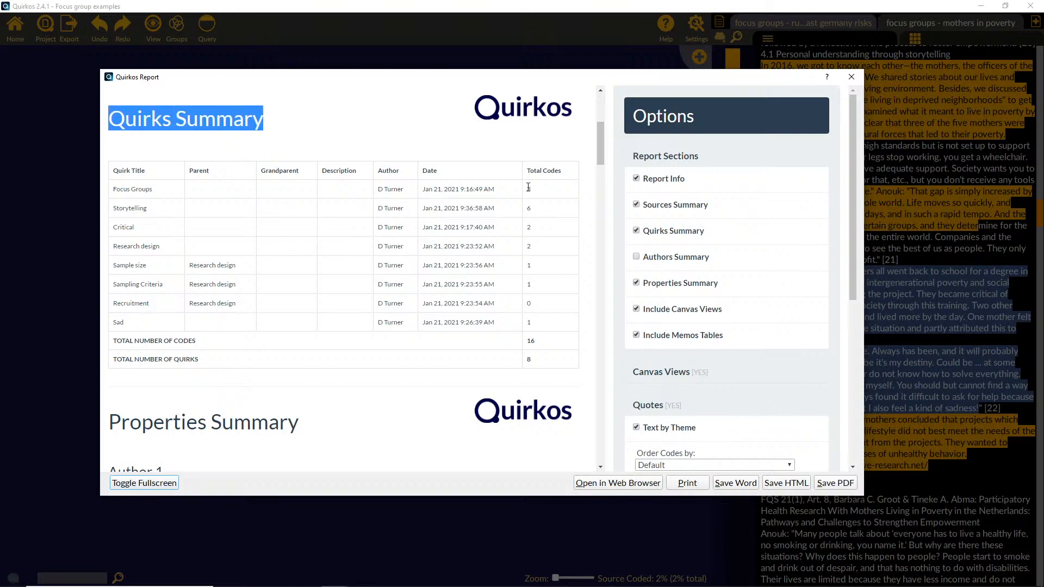
left_click(534, 219)
middle_click(525, 259)
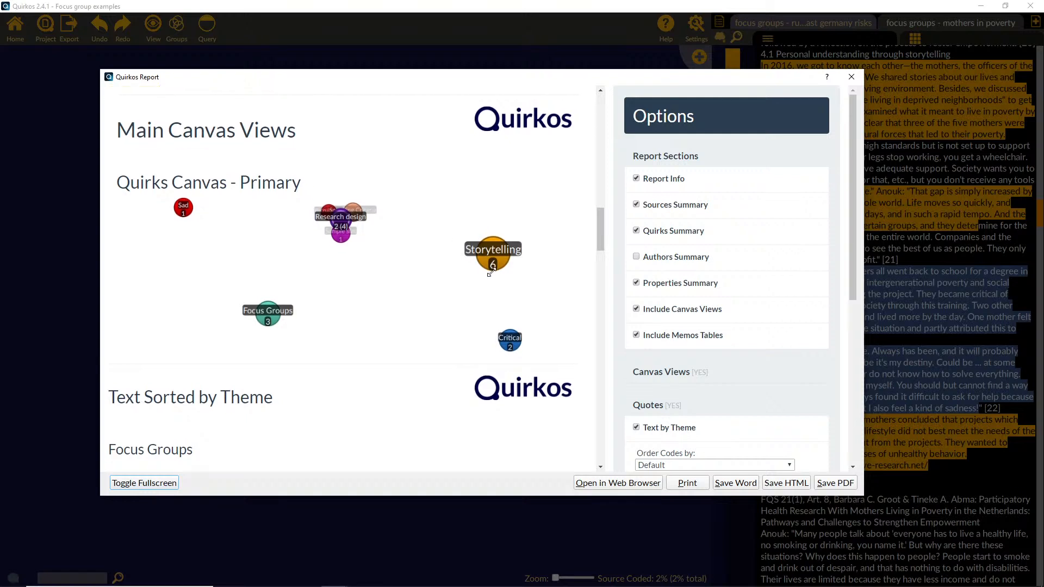
right_click(364, 246)
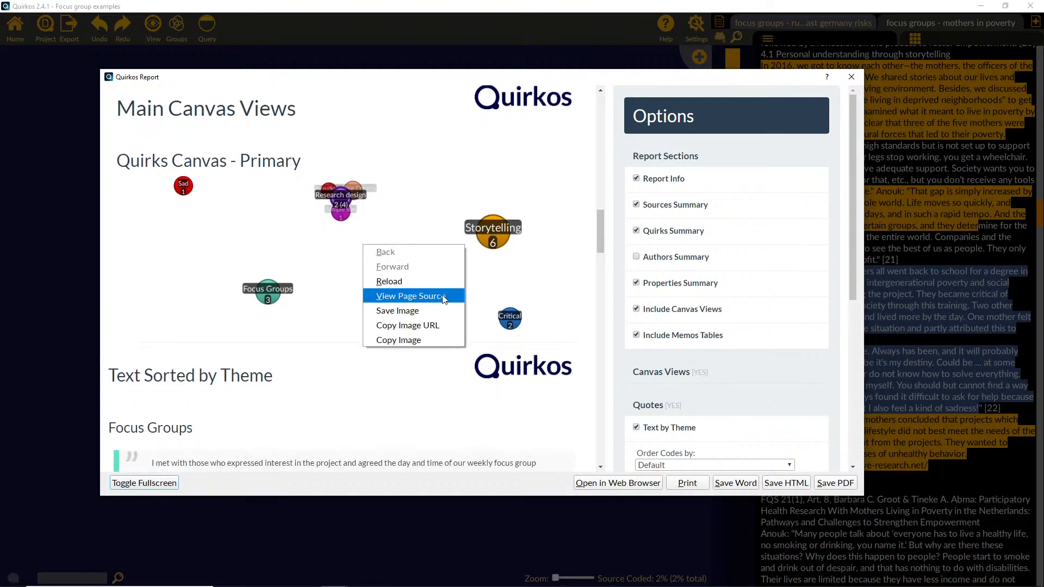
left_click(321, 230)
left_click_drag(364, 228, 393, 226)
Step: Examine the Focus Groups quotes in the report's Text Sorted by Theme section
scroll(383, 303, "down", 5)
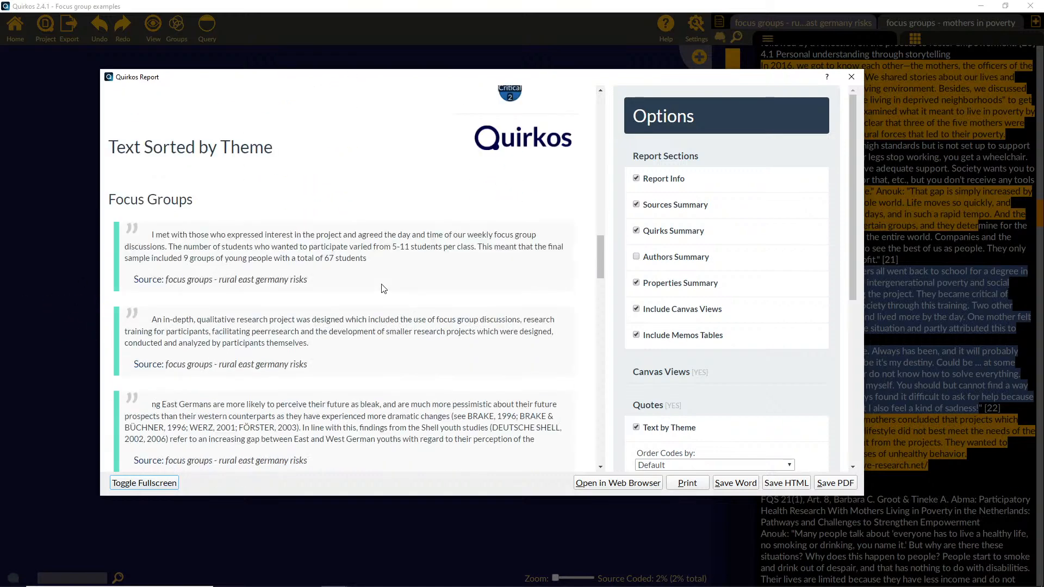
scroll(383, 288, "down", 1)
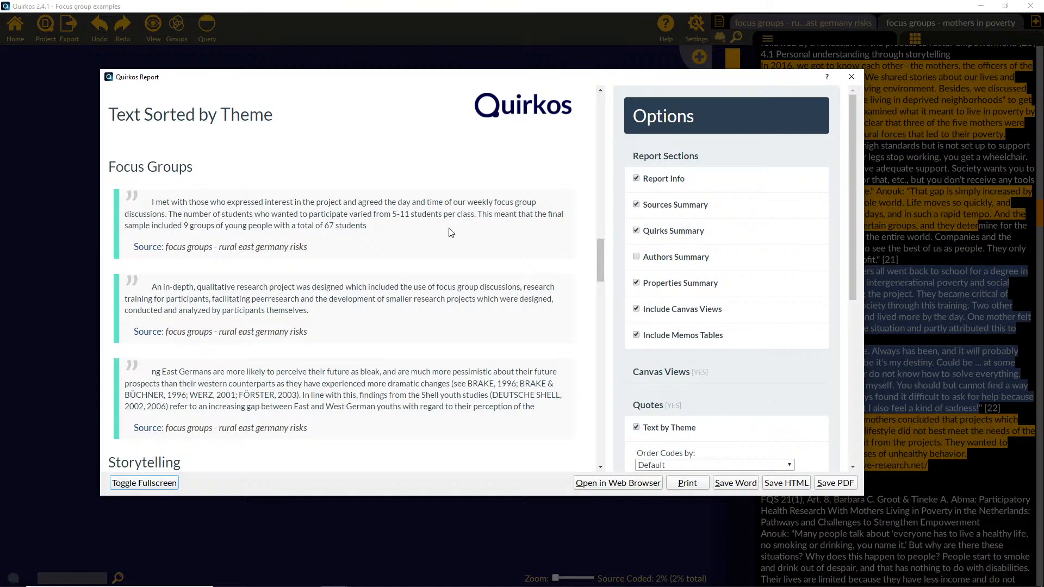
scroll(435, 232, "down", 1)
left_click_drag(109, 135, 358, 394)
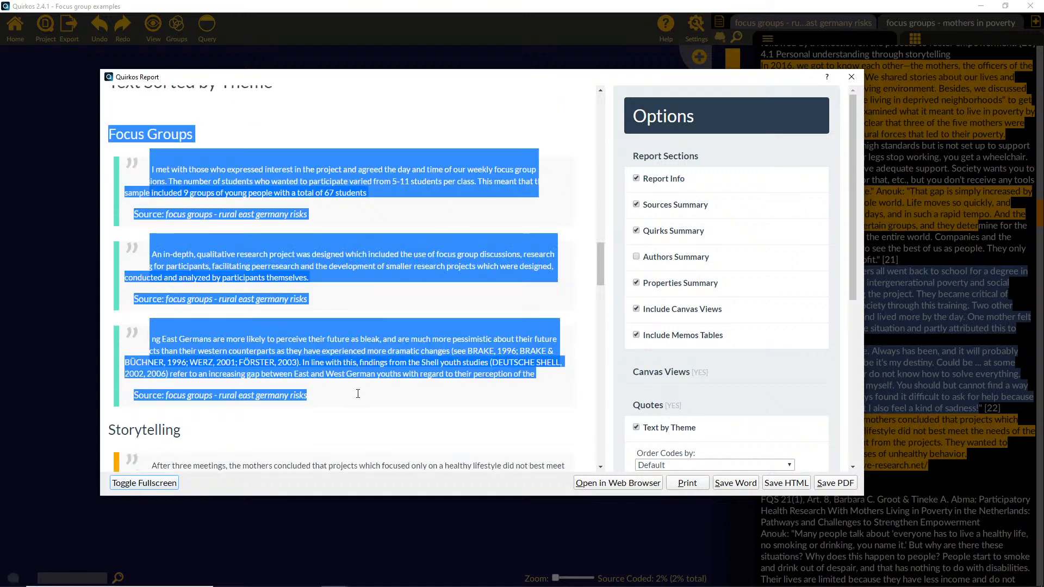
left_click(365, 323)
scroll(365, 326, "down", 2)
scroll(366, 326, "up", 3)
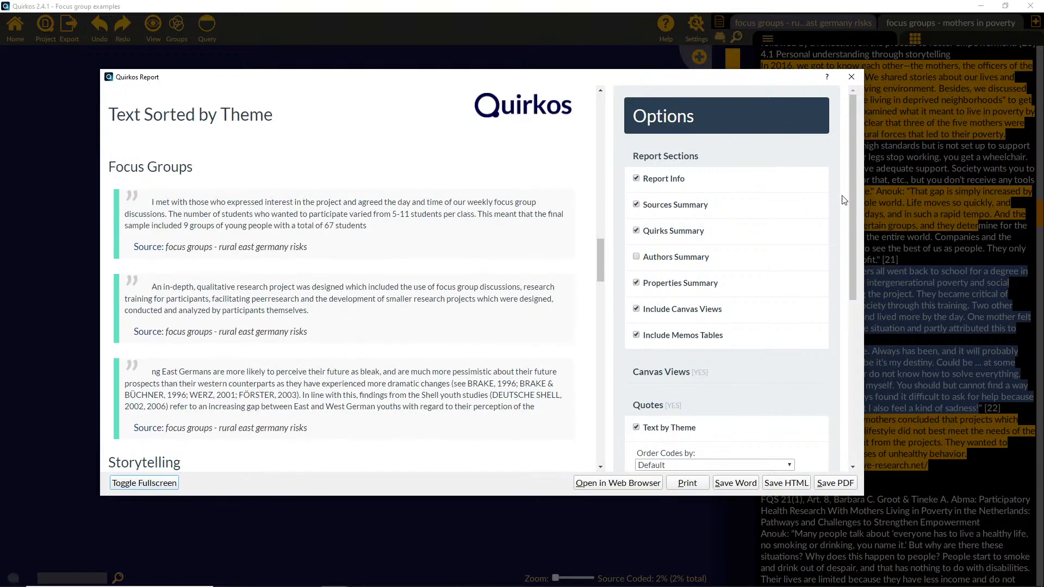
Step: Switch the report's quotes from Text by Theme to Text by Source
left_click_drag(853, 181, 851, 309)
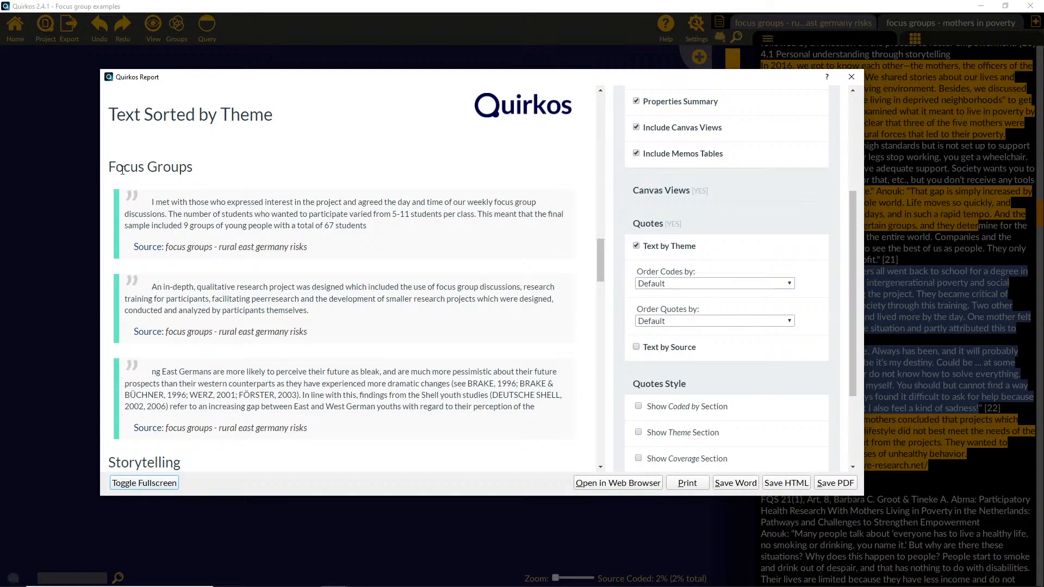
left_click_drag(110, 168, 227, 168)
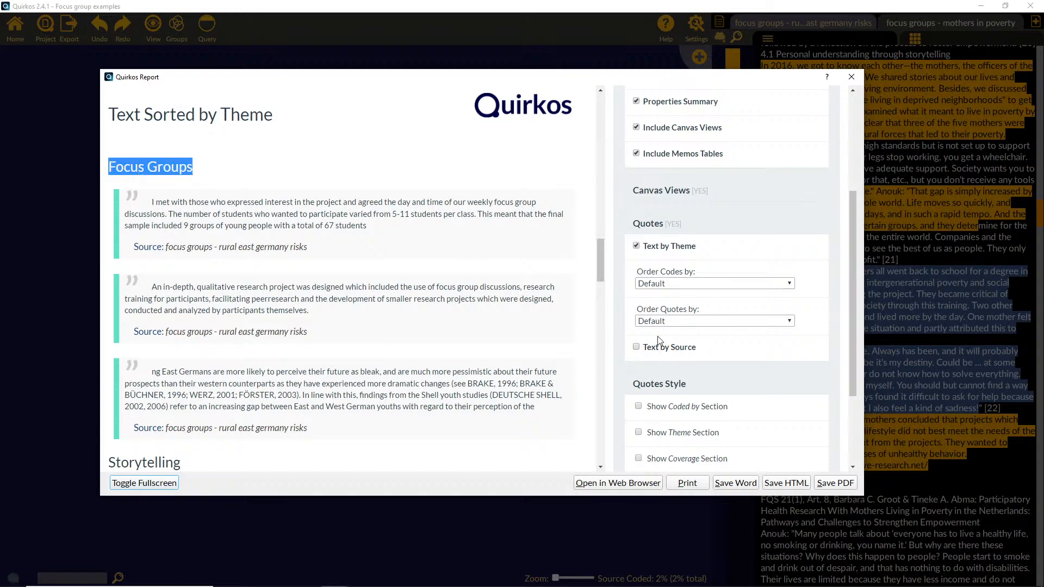
left_click(638, 348)
left_click(637, 248)
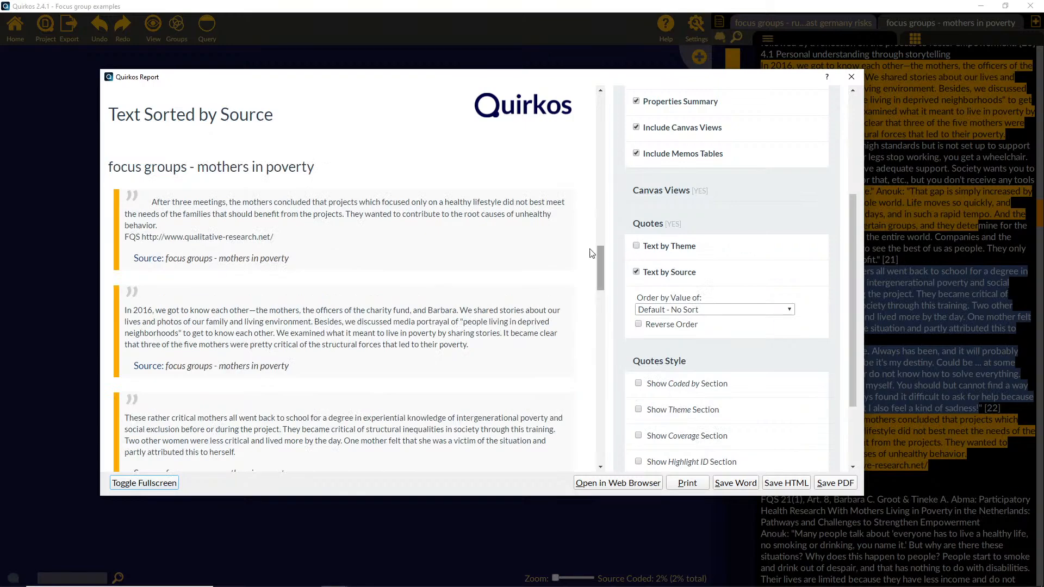
Step: Review the quotes and memos sorted by source, return to the report's beginning, and close the report
left_click_drag(111, 168, 298, 319)
scroll(297, 320, "down", 10)
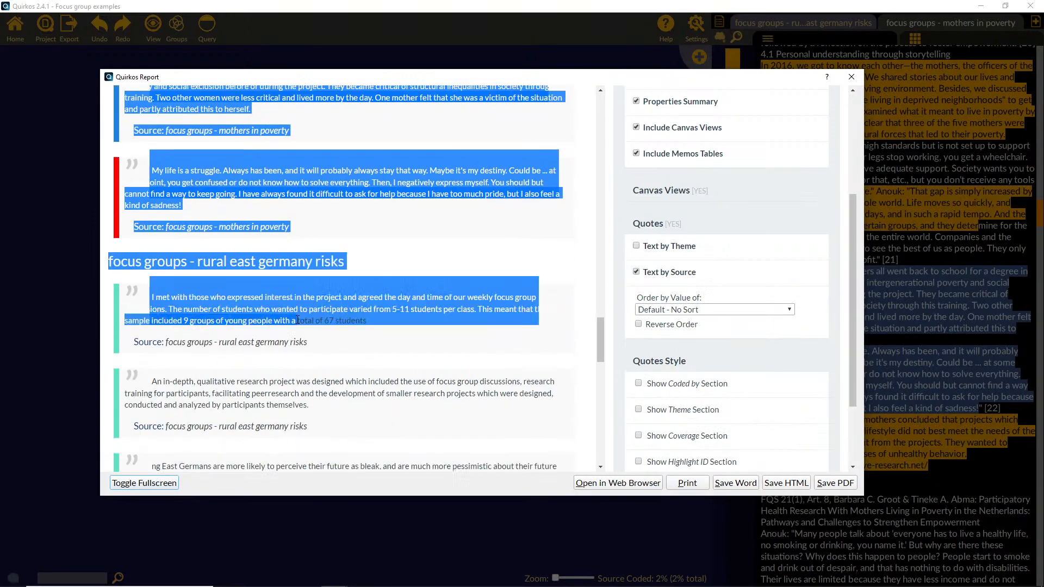
scroll(297, 320, "down", 3)
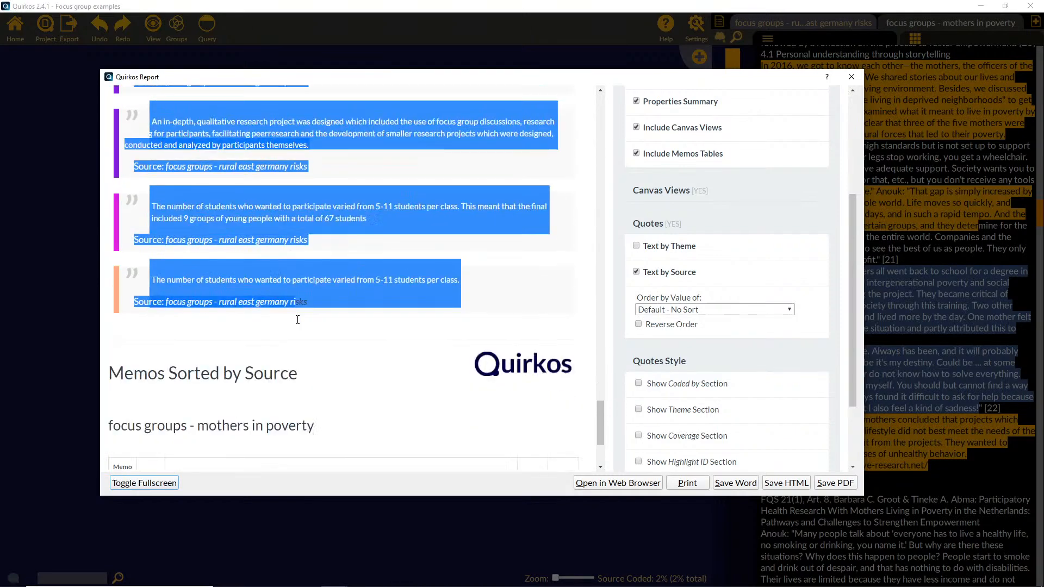
left_click(308, 330)
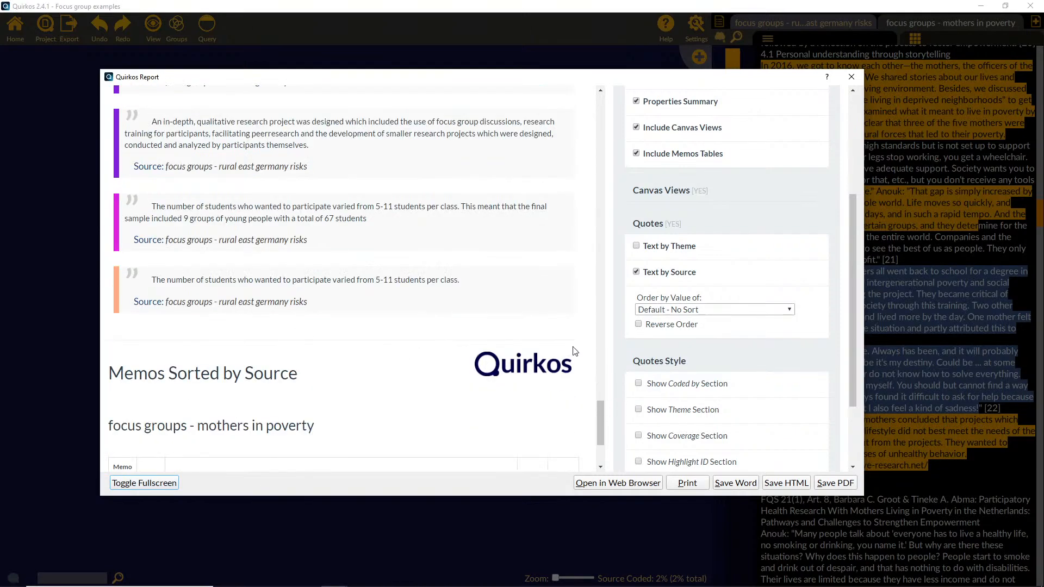
scroll(598, 411, "down", 3)
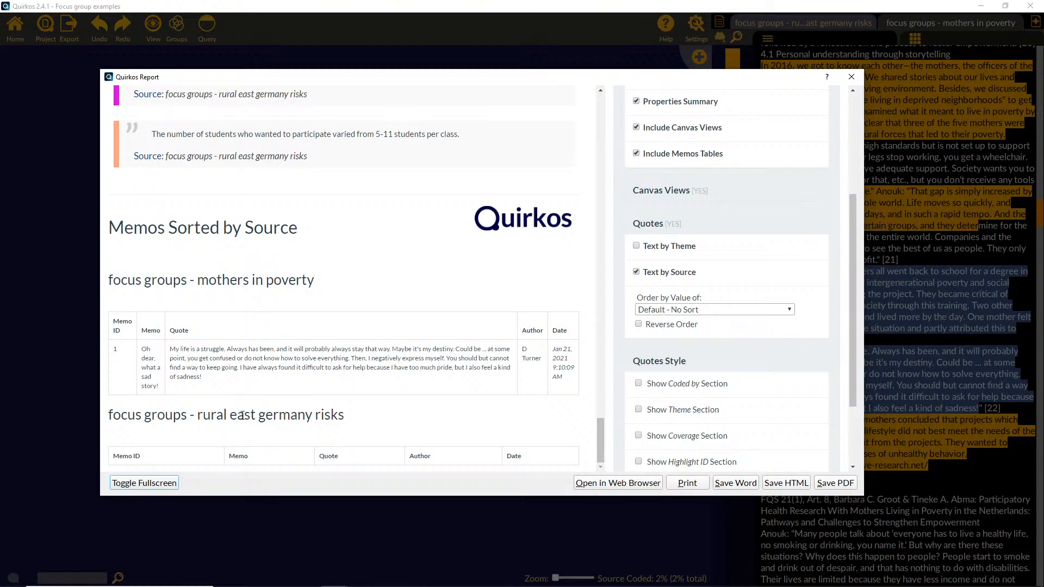
left_click_drag(224, 381, 165, 334)
left_click(166, 333)
scroll(601, 432, "up", 1)
left_click_drag(602, 432, 599, 112)
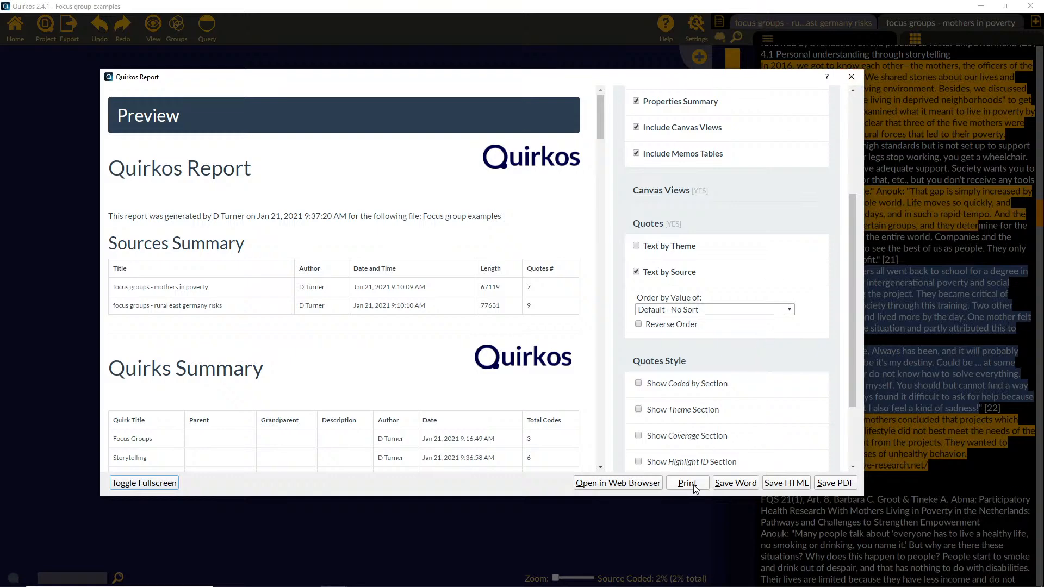
left_click(851, 78)
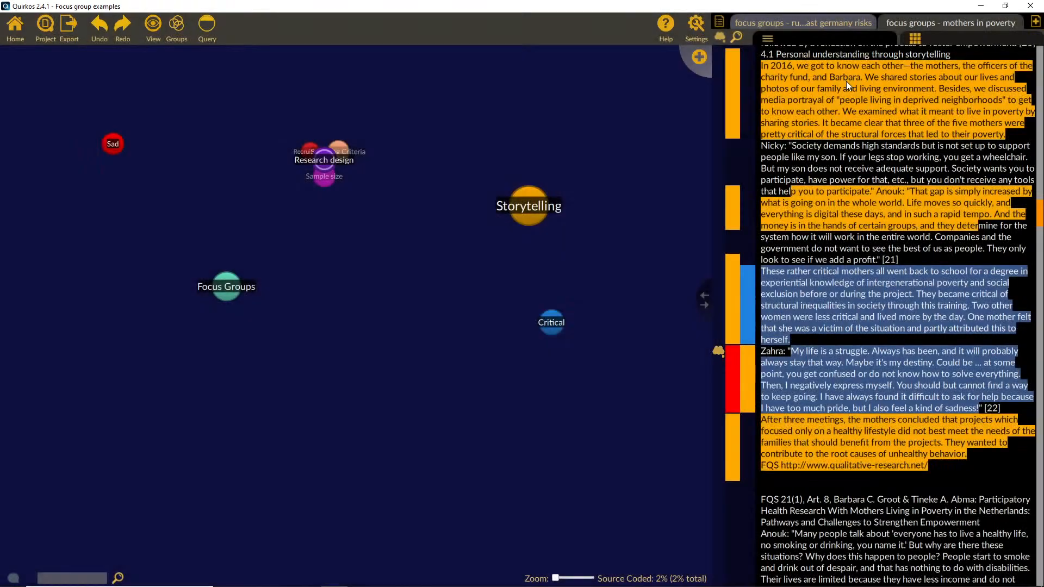
Step: Create a word cloud of both focus group sources and enlarge its window to fit the whole cloud
left_click(69, 38)
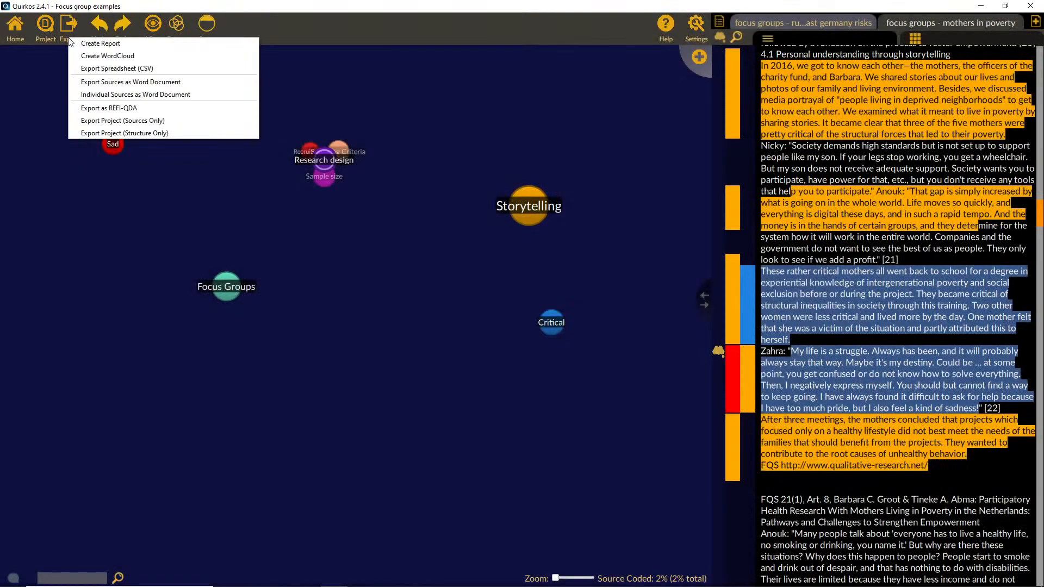
left_click(125, 57)
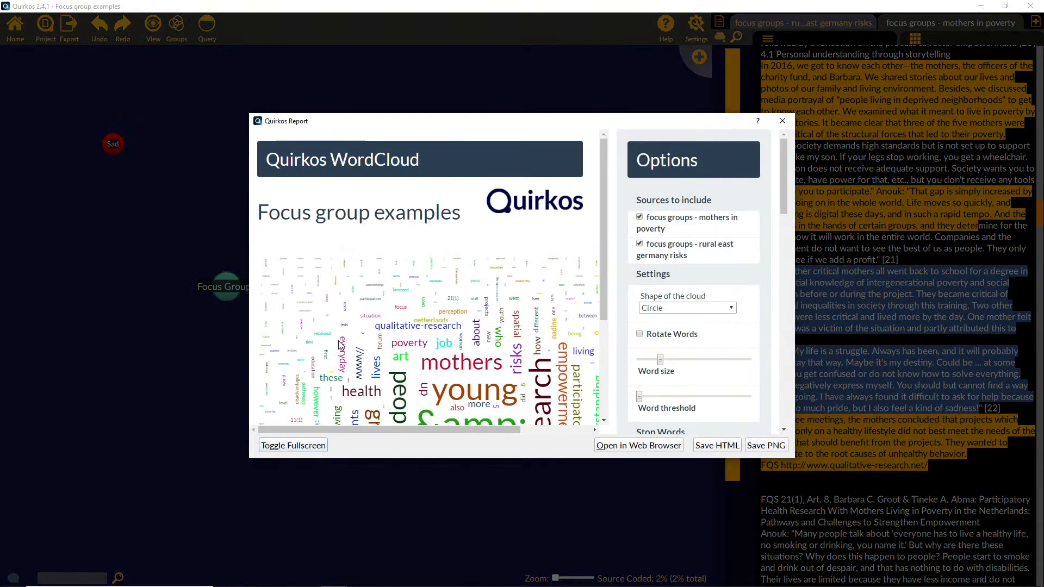
left_click_drag(396, 124, 386, 122)
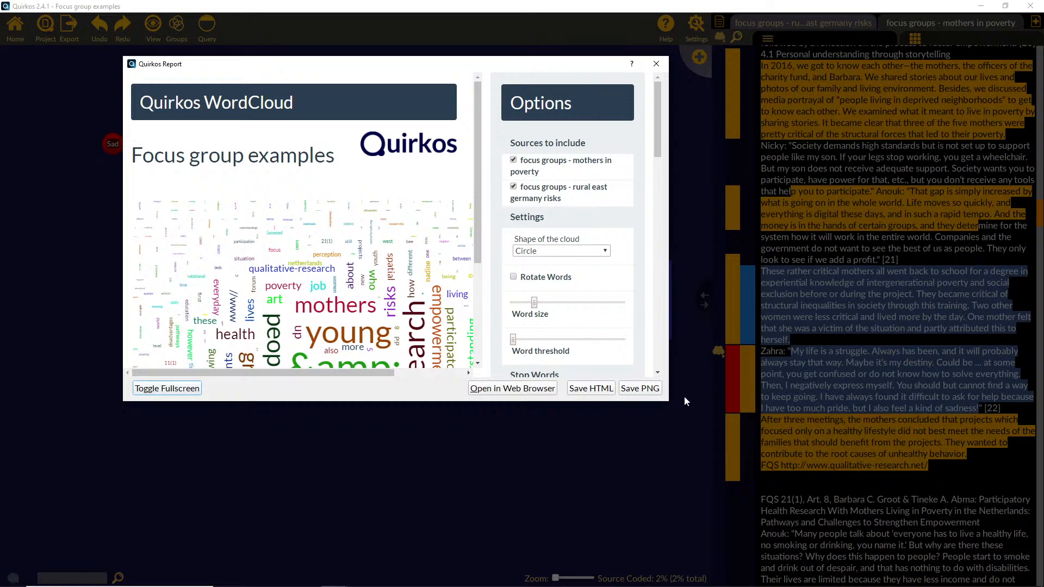
left_click_drag(668, 403, 908, 535)
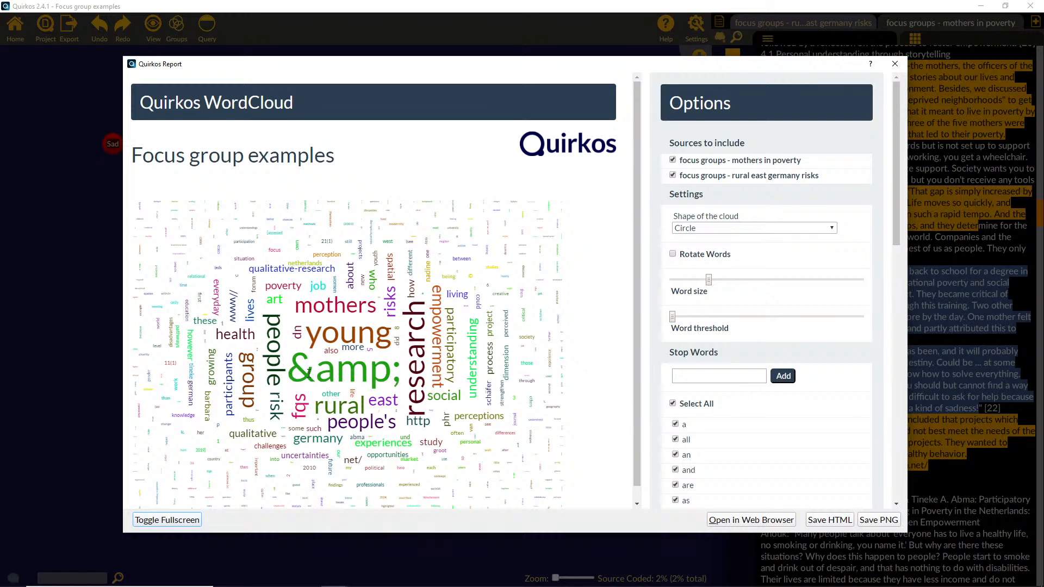
scroll(440, 385, "down", 1)
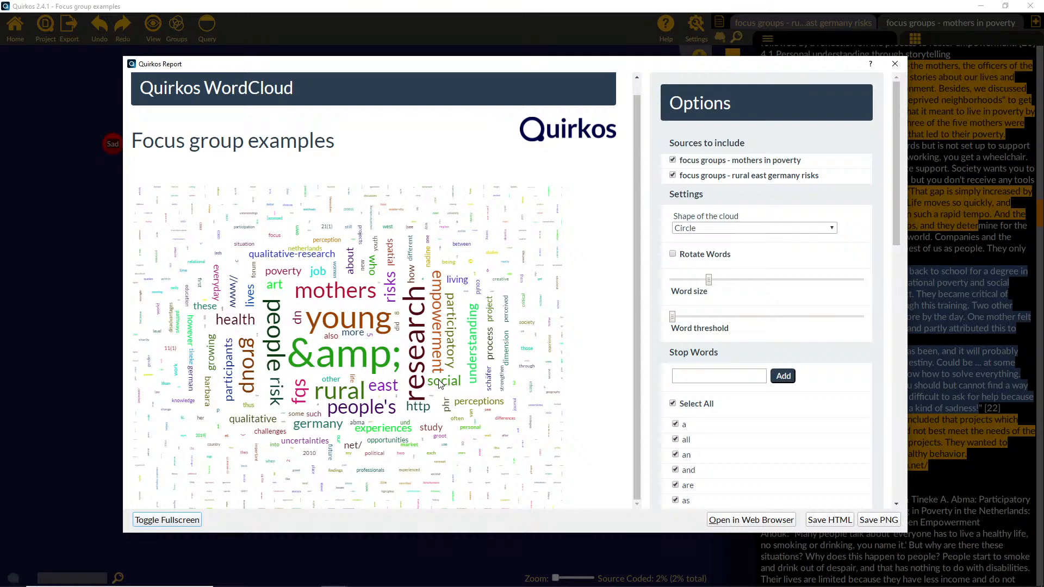
left_click_drag(437, 534, 435, 568)
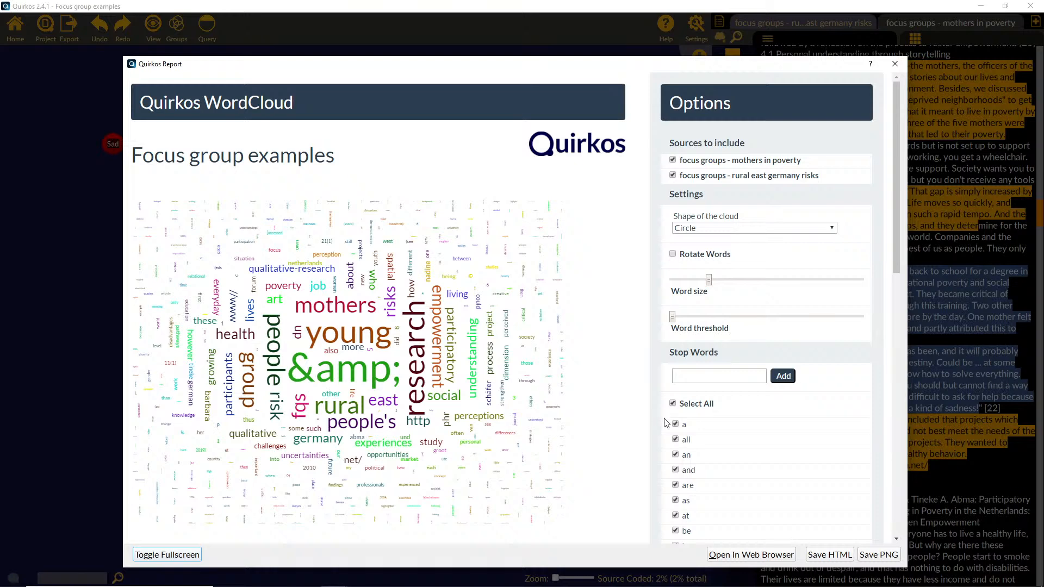
Step: Add "&amp;" and "http" to the word cloud's stop words
left_click(700, 381)
left_click(783, 376)
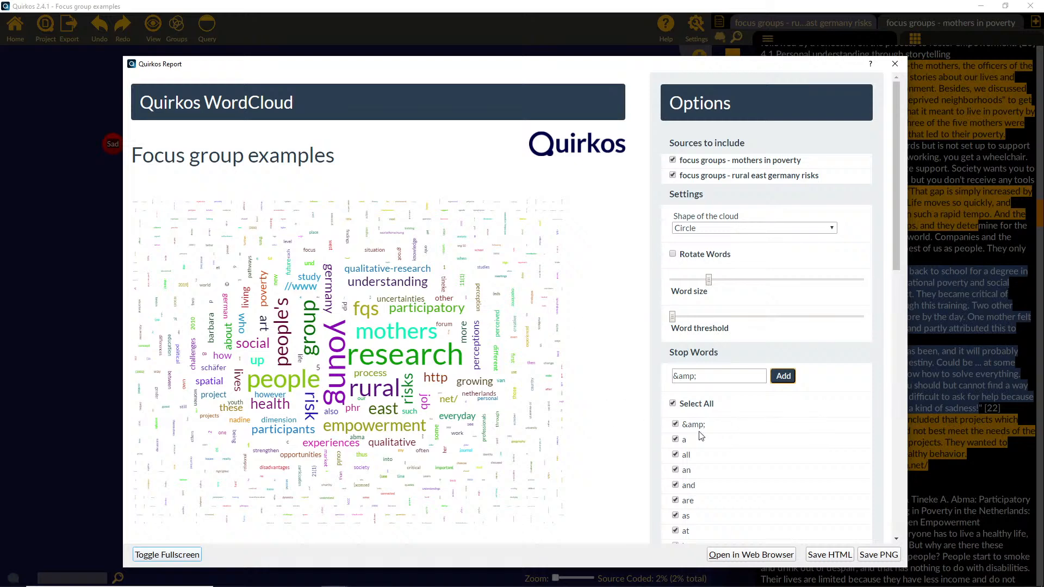
left_click_drag(897, 242, 874, 197)
left_click_drag(701, 376, 625, 378)
type("http")
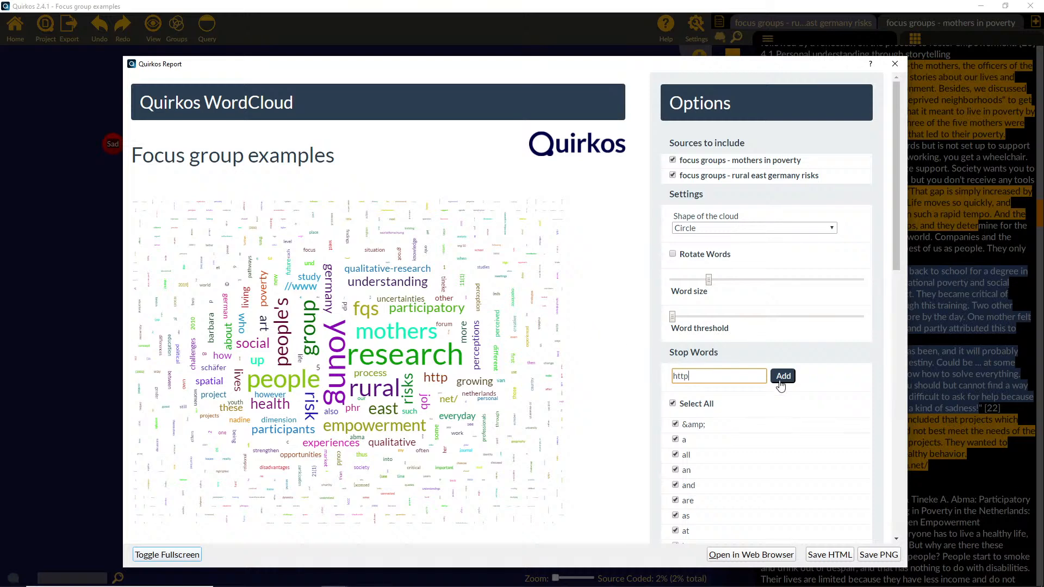
left_click(781, 382)
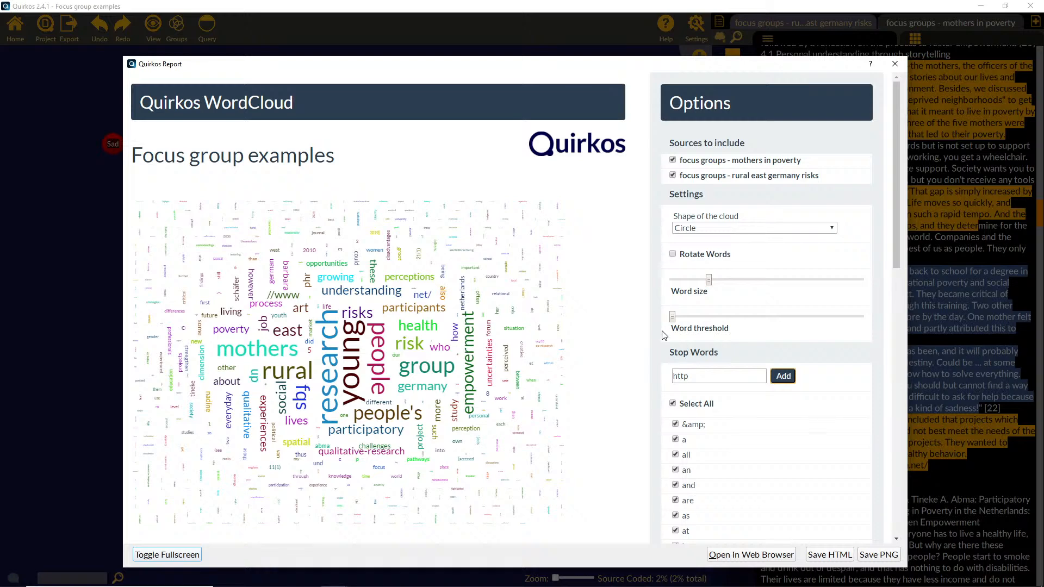
Step: Compare the word cloud for only the mothers in poverty source with only the rural east germany risks source, and include both sources again
left_click(673, 175)
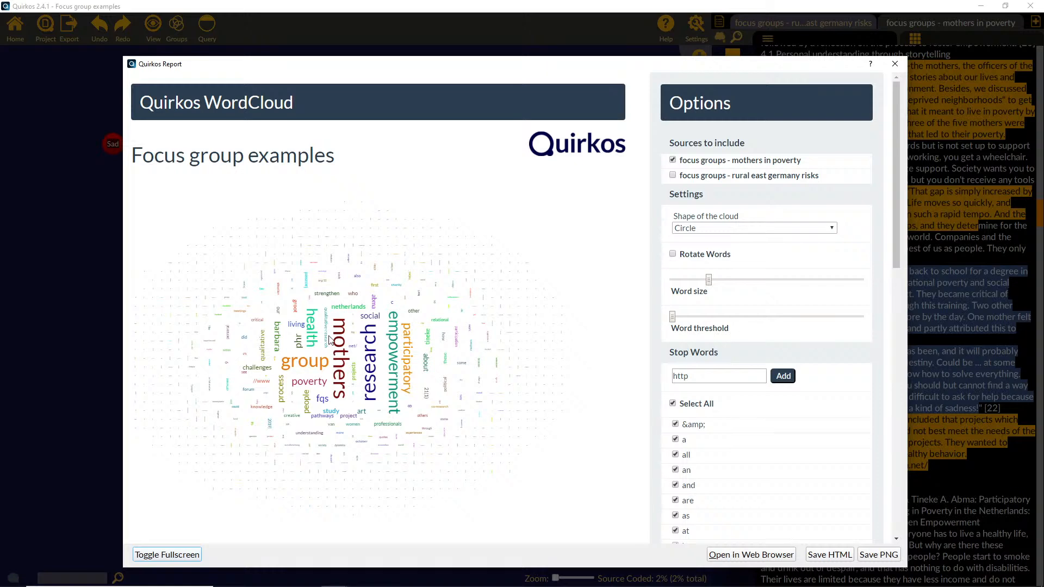
left_click(674, 160)
left_click(673, 175)
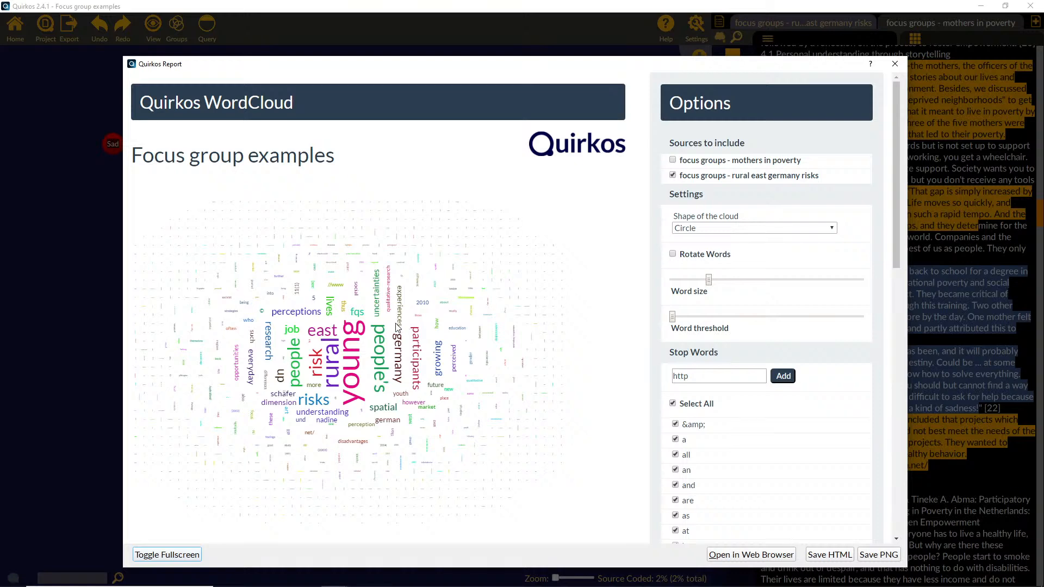
left_click(673, 159)
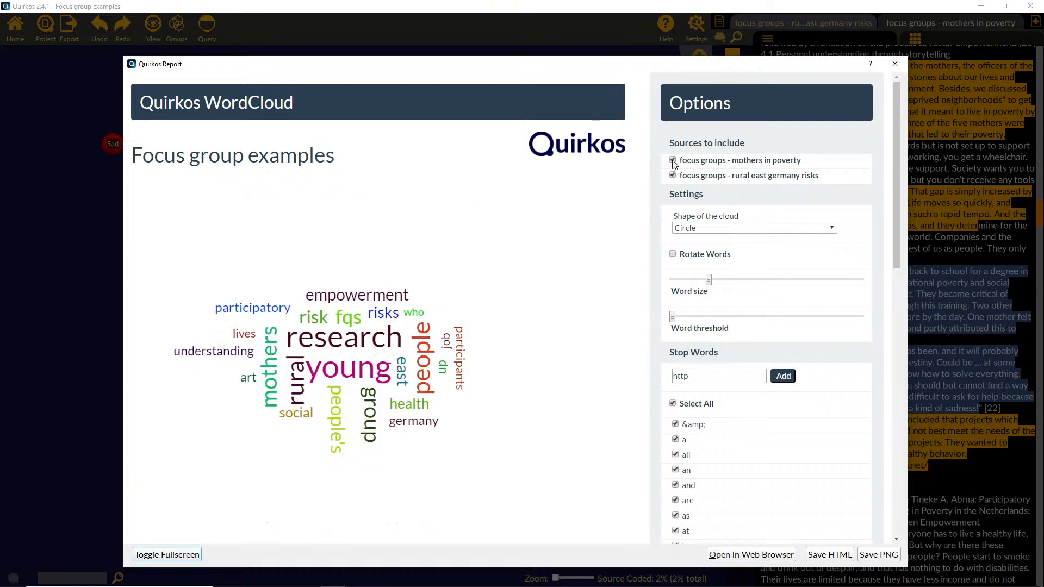
Step: Shape the word cloud as a Star, slightly increase its word size, and raise the word threshold to drop the rarest words
left_click(696, 229)
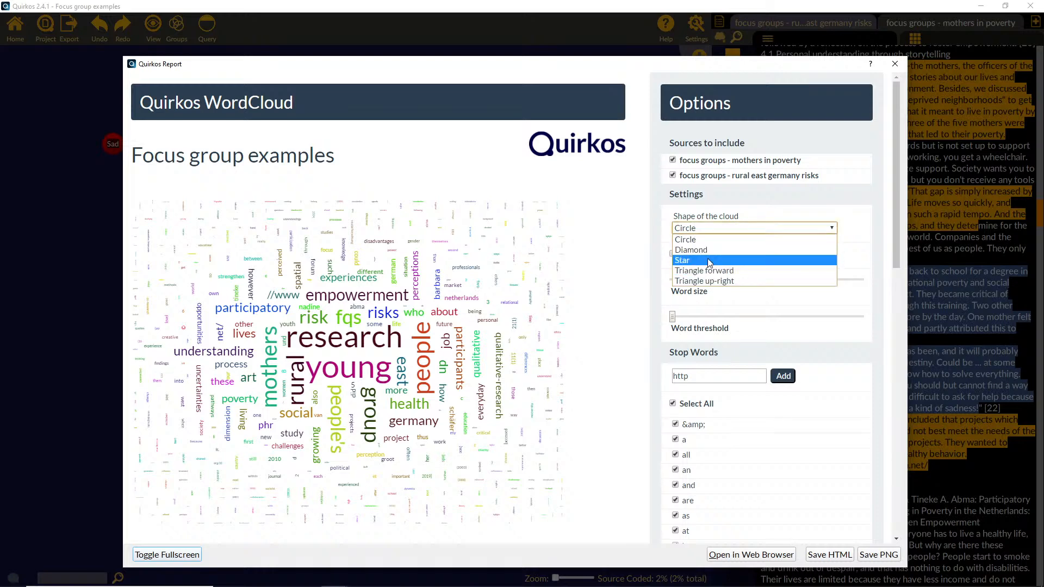
left_click(707, 261)
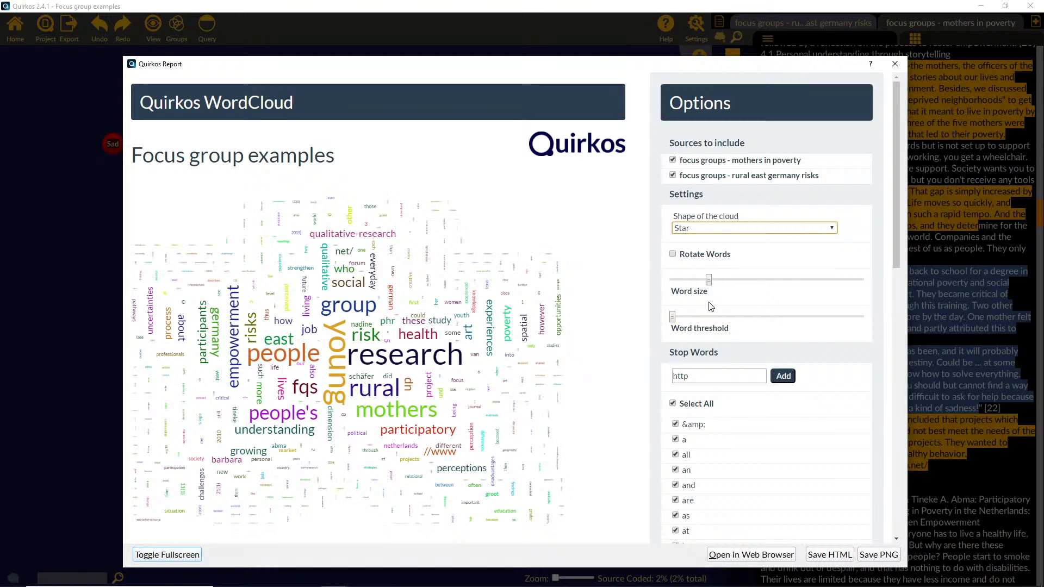
mouse_move(708, 280)
left_mouse_down()
mouse_move(697, 280)
mouse_move(722, 279)
left_mouse_up()
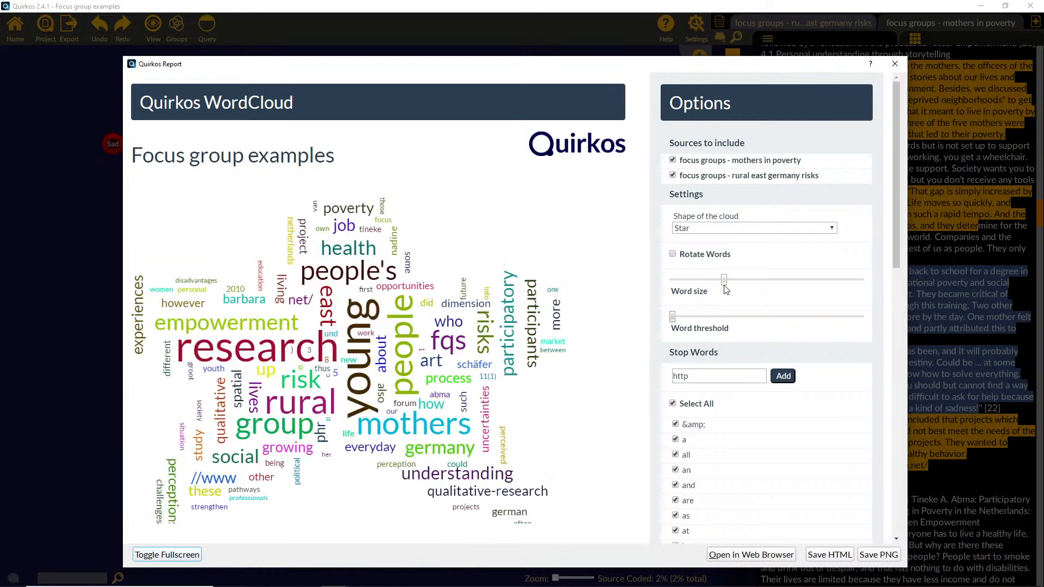
mouse_move(673, 317)
left_mouse_down()
mouse_move(705, 318)
mouse_move(680, 317)
left_mouse_up()
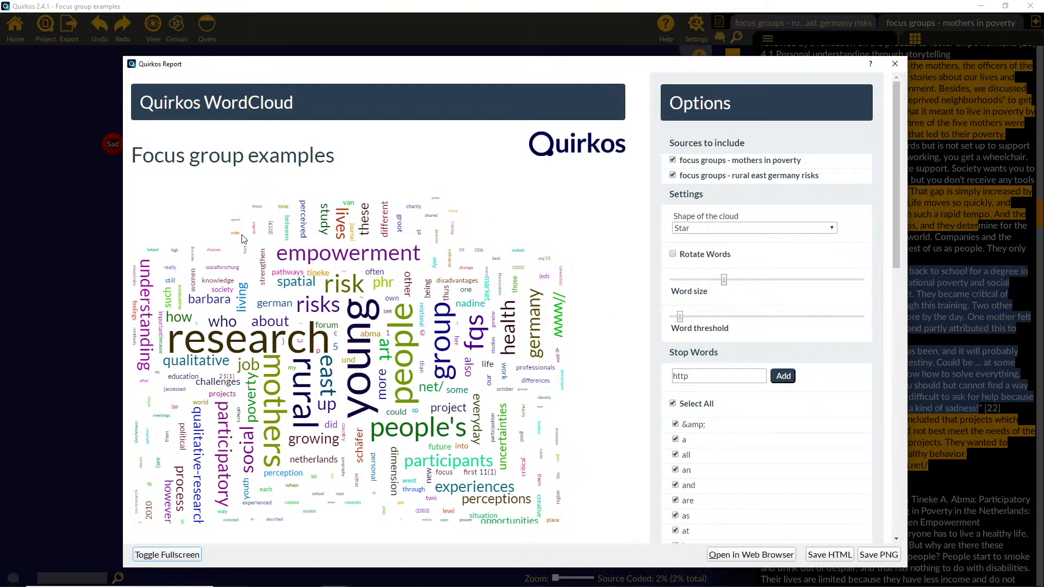
left_click_drag(679, 317, 702, 320)
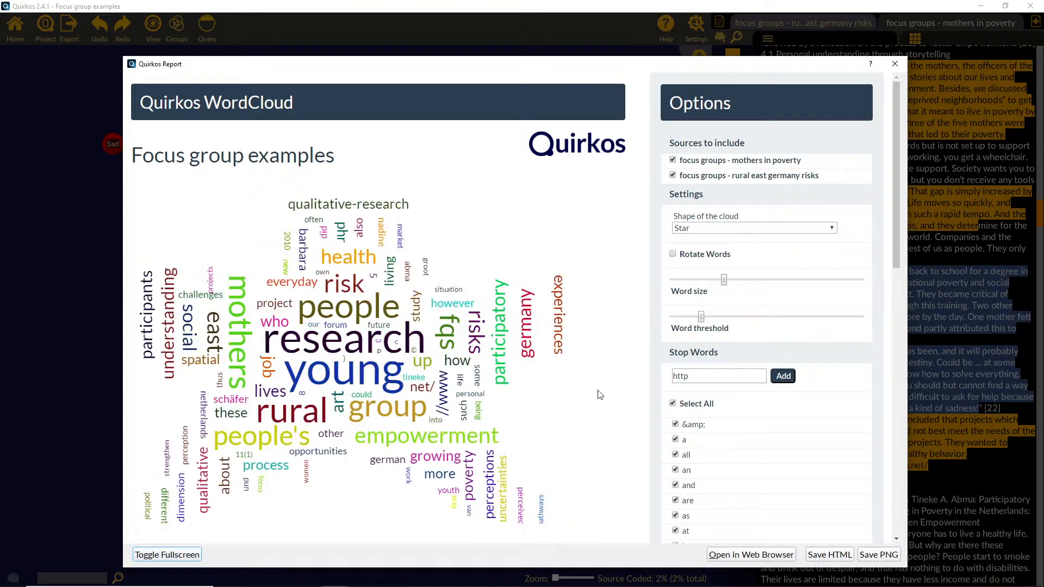
Step: Copy the word cloud as an image and close its report window
right_click(429, 391)
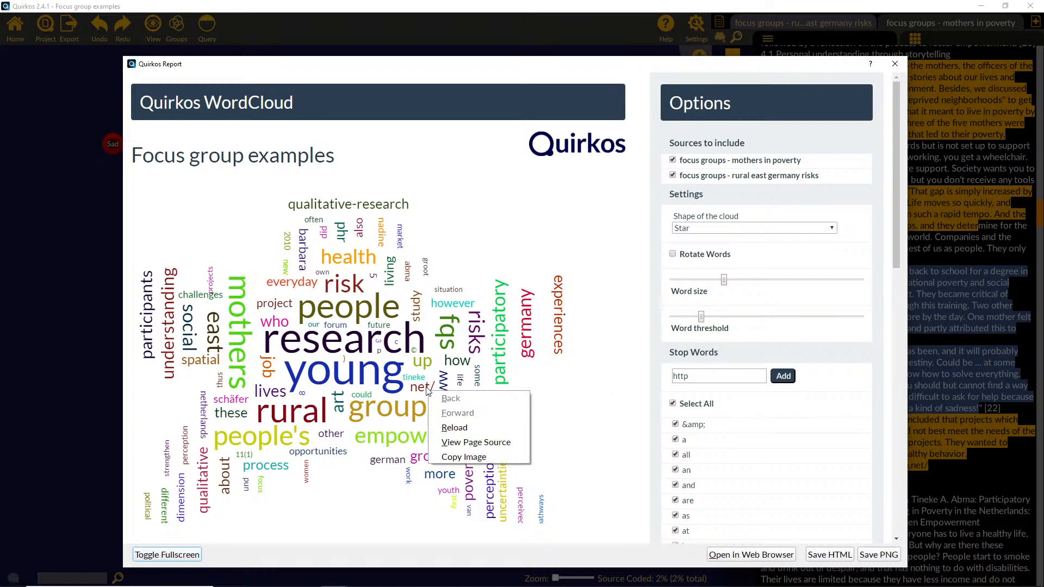
left_click(513, 459)
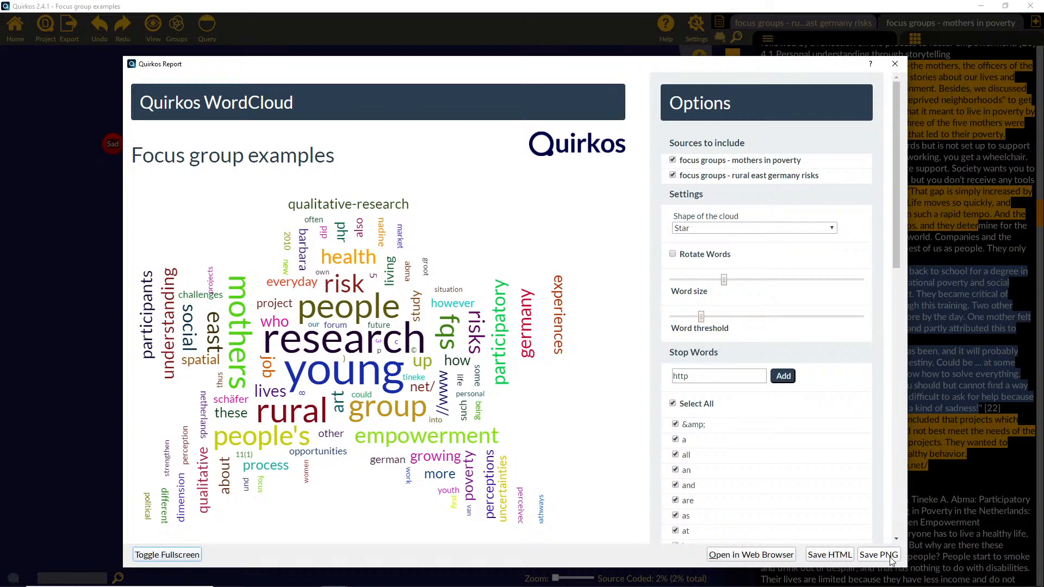
left_click(894, 64)
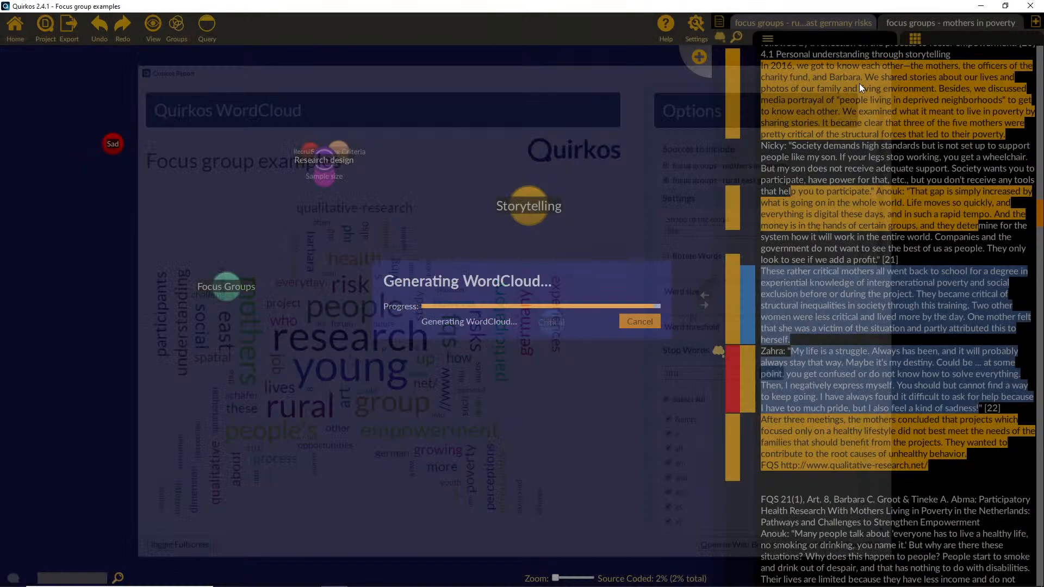
Step: Export the project as CSV spreadsheets into the Example Papers folder in Documents
left_click(80, 33)
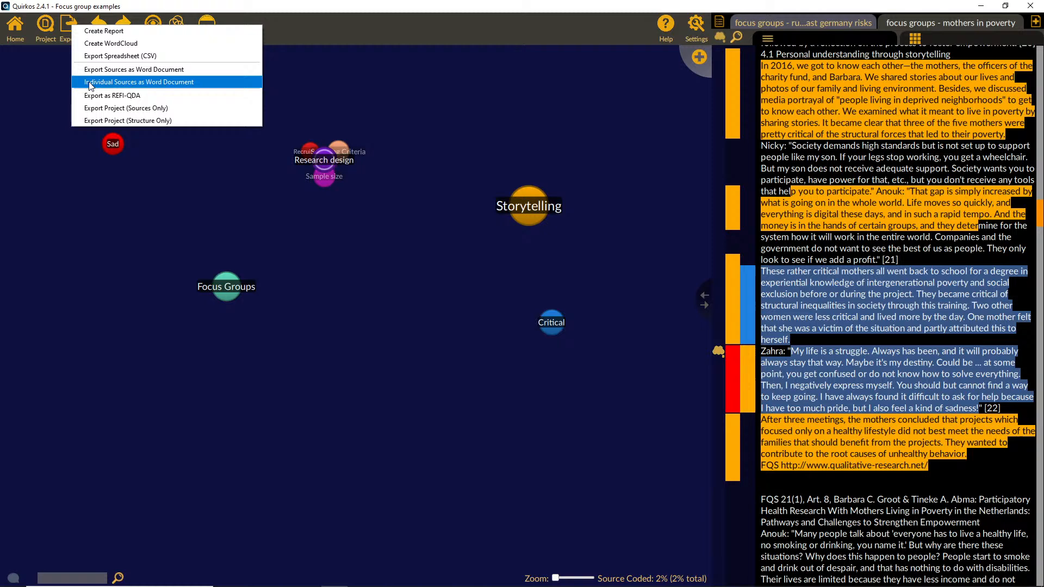
left_click(125, 60)
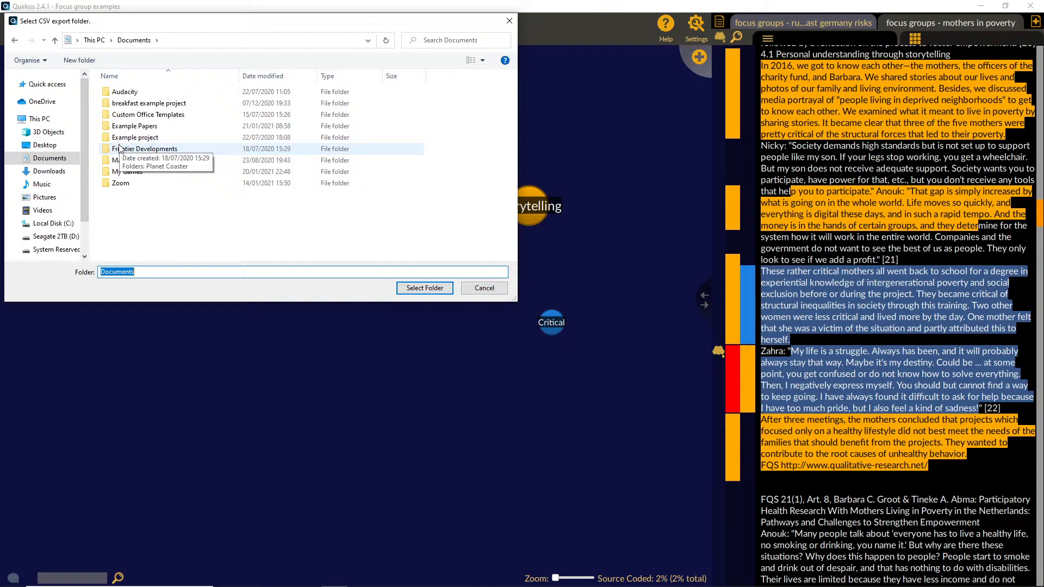
double_click(134, 126)
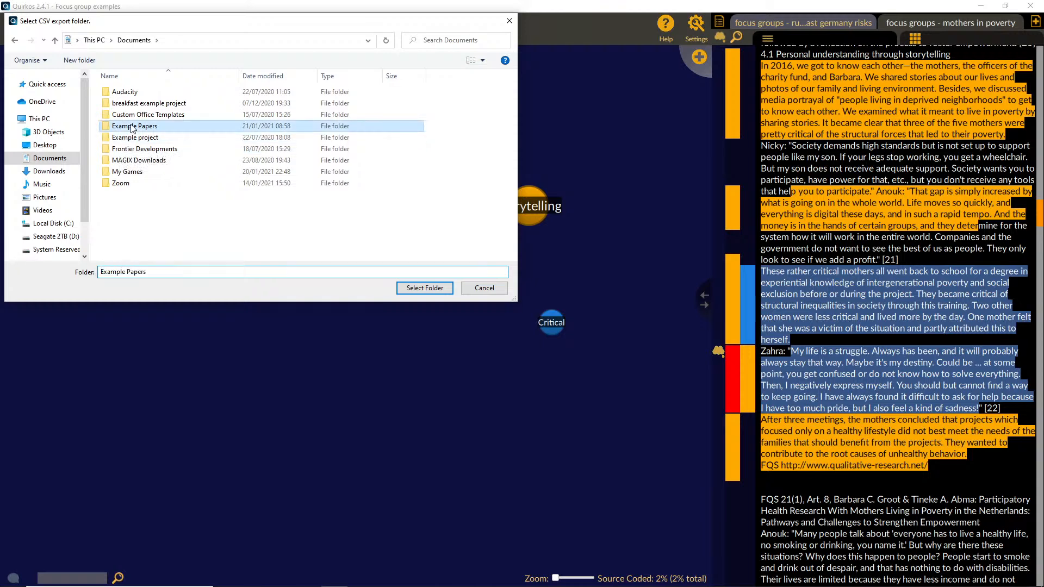
left_click(424, 288)
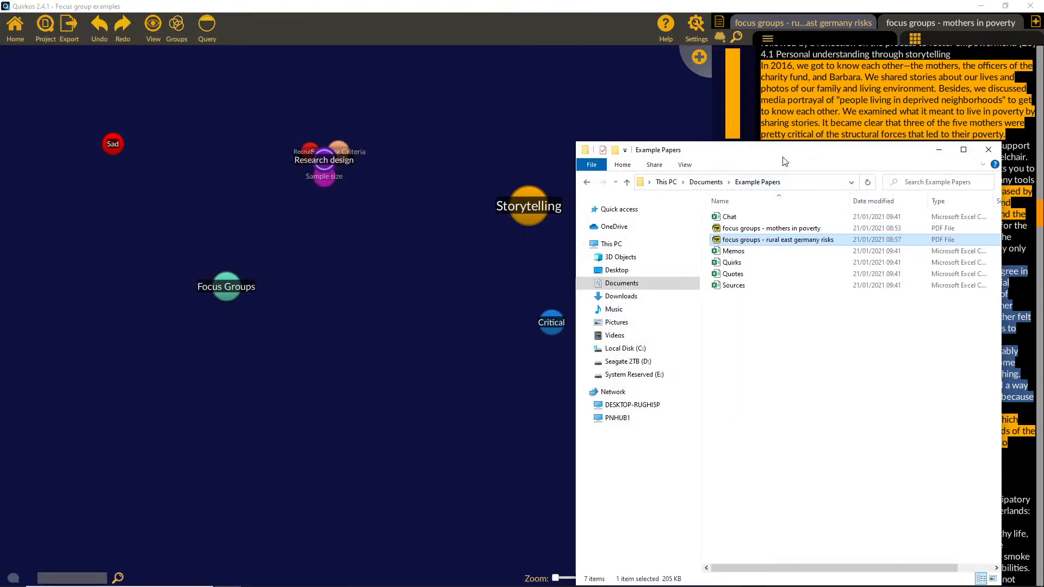
Step: Open the exported Quotes file in Excel and widen the quirkTitle, Source Type, sourceTitle and quote columns so their contents can be read
left_click_drag(783, 156, 333, 103)
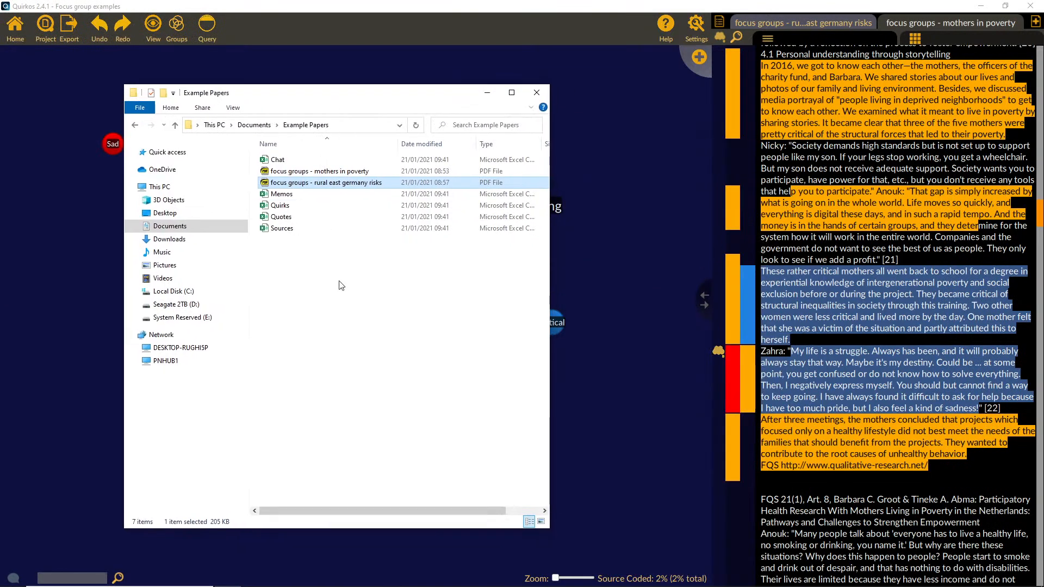
double_click(297, 217)
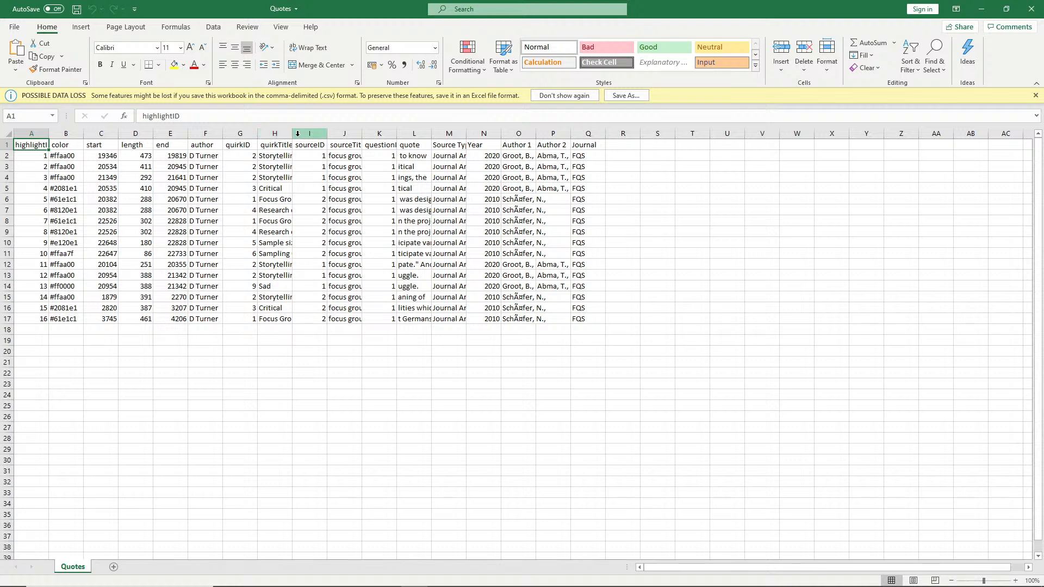
left_click_drag(292, 134, 380, 133)
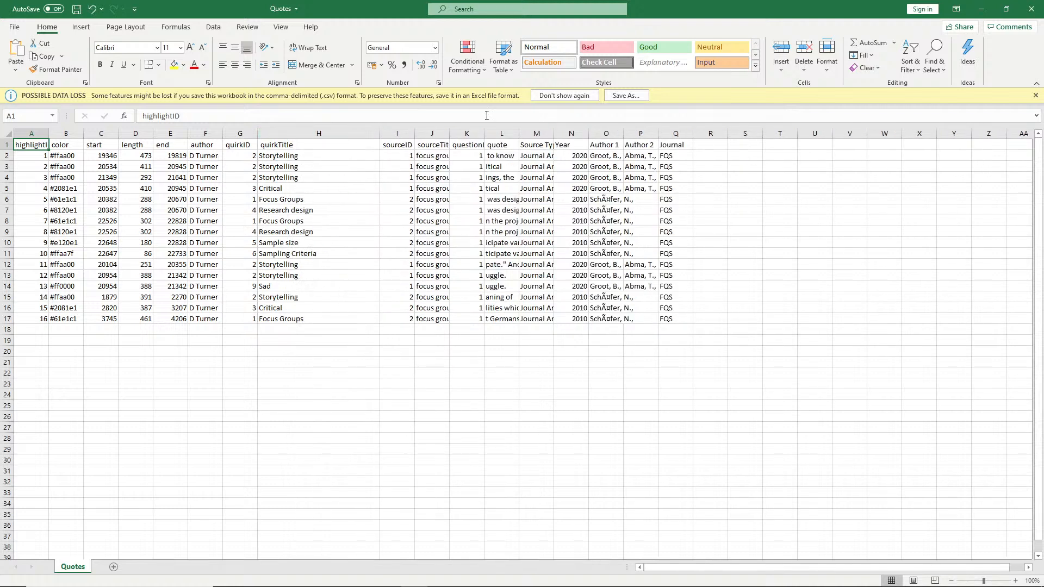
left_click_drag(555, 133, 668, 134)
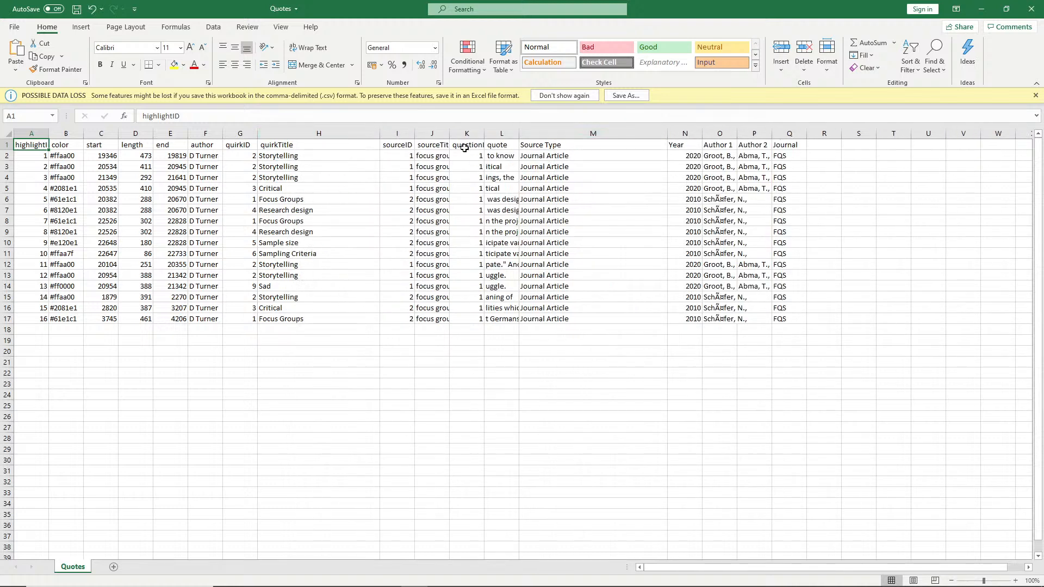
left_click_drag(450, 133, 526, 136)
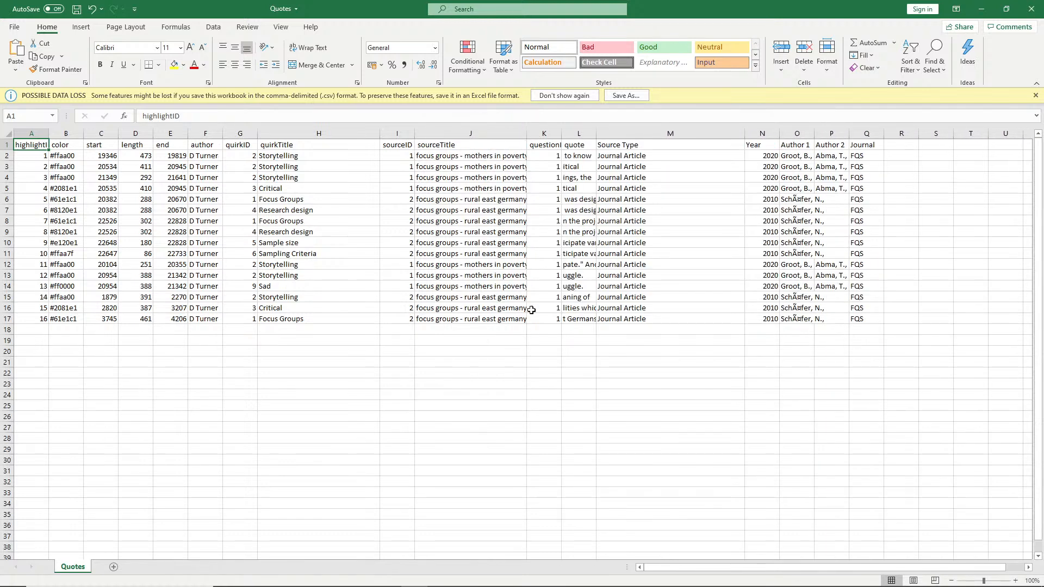
left_click(839, 197)
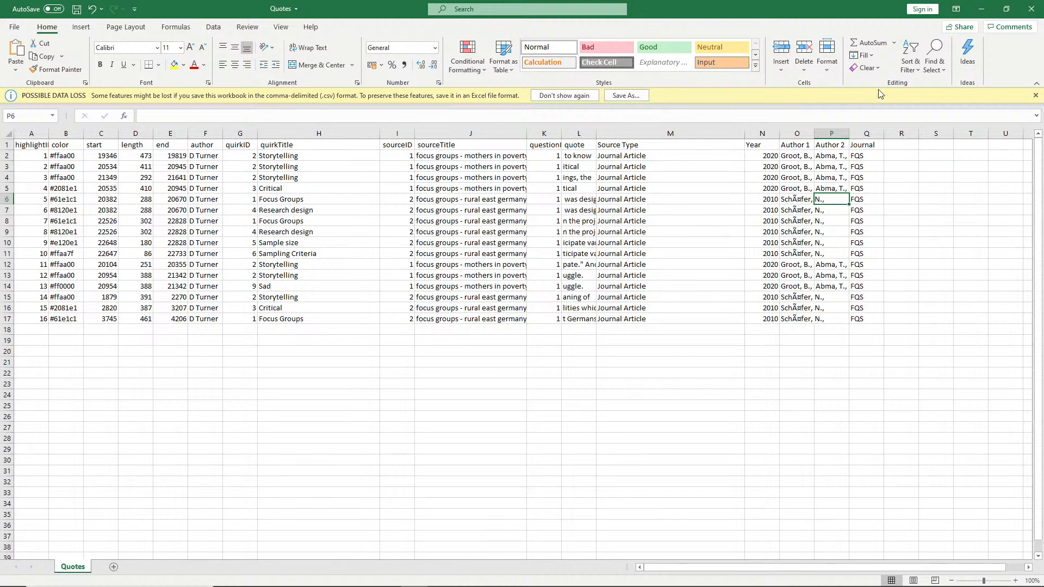
left_click_drag(606, 141, 878, 140)
left_click_drag(726, 155, 731, 319)
left_click(697, 253)
left_click(659, 242)
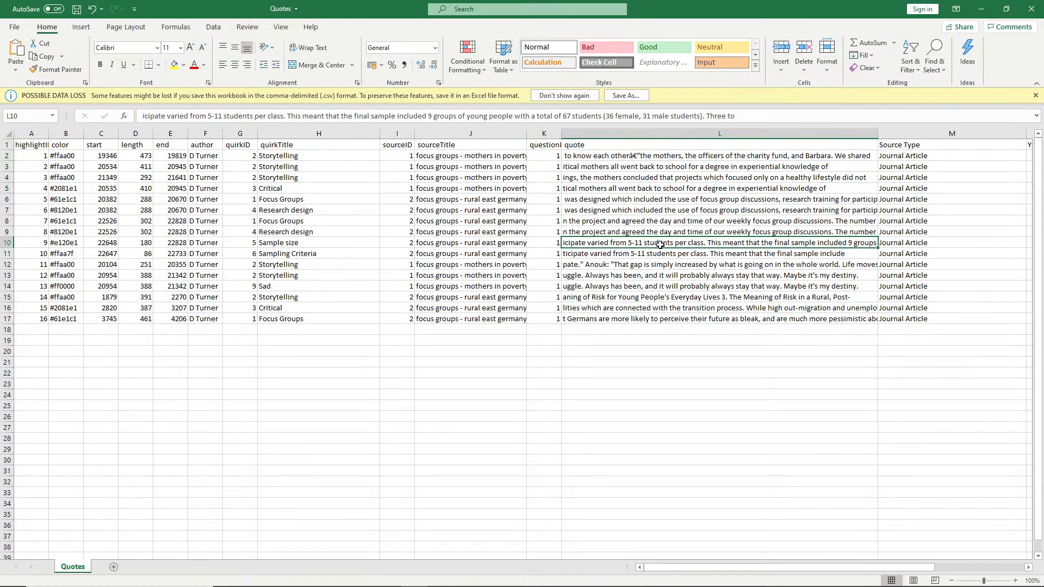
Step: Sort the Quotes rows alphabetically by quirkTitle, expanding the selection to include the neighbouring columns
left_click(478, 133)
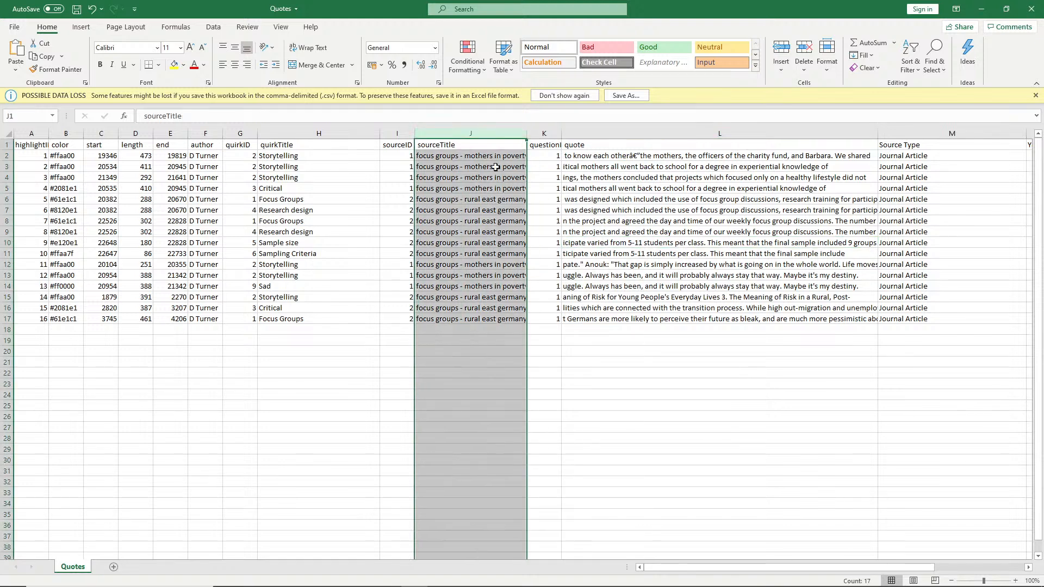
left_click(318, 134)
right_click(319, 135)
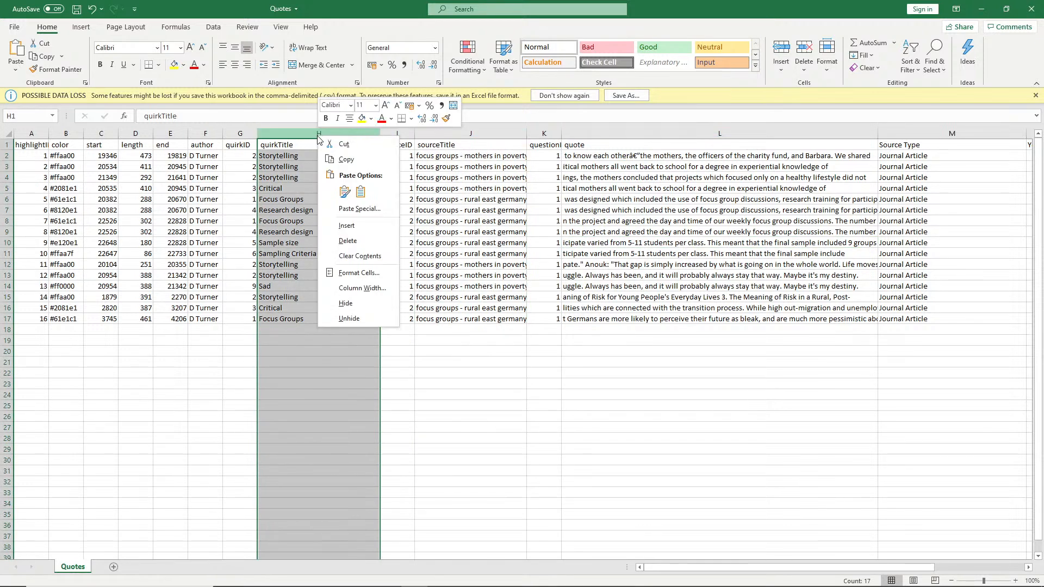
left_click(309, 136)
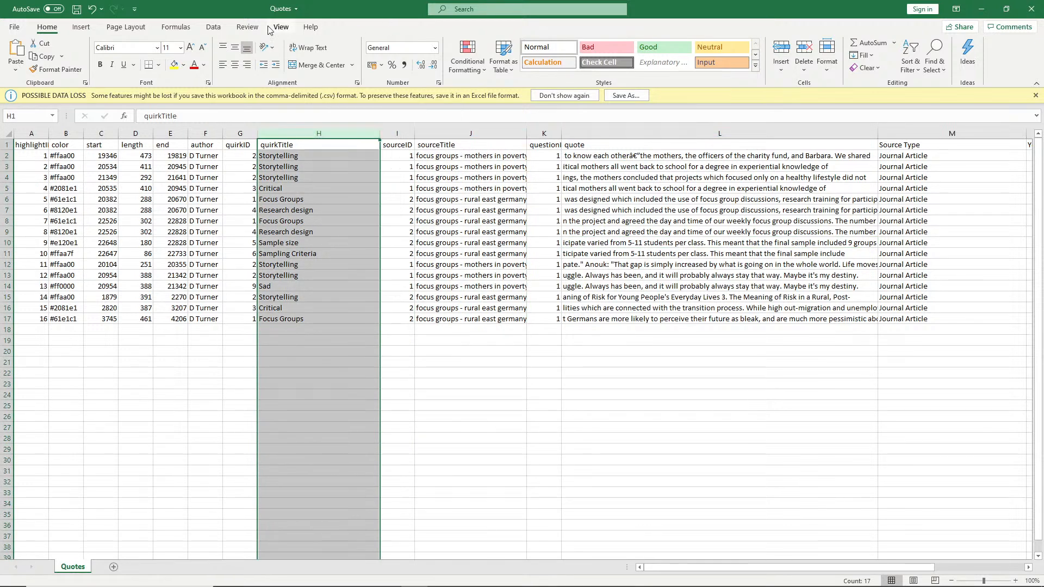
left_click(213, 27)
left_click(329, 54)
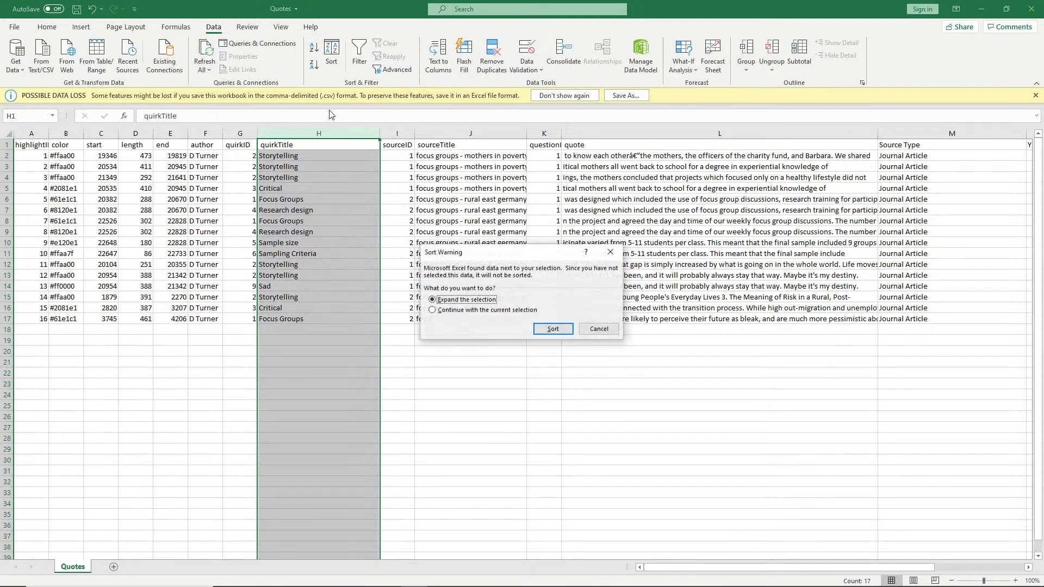
left_click(552, 329)
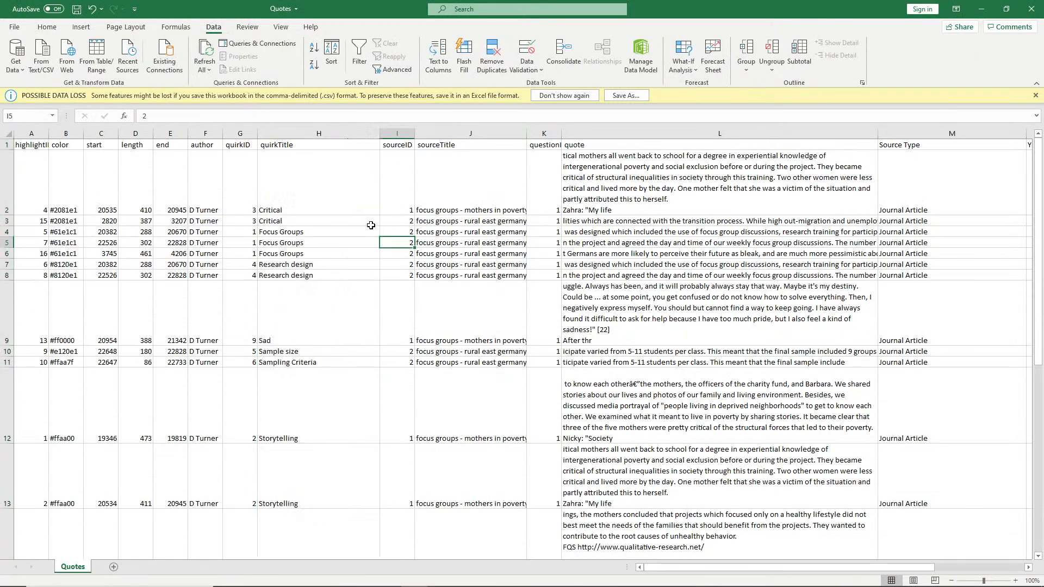
Step: Examine the sorted quotes by their quirkTitle, author and color columns
left_click_drag(346, 206, 352, 287)
scroll(326, 441, "down", 7)
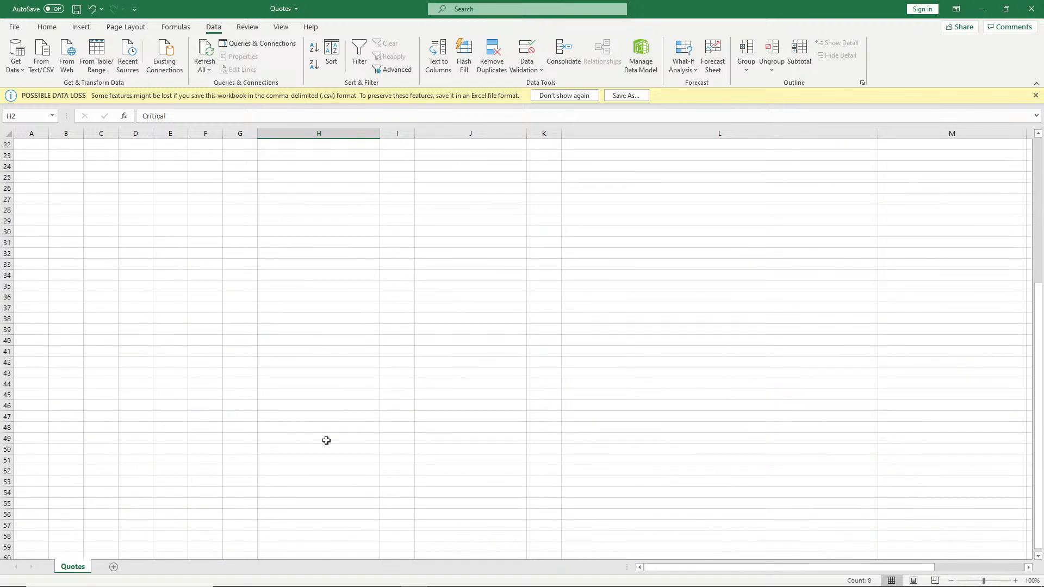
scroll(326, 441, "up", 4)
scroll(326, 441, "up", 3)
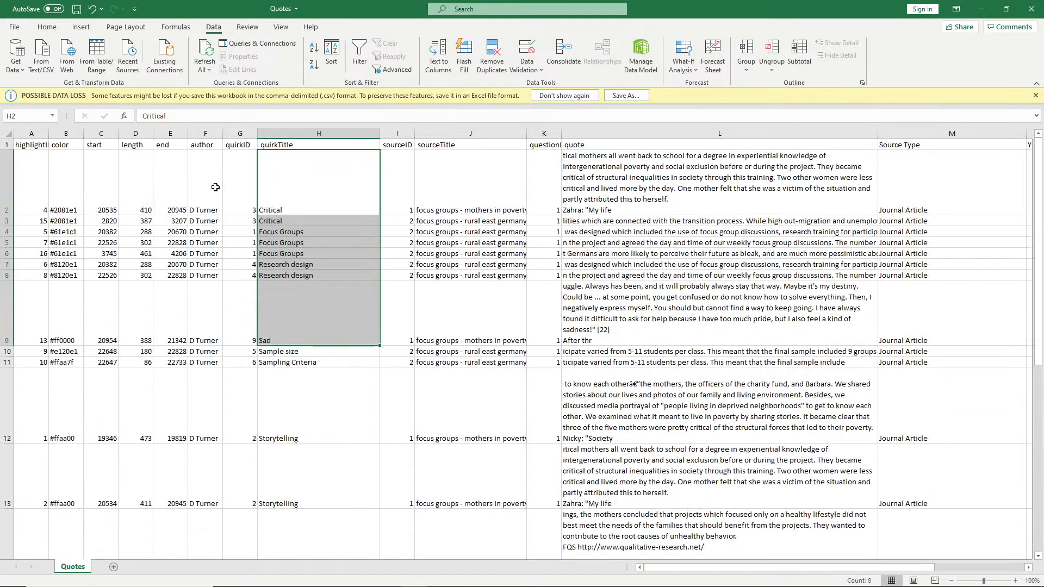
left_click_drag(208, 275, 199, 194)
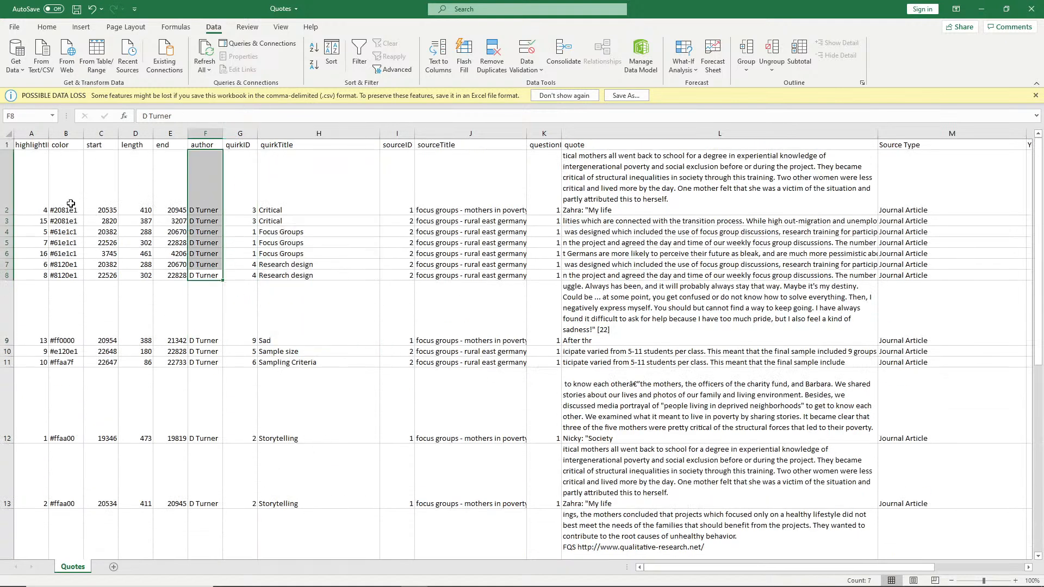
left_click_drag(69, 207, 70, 275)
left_click(535, 264)
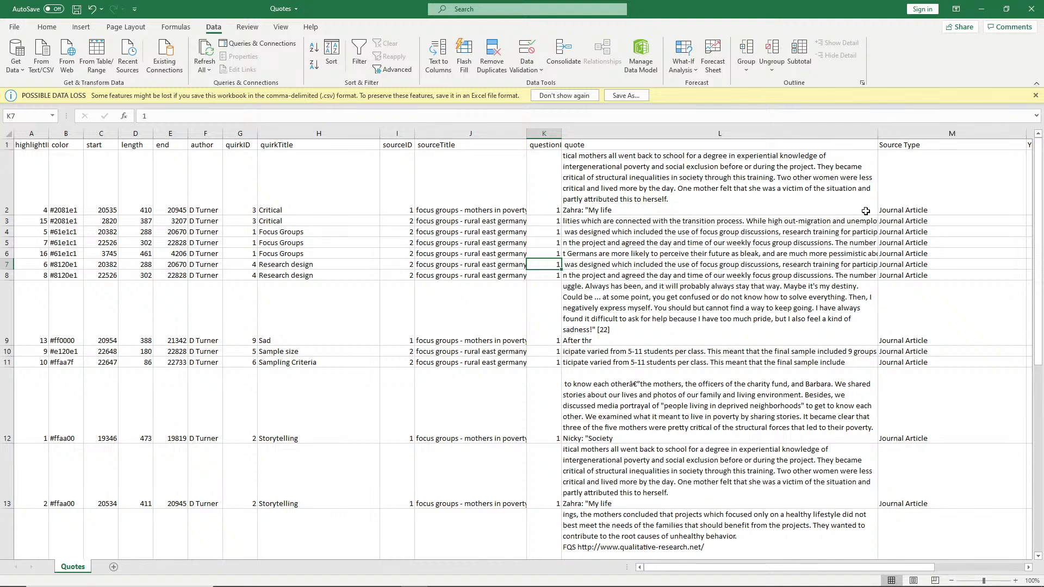
Step: Minimize the Quotes spreadsheet and open the exported Chat file from the Example Papers folder in Excel
left_click(984, 11)
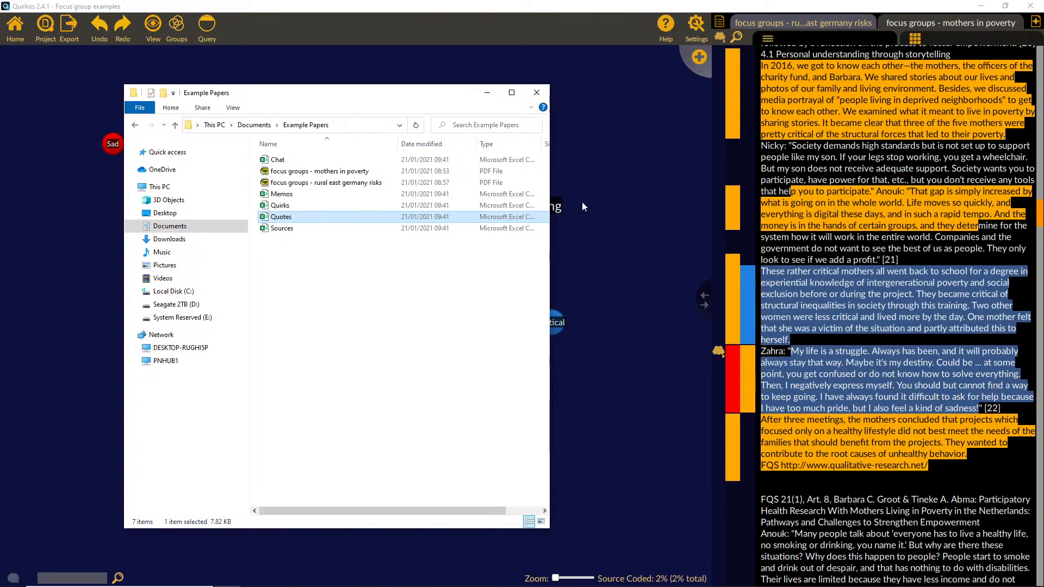
left_click(359, 233)
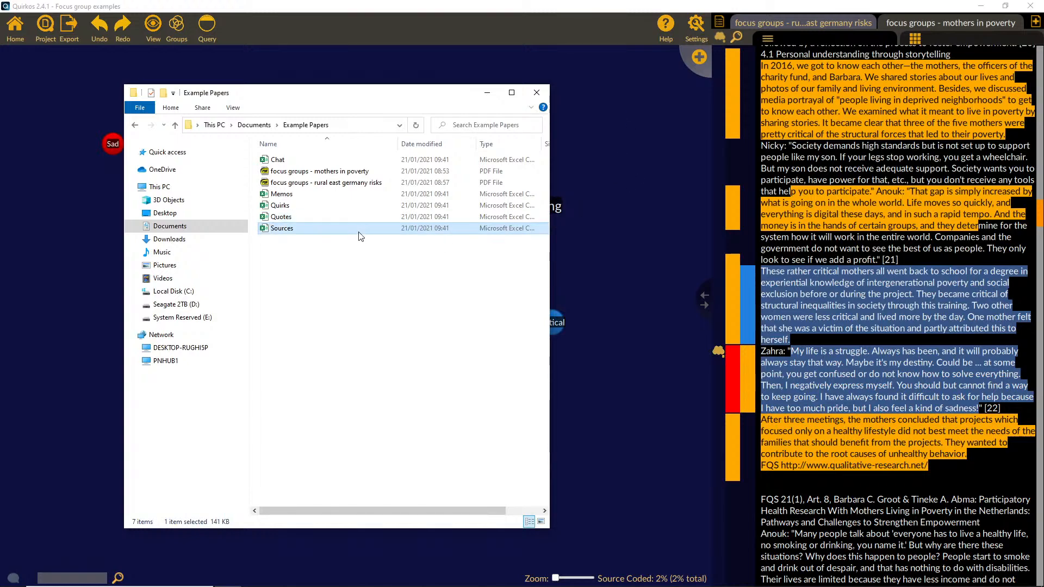
left_click(348, 205)
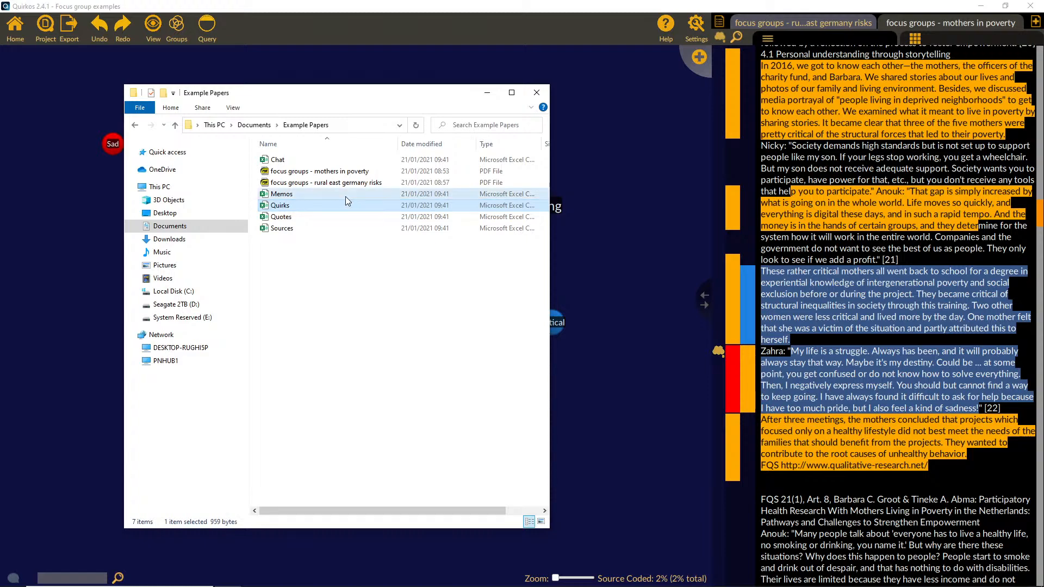
double_click(330, 160)
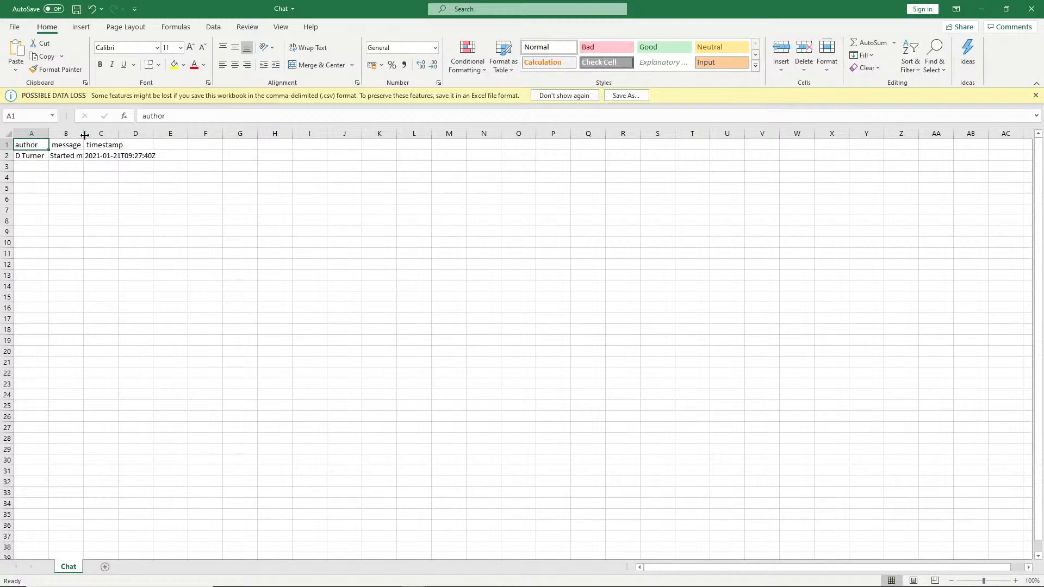
Step: Widen the Chat sheet's message column to read it, and close the Chat and Quotes workbooks without saving
left_click_drag(83, 136, 171, 156)
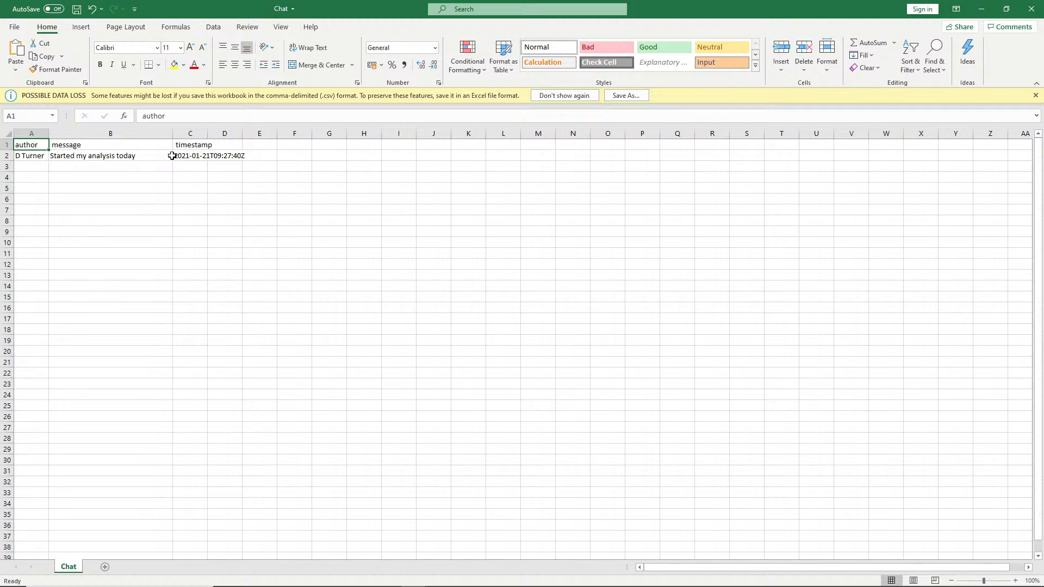
left_click(1034, 9)
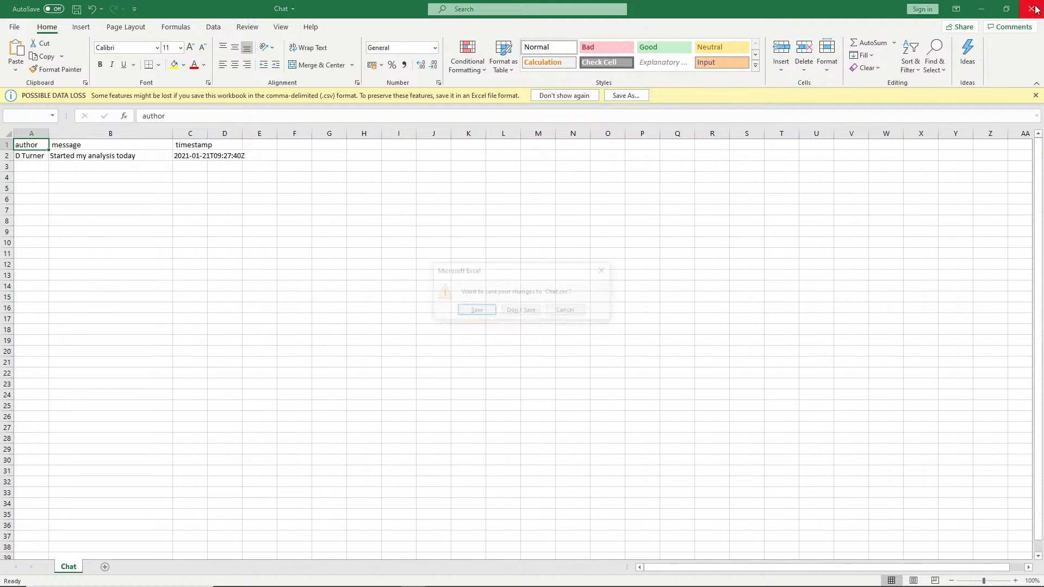
left_click(530, 310)
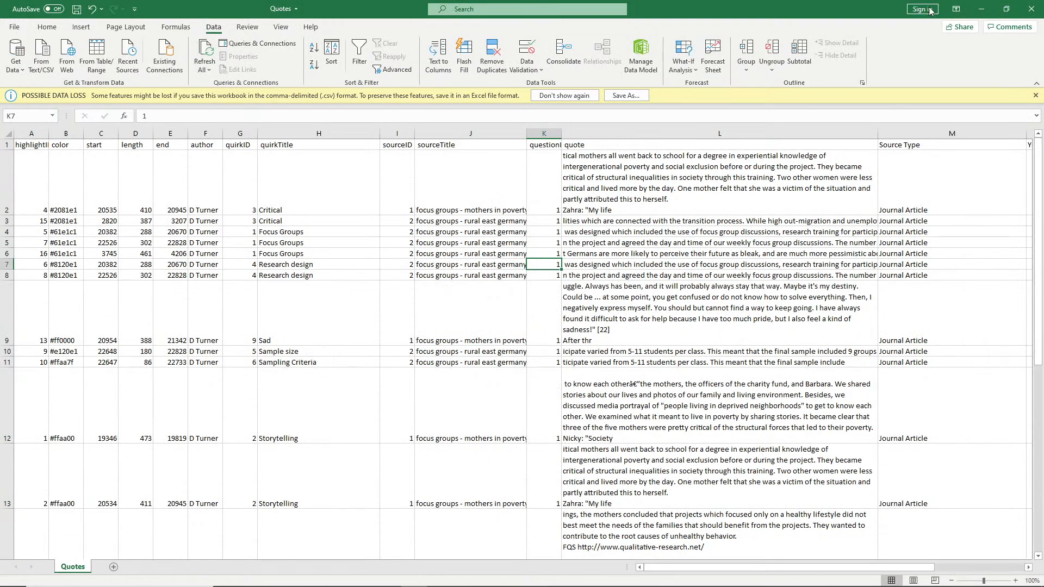
left_click(1032, 9)
left_click(520, 314)
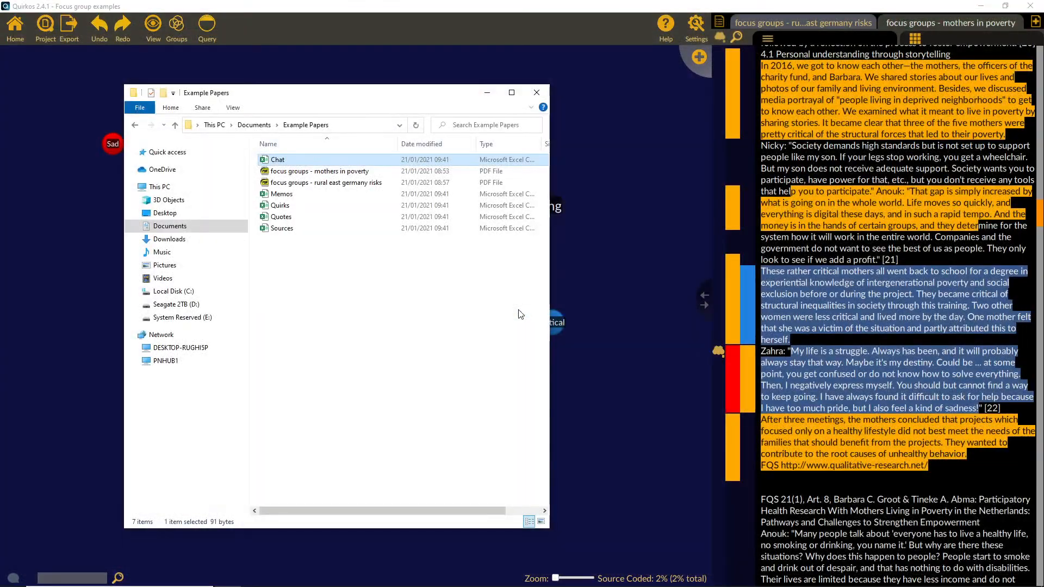
left_click(486, 96)
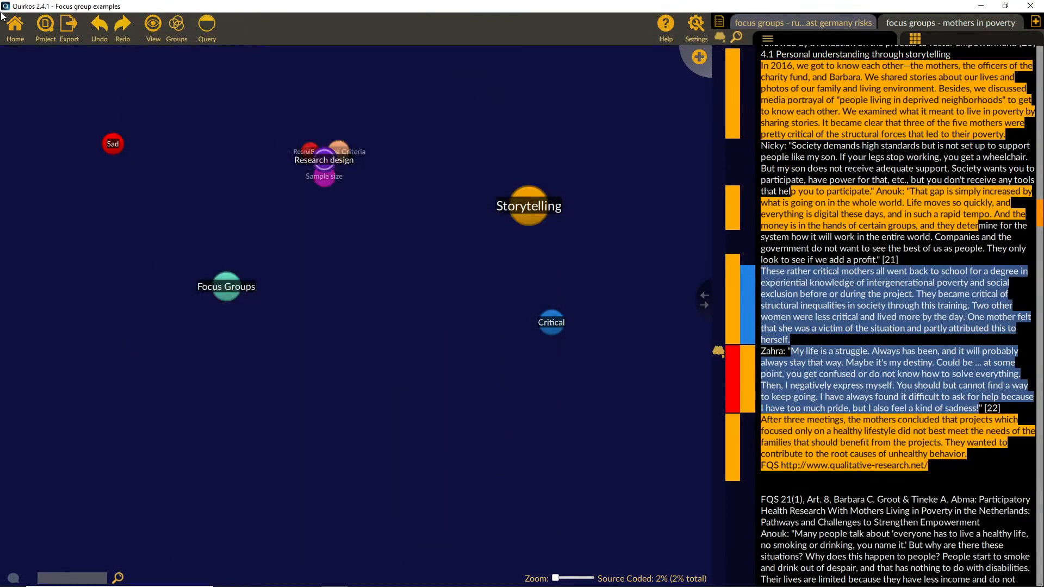
Step: Export the Quirkos sources as a Word document named "word export" in the Example Papers folder
left_click(73, 26)
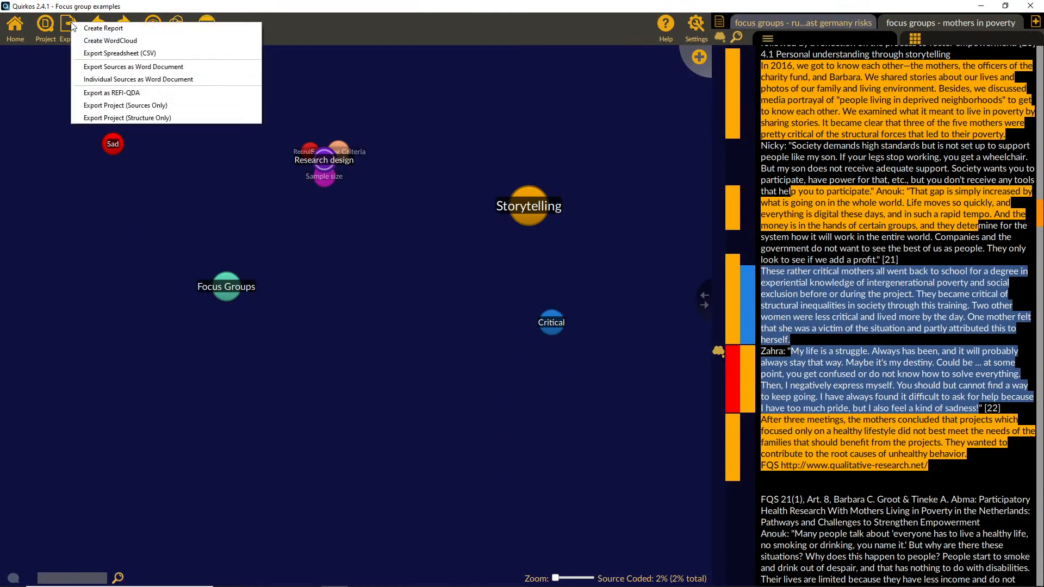
left_click(131, 70)
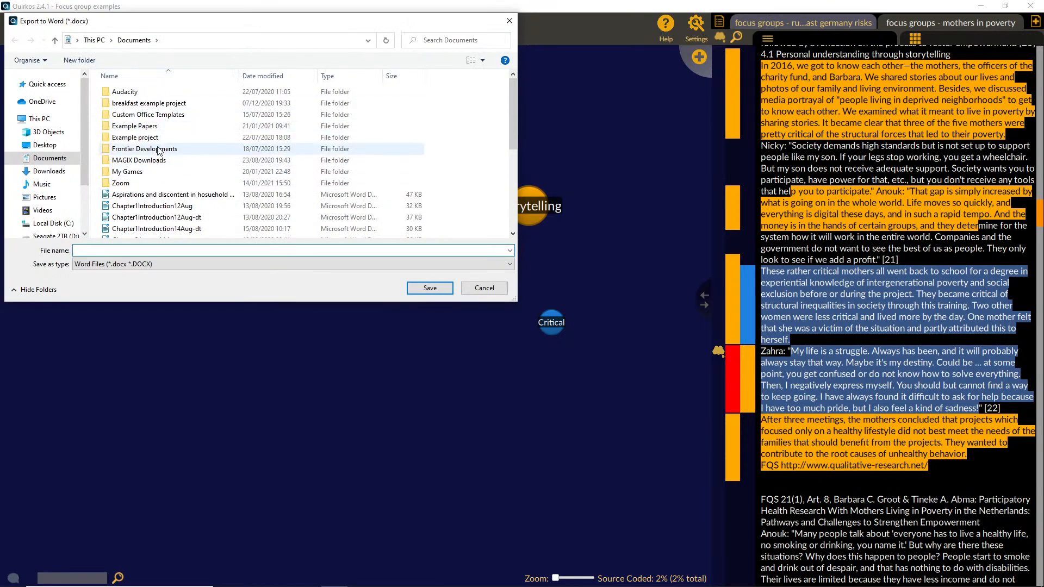
double_click(135, 126)
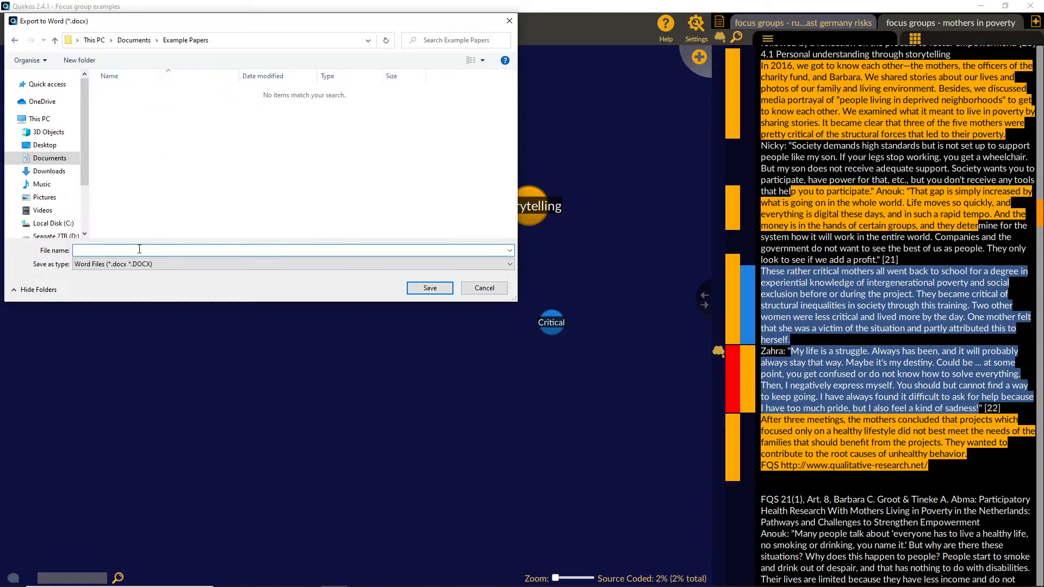
type("word export")
key("Return")
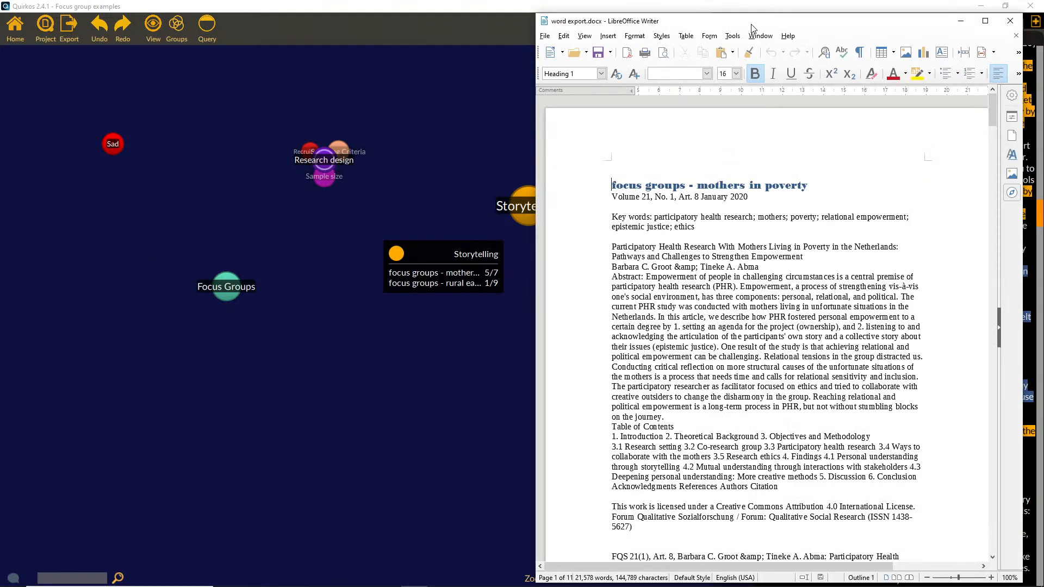
Step: Examine the highlighted passages and their coding comments on page 7 of the exported Word document, and minimize it
double_click(753, 28)
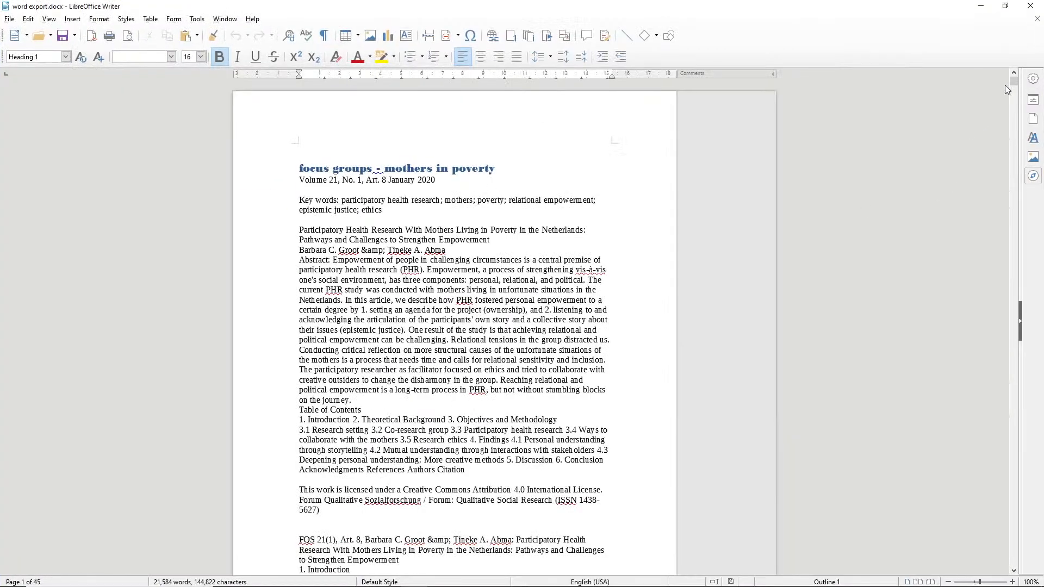
scroll(592, 310, "down", 7)
scroll(591, 309, "down", 9)
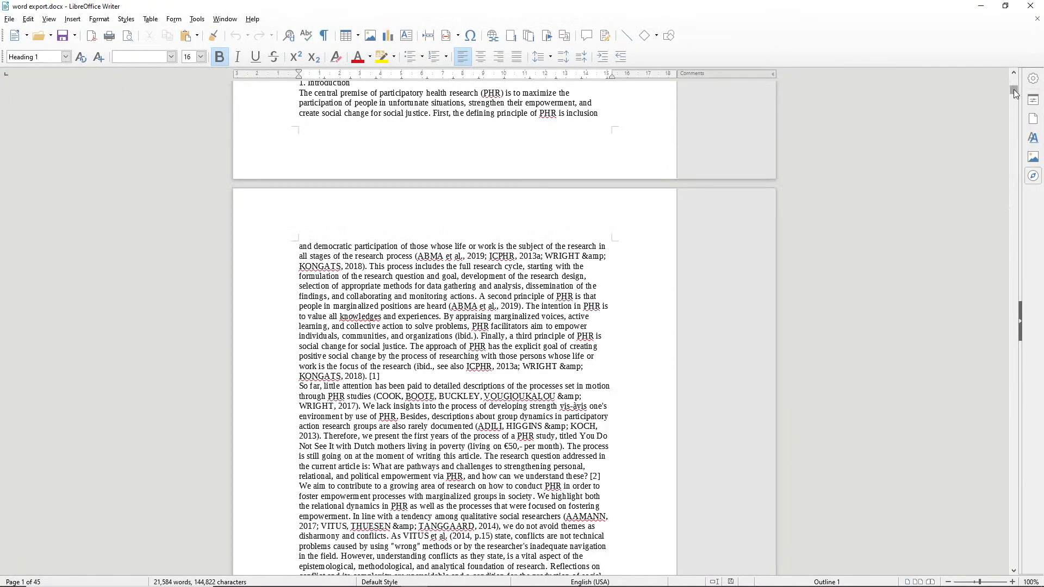
left_click_drag(1015, 91, 1018, 153)
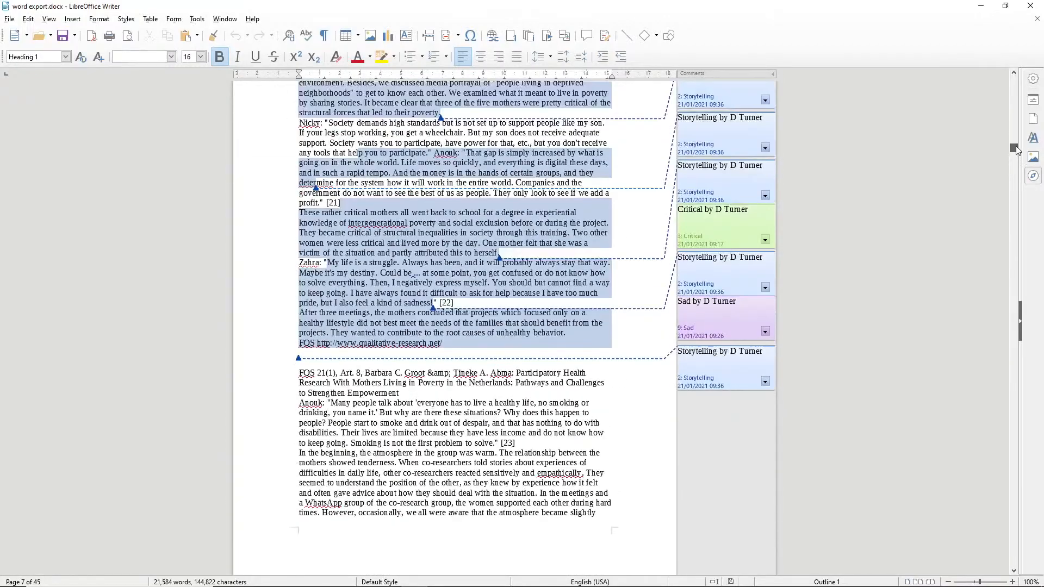
left_click(512, 264)
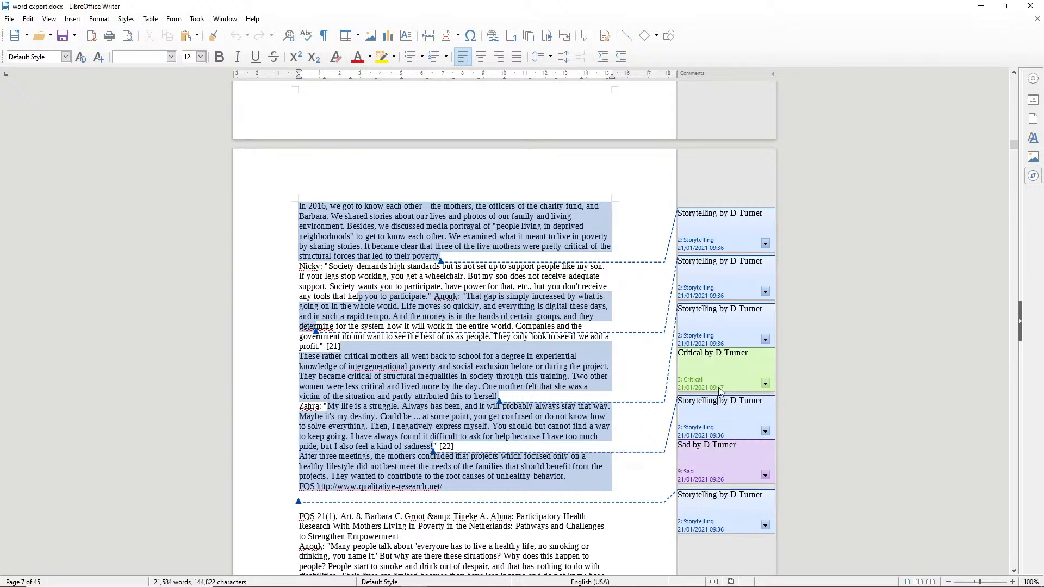
left_click(713, 322)
left_click(652, 362)
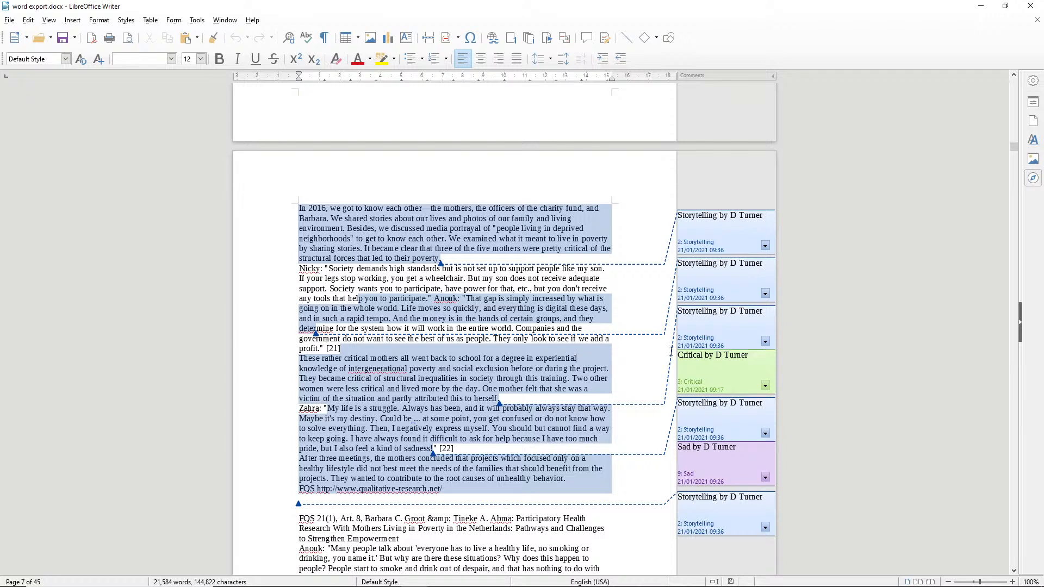
left_click(985, 6)
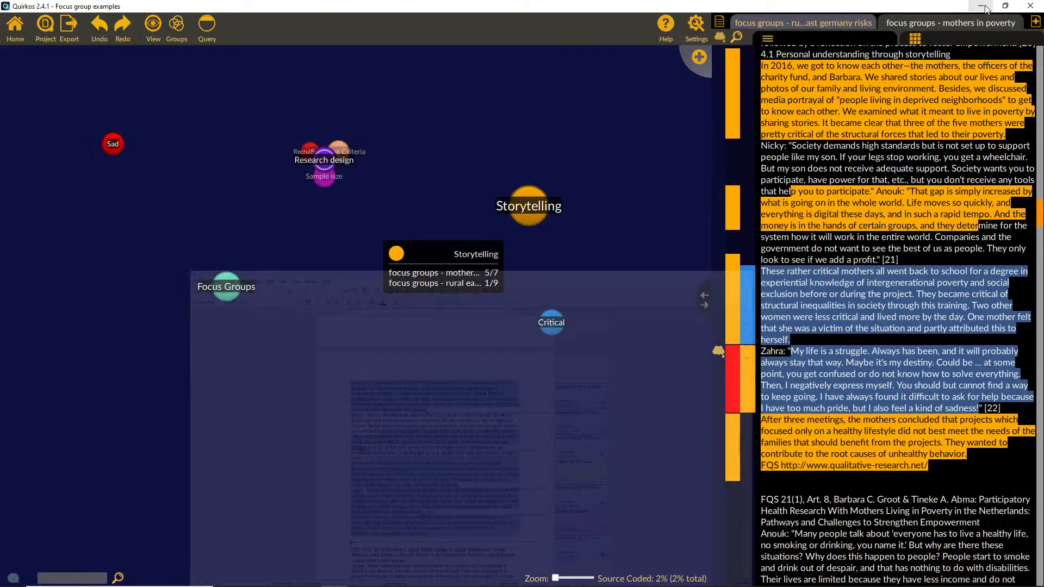
left_click(66, 34)
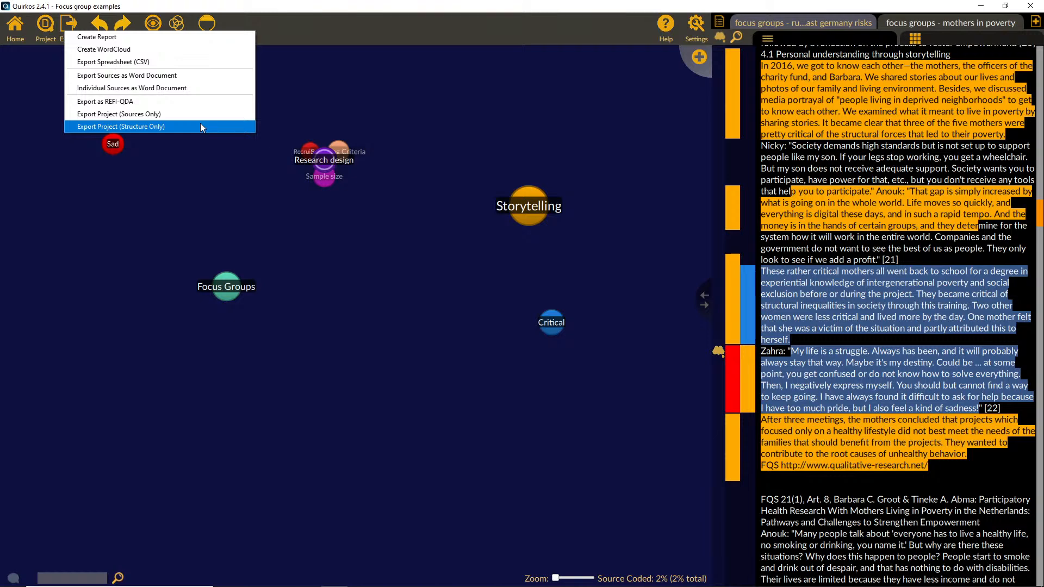
left_click(200, 202)
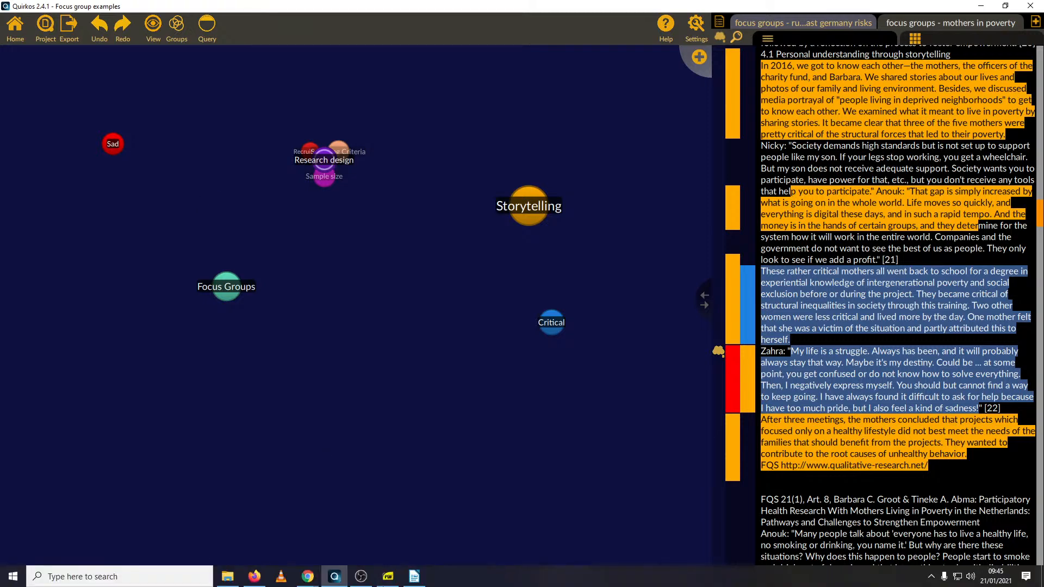
Step: Switch to the Quirkos website in Chrome and open its home page
mouse_move(316, 582)
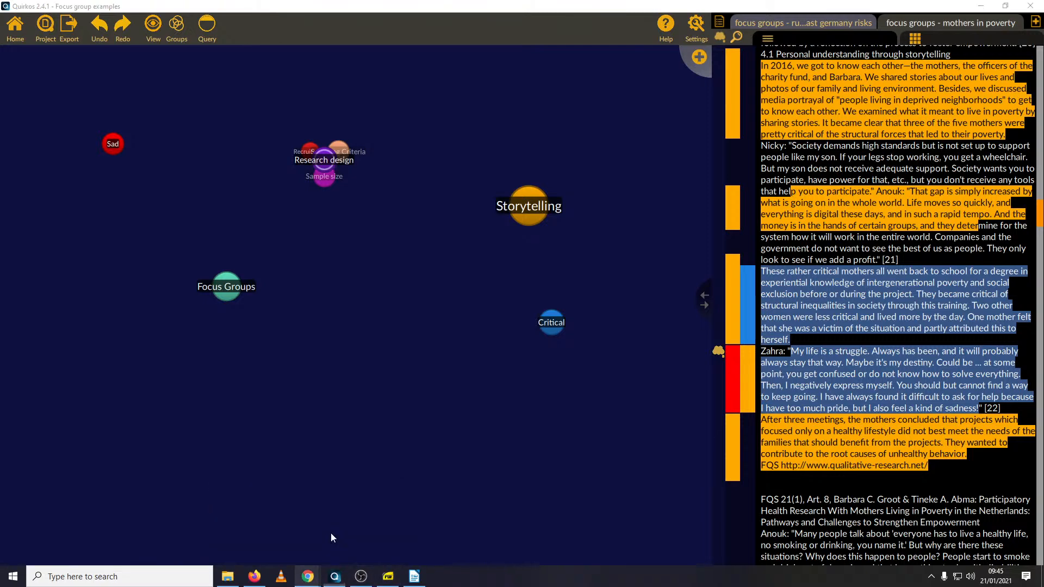
left_click(331, 533)
double_click(683, 239)
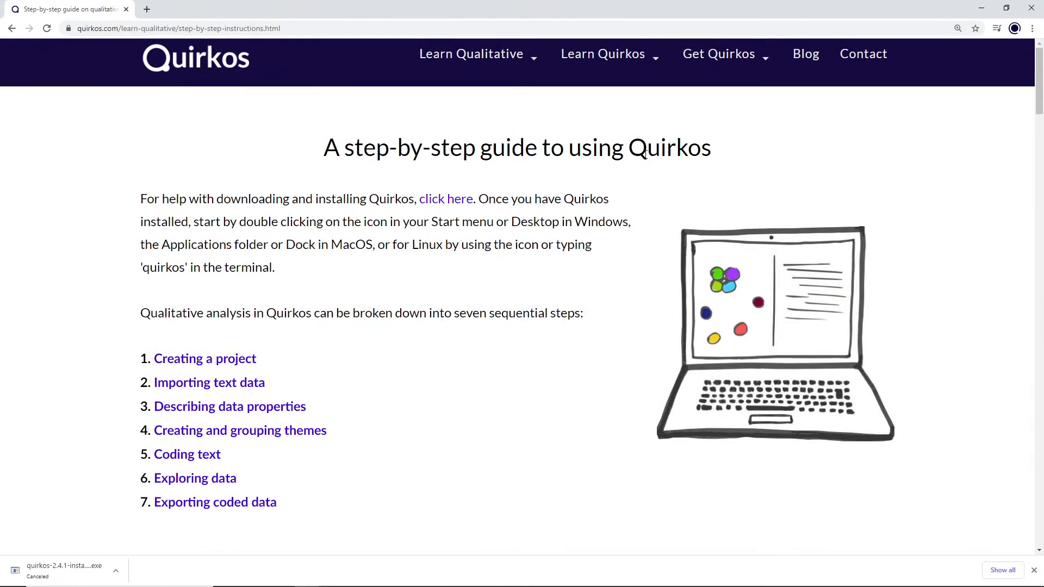
left_click(239, 68)
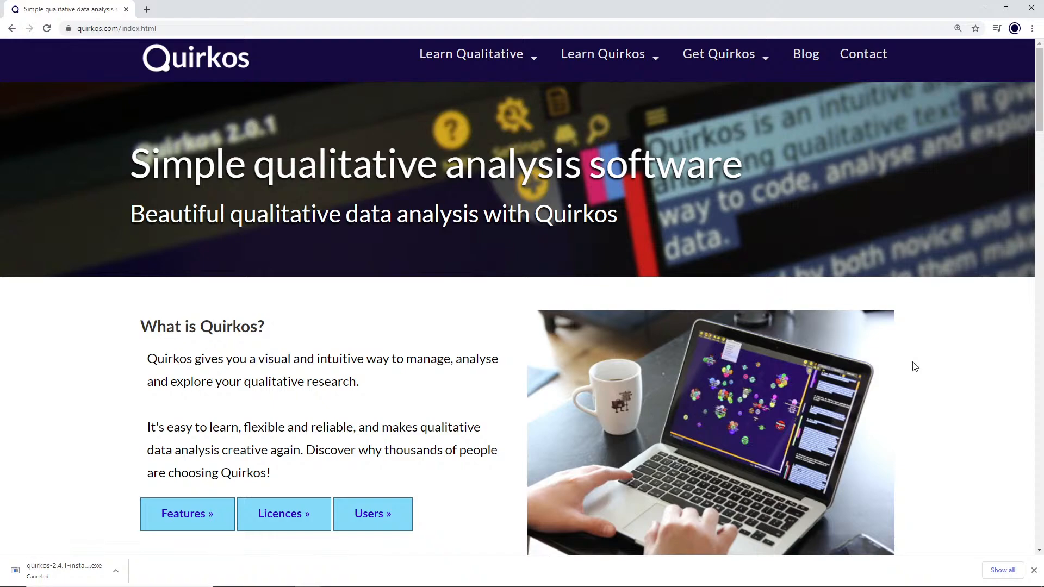
Step: Examine the home page's product overview, trial downloads, user testimonials and licence price comparison, and return to its beginning
scroll(923, 360, "down", 1)
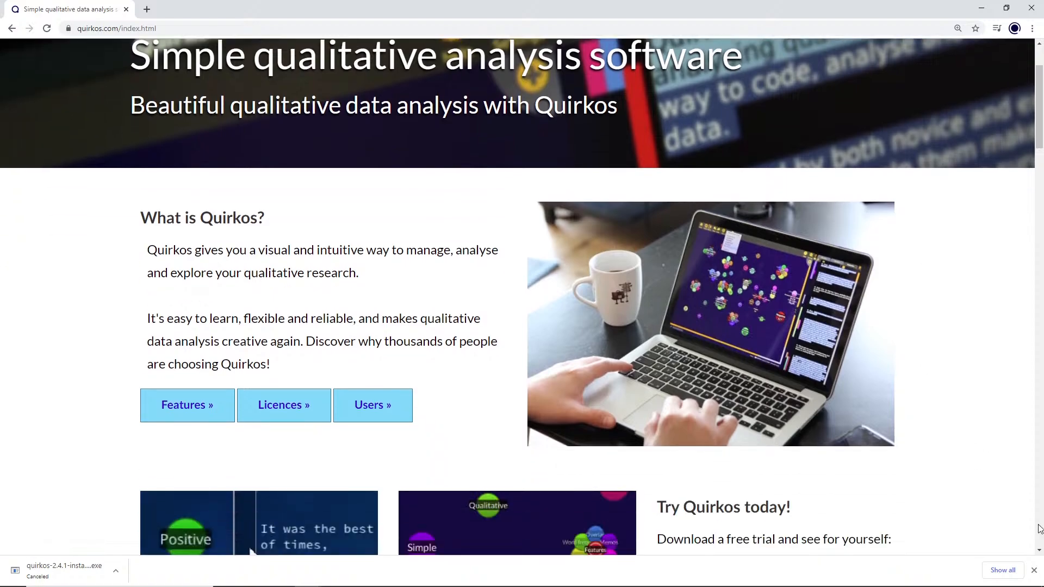
left_click(1034, 571)
scroll(963, 448, "down", 3)
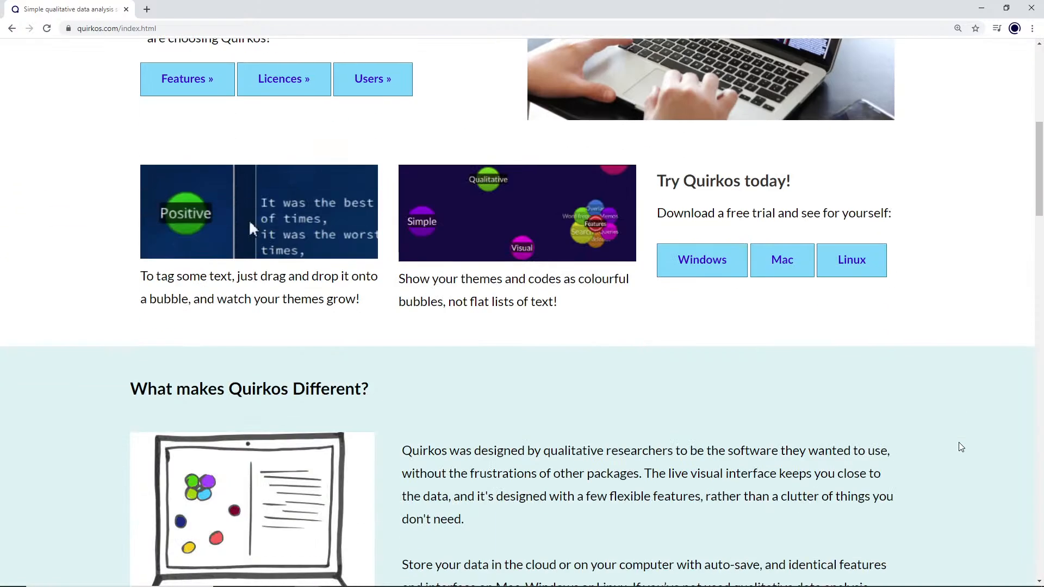
scroll(960, 447, "down", 4)
scroll(961, 447, "down", 5)
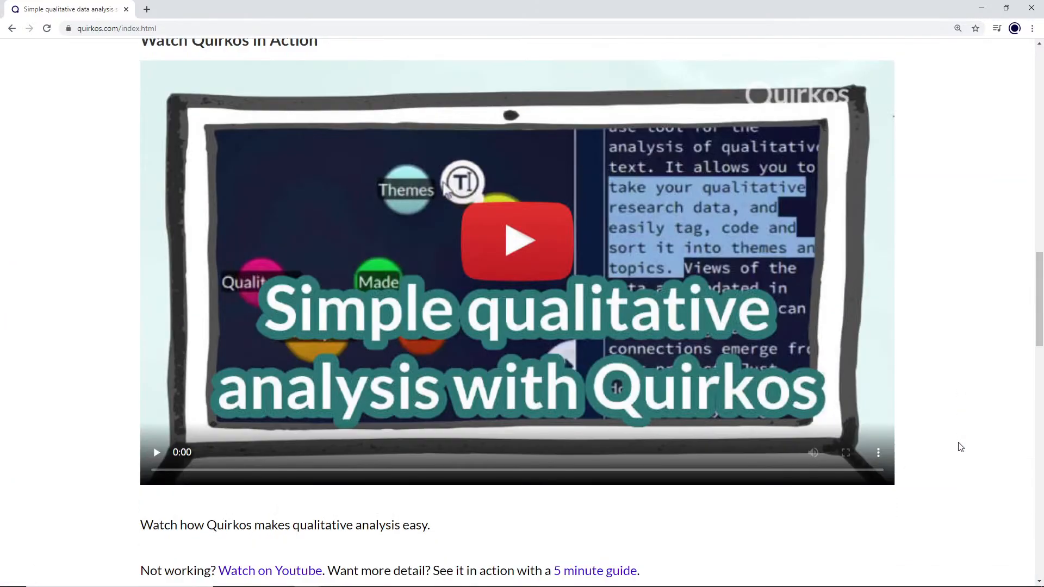
scroll(960, 447, "down", 8)
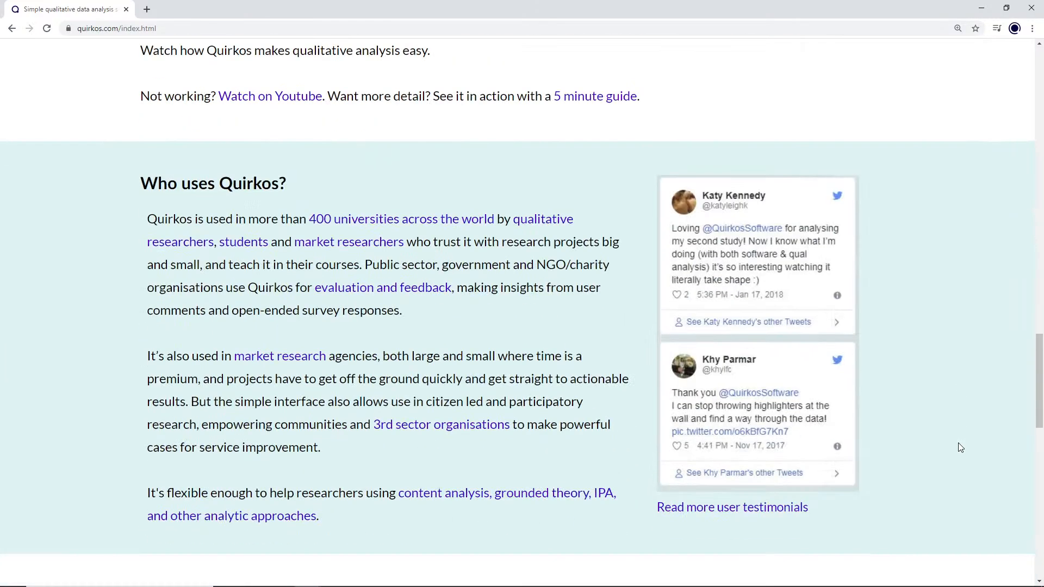
scroll(960, 447, "down", 6)
scroll(960, 449, "down", 1)
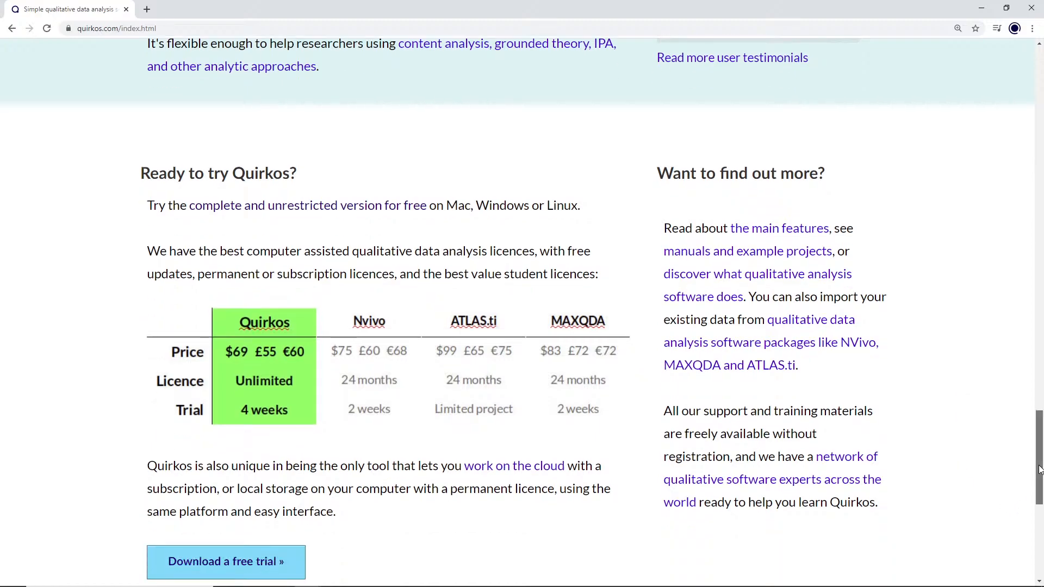
left_click_drag(1037, 480, 1037, 54)
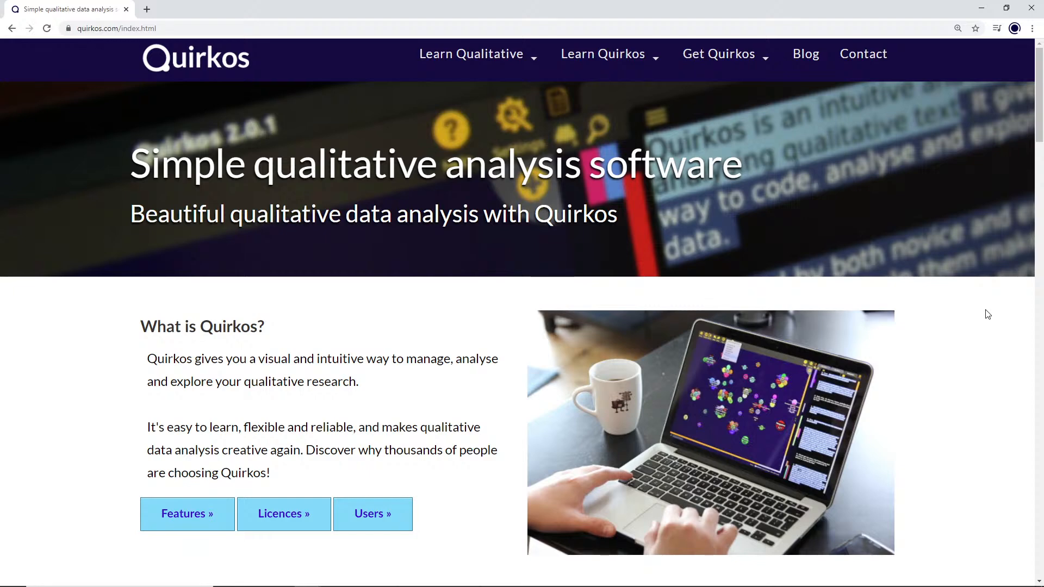
Step: Open the blog's "Top 5 qualitative blog posts from 2020" and view its linked semi-structured interview guide, returning to the list
left_click(806, 54)
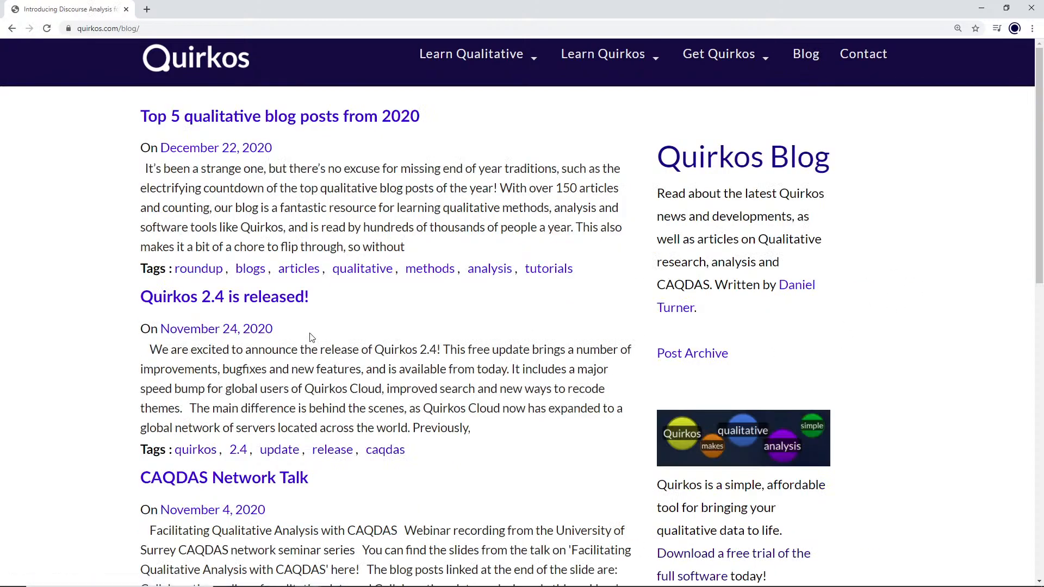
left_click(306, 121)
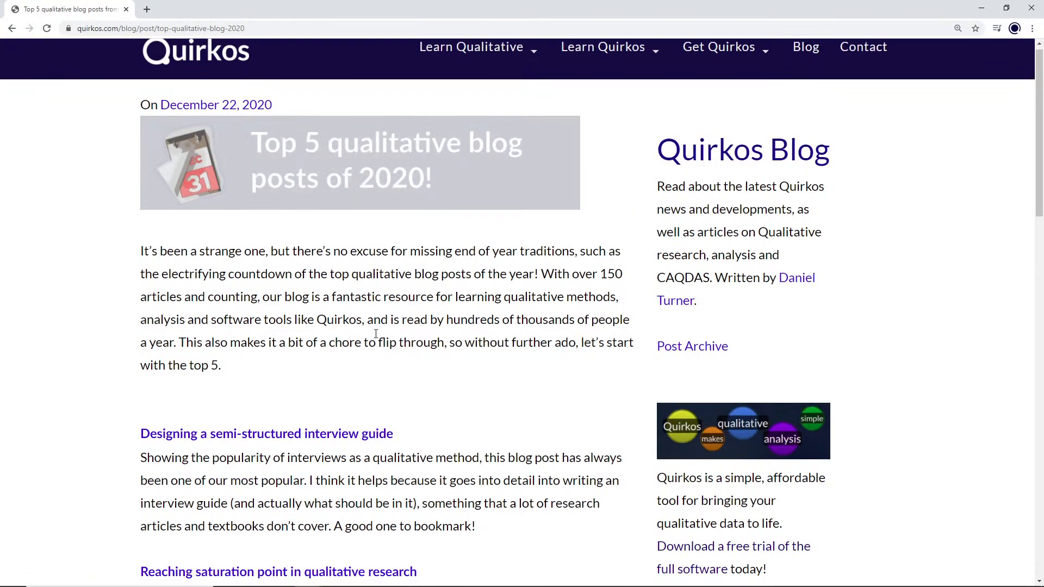
scroll(364, 331, "down", 4)
left_click(321, 215)
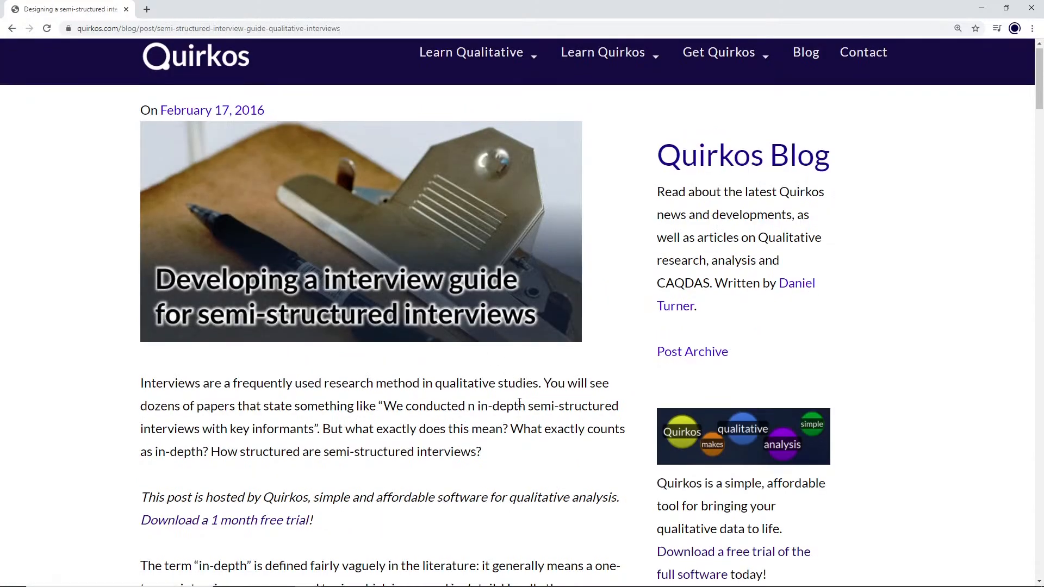
scroll(496, 327, "down", 12)
scroll(520, 396, "up", 3)
scroll(521, 396, "up", 10)
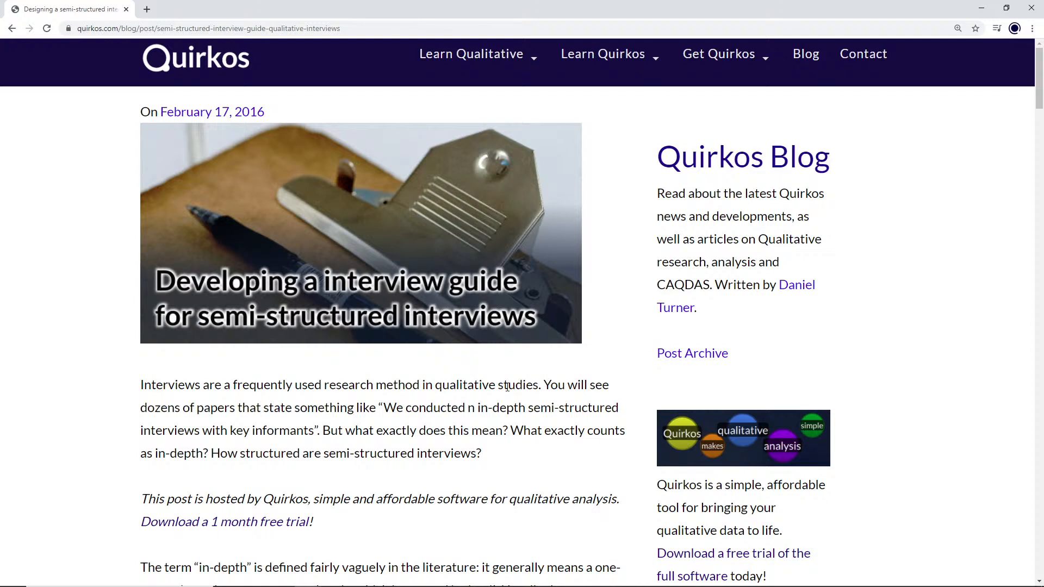
key("alt+Left")
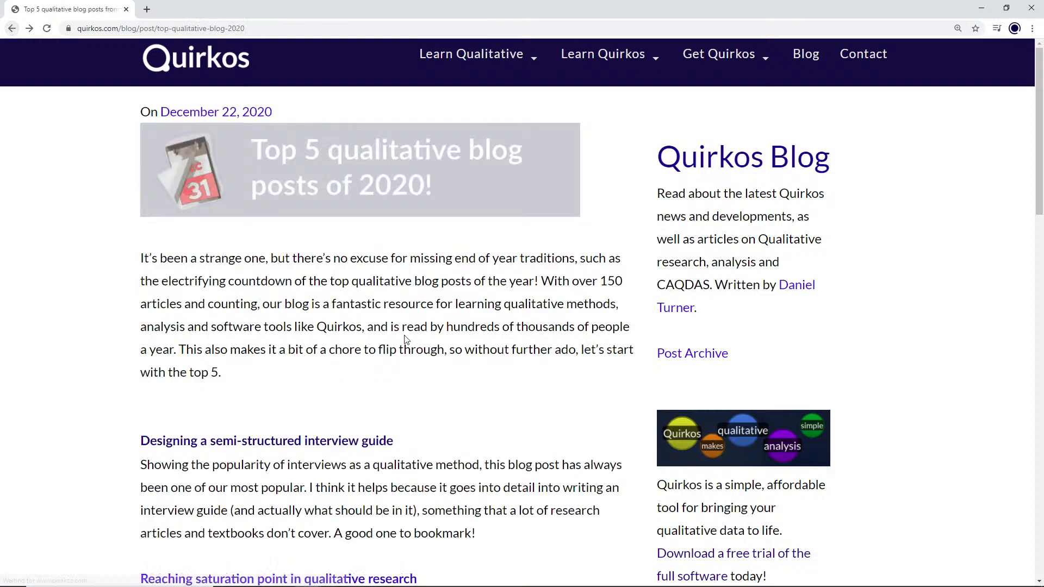
Step: View the "Open and Axial Coding using Qualitative Software" article from the top 5 list, including its section on open-coding with codes
scroll(405, 340, "down", 10)
left_click(375, 206)
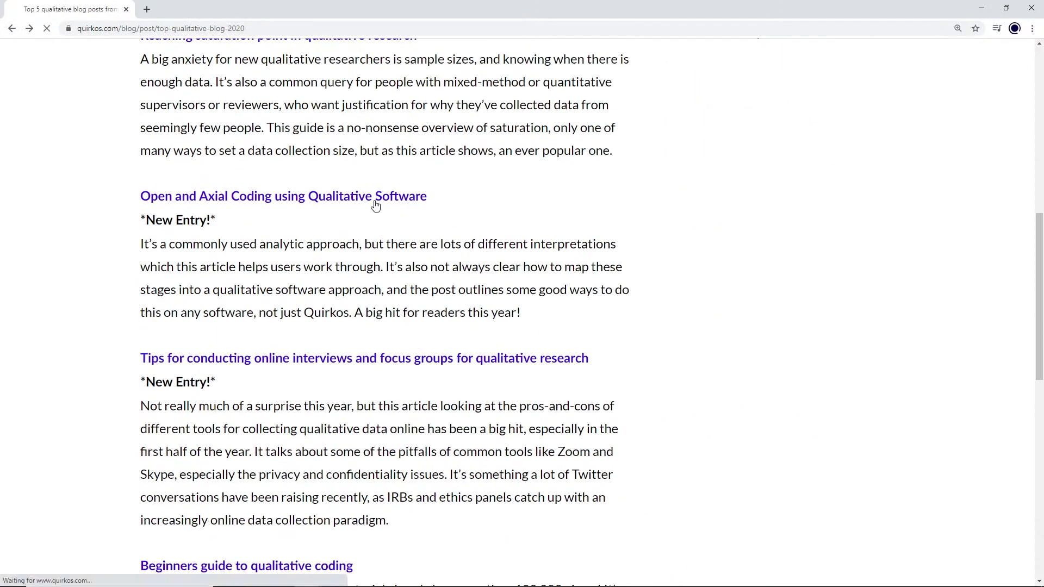
scroll(609, 362, "down", 20)
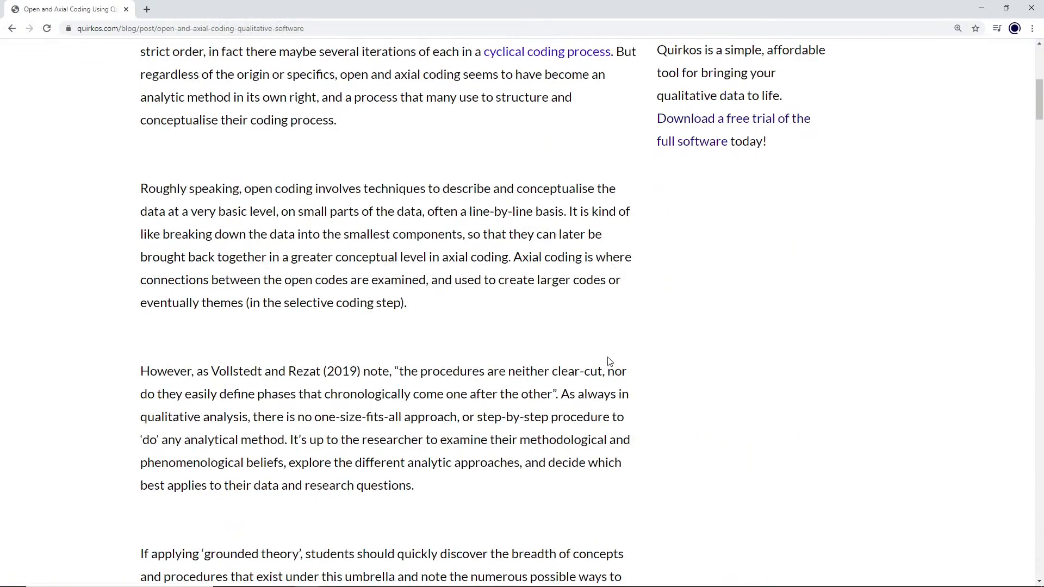
scroll(609, 361, "down", 7)
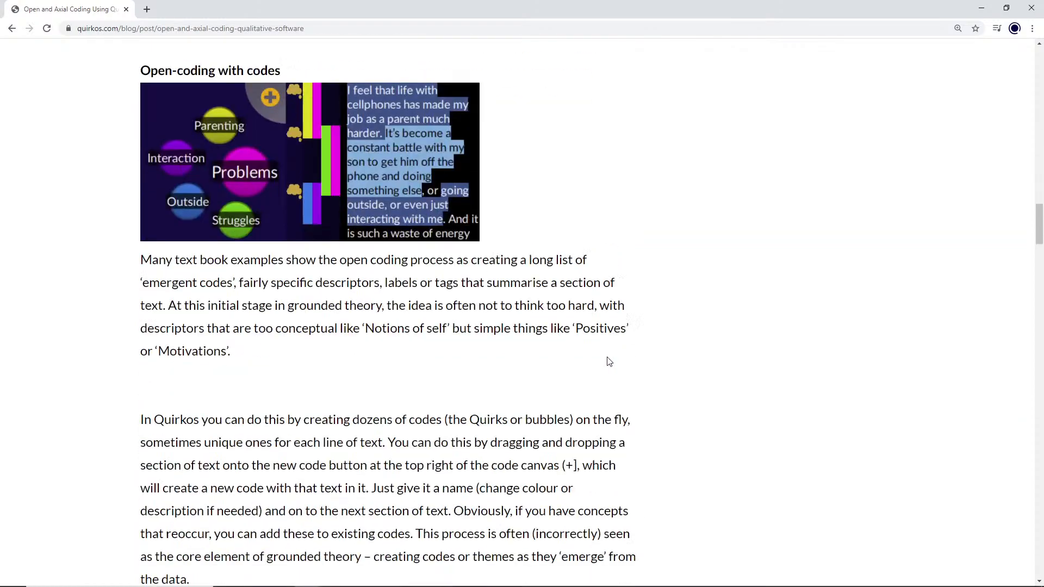
left_click(11, 29)
Step: Skim the remaining entries of the top 5 list and return to the Quirkos website's home page
scroll(336, 352, "down", 6)
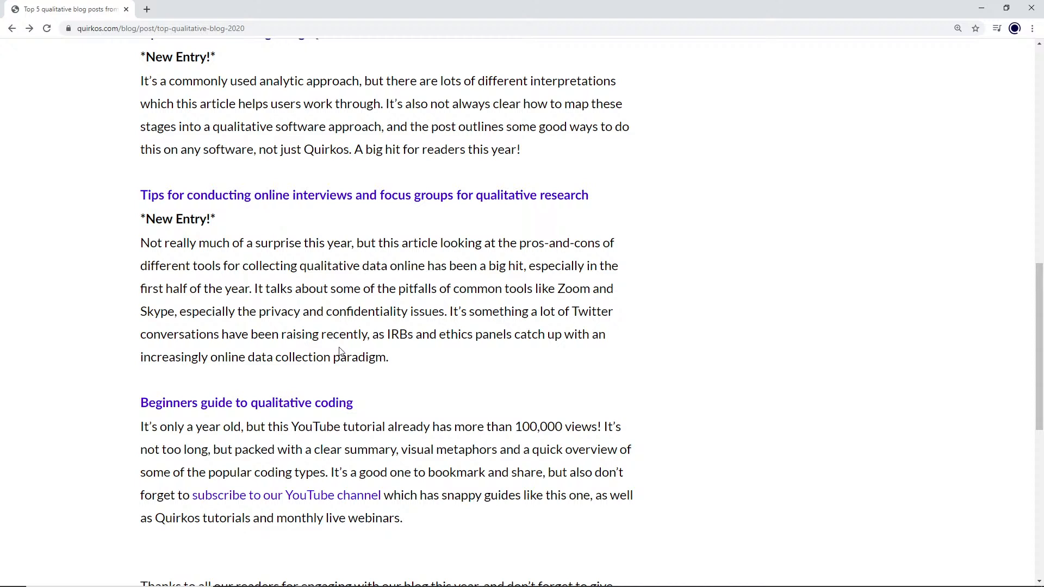
scroll(832, 145, "up", 15)
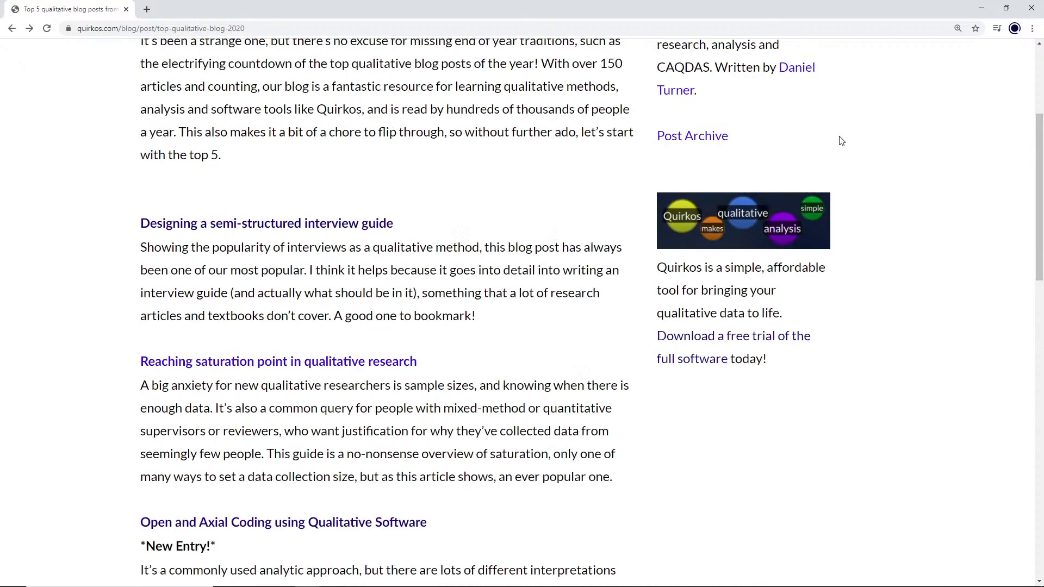
left_click(234, 60)
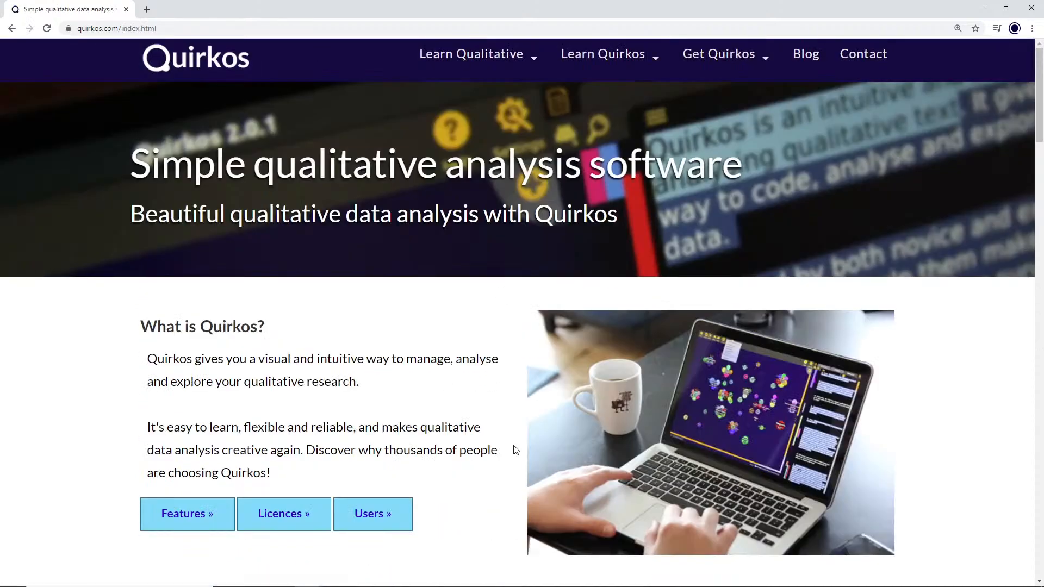